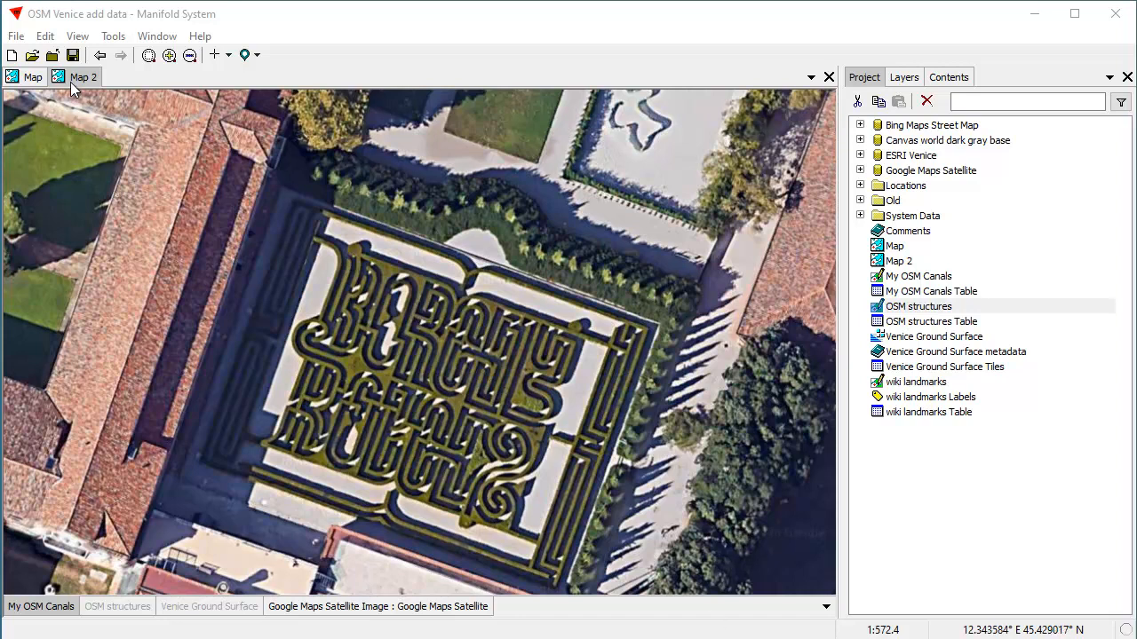
# Compare the contents of the Map and Map 2 windows by switching back and forth between them
pyautogui.click(29, 78)
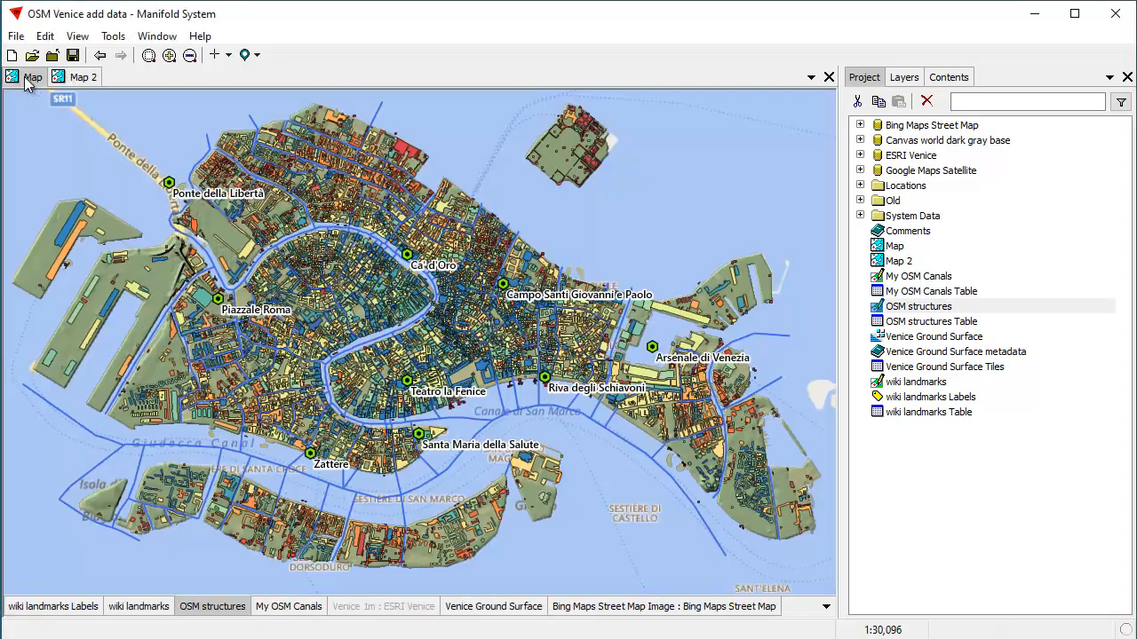
pyautogui.click(78, 78)
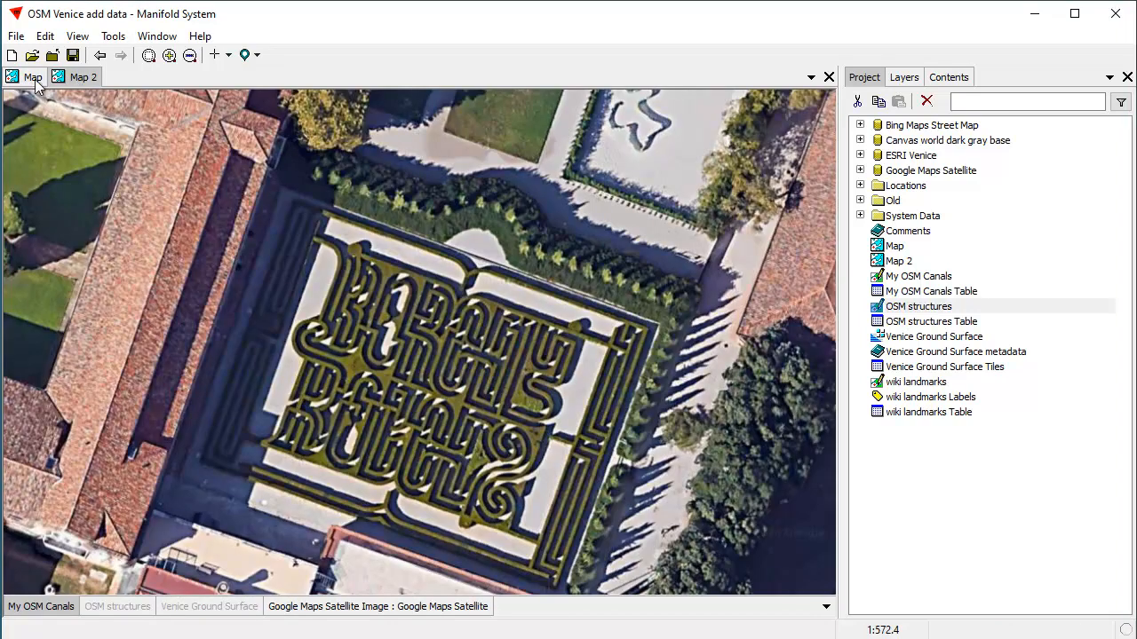
pyautogui.click(32, 78)
pyautogui.click(71, 80)
pyautogui.click(35, 79)
pyautogui.click(71, 78)
pyautogui.click(35, 78)
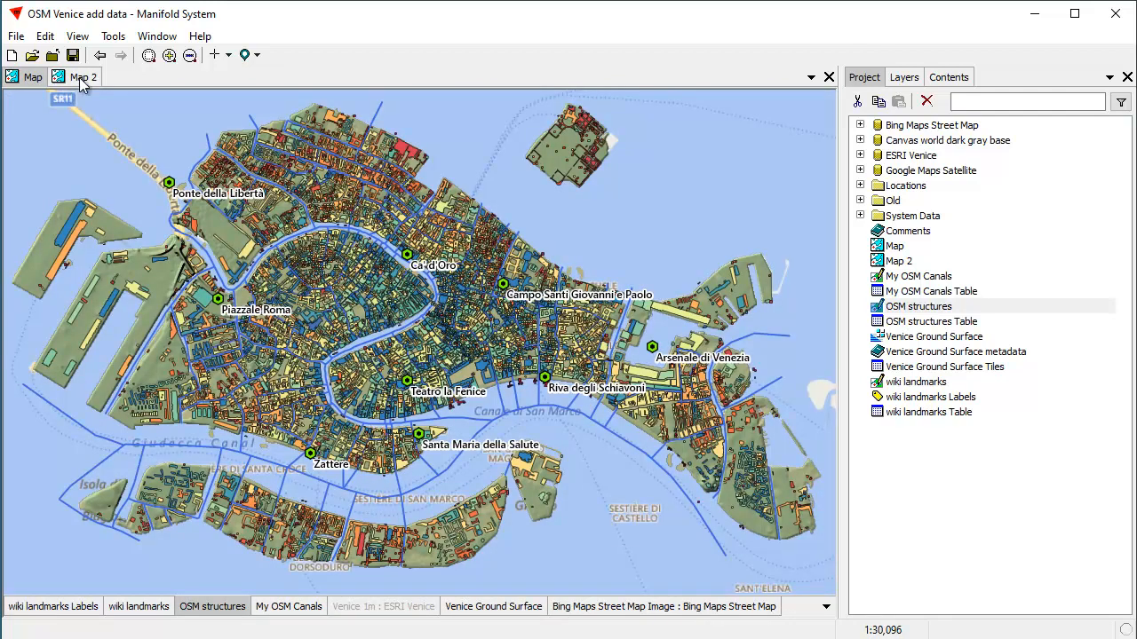
# Undock the Map 2 window as a floating window, reposition it over the main map, and close it
pyautogui.click(79, 78)
pyautogui.doubleClick(79, 77)
pyautogui.moveTo(166, 127); pyautogui.dragTo(222, 83)
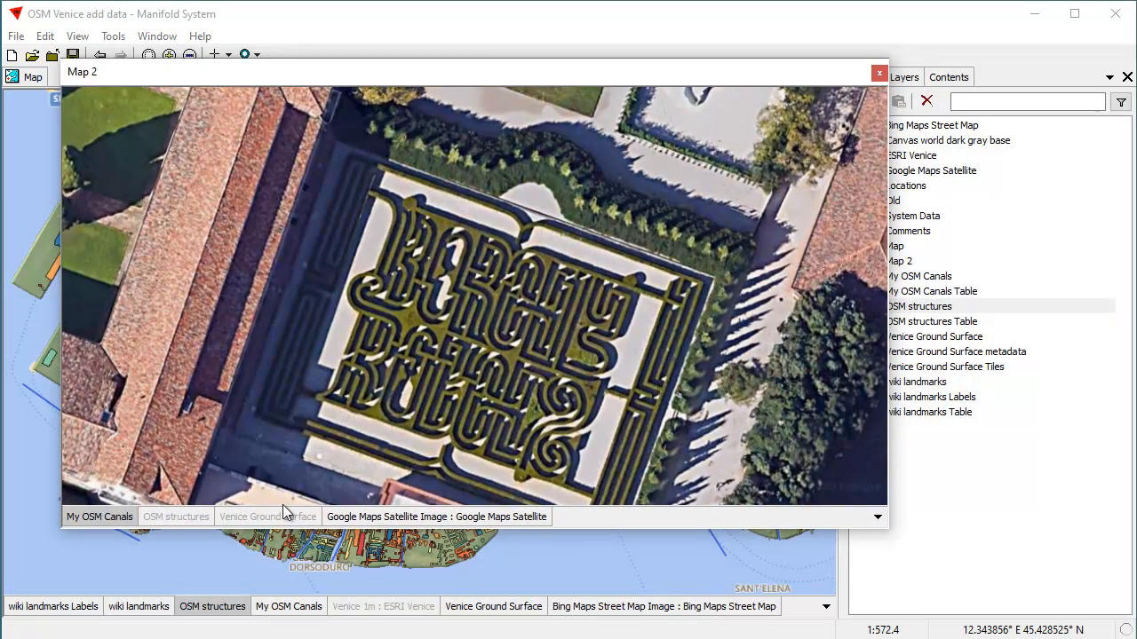
pyautogui.click(878, 75)
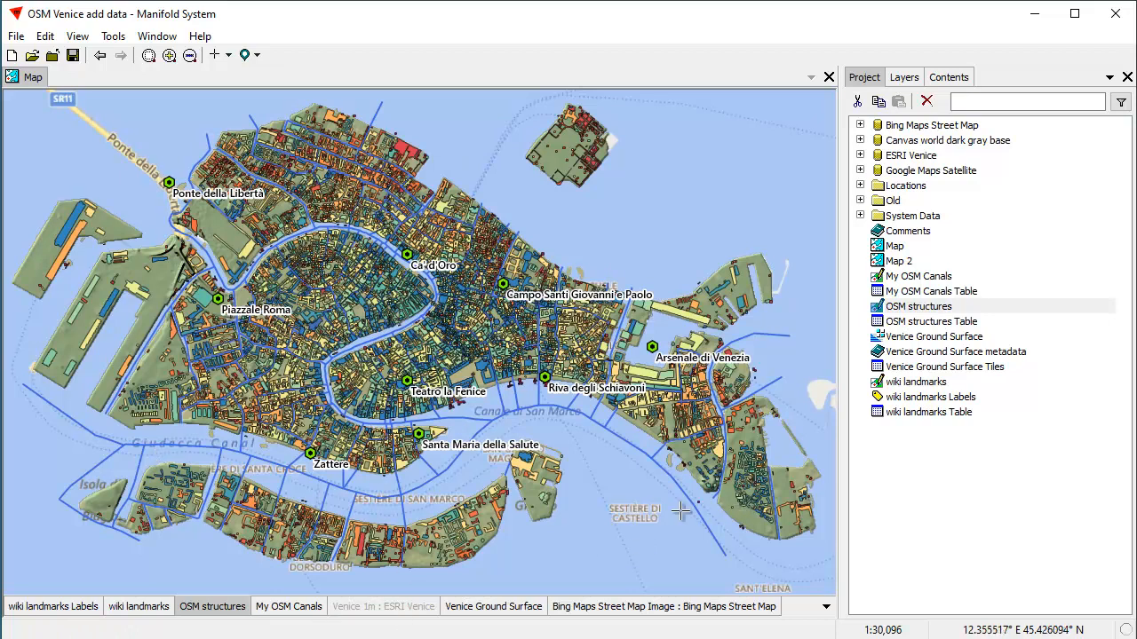
# Hide and show the My OSM Canals layer in the map, both from the map window and from the layer list
pyautogui.doubleClick(285, 610)
pyautogui.doubleClick(284, 609)
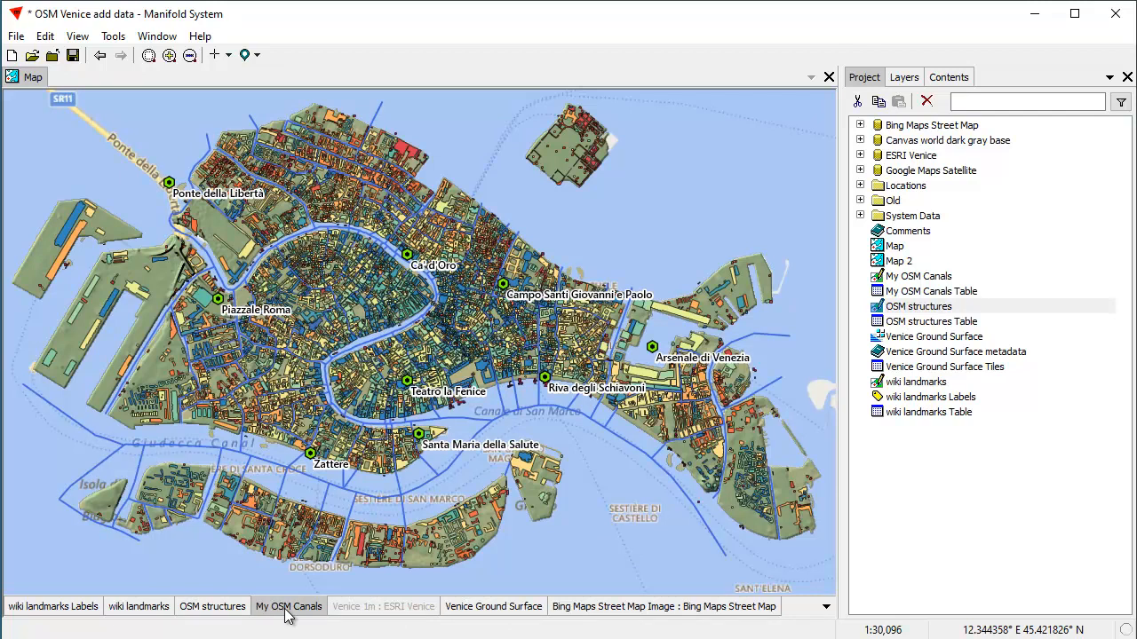
pyautogui.click(904, 77)
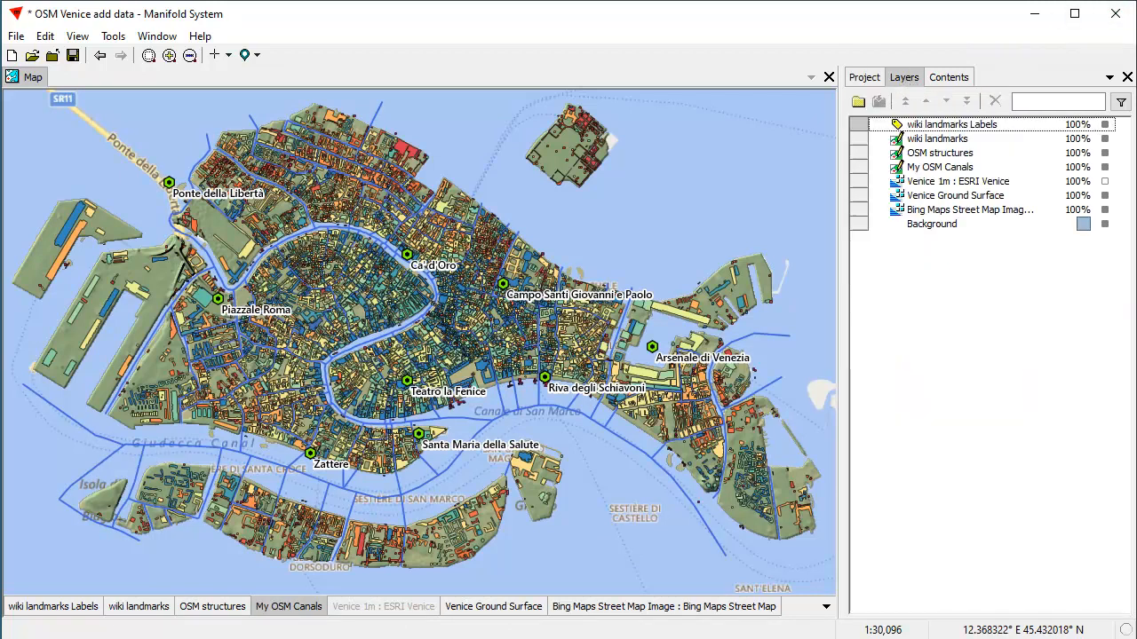
pyautogui.click(1106, 168)
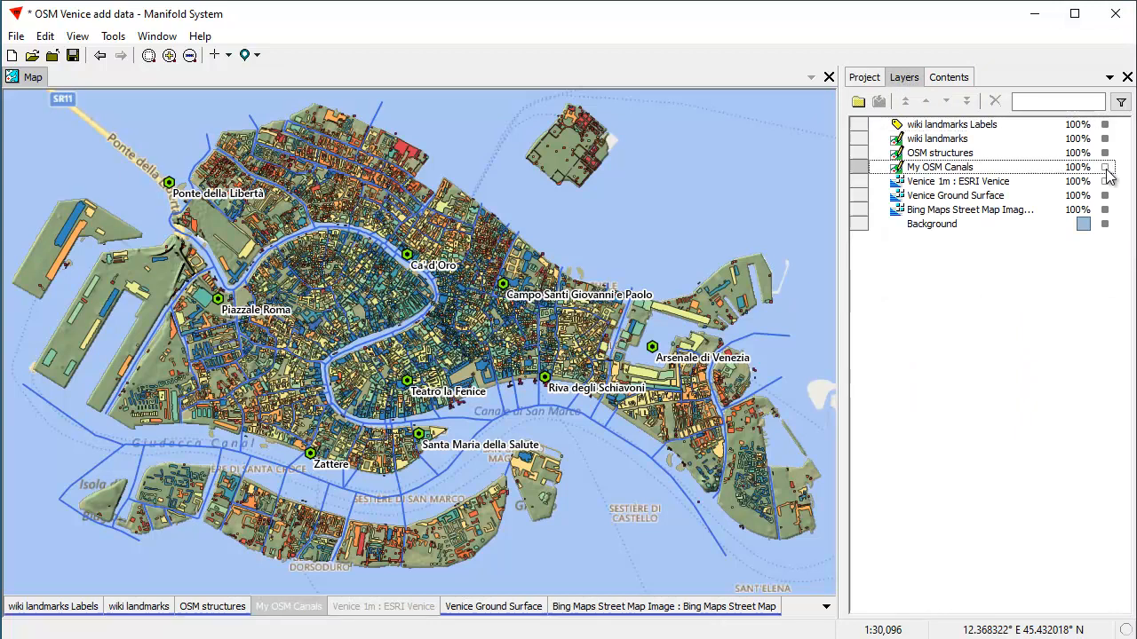
pyautogui.click(1105, 167)
pyautogui.click(1106, 168)
pyautogui.click(1105, 168)
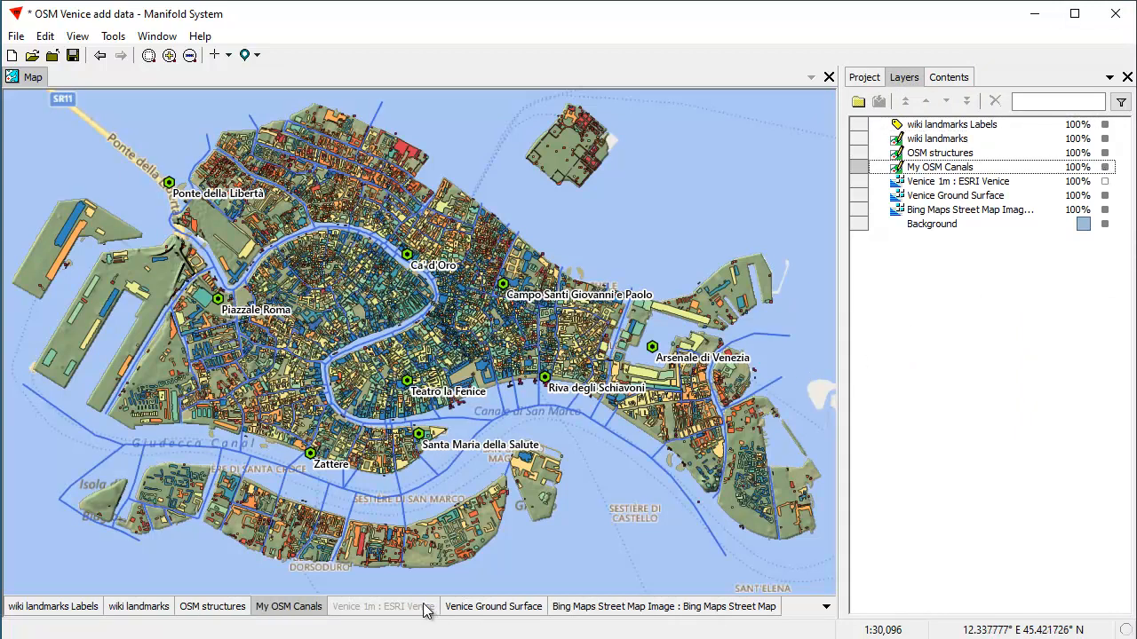
# Show the Venice 1m : ESRI Venice layer and view the components inside the ESRI Venice data source
pyautogui.click(1106, 181)
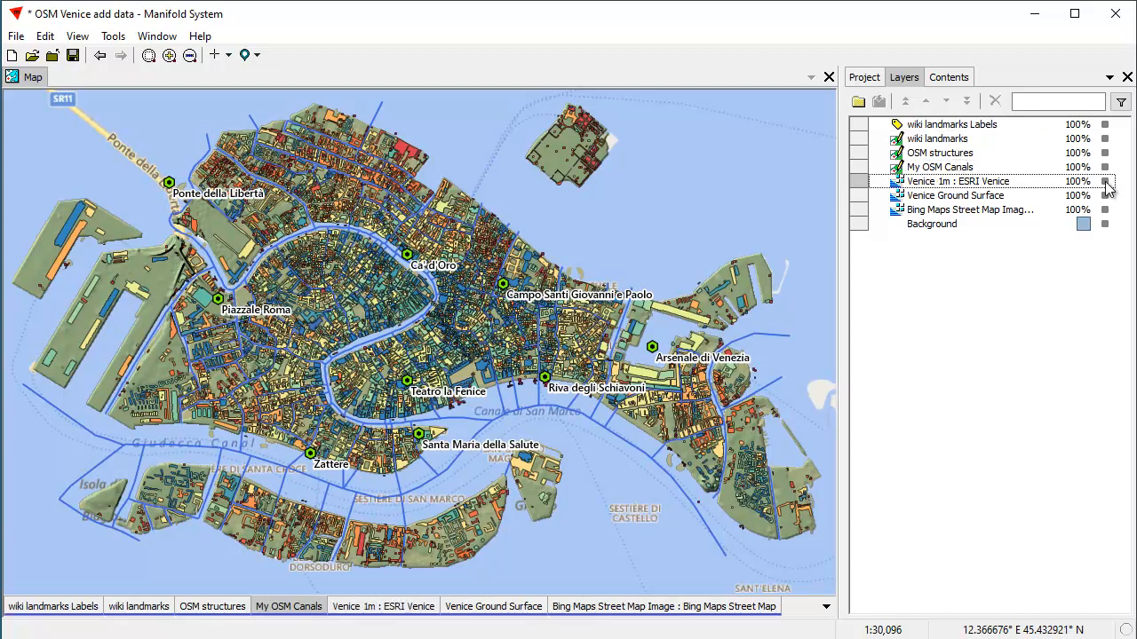
pyautogui.click(864, 79)
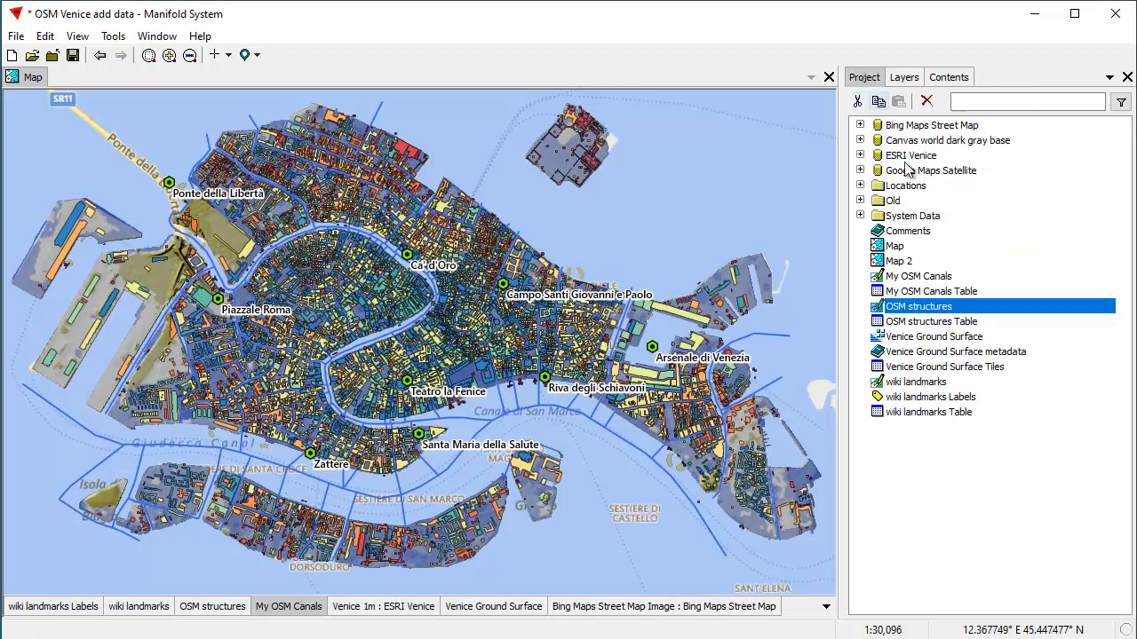
pyautogui.click(861, 156)
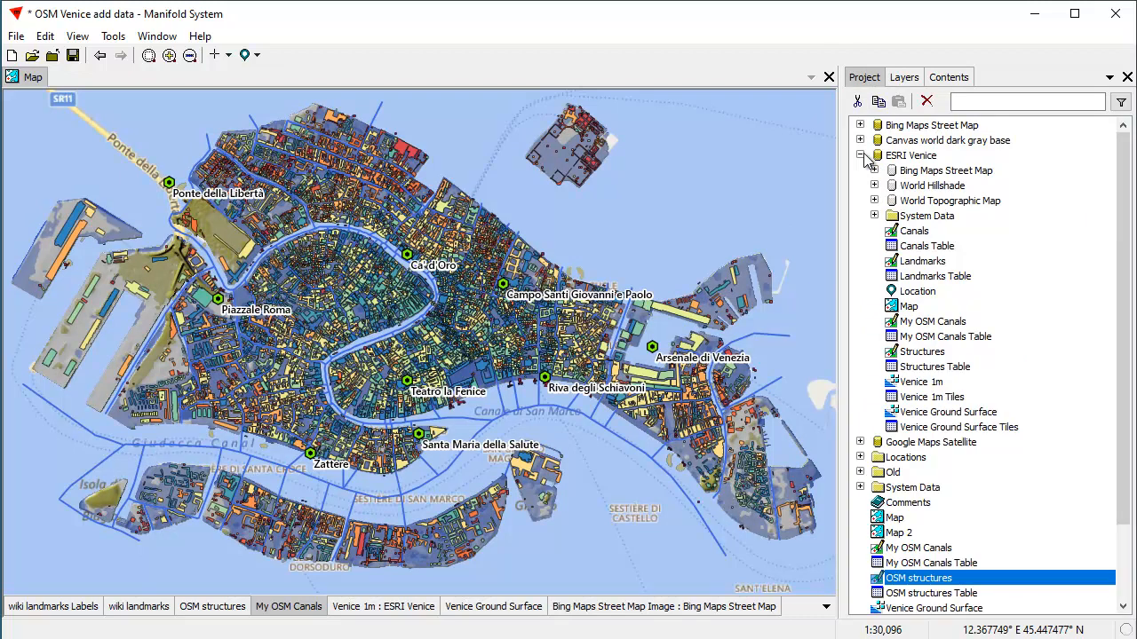
pyautogui.click(860, 156)
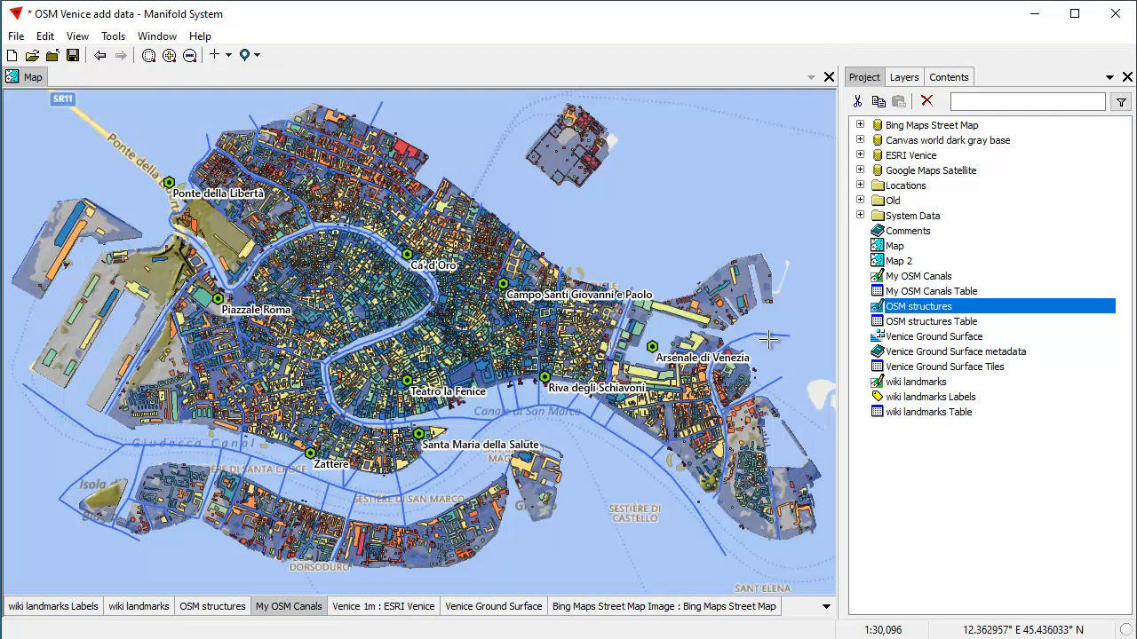
# Remove the My OSM Canals layer from the map, and add it back from the project just above Venice Ground Surface
pyautogui.rightClick(294, 607)
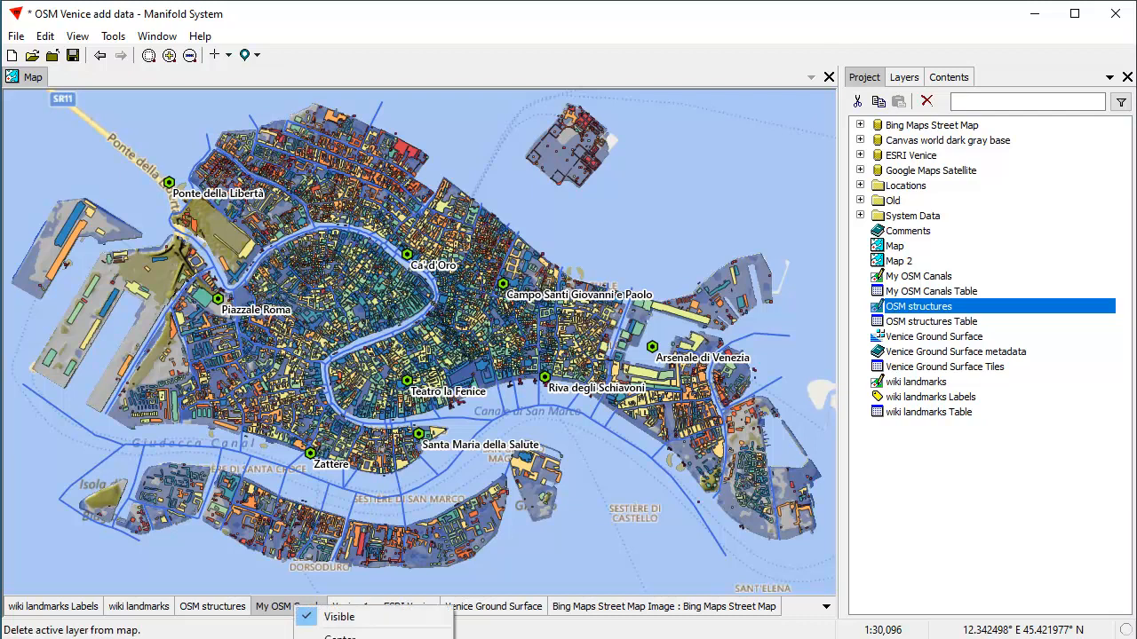
pyautogui.click(355, 638)
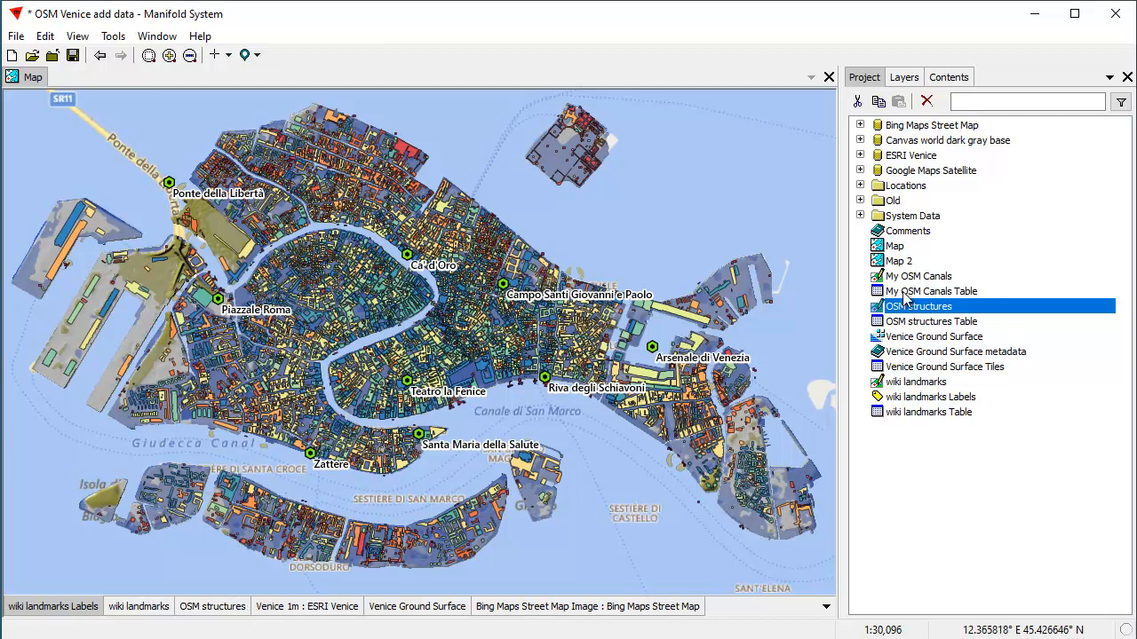
pyautogui.moveTo(920, 281); pyautogui.dragTo(444, 410)
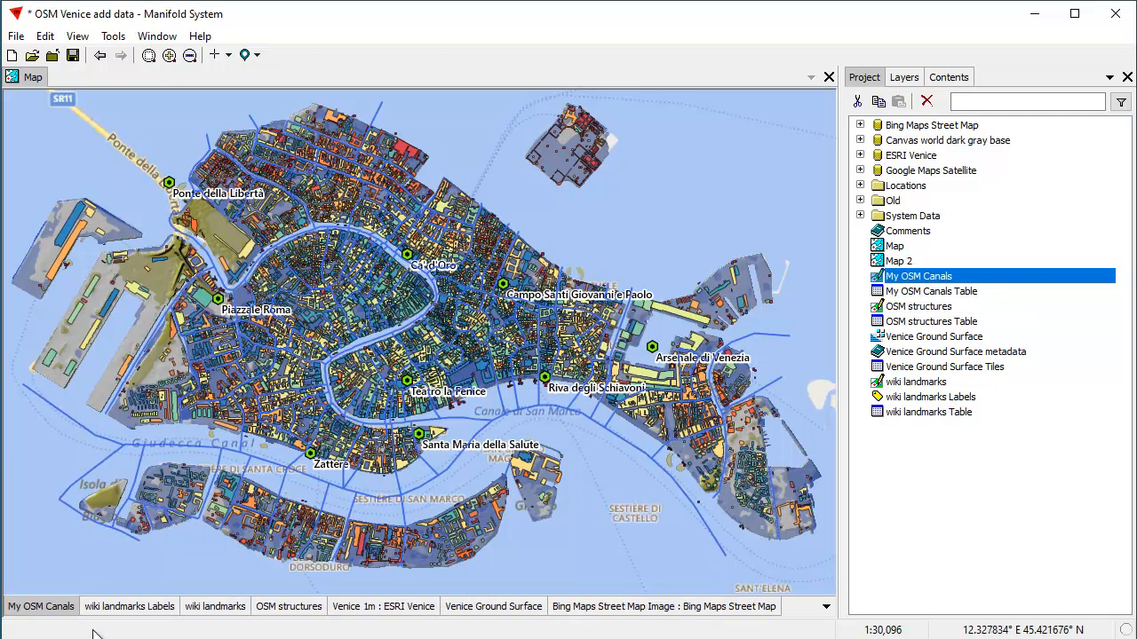
pyautogui.moveTo(49, 604); pyautogui.dragTo(347, 615)
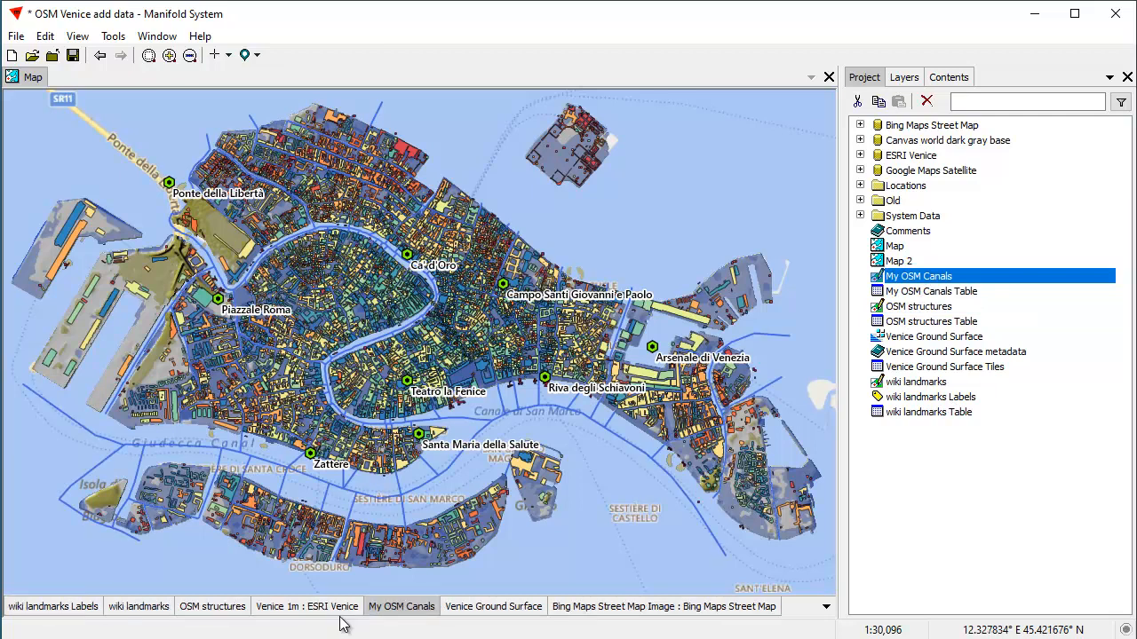
# Delete the Venice 1m : ESRI Venice layer from the map
pyautogui.rightClick(302, 610)
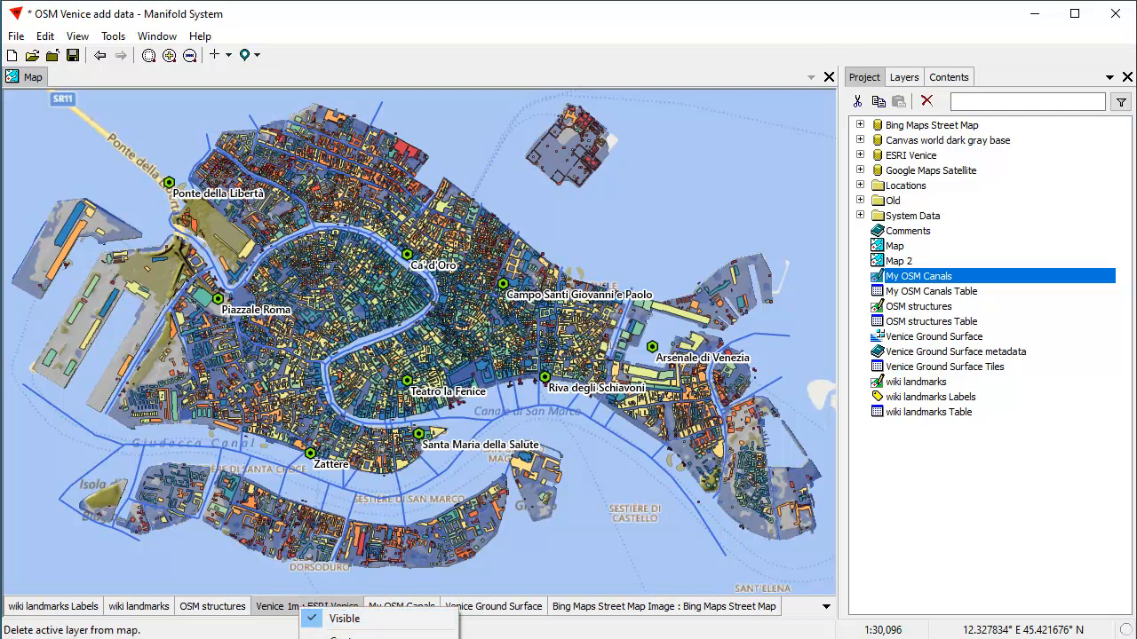
pyautogui.click(337, 638)
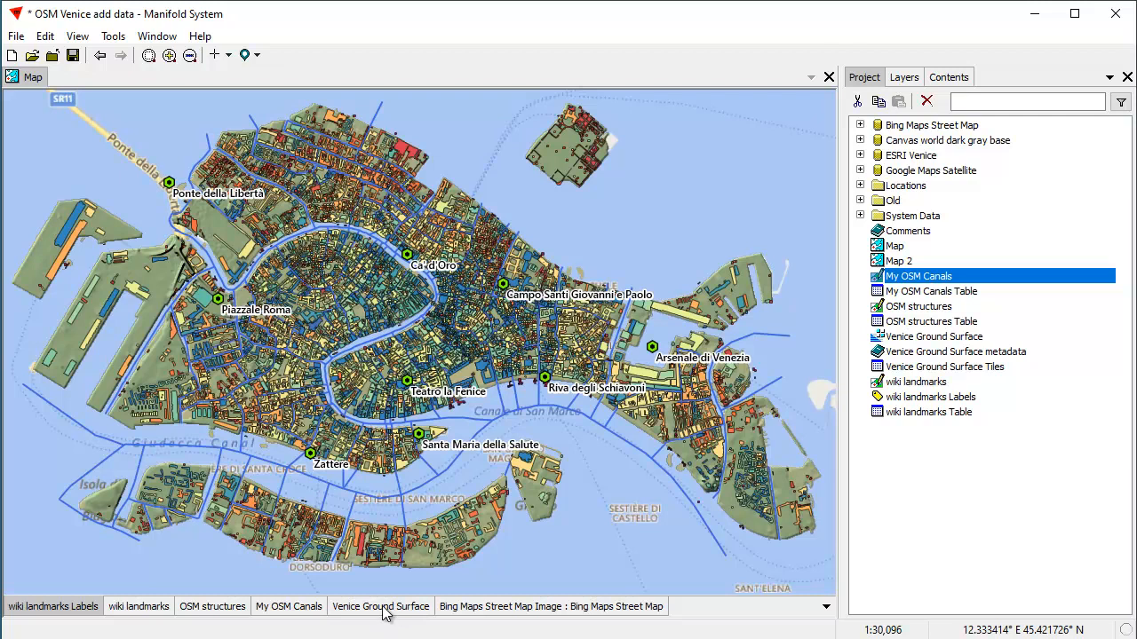
# Check the map with OSM structures and Venice Ground Surface hidden, and delete the Venice Ground Surface layer from the map
pyautogui.keyDown('shift'); pyautogui.click(213, 607); pyautogui.keyUp('shift')
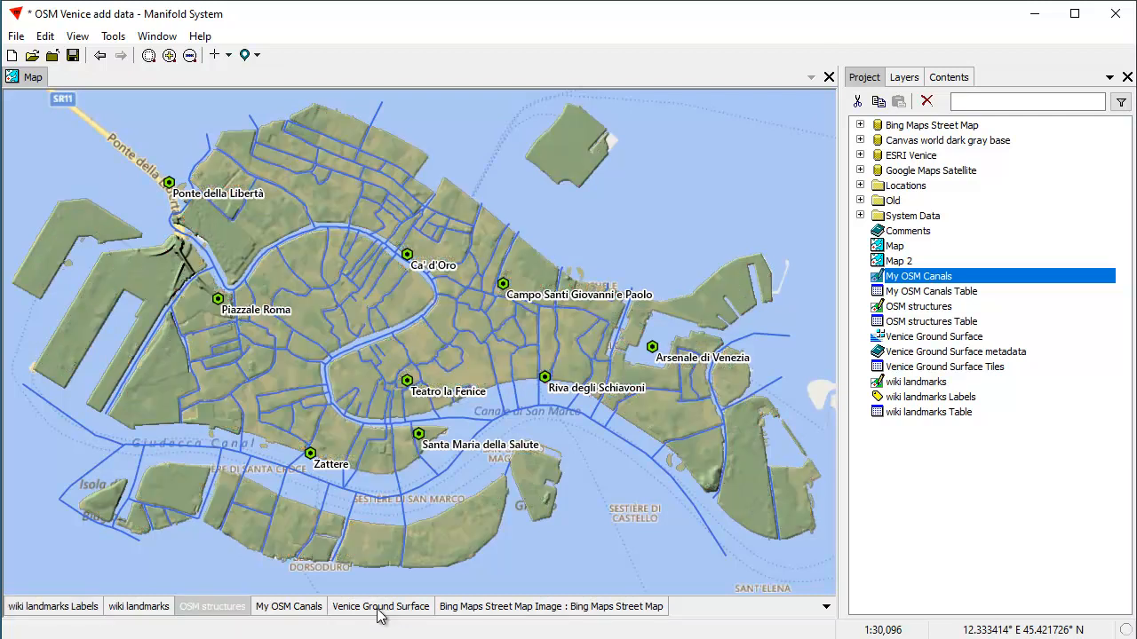
pyautogui.keyDown('shift'); pyautogui.click(380, 606); pyautogui.keyUp('shift')
pyautogui.keyDown('shift'); pyautogui.click(381, 606); pyautogui.keyUp('shift')
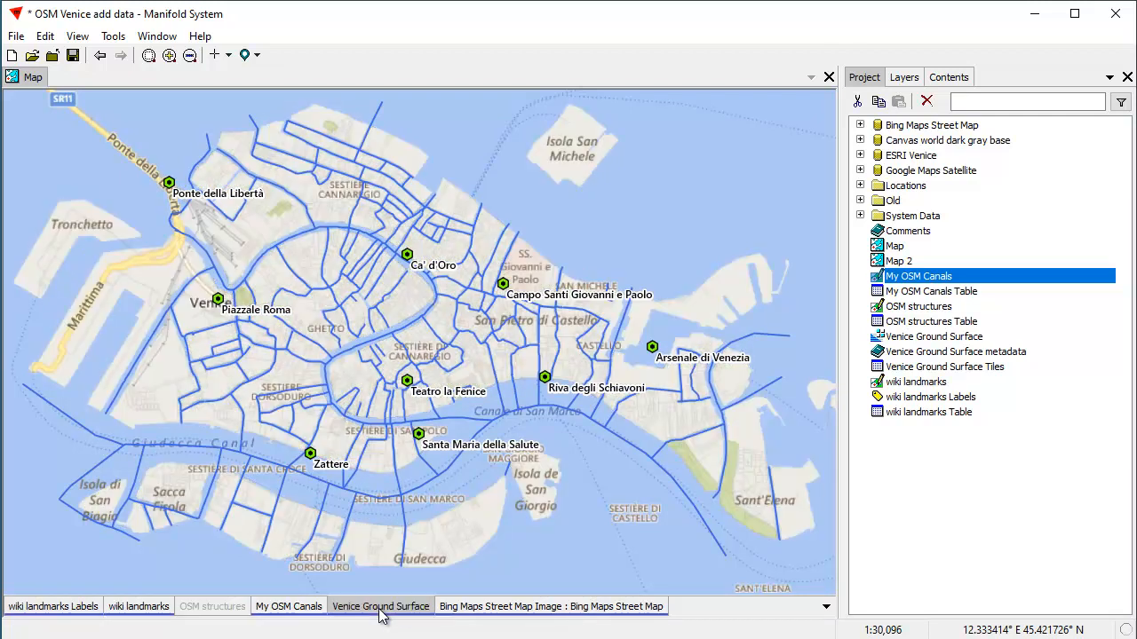
pyautogui.keyDown('shift'); pyautogui.click(213, 607); pyautogui.keyUp('shift')
pyautogui.rightClick(377, 607)
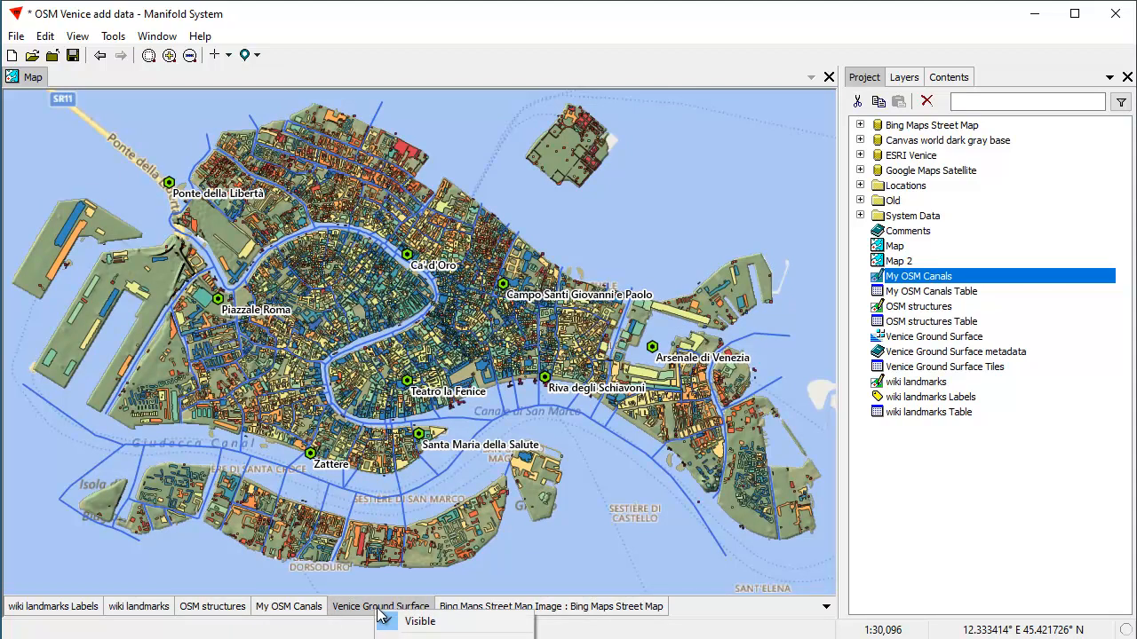
pyautogui.click(419, 621)
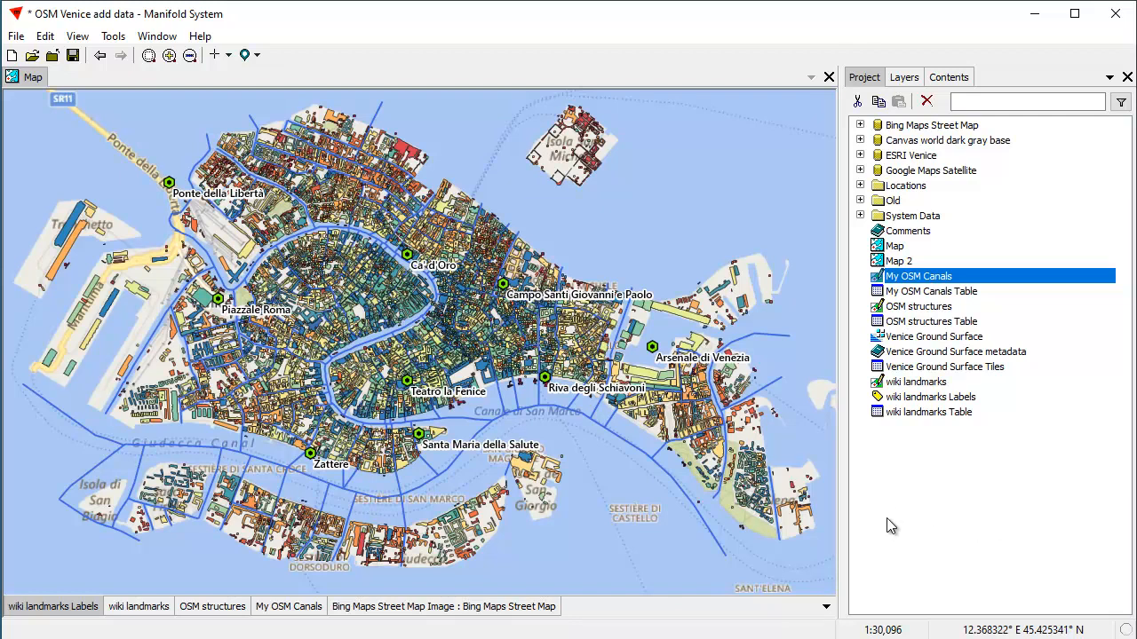
# Add the Google Maps Satellite Image to the map above the Bing Maps Street Map layer, and hide the Bing layer
pyautogui.click(142, 611)
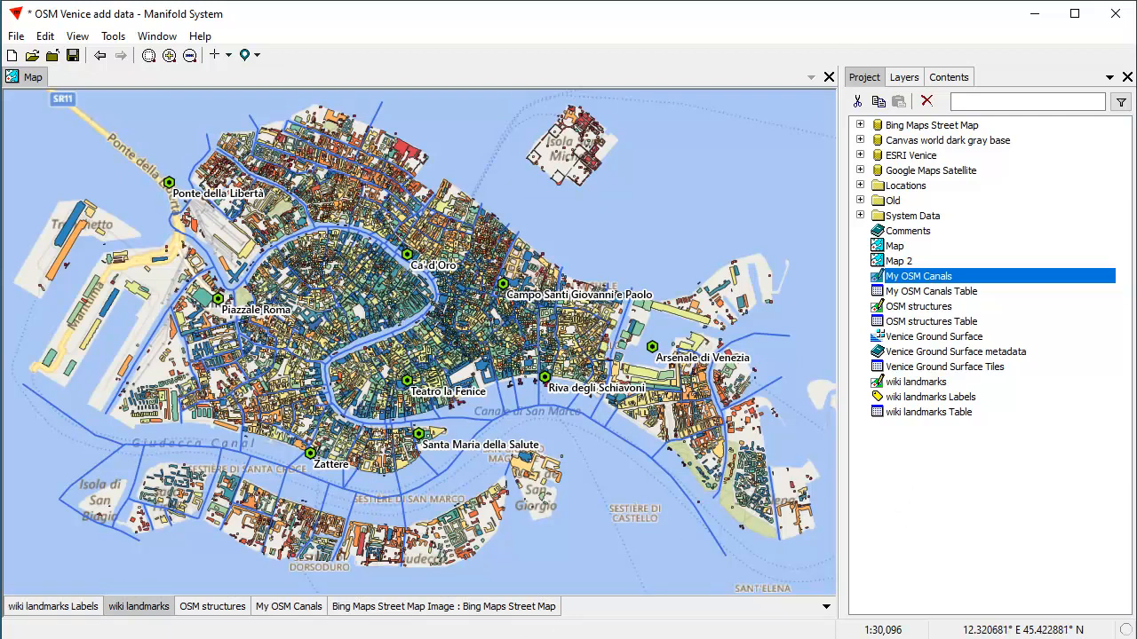
pyautogui.click(486, 610)
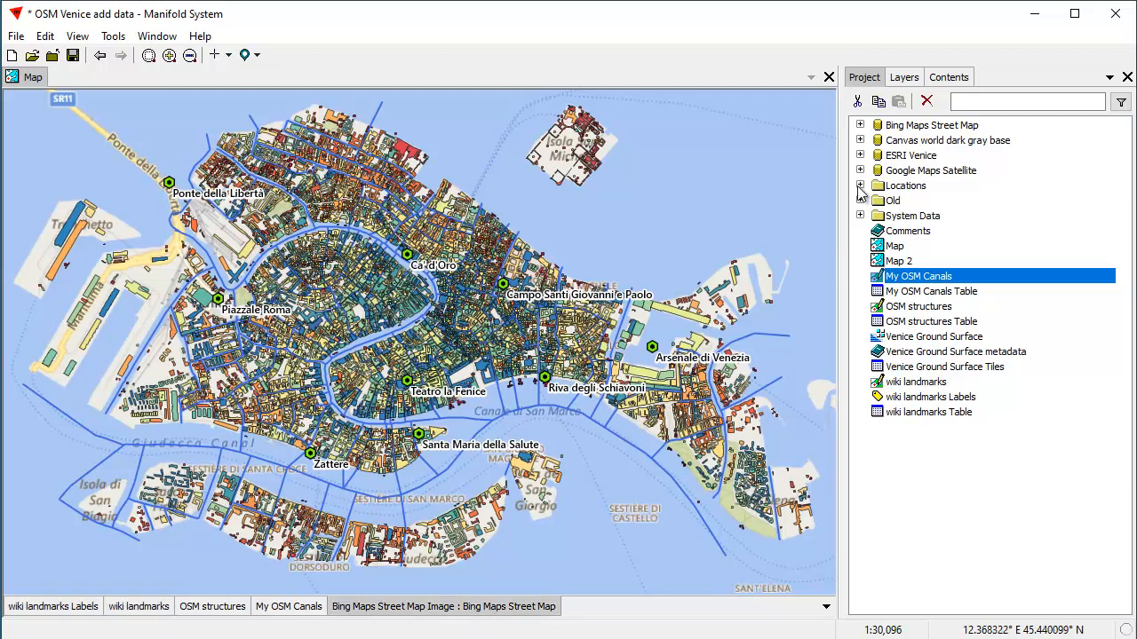
pyautogui.click(860, 170)
pyautogui.moveTo(988, 222); pyautogui.dragTo(578, 506)
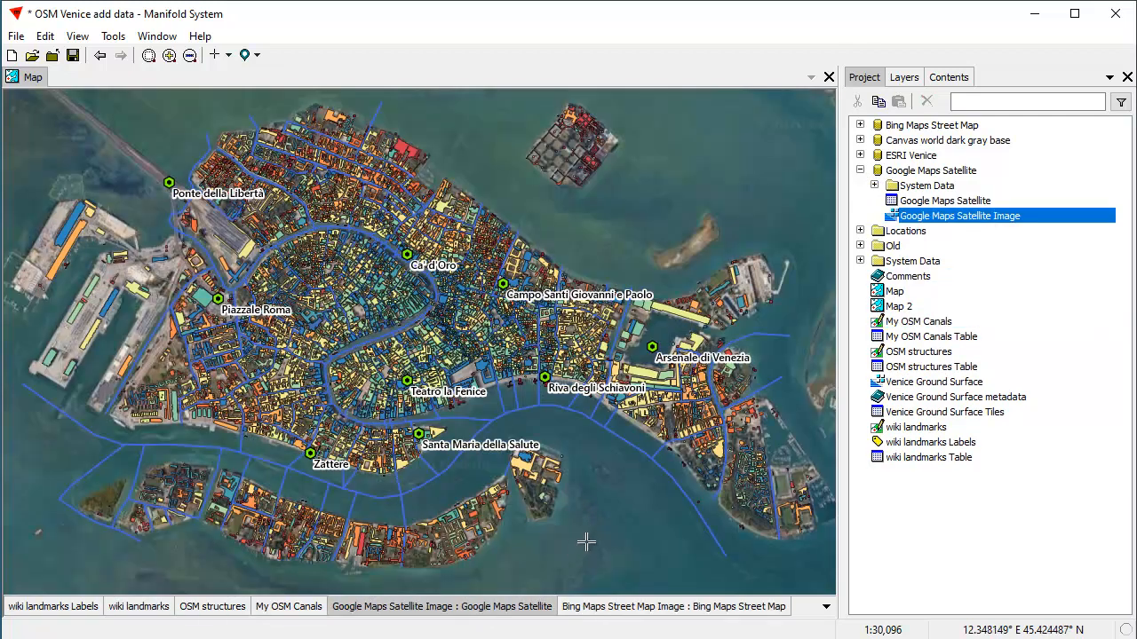
pyautogui.keyDown('shift'); pyautogui.click(624, 607); pyautogui.keyUp('shift')
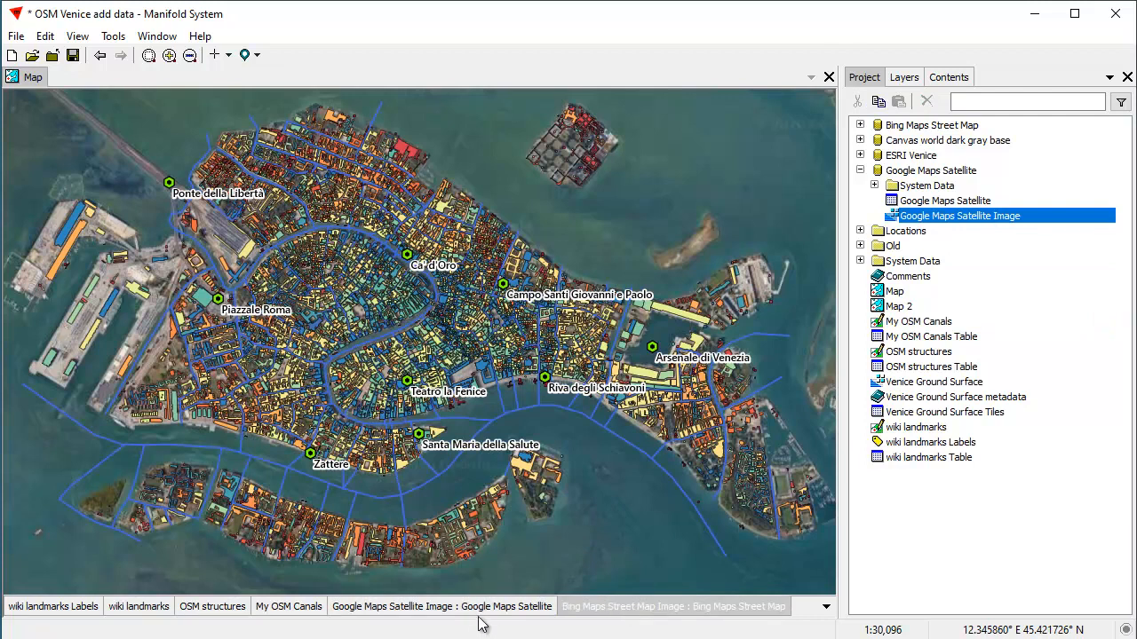
pyautogui.click(475, 609)
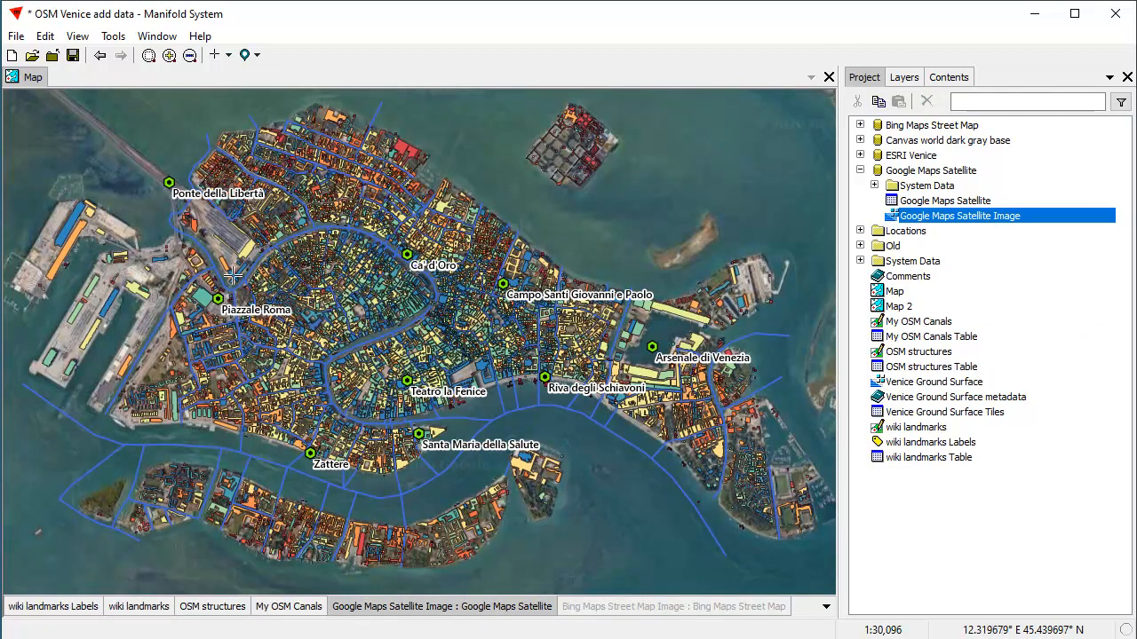
# Make wiki landmarks the active layer, and hide OSM structures to view the satellite imagery around a large square near the Grand Canal
pyautogui.scroll(2, 555, 453)
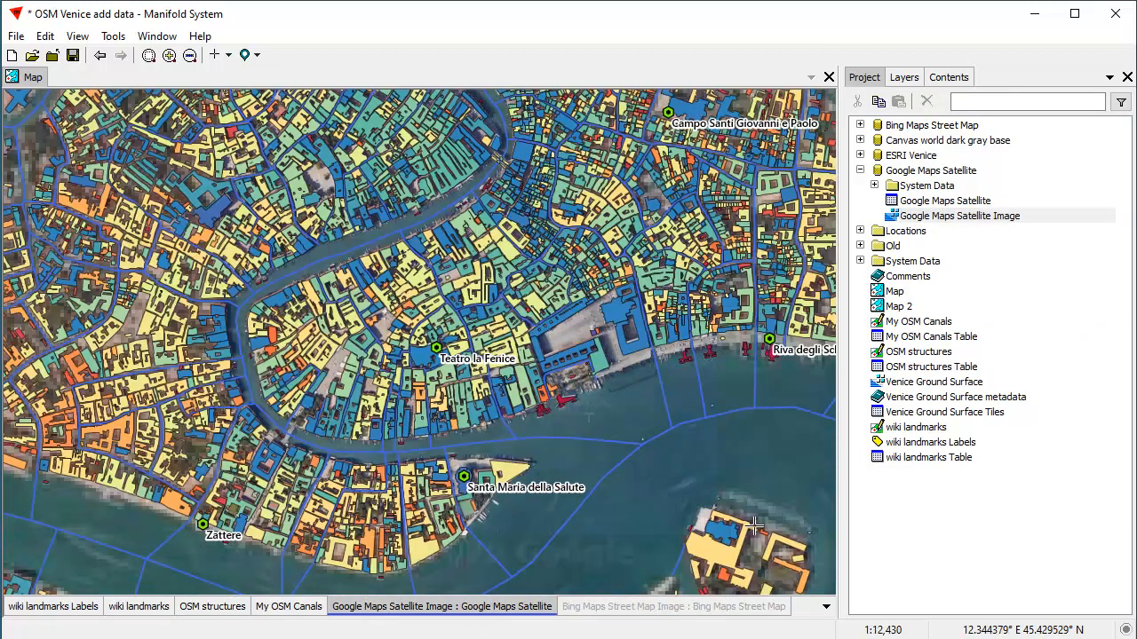
pyautogui.moveTo(457, 278); pyautogui.dragTo(440, 350)
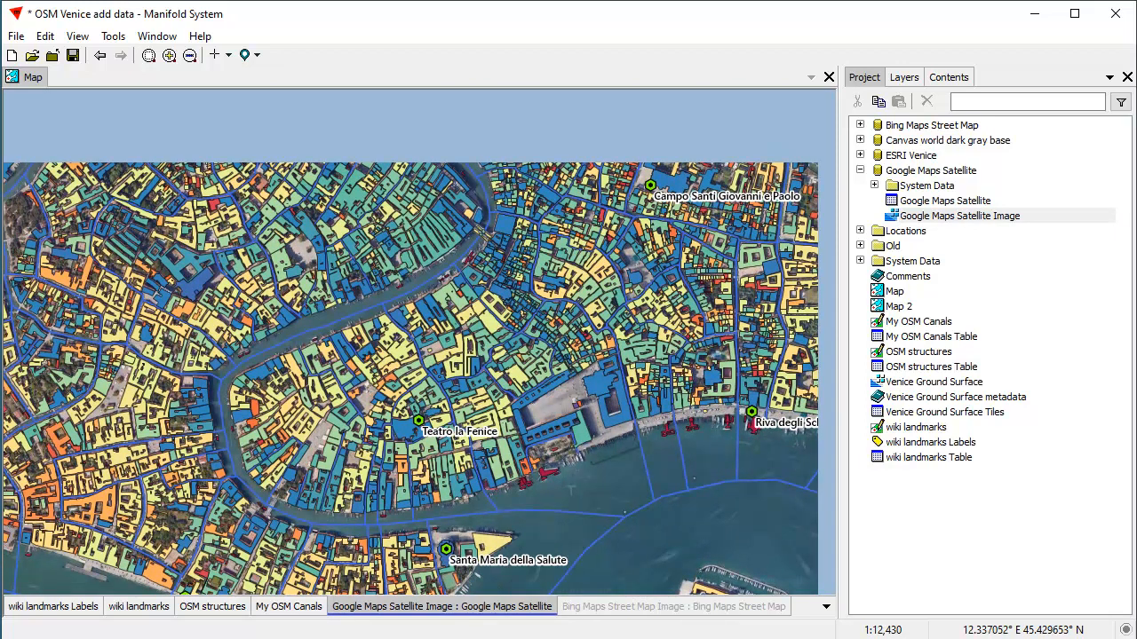
pyautogui.click(144, 609)
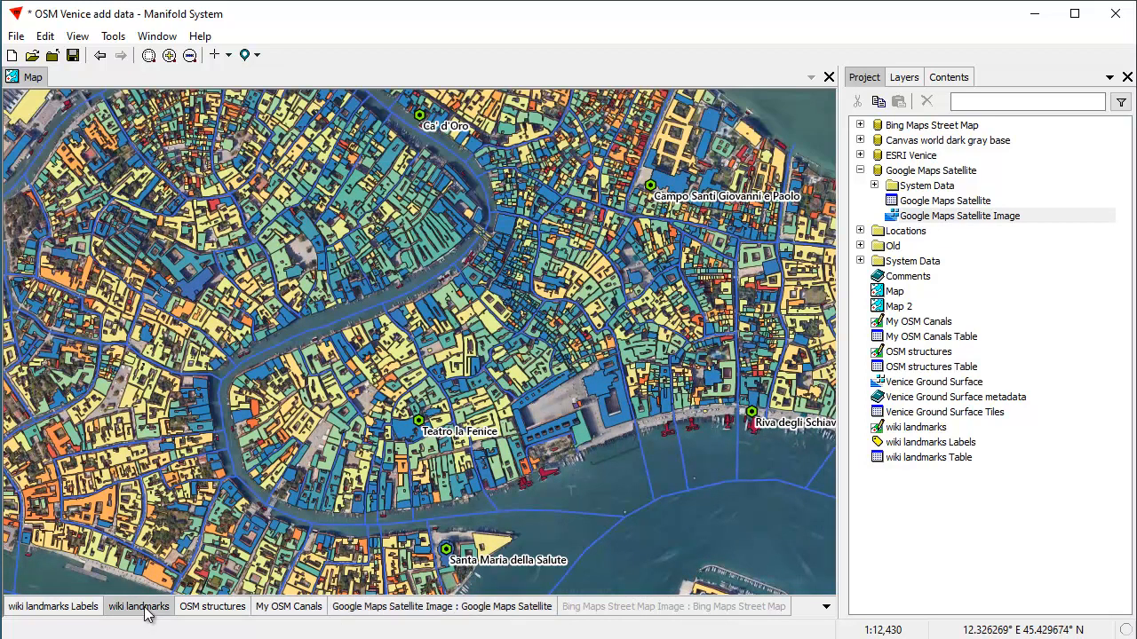
pyautogui.scroll(-2, 331, 407)
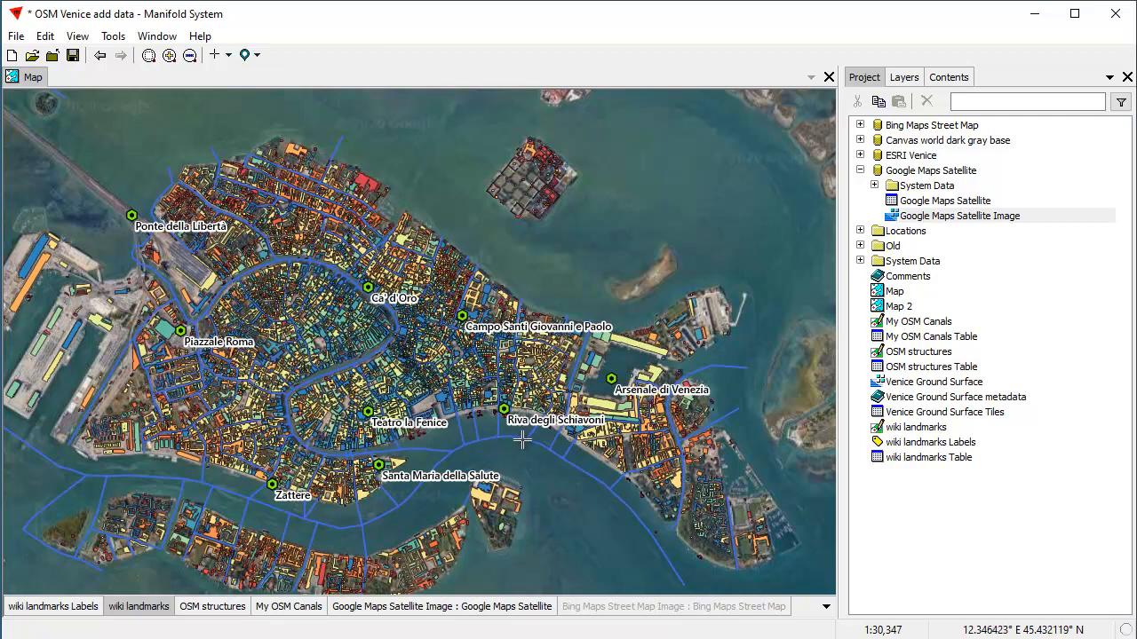
pyautogui.scroll(4, 401, 384)
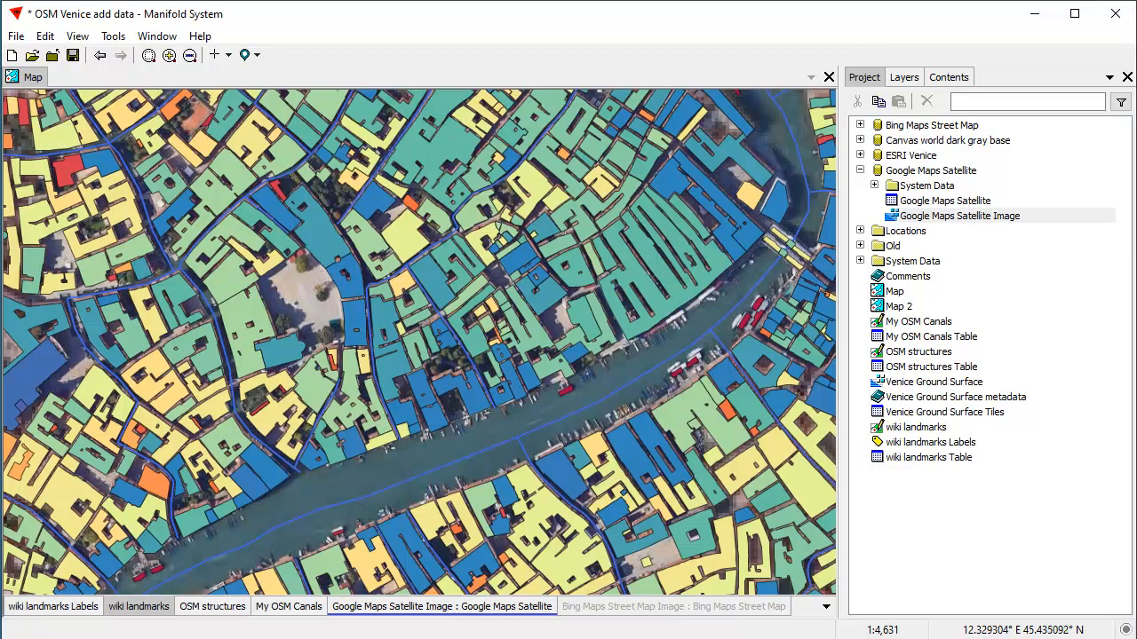
pyautogui.keyDown('shift'); pyautogui.click(212, 607); pyautogui.keyUp('shift')
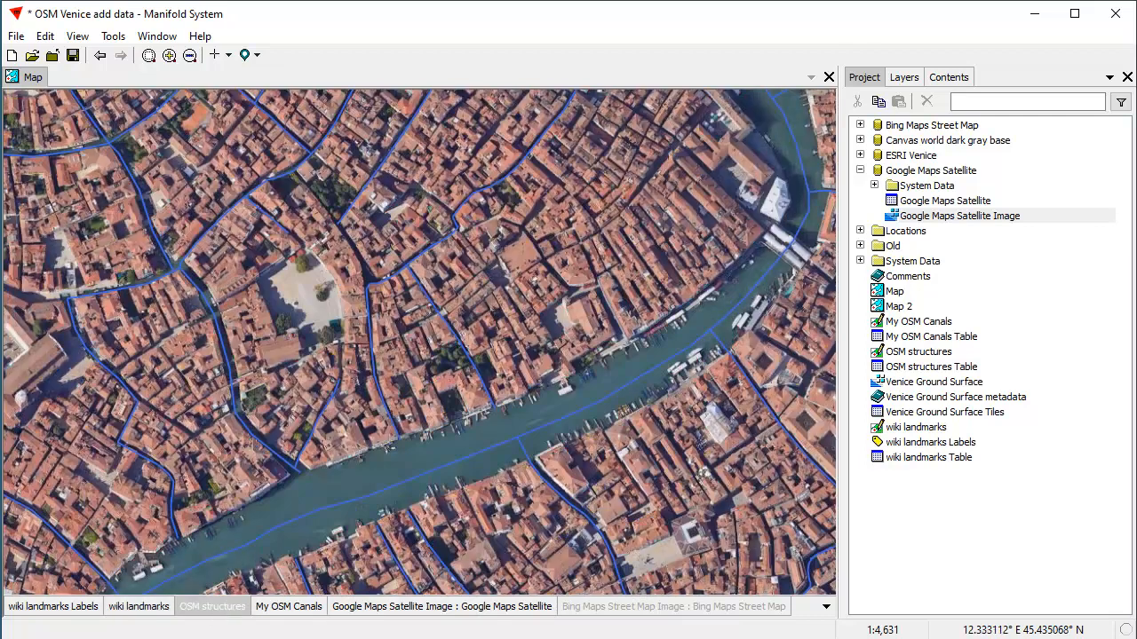
pyautogui.scroll(3, 367, 369)
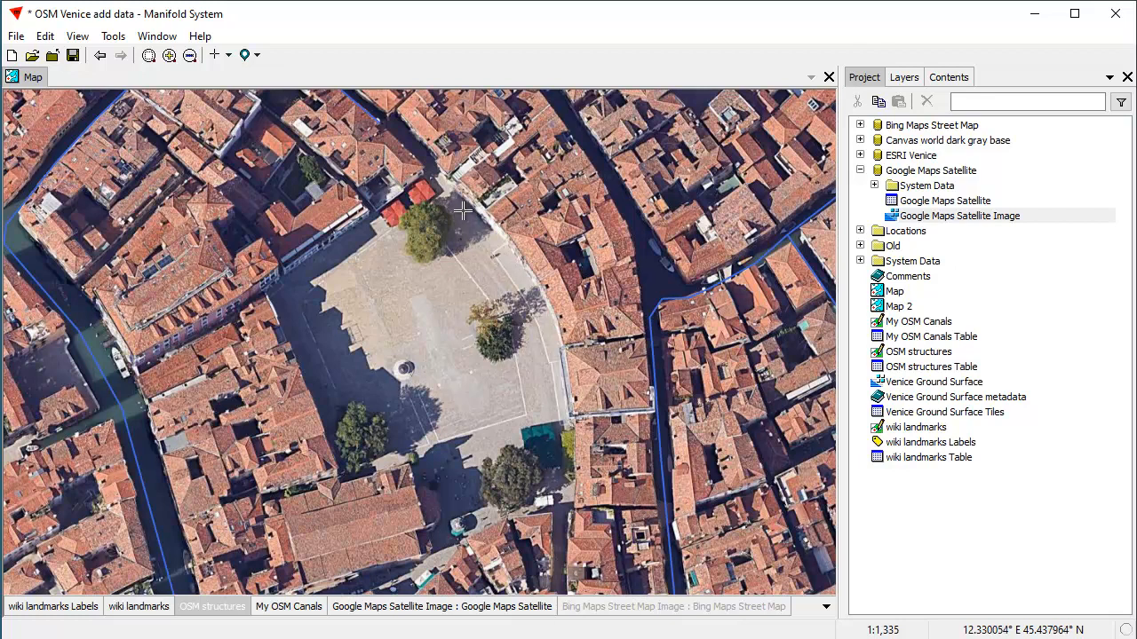
# Place a new point in the wiki landmarks layer at the red awnings on the large square's northern edge
pyautogui.moveTo(423, 213); pyautogui.dragTo(412, 372)
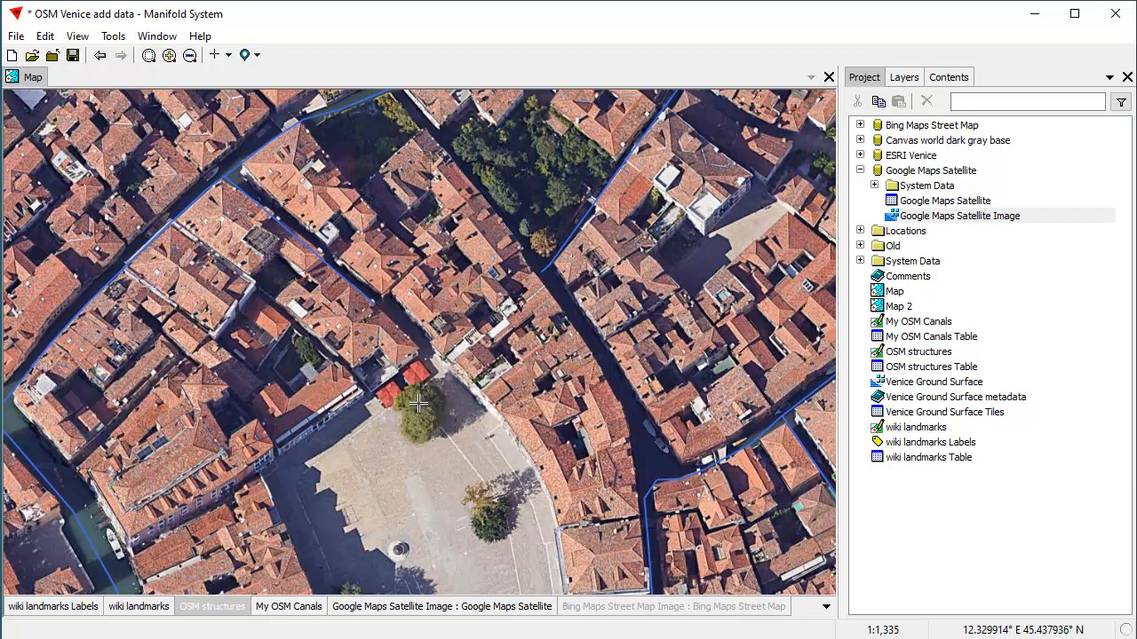
pyautogui.click(139, 607)
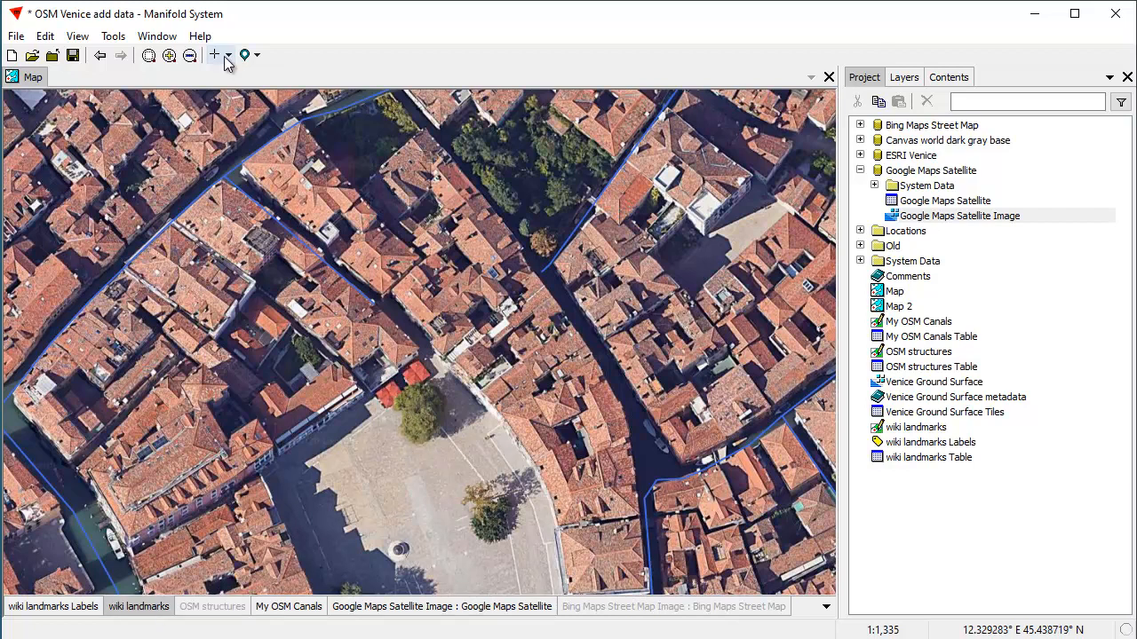
pyautogui.click(229, 56)
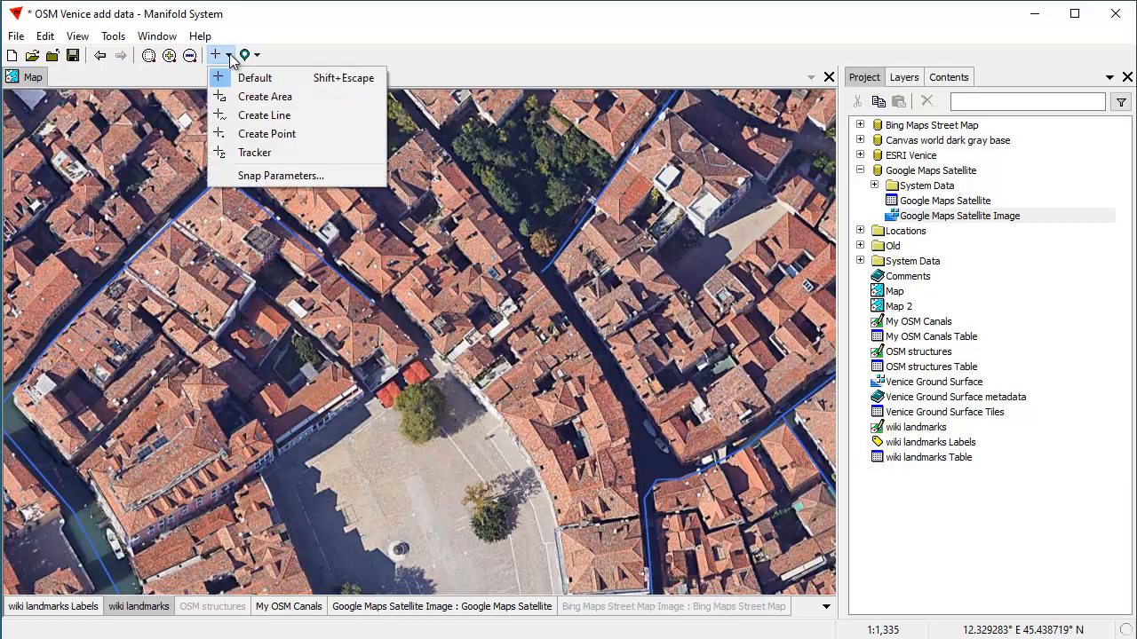
pyautogui.click(277, 134)
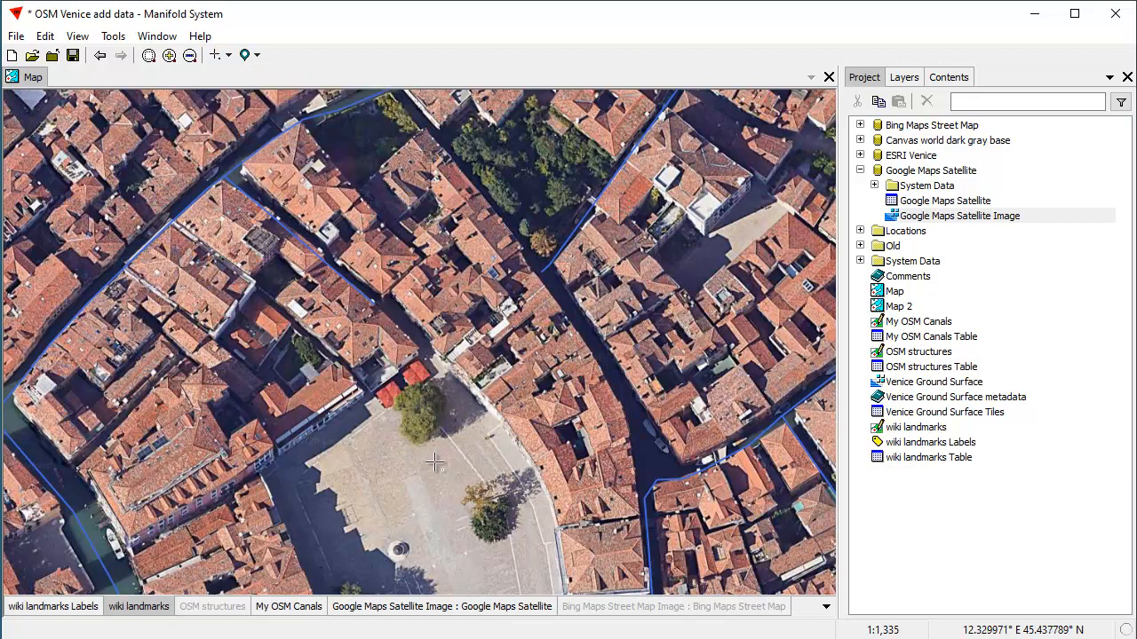
pyautogui.click(400, 380)
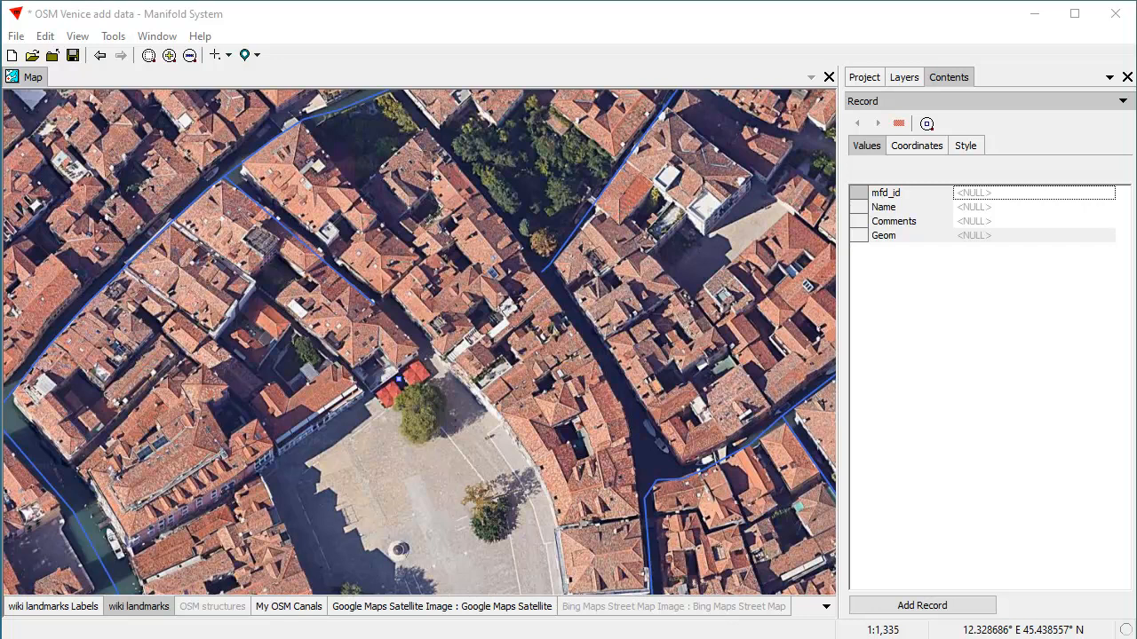
# Fill in the new point's Name with the copied text Birraria La Corte and paste the copied restaurant description into Comments
pyautogui.rightClick(967, 208)
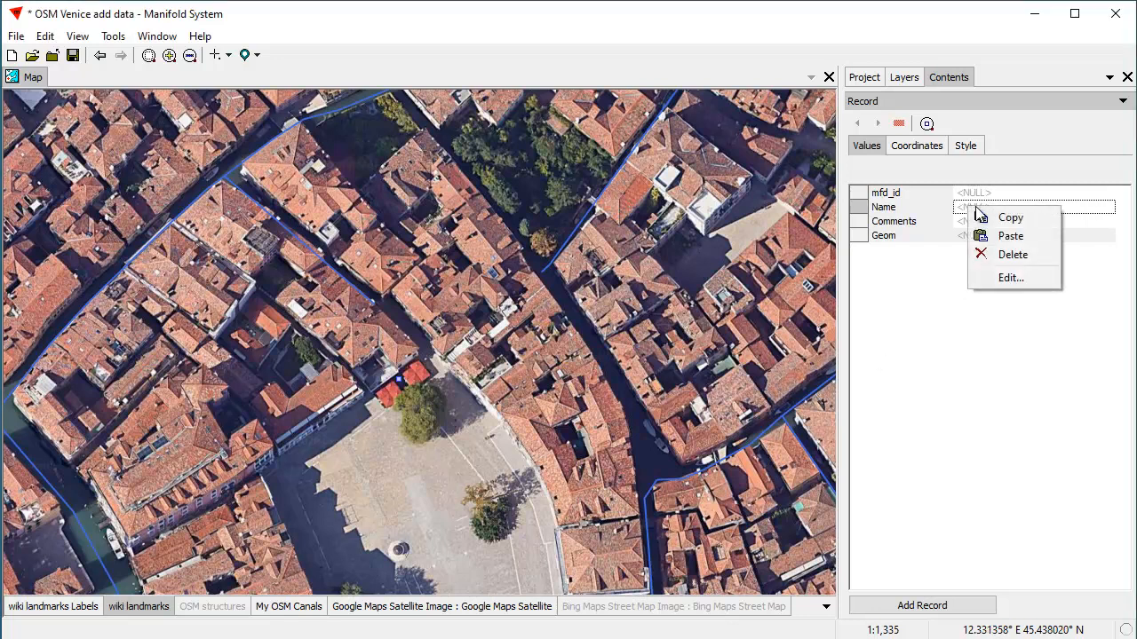
pyautogui.click(1013, 236)
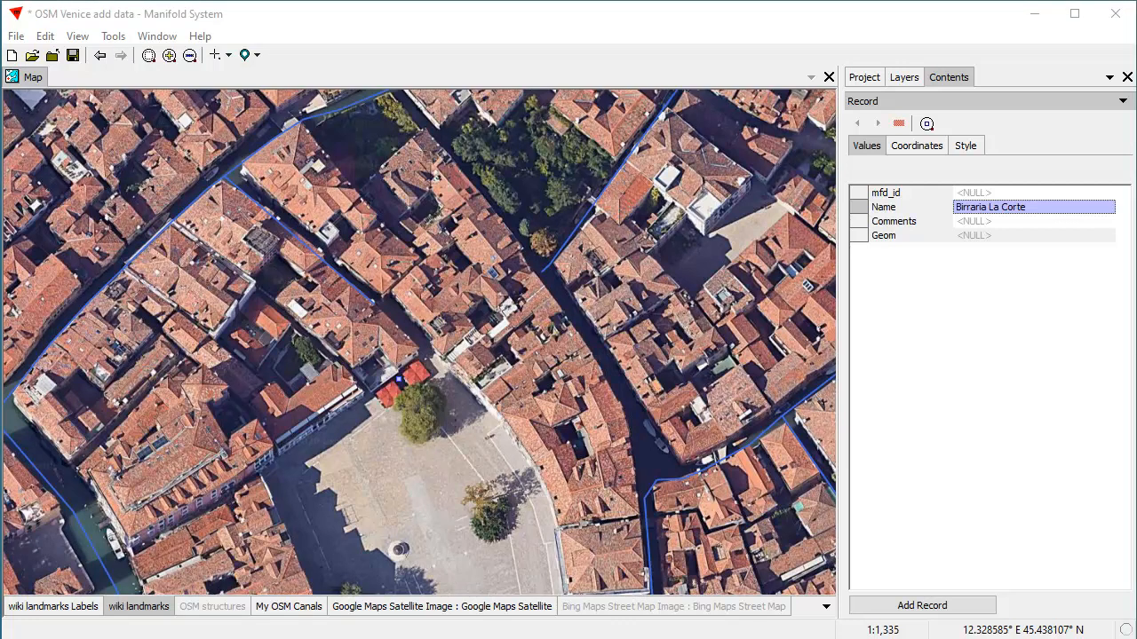
pyautogui.rightClick(973, 222)
pyautogui.click(1014, 252)
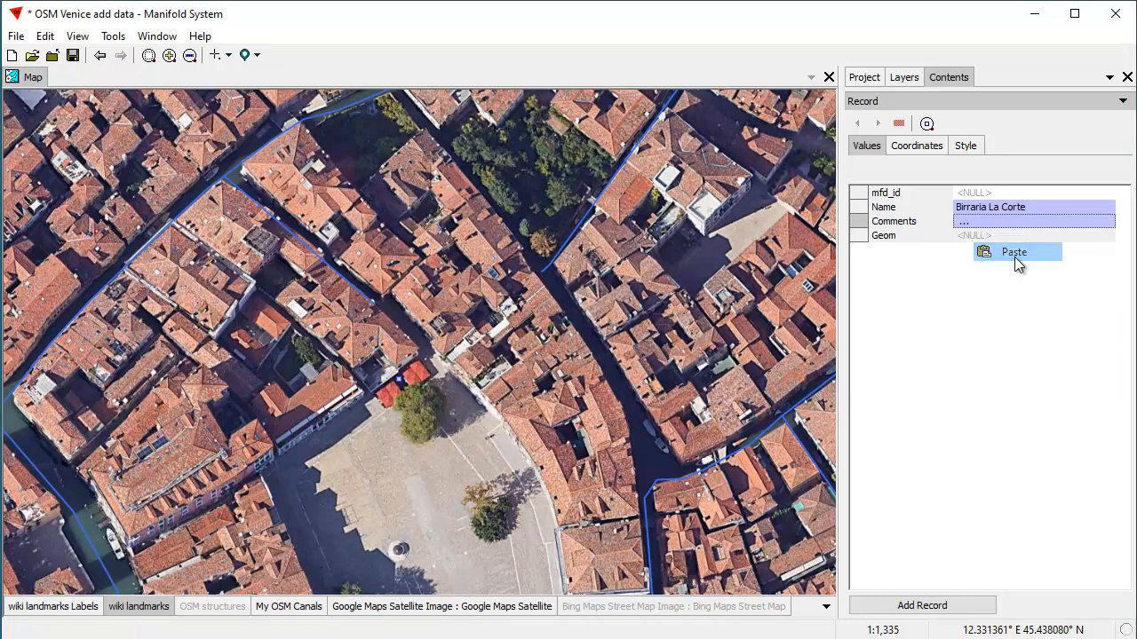
# Open the Comments text for editing and delete the lines "Show nearby restaurants" and "About Birraria La Corte" above the description
pyautogui.rightClick(974, 221)
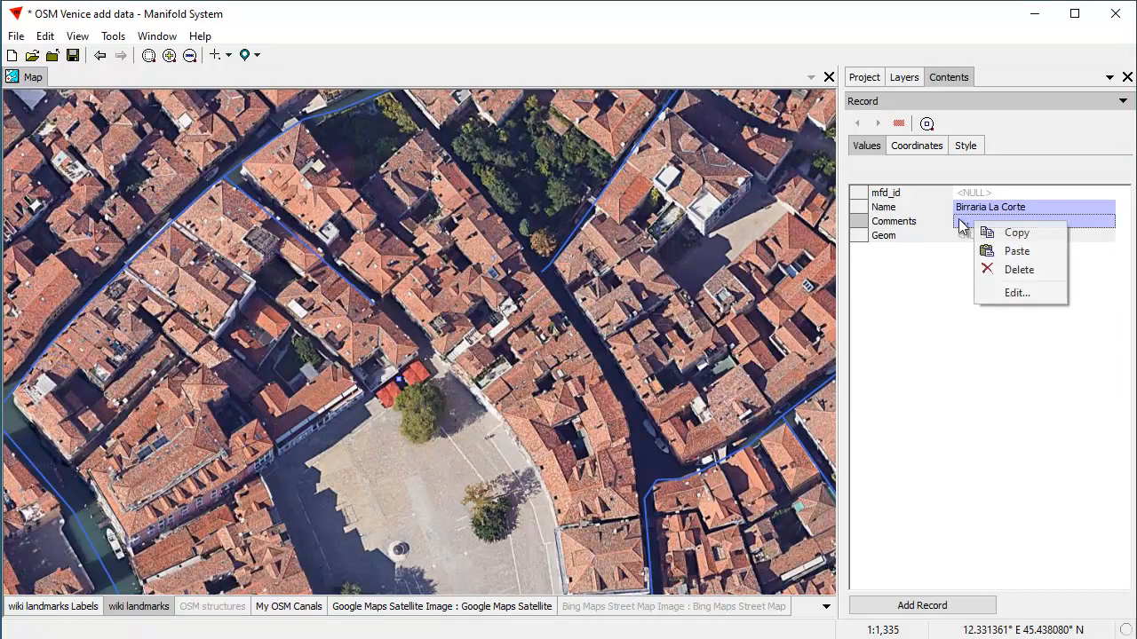
pyautogui.click(1009, 295)
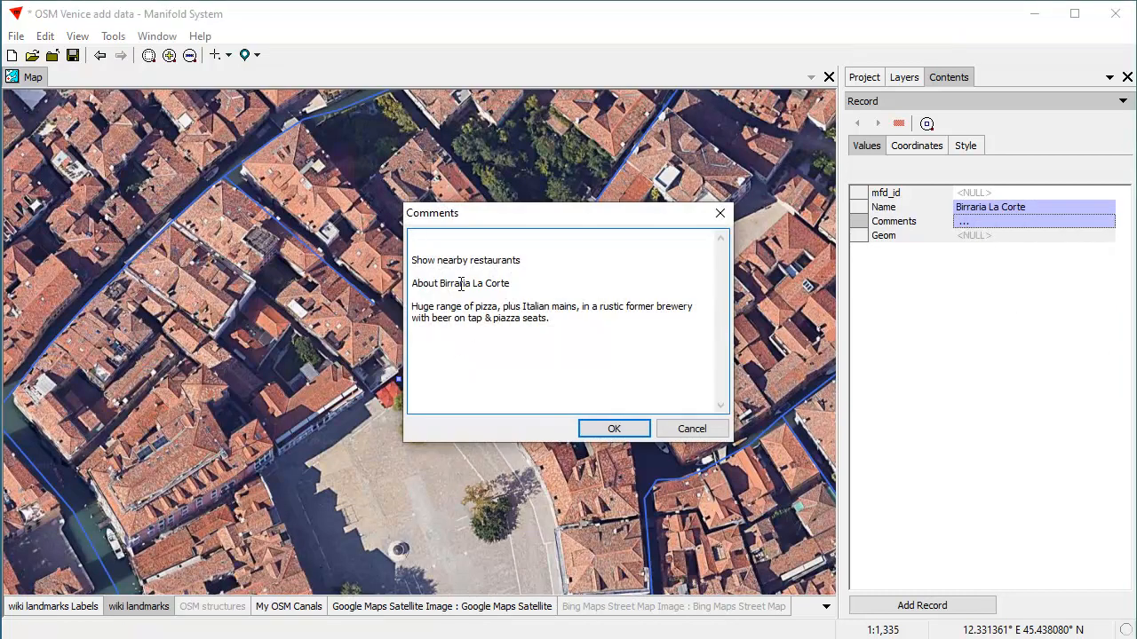
pyautogui.moveTo(548, 263); pyautogui.dragTo(211, 177)
pyautogui.press('Delete')
pyautogui.press('Delete')
pyautogui.press('Delete')
pyautogui.press('Delete')
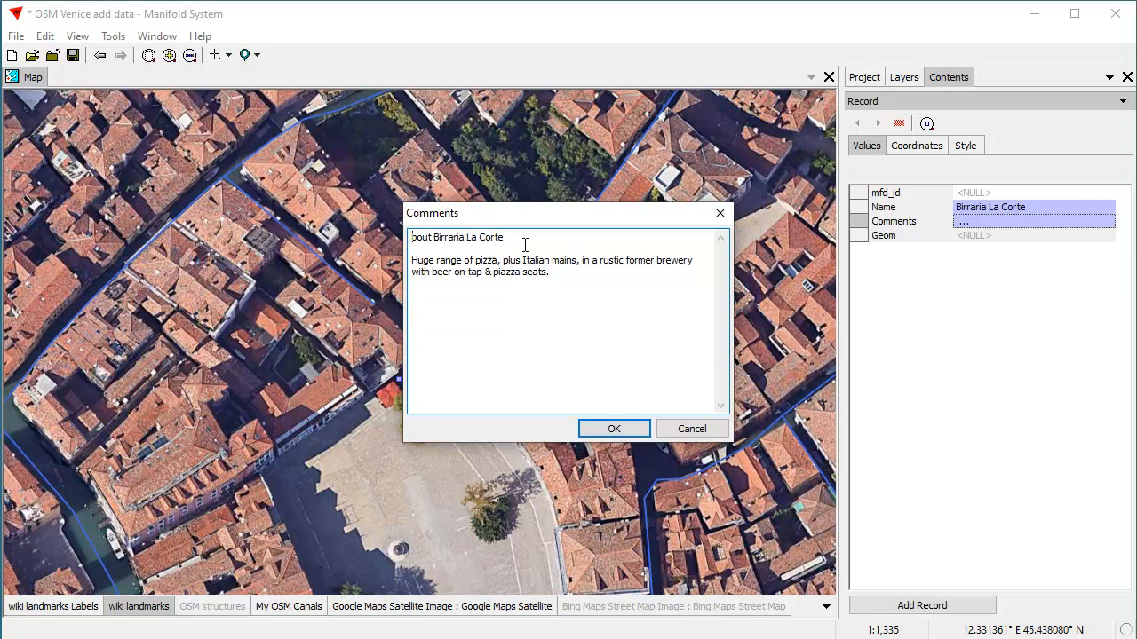
pyautogui.hotkey('shift', 'End')
pyautogui.press('Delete')
pyautogui.press('Delete')
pyautogui.press('Delete')
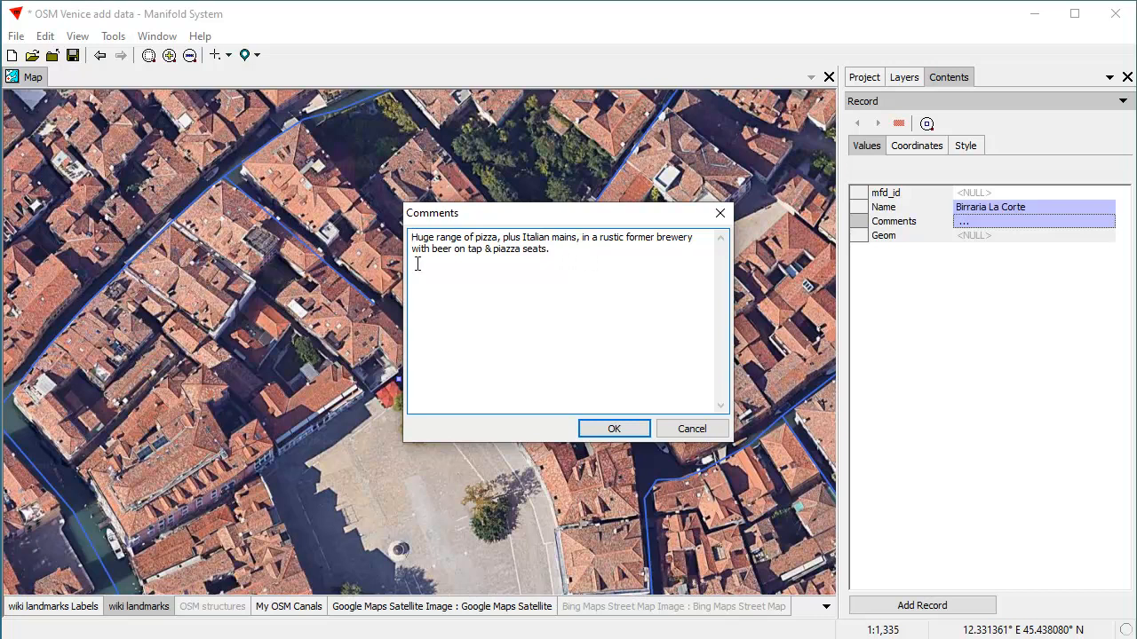
# Replace "Italian mains" in the comment with "all sorts of classic and modern Italian main courses"
pyautogui.moveTo(577, 239); pyautogui.dragTo(522, 238)
pyautogui.write(';alads')
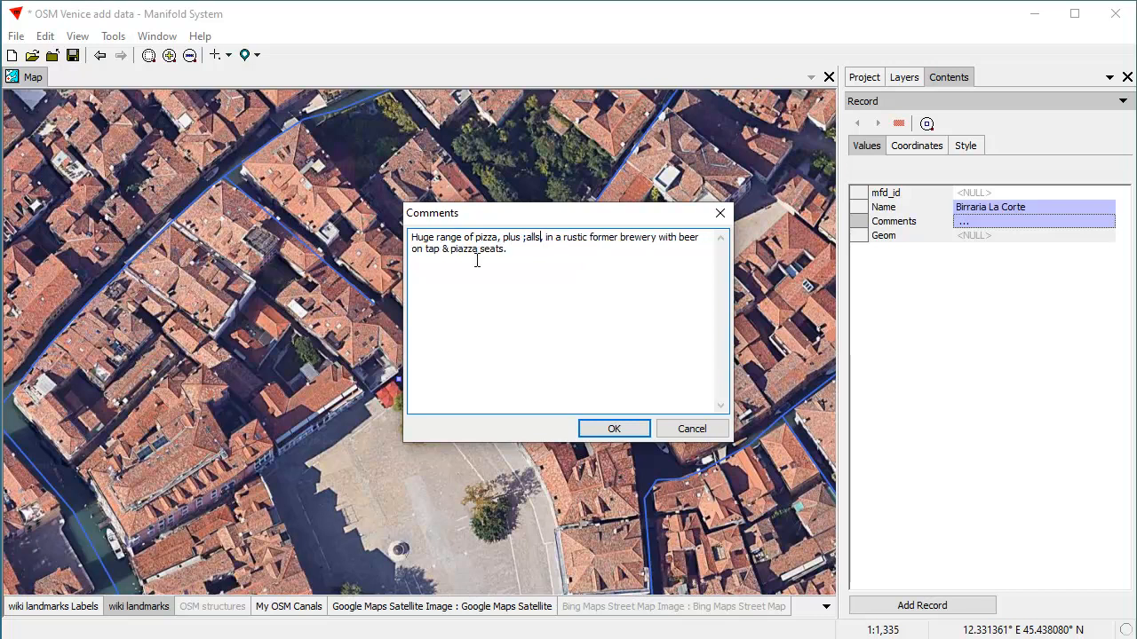
pyautogui.press('BackSpace')
pyautogui.press('BackSpace')
pyautogui.press('BackSpace')
pyautogui.press('BackSpace')
pyautogui.press('BackSpace')
pyautogui.press('BackSpace')
pyautogui.write('all so')
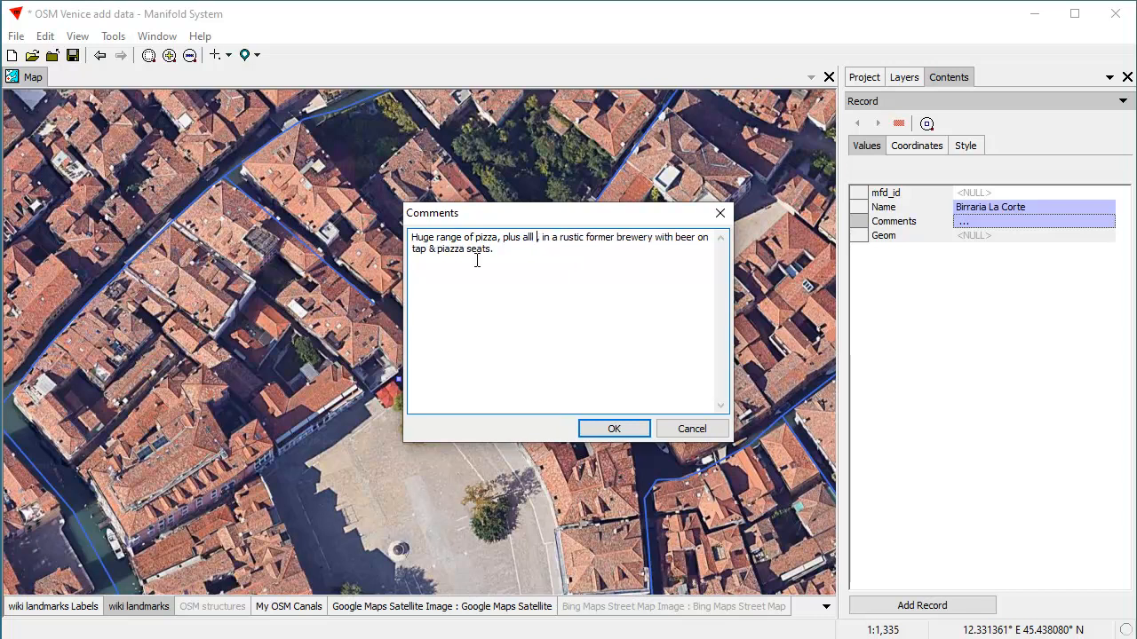
pyautogui.press('BackSpace')
pyautogui.press('BackSpace')
pyautogui.press('BackSpace')
pyautogui.write('sorts of ')
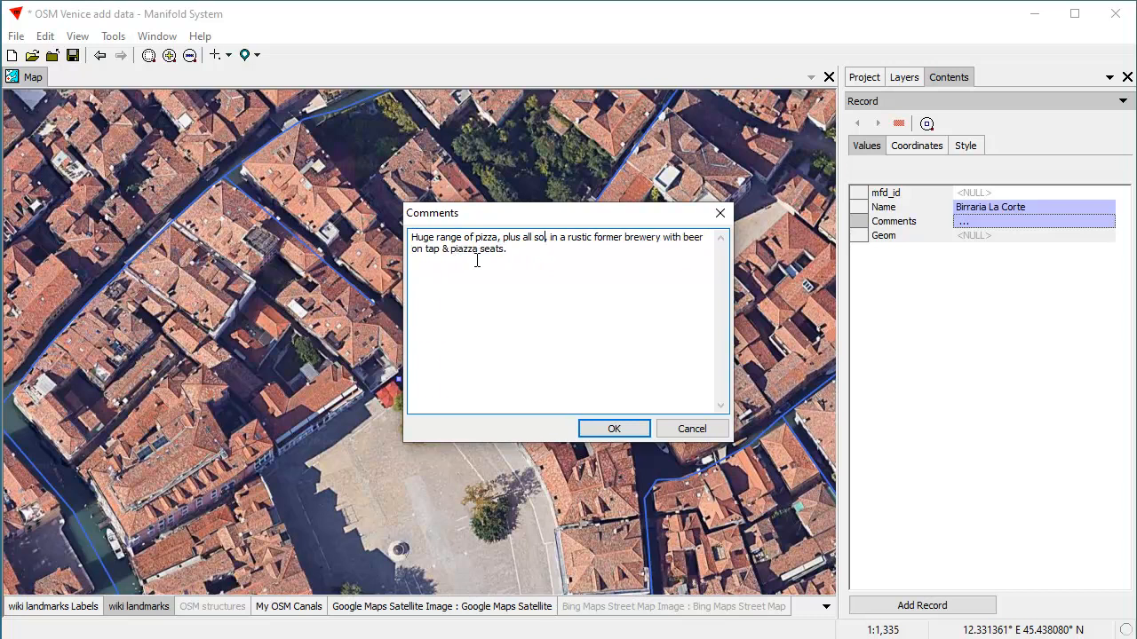
pyautogui.write('clas')
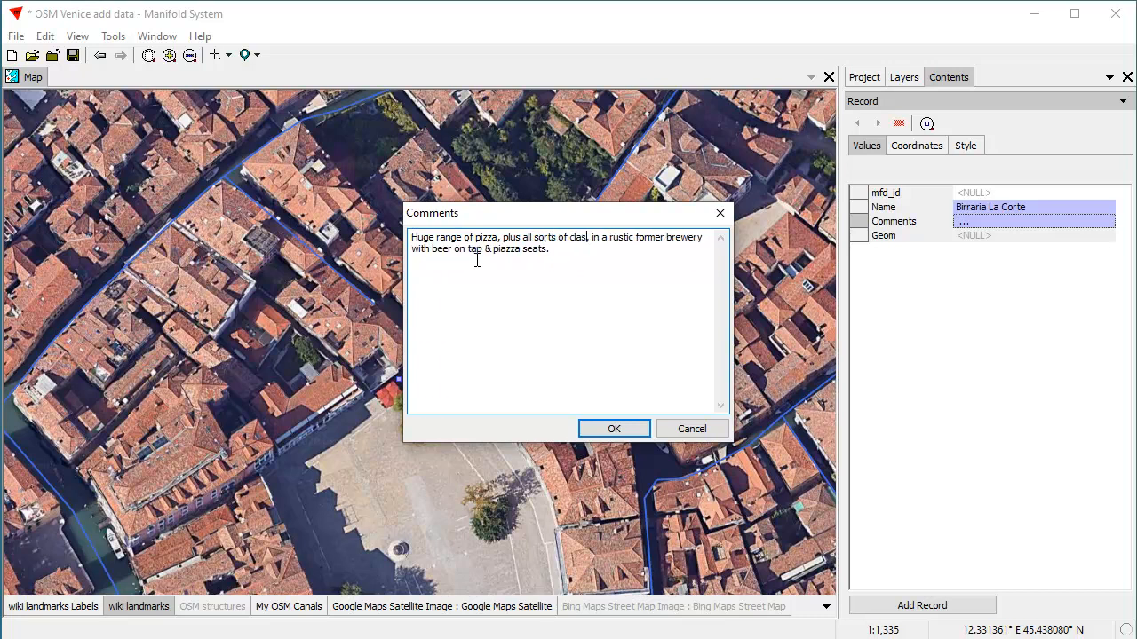
pyautogui.write('sic an')
pyautogui.press('BackSpace')
pyautogui.press('BackSpace')
pyautogui.press('BackSpace')
pyautogui.press('BackSpace')
pyautogui.press('BackSpace')
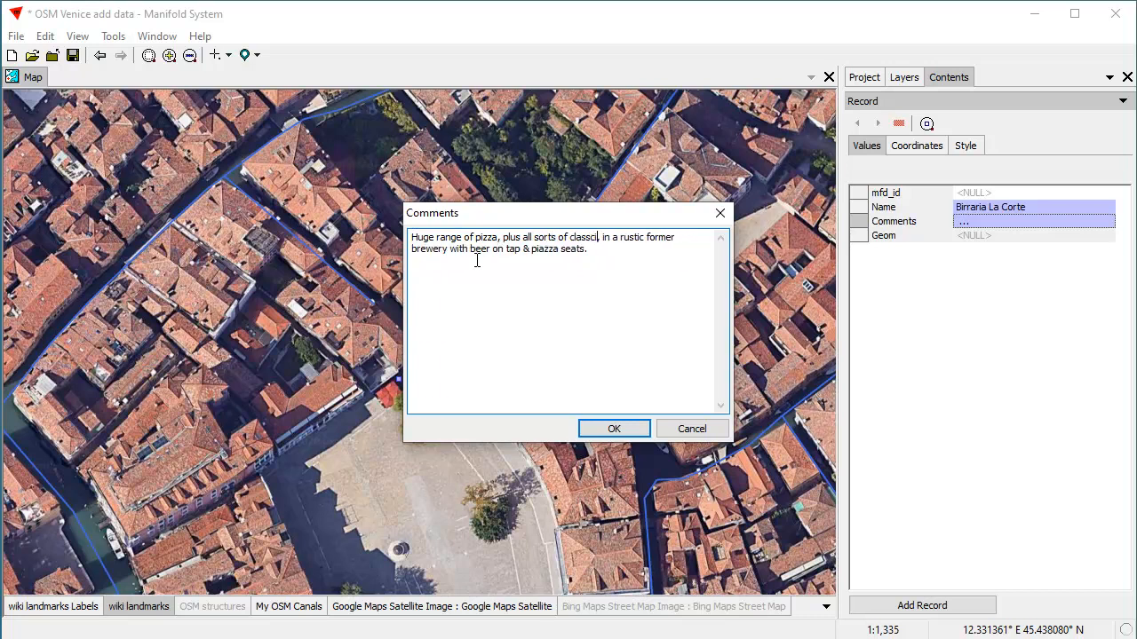
pyautogui.write('ic and more')
pyautogui.press('BackSpace')
pyautogui.press('BackSpace')
pyautogui.write('dern Italian main course')
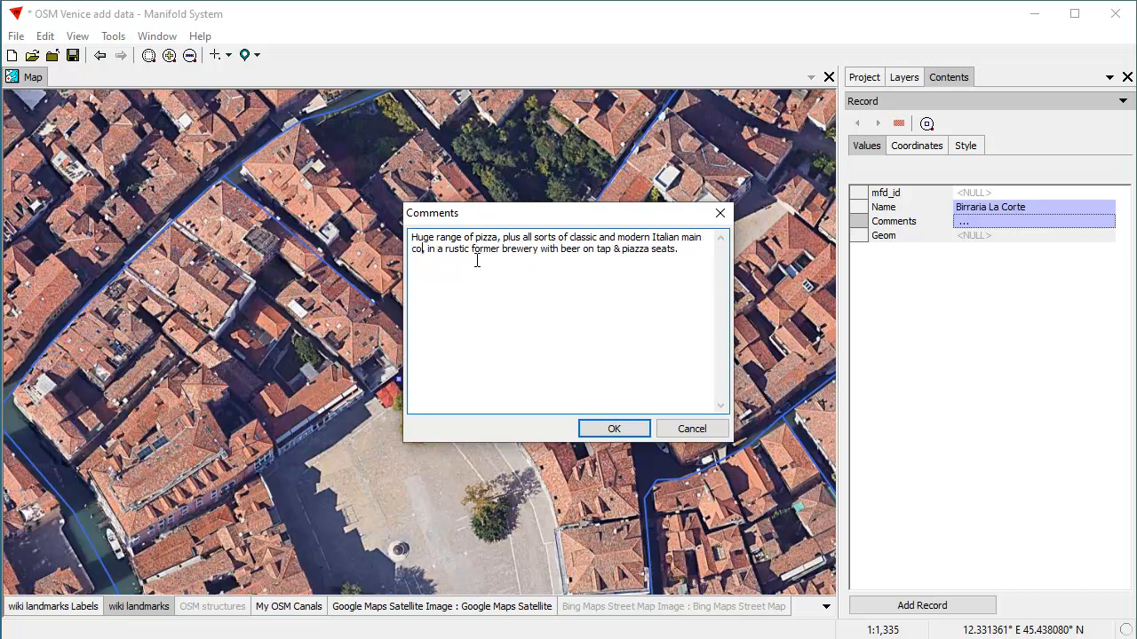
pyautogui.write('s')
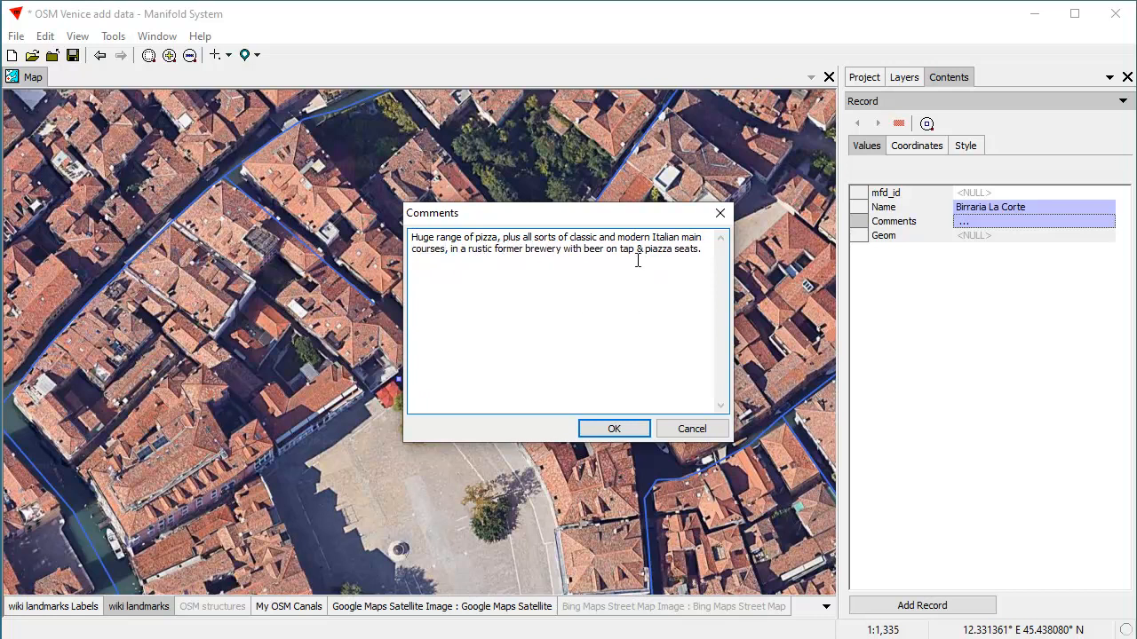
# Replace "& piazza seats" at the end of the comment with "and seats on the piazza" and accept the edited text
pyautogui.moveTo(645, 251); pyautogui.dragTo(633, 255)
pyautogui.write('and seats on the piazza')
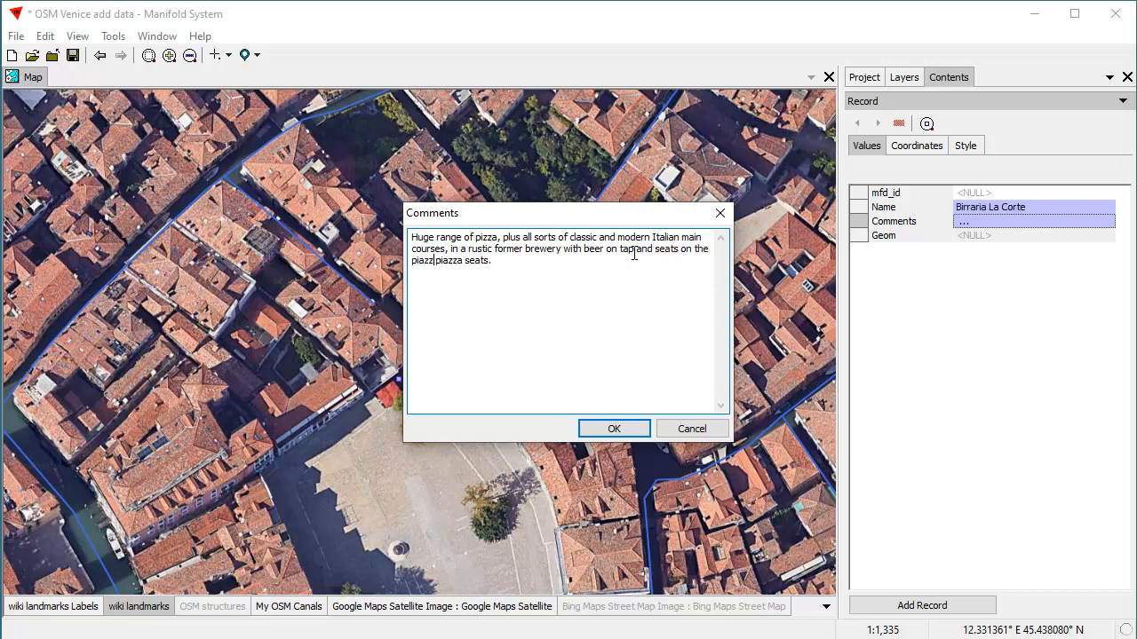
pyautogui.press('Delete')
pyautogui.press('Delete')
pyautogui.press('Delete')
pyautogui.press('Delete')
pyautogui.press('Delete')
pyautogui.press('Delete')
pyautogui.press('Delete')
pyautogui.press('Delete')
pyautogui.press('Delete')
pyautogui.press('Delete')
pyautogui.press('Delete')
pyautogui.press('Delete')
pyautogui.press('Delete')
pyautogui.click(612, 429)
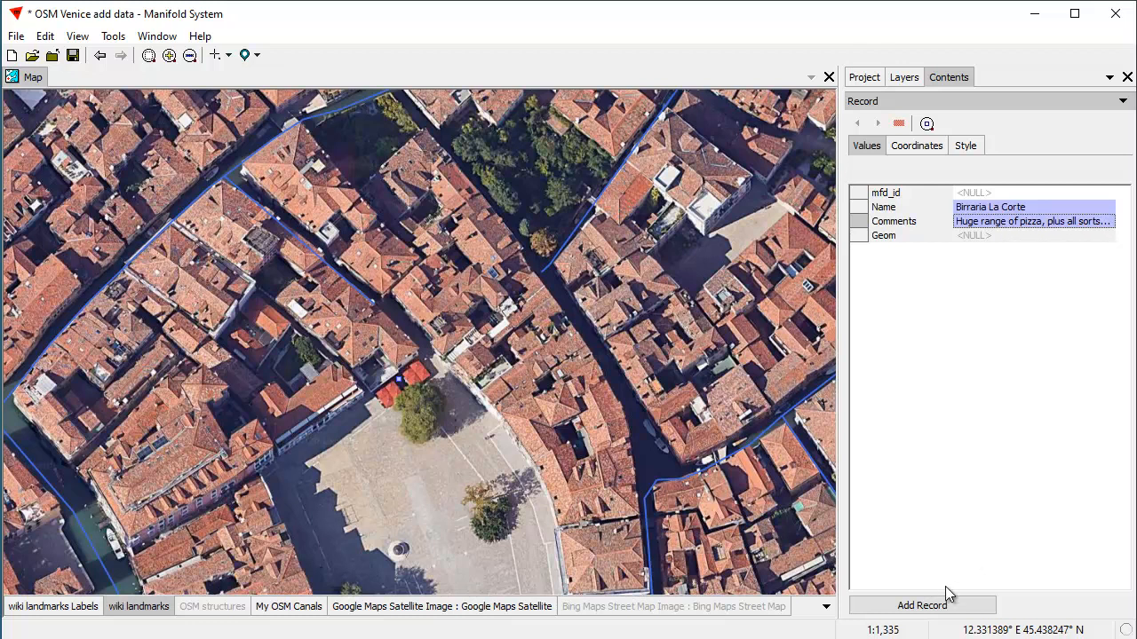
# Add the Birraria La Corte record to the wiki landmarks layer, and check the new point's field values
pyautogui.click(923, 608)
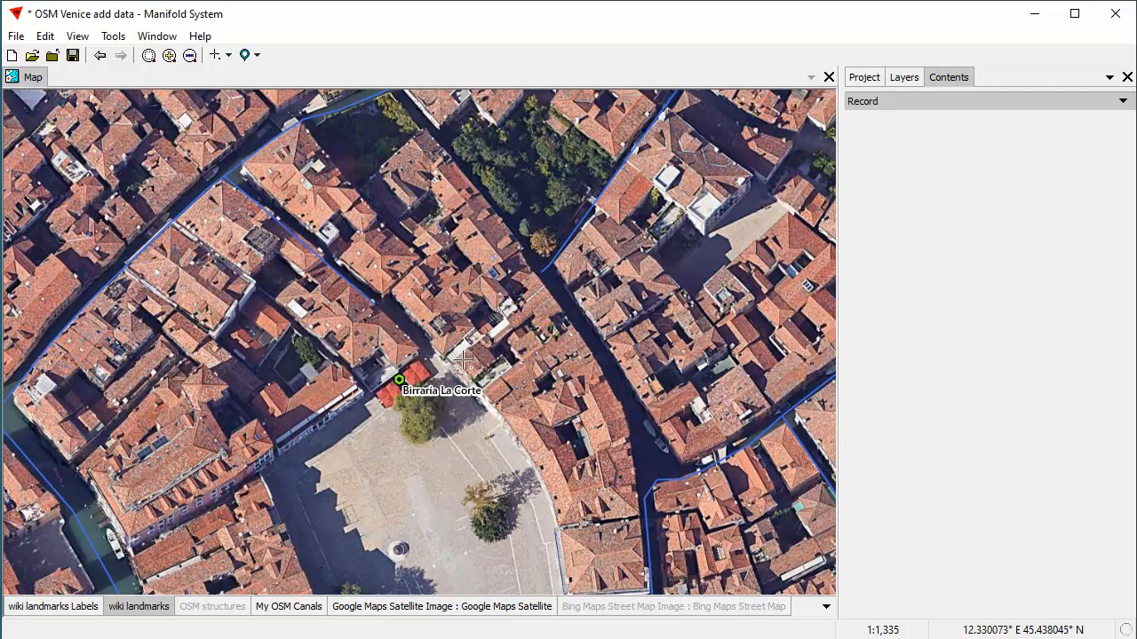
pyautogui.click(399, 380)
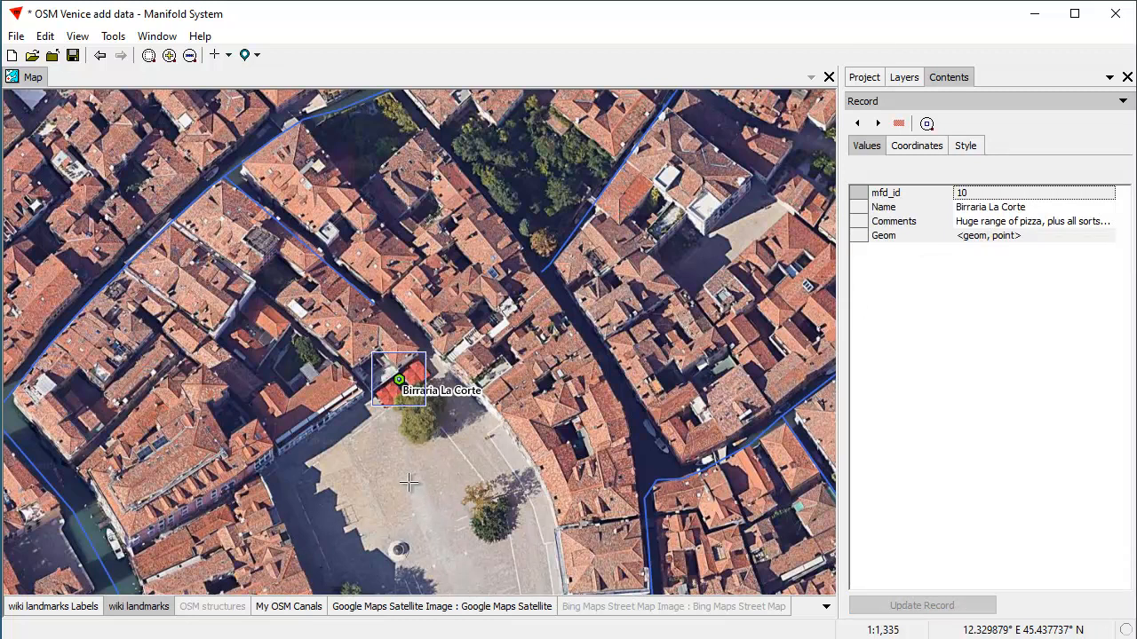
pyautogui.click(353, 470)
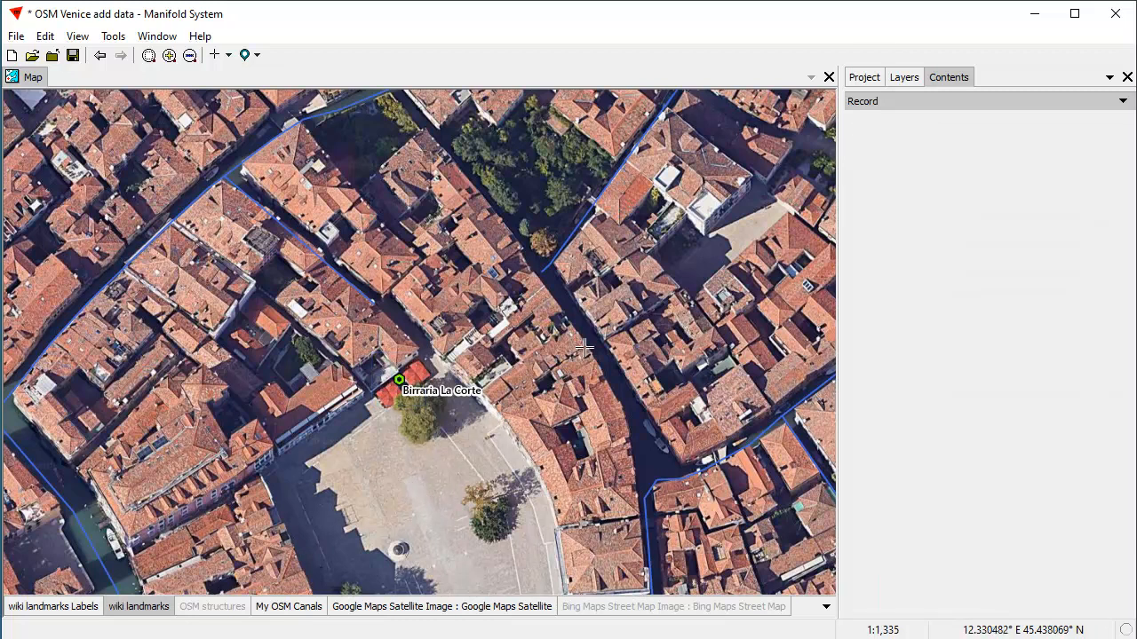
# Place a new wiki landmarks point at the train station entrance facing the patterned plaza beside the Grand Canal
pyautogui.scroll(-2, 485, 316)
pyautogui.scroll(-2, 479, 318)
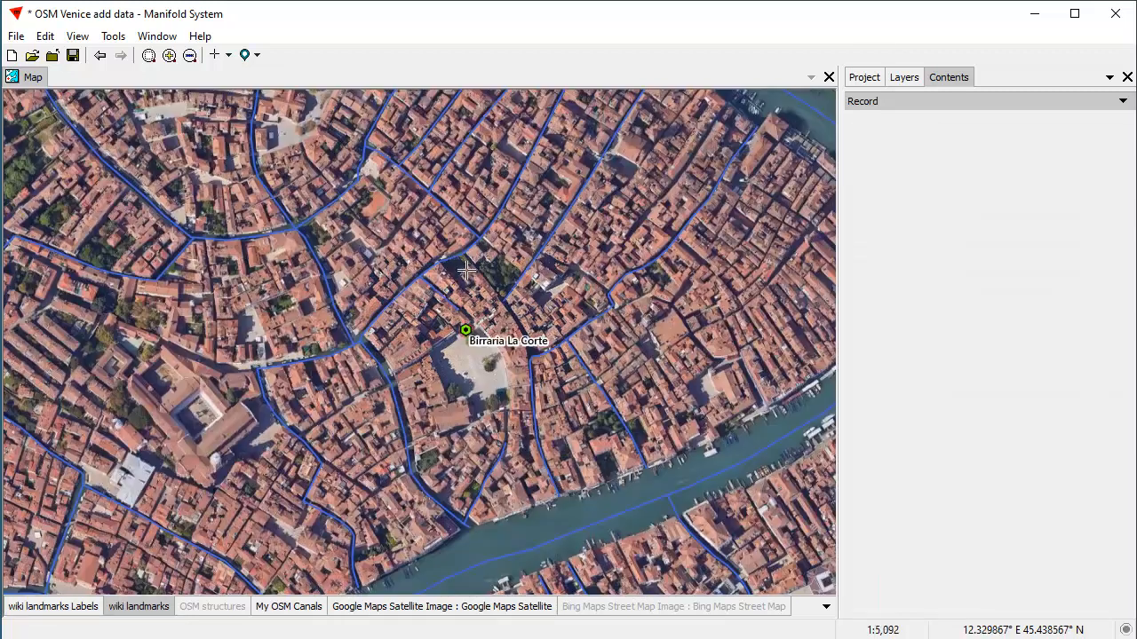
pyautogui.scroll(-2, 451, 278)
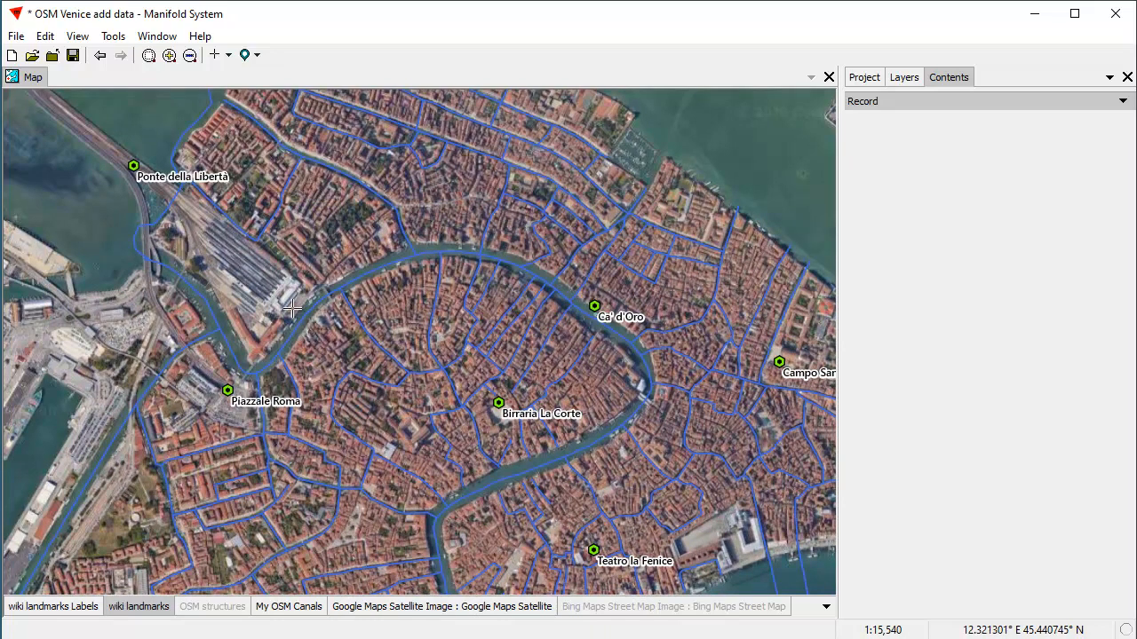
pyautogui.scroll(3, 355, 355)
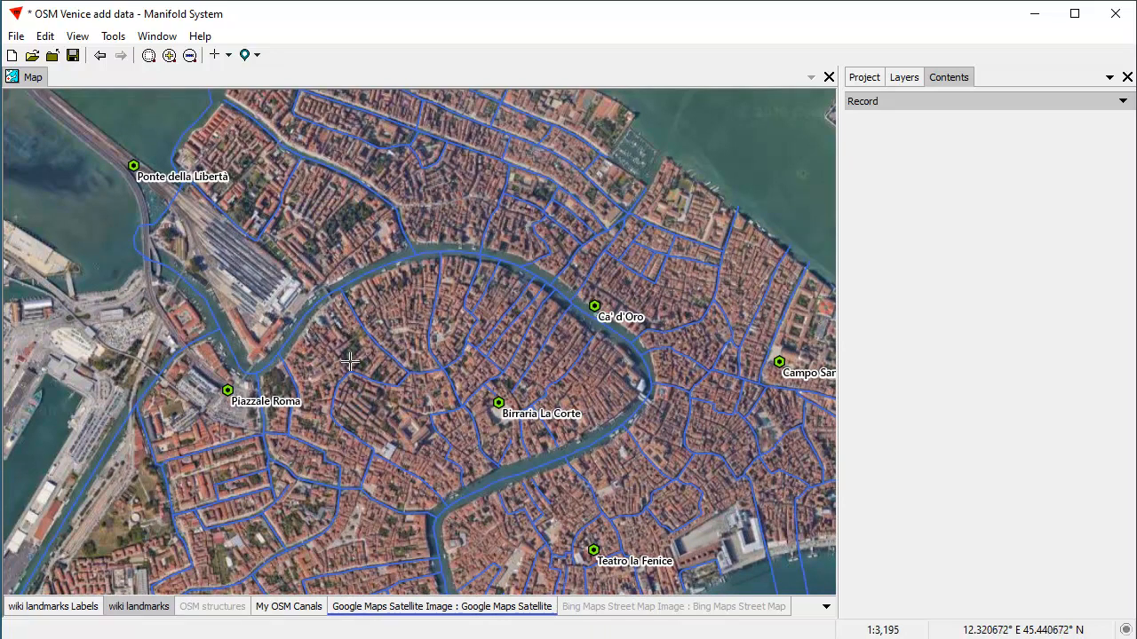
pyautogui.scroll(2, 537, 409)
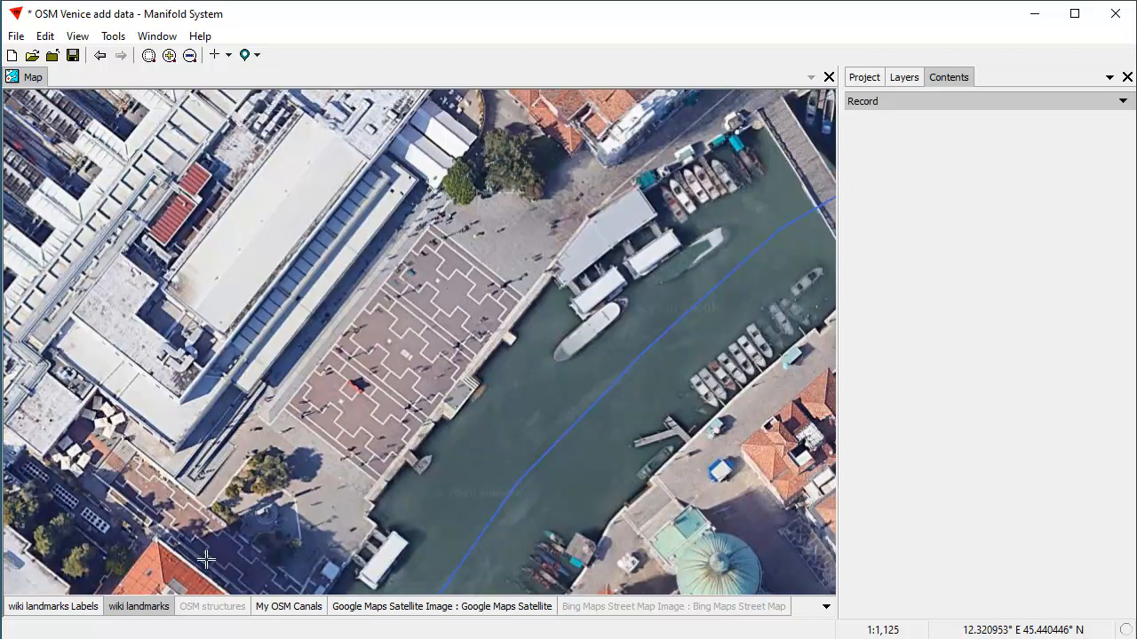
pyautogui.click(229, 55)
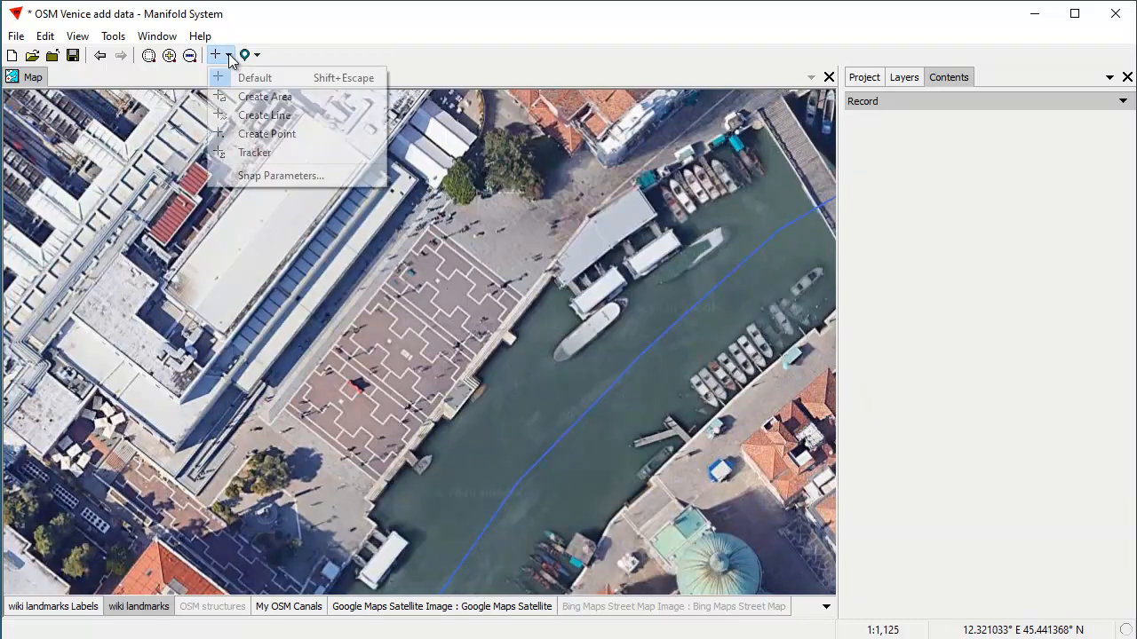
pyautogui.click(272, 134)
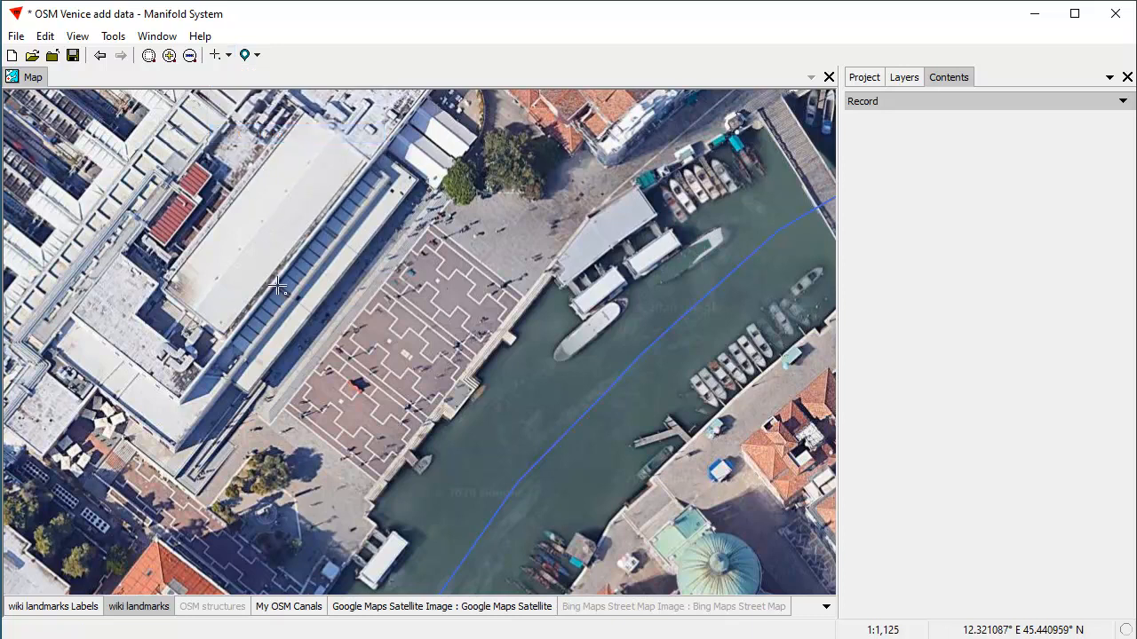
pyautogui.click(347, 300)
# Set the new point's Name to Train Station
pyautogui.click(981, 209)
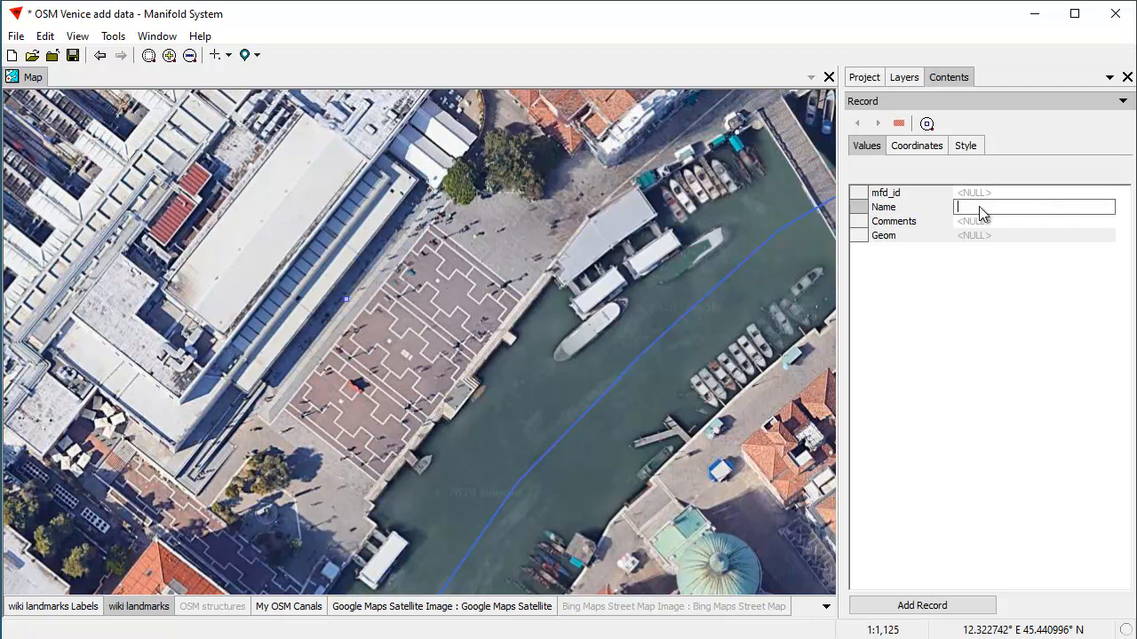
pyautogui.write('Train Station')
pyautogui.press('Return')
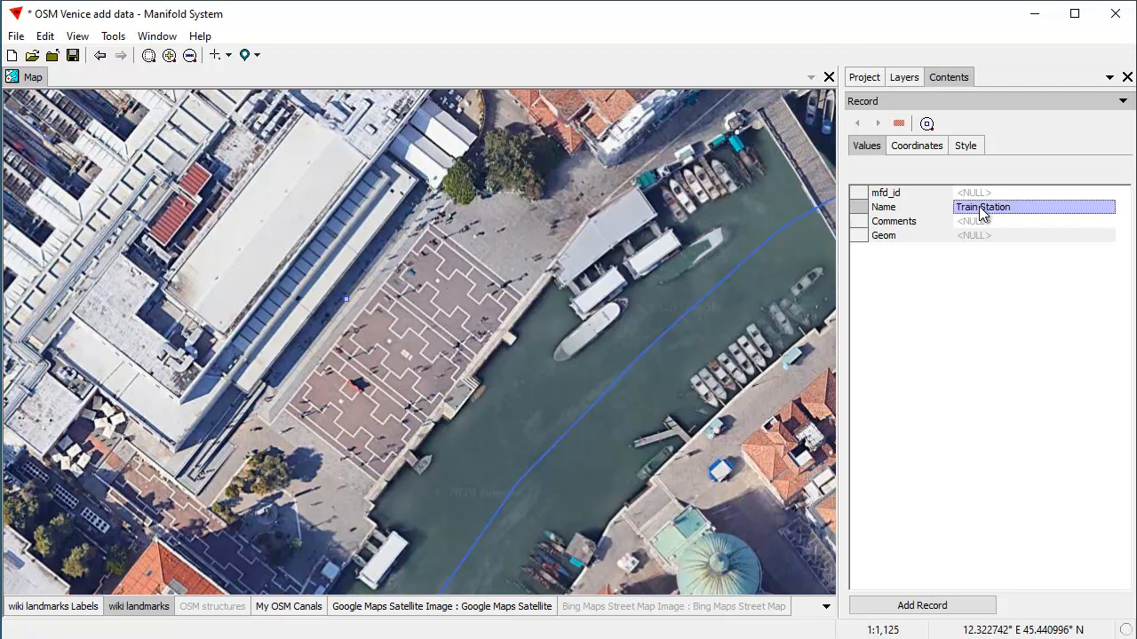
# Begin the new point's comment with "Wonderful train station. Visit Venice by train, not by car, since you'll be leaving your car in the parking lot anyway."
pyautogui.rightClick(976, 224)
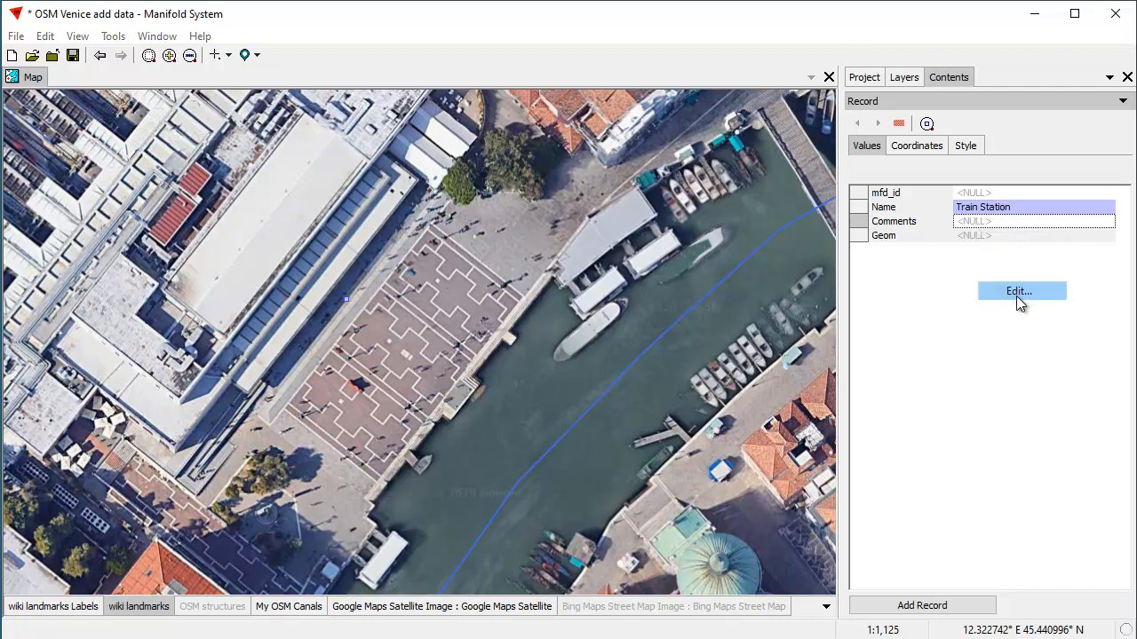
pyautogui.click(1016, 292)
pyautogui.write('Wonderful trai')
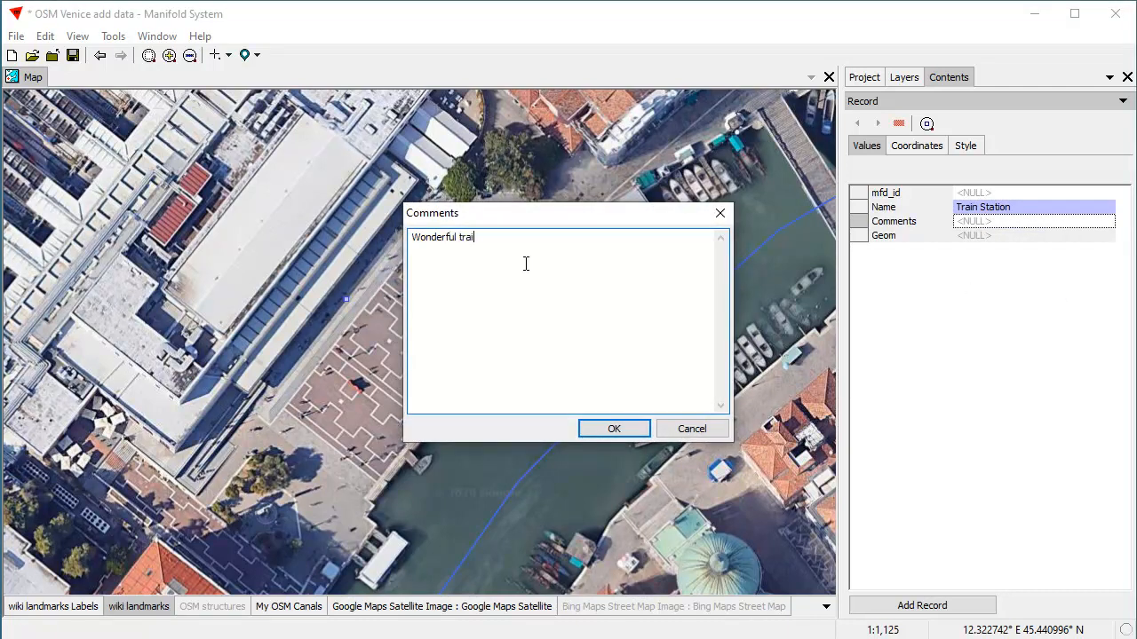
pyautogui.write('n station.  Visit Venice by train, not by car, sinc')
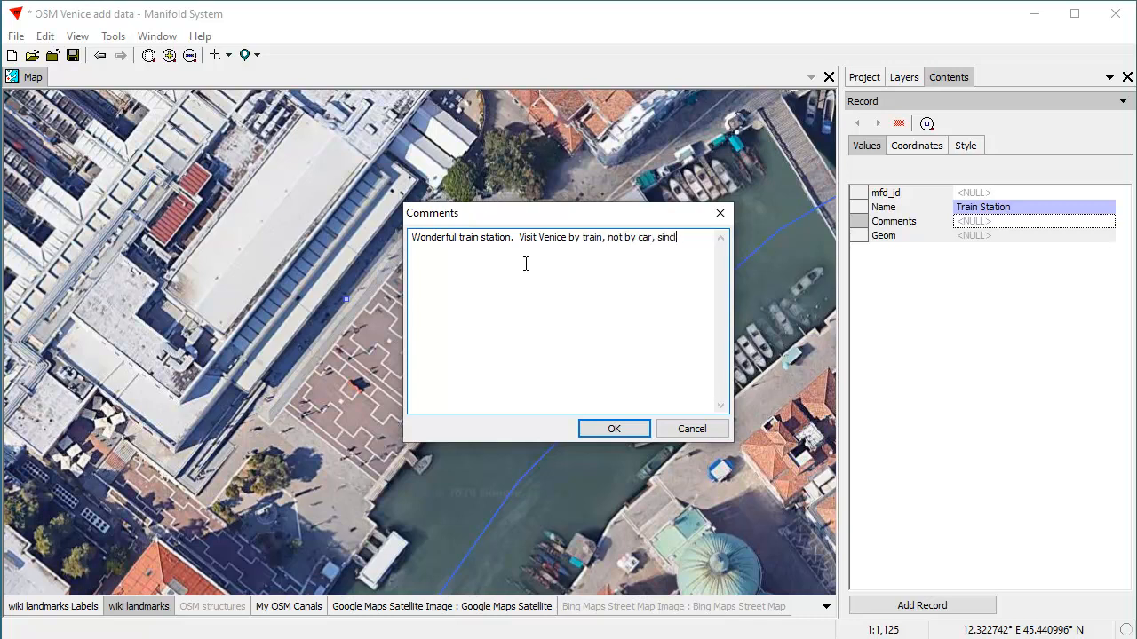
pyautogui.write('e yiou')
pyautogui.press('BackSpace')
pyautogui.press('BackSpace')
pyautogui.write("ou'll be leavi")
pyautogui.press('BackSpace')
pyautogui.press('BackSpace')
pyautogui.write('aving your car in the parking lot an')
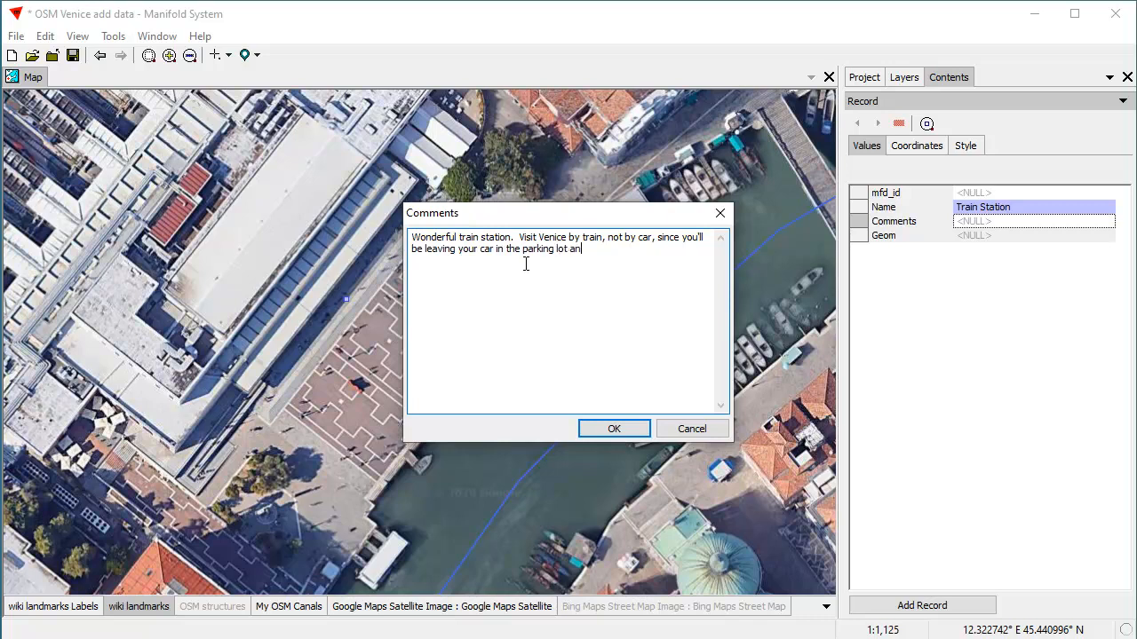
pyautogui.write('yway.  Gre')
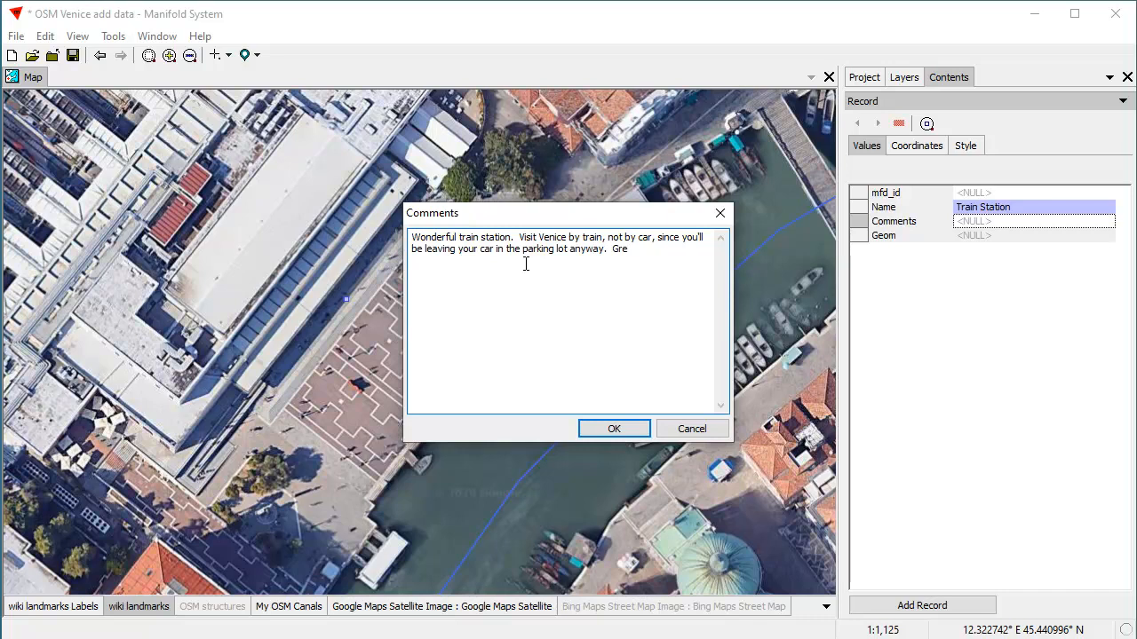
# Finish the comment with "Great train connections to Florence and many other cool cities in Italy." and add the Train Station record to the layer
pyautogui.write('at train connections to Florence and')
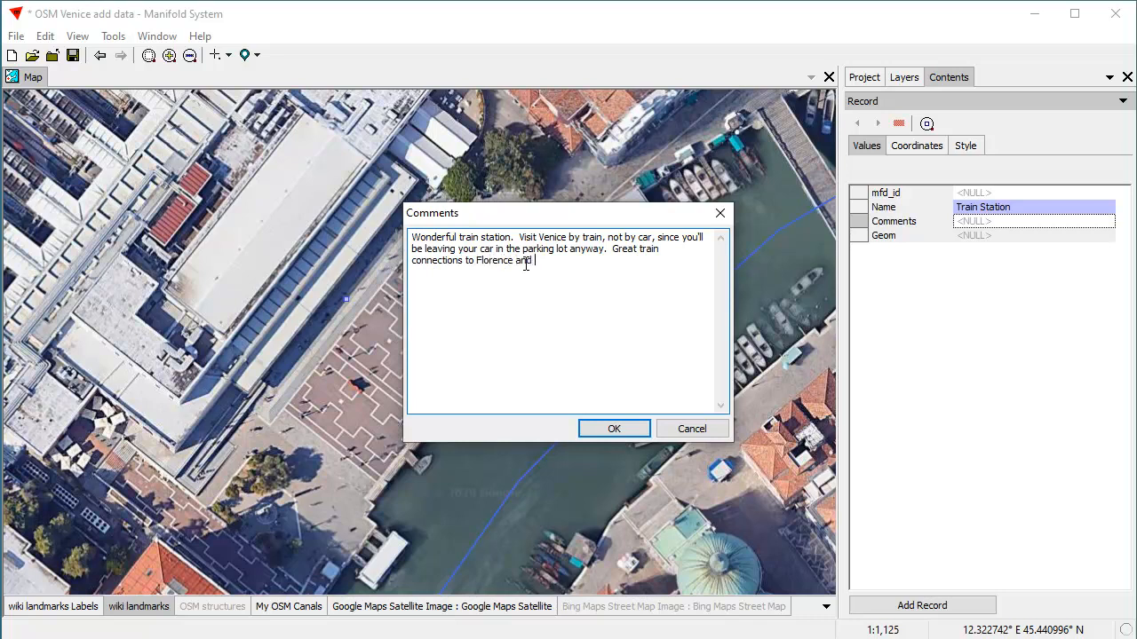
pyautogui.write(' many other cool cities in Italy.')
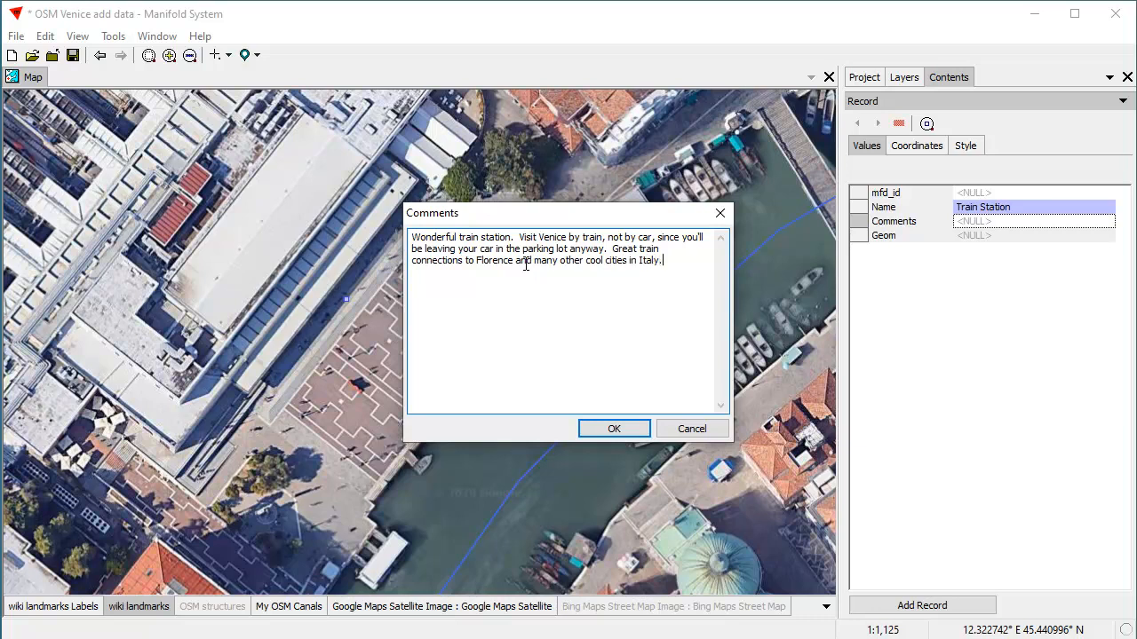
pyautogui.click(613, 429)
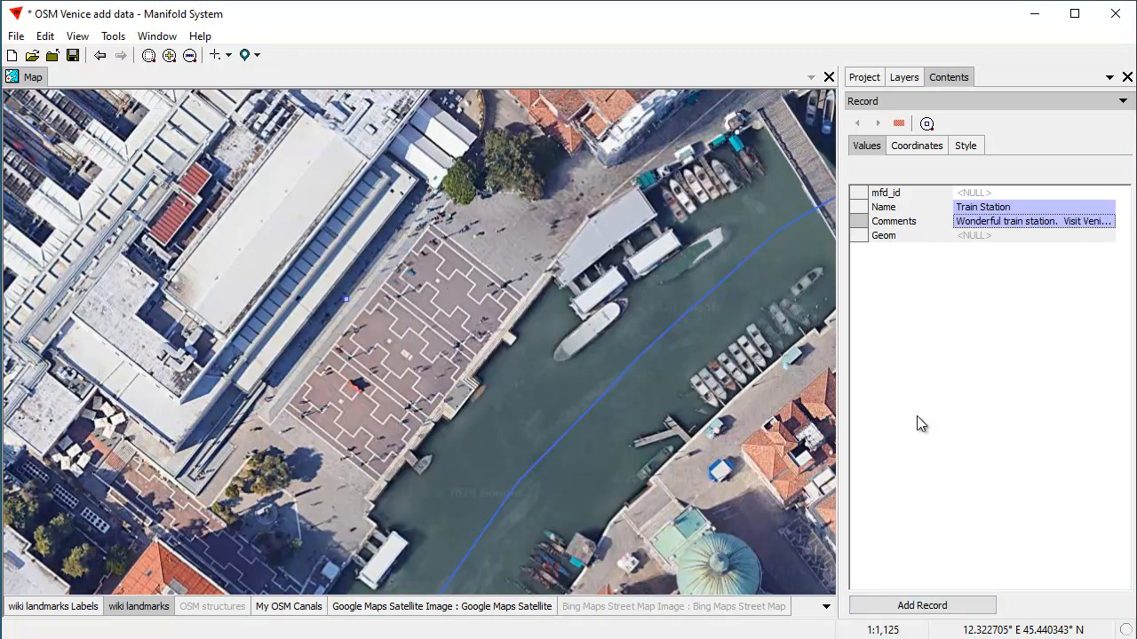
pyautogui.click(929, 608)
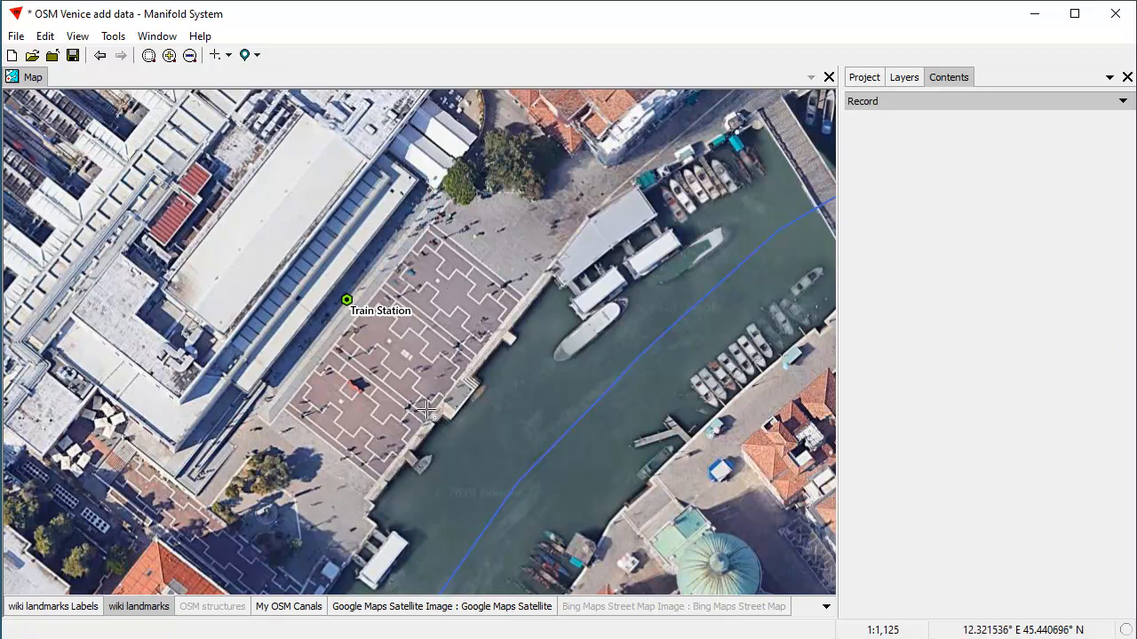
# Show the whole of Venice on the map and turn on the OSM structures layer
pyautogui.scroll(-3, 482, 381)
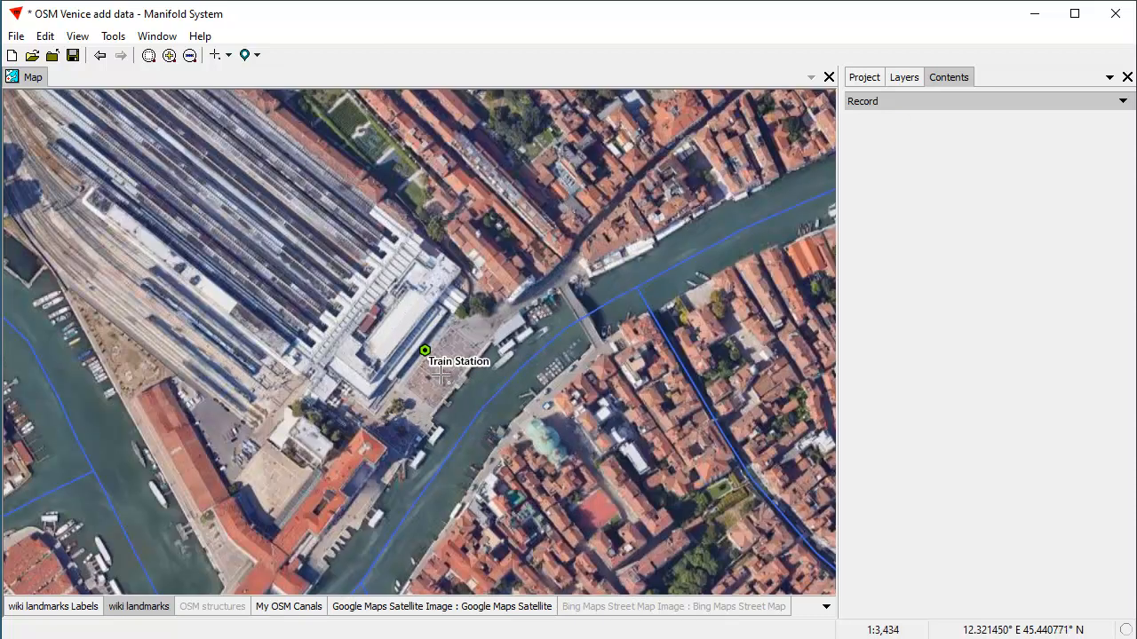
pyautogui.scroll(-2, 562, 382)
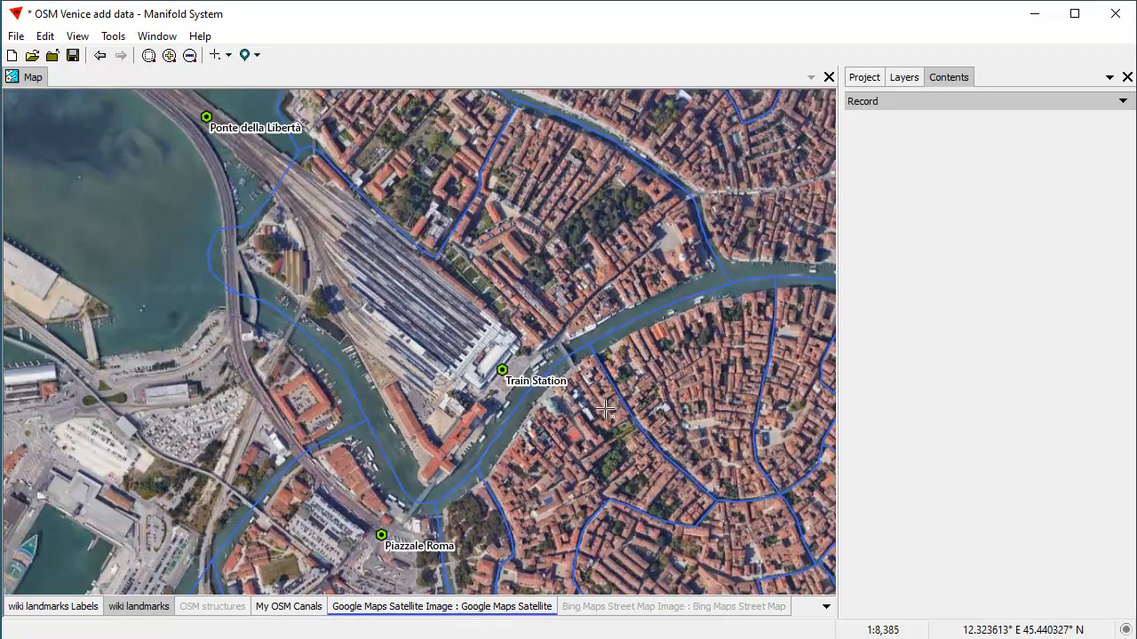
pyautogui.moveTo(605, 408); pyautogui.dragTo(494, 330)
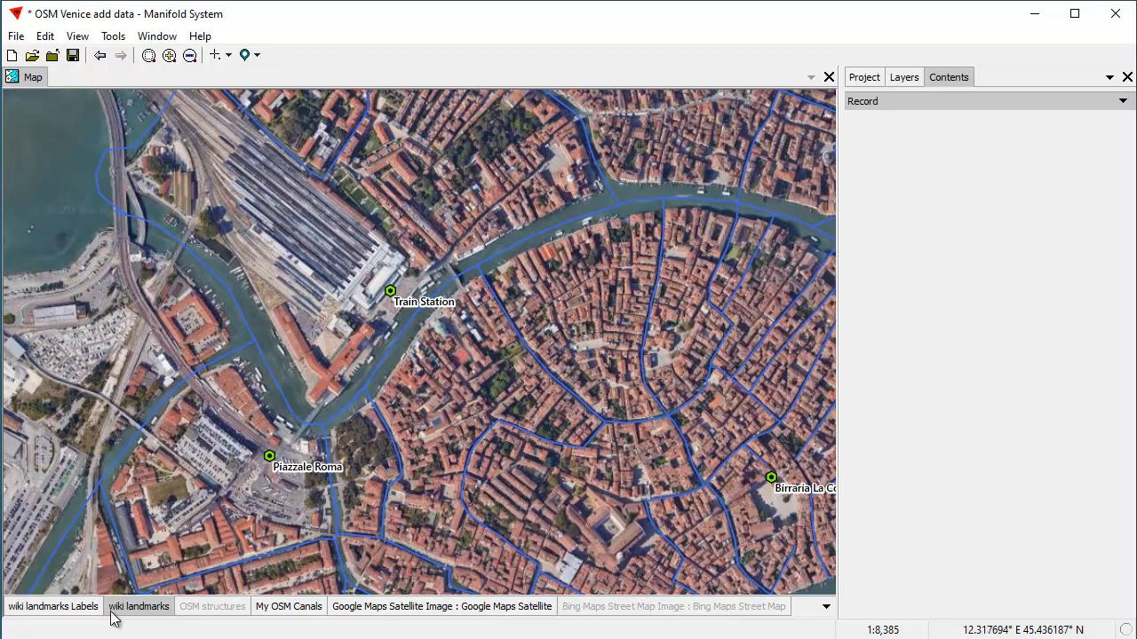
pyautogui.doubleClick(226, 610)
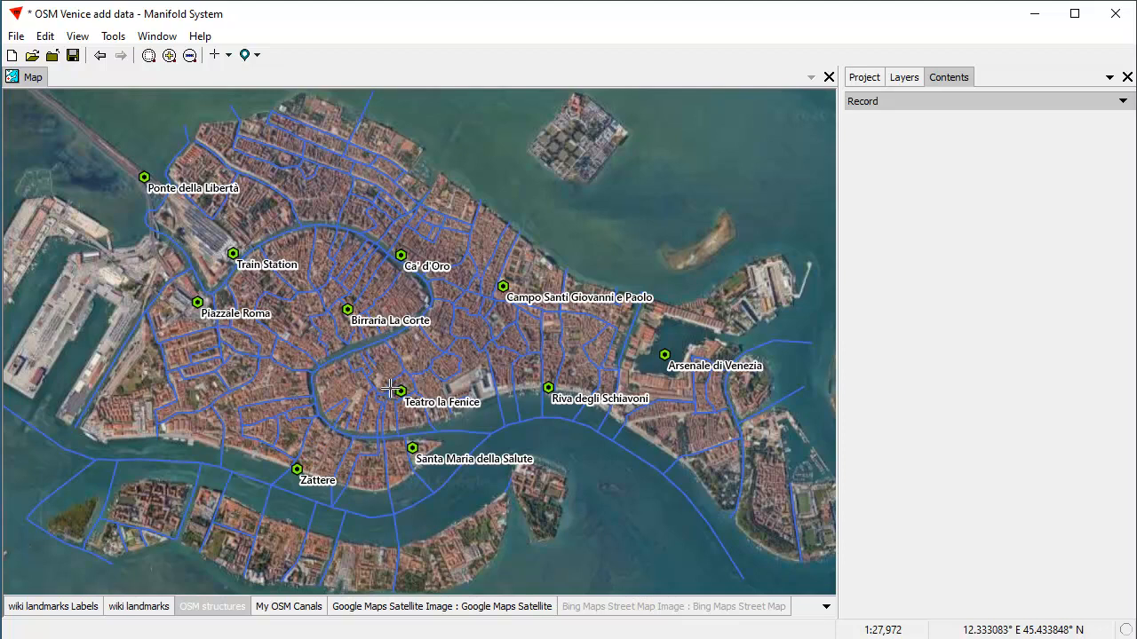
pyautogui.keyDown('shift'); pyautogui.click(217, 613); pyautogui.keyUp('shift')
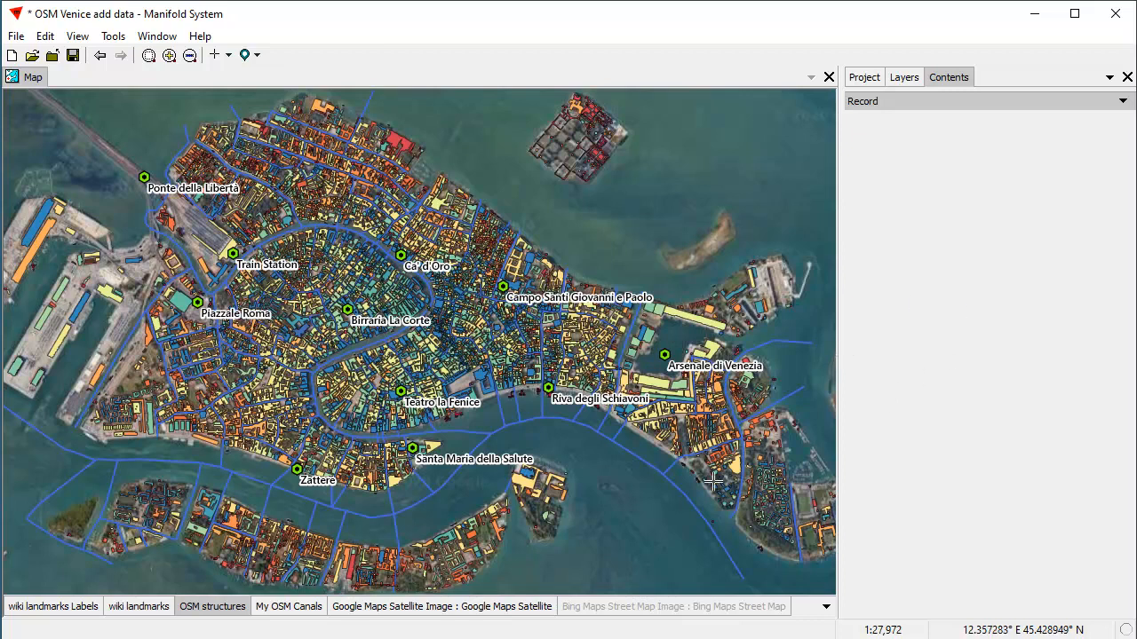
# Export the OSM structures drawing to the Venice folder as an SHP file named My OSM Structures
pyautogui.click(865, 80)
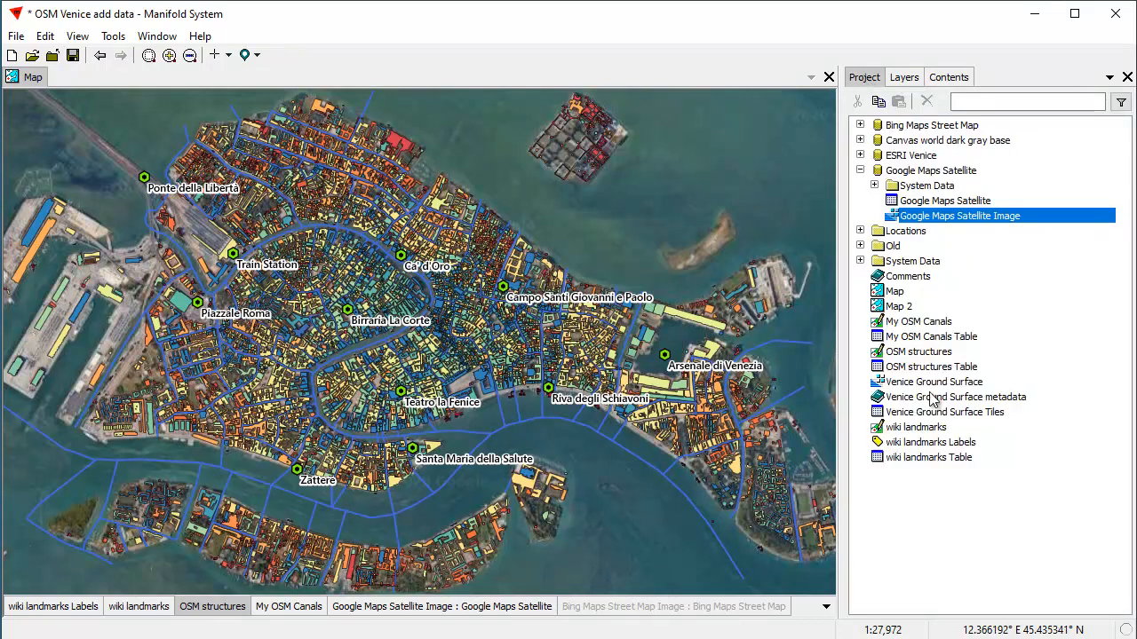
pyautogui.rightClick(897, 353)
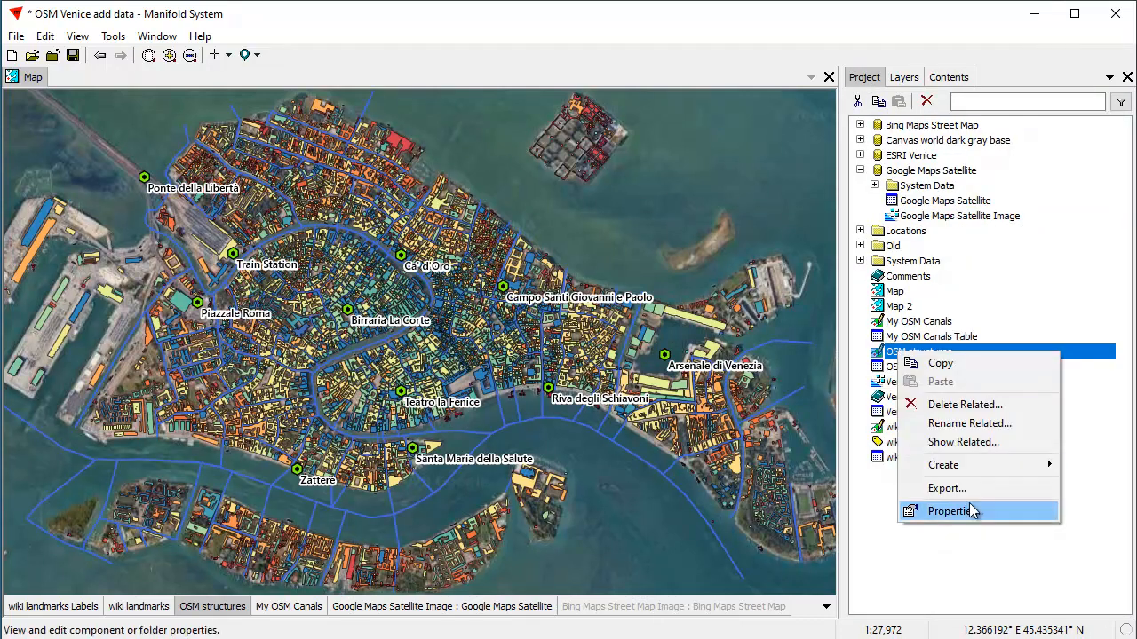
pyautogui.click(948, 488)
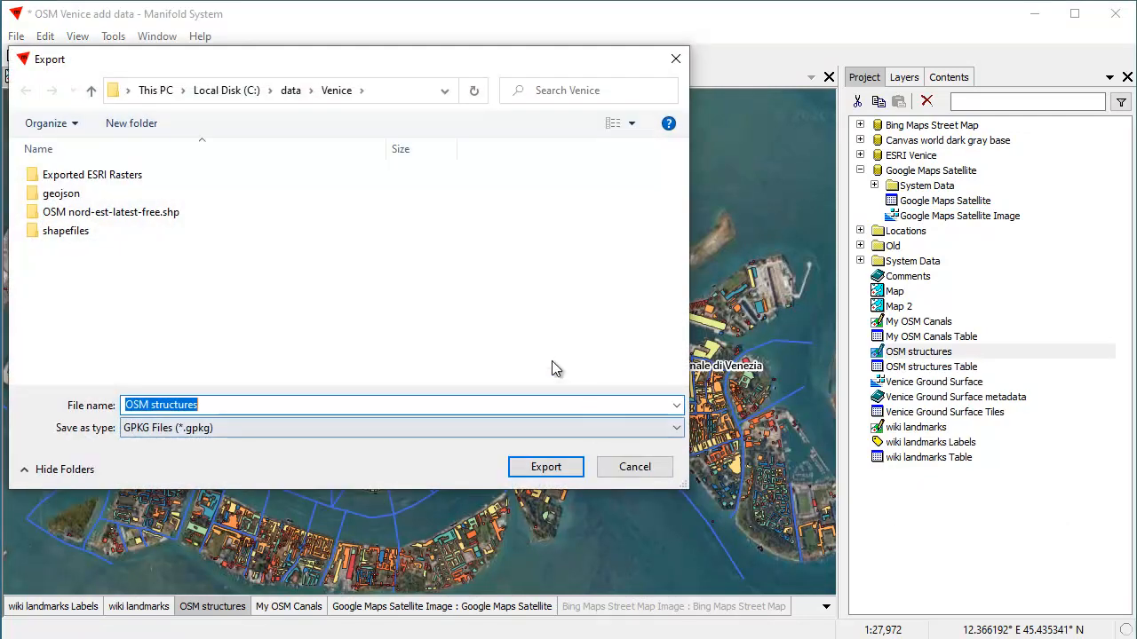
pyautogui.click(678, 432)
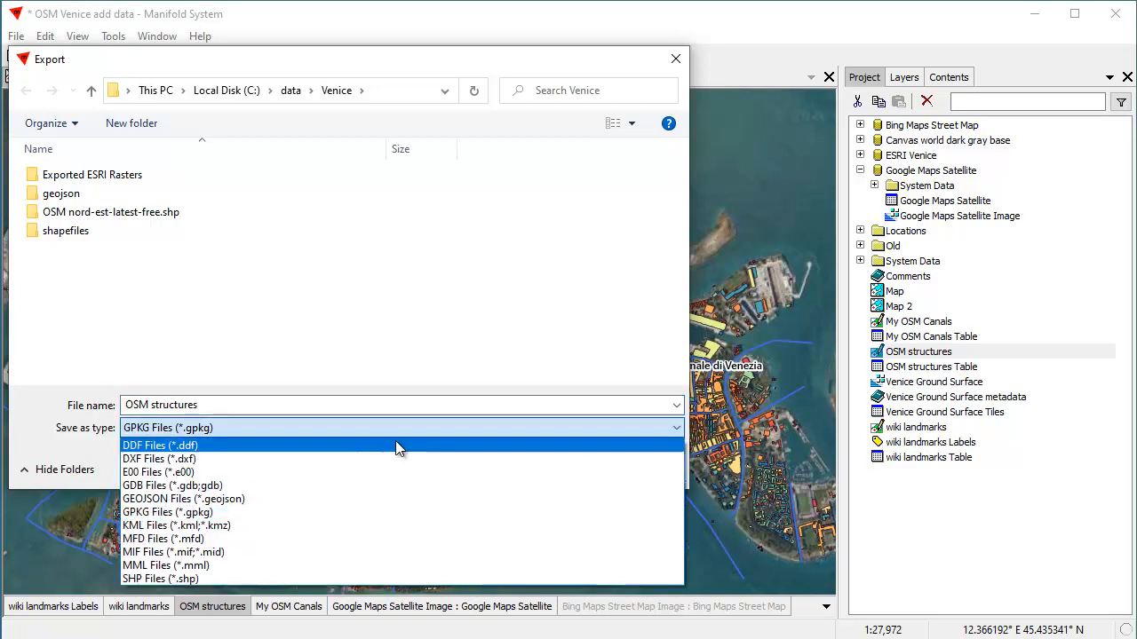
pyautogui.click(174, 574)
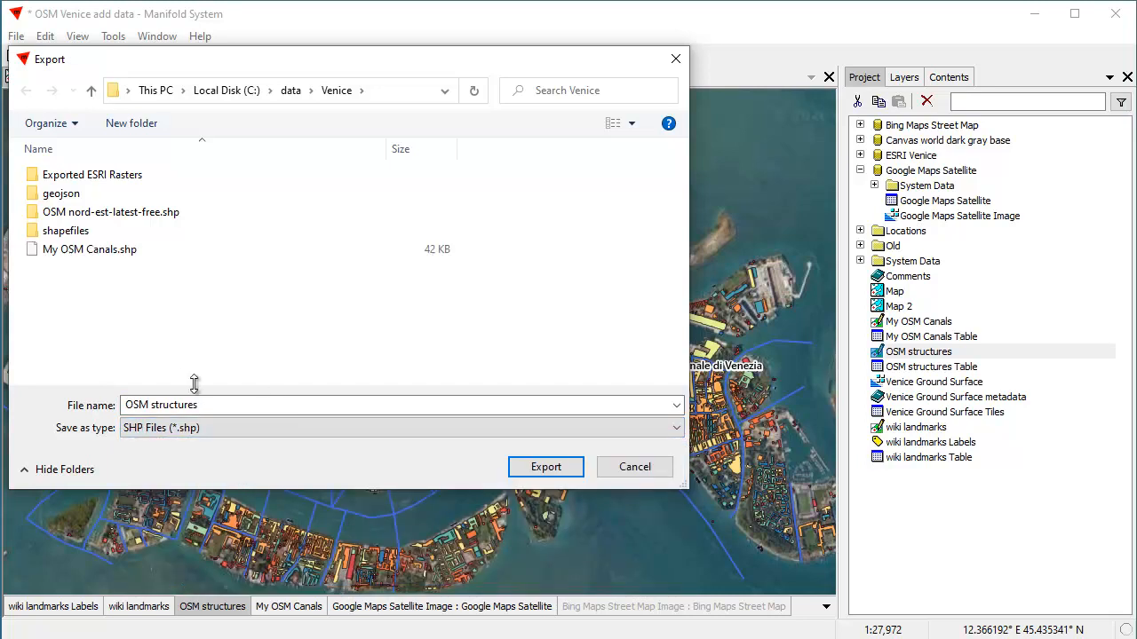
pyautogui.moveTo(233, 406); pyautogui.dragTo(75, 413)
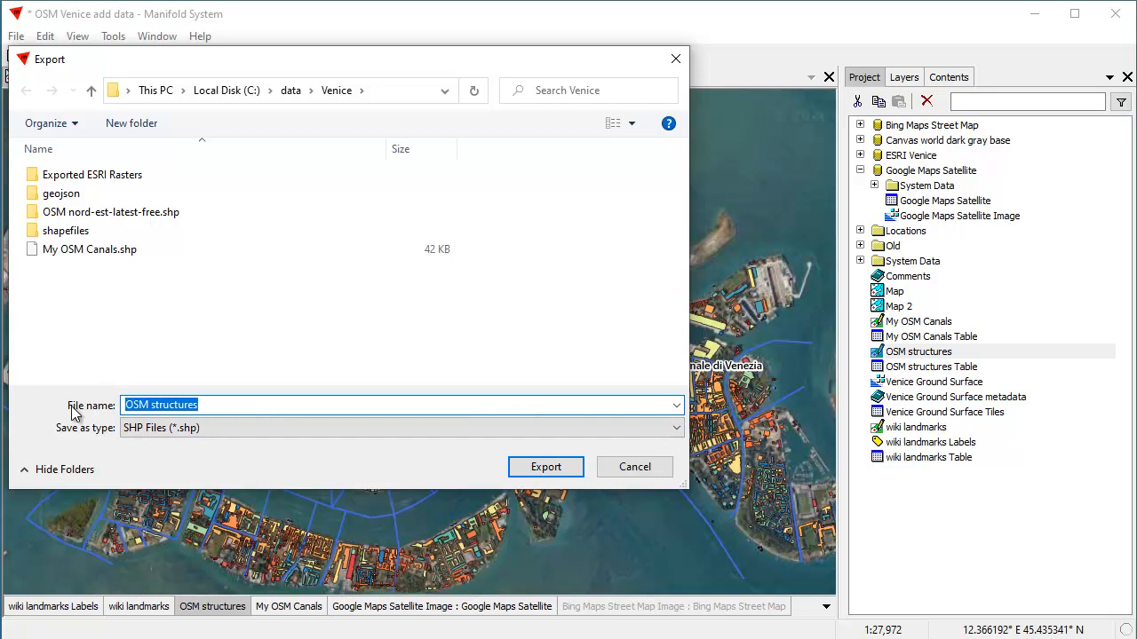
pyautogui.write('My')
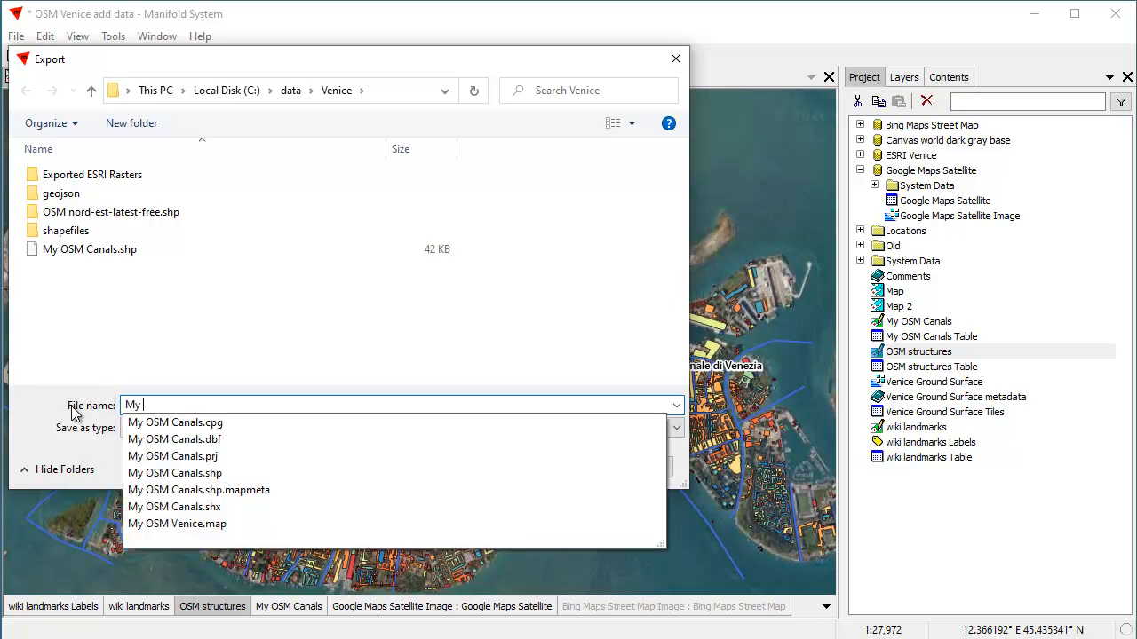
pyautogui.write(' OSM Structures')
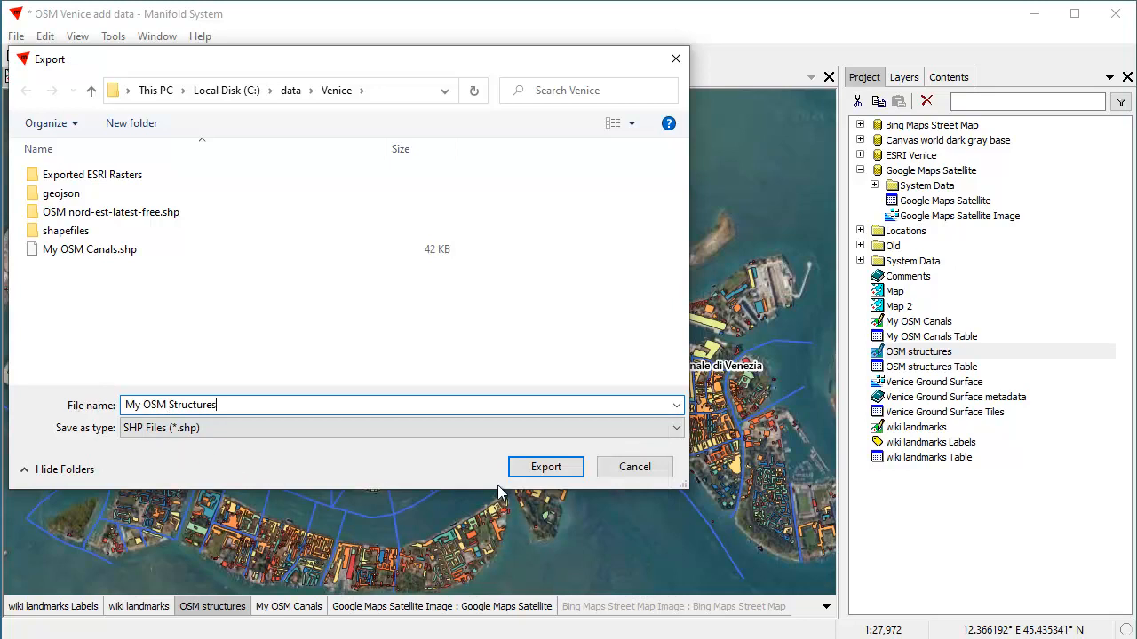
pyautogui.click(548, 468)
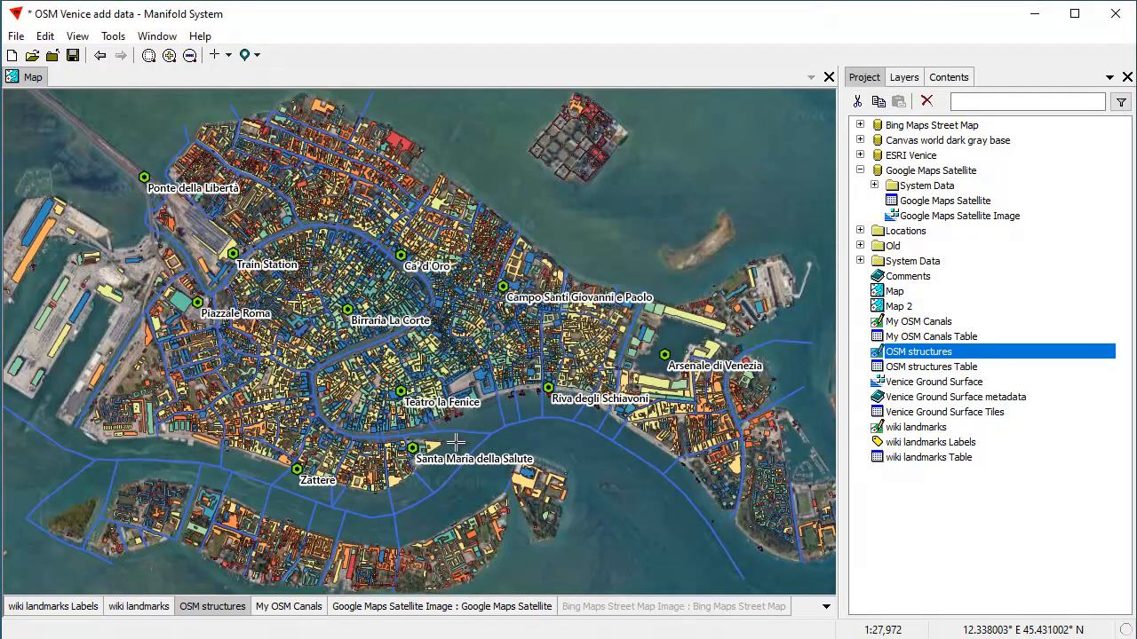
# Switch to File Explorer, examine the exported My OSM Structures files in the Venice folder including the .shp.mapmeta file, and return to the map project
pyautogui.moveTo(1136, 98); pyautogui.dragTo(508, 78)
pyautogui.moveTo(735, 304); pyautogui.dragTo(751, 425)
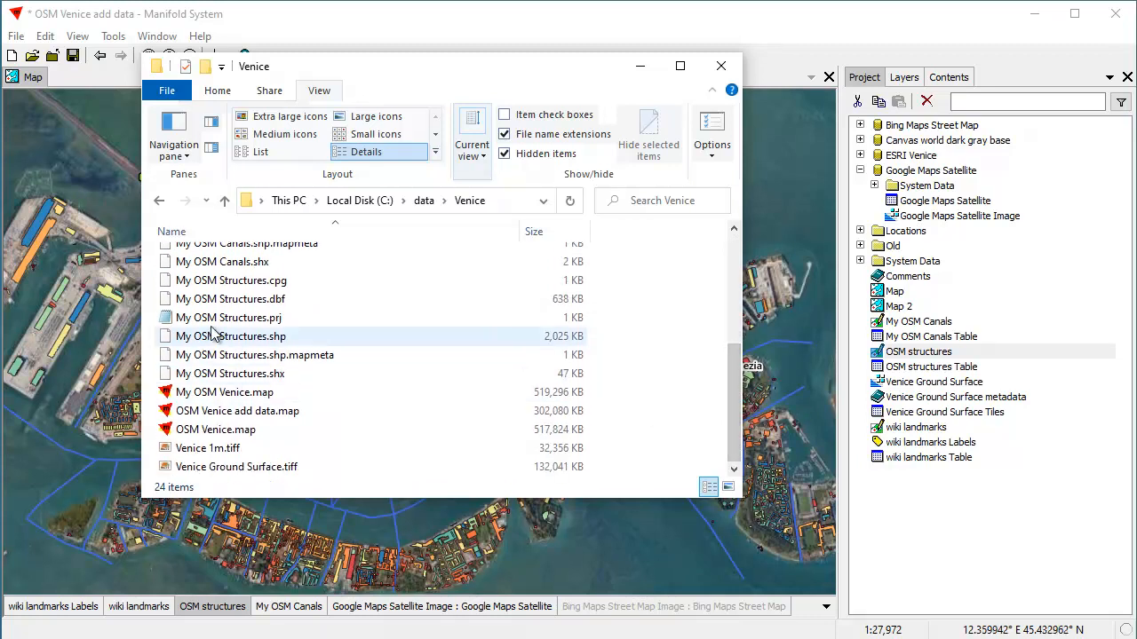
pyautogui.click(347, 355)
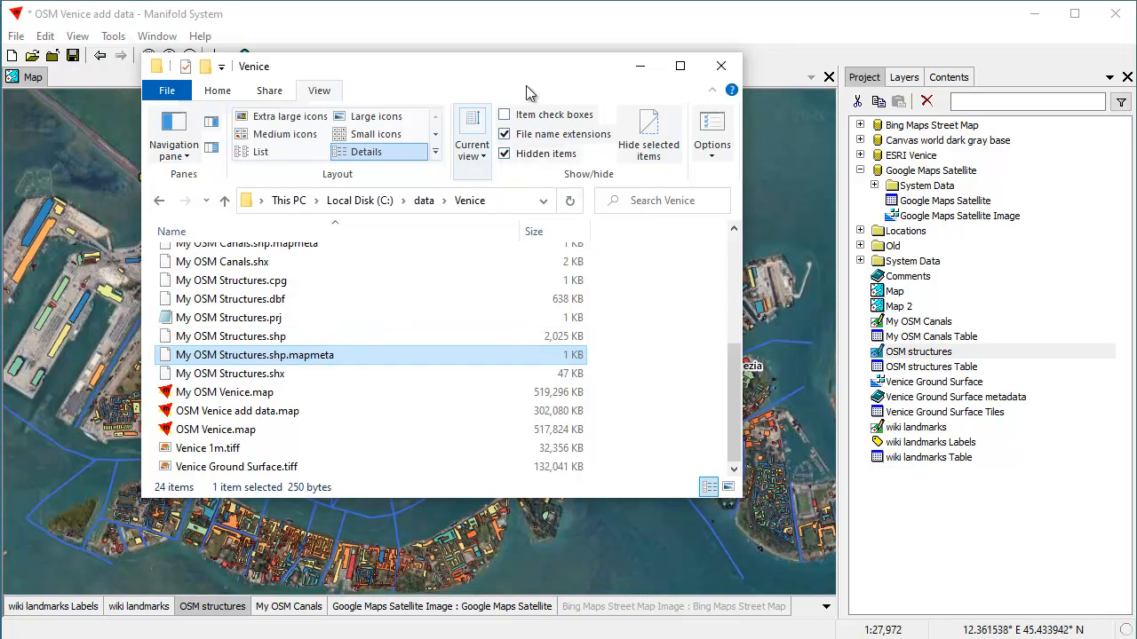
pyautogui.moveTo(473, 74); pyautogui.dragTo(1136, 85)
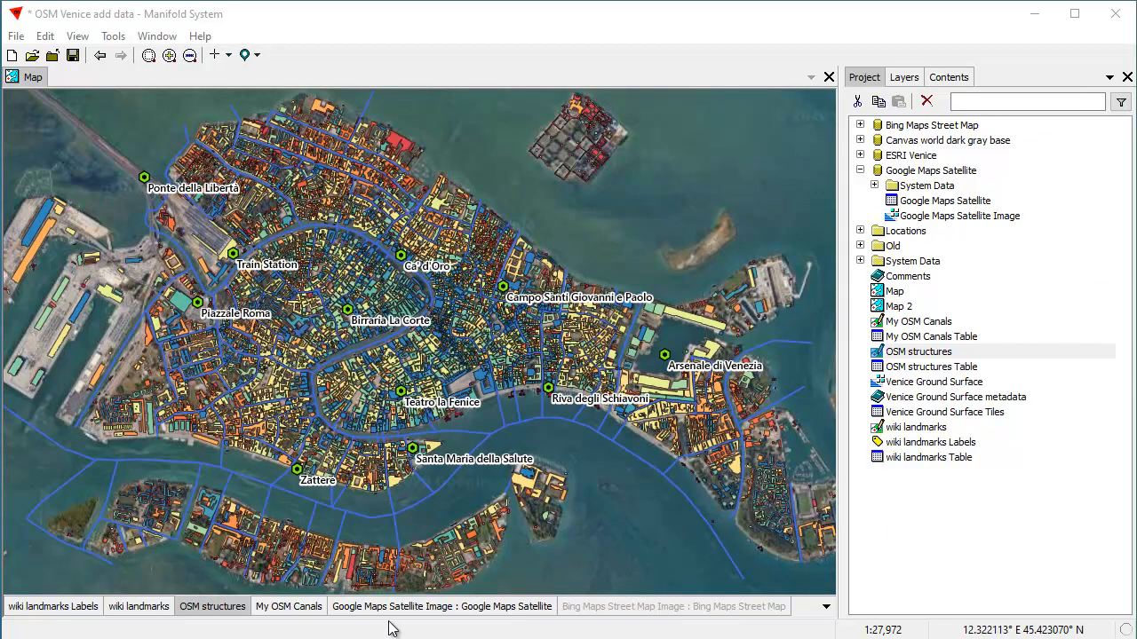
pyautogui.click(120, 78)
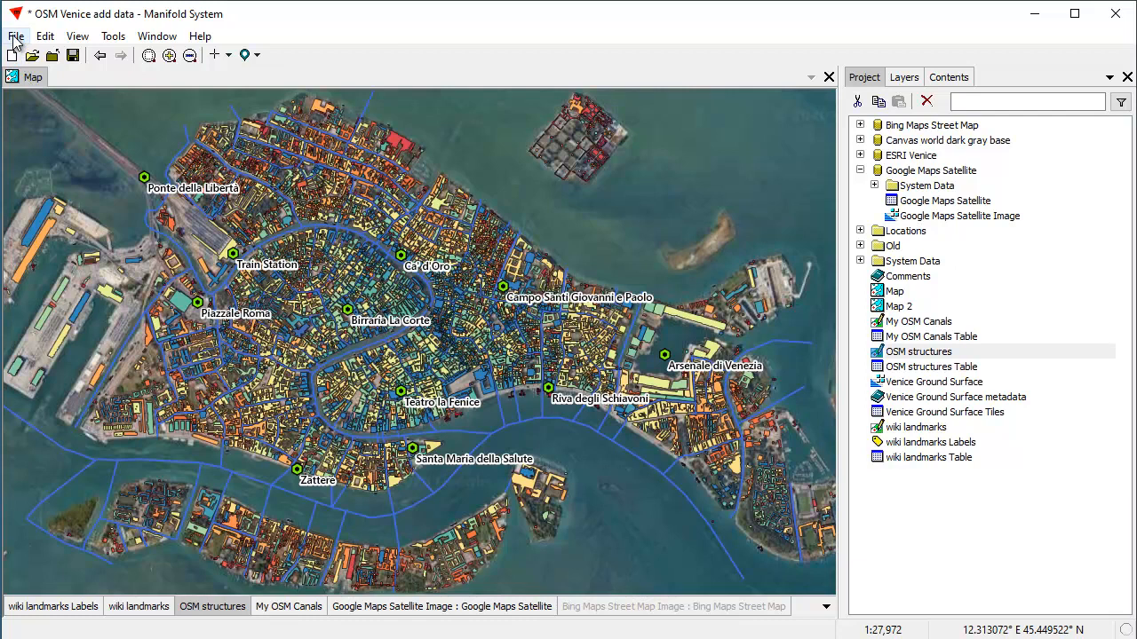
# Export the open map to the Venice folder in GDB format with the file name Venice Map
pyautogui.click(16, 39)
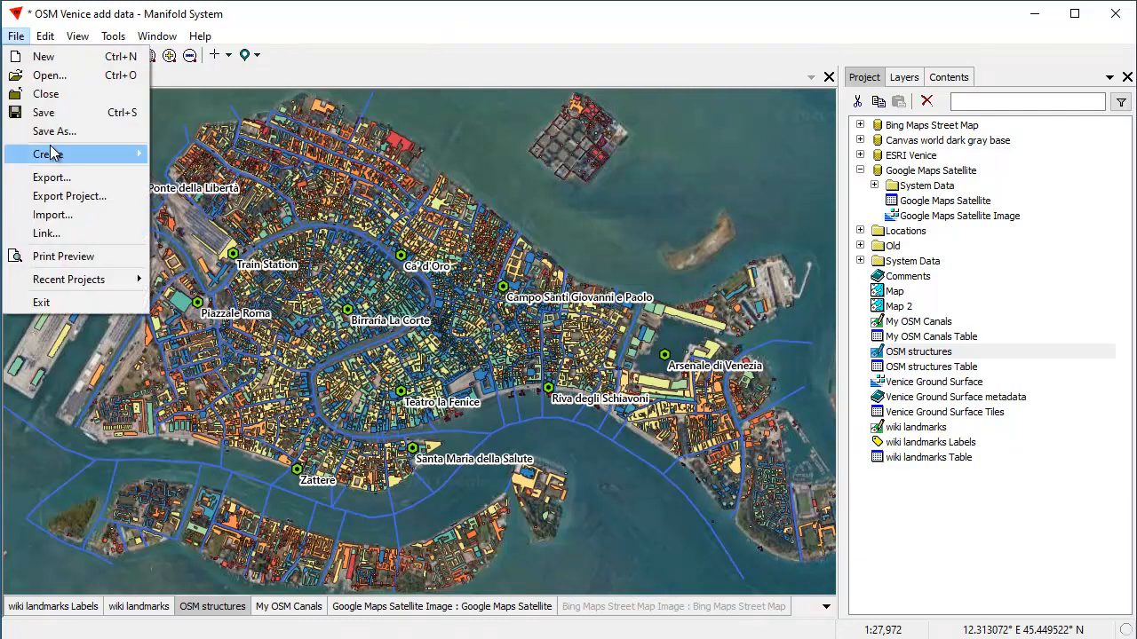
pyautogui.click(51, 180)
pyautogui.moveTo(186, 60); pyautogui.dragTo(312, 102)
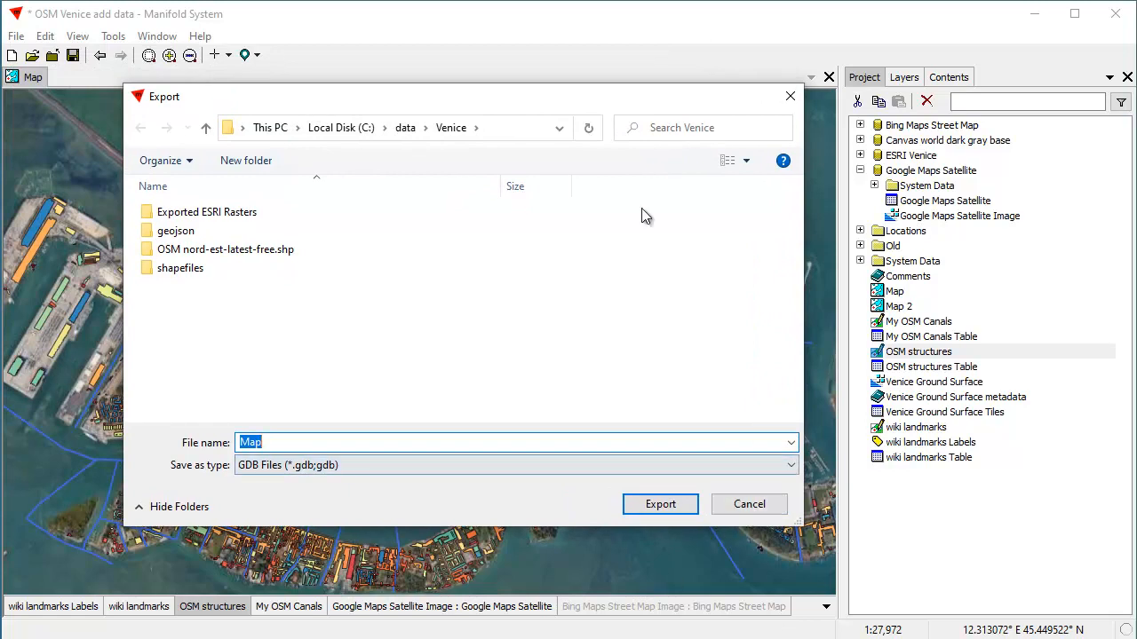
pyautogui.moveTo(546, 96); pyautogui.dragTo(508, 37)
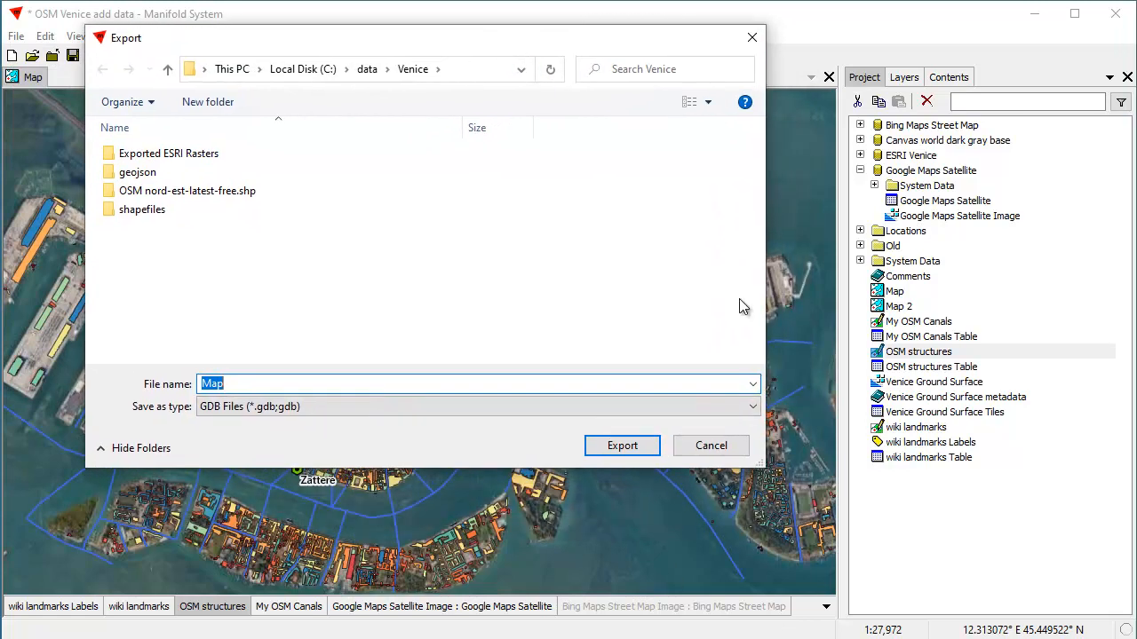
pyautogui.click(751, 406)
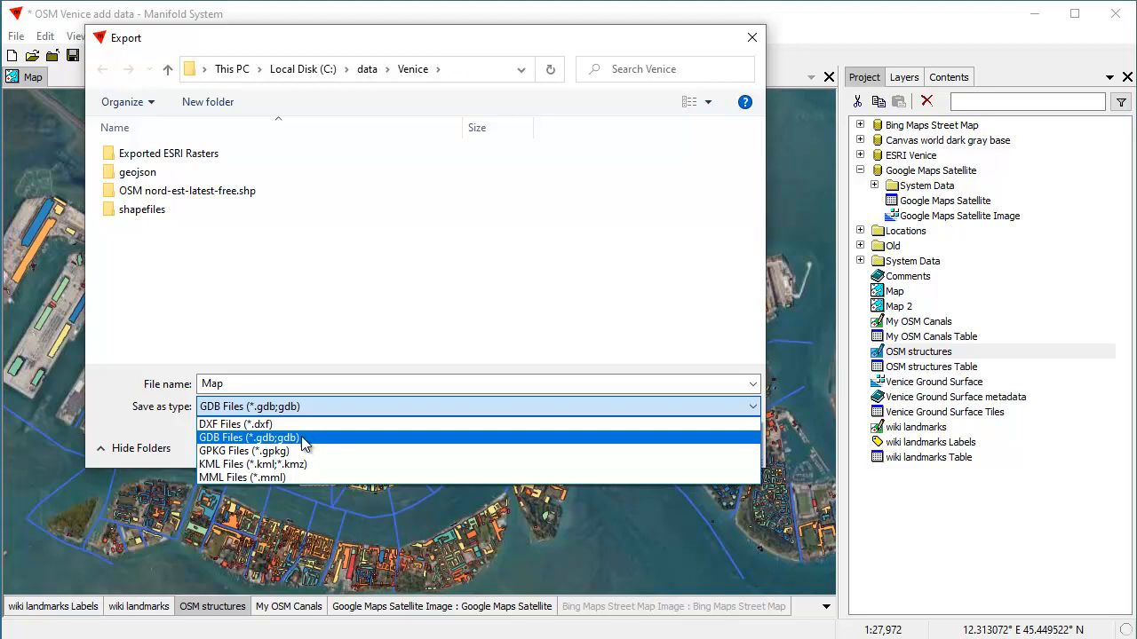
pyautogui.click(238, 384)
pyautogui.moveTo(235, 384); pyautogui.dragTo(164, 377)
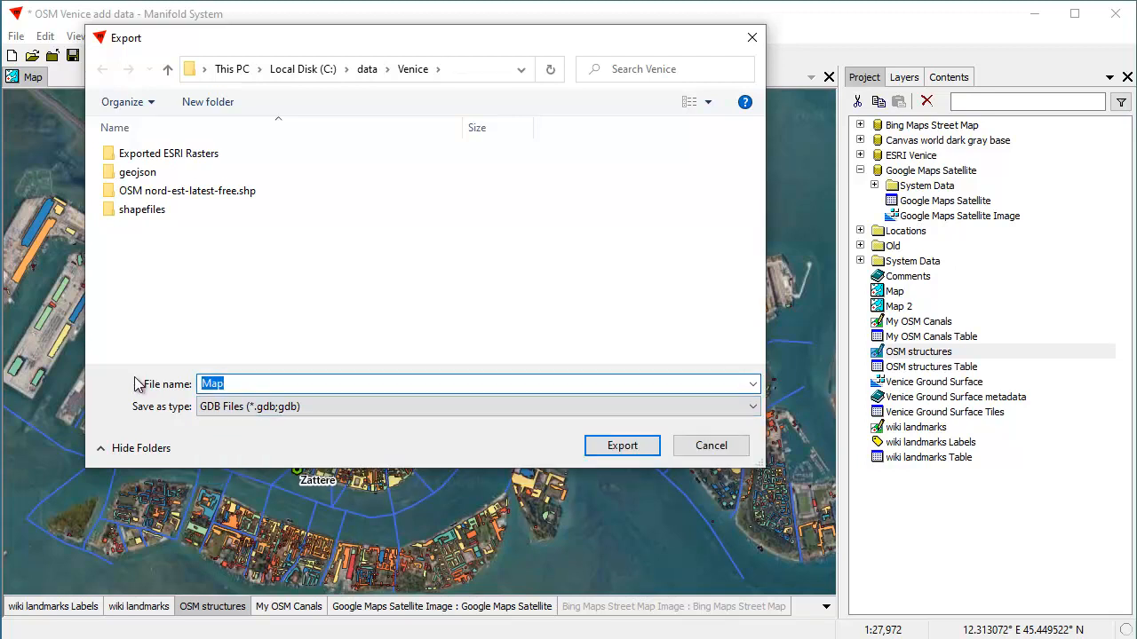
pyautogui.write('Venice M')
pyautogui.click(597, 448)
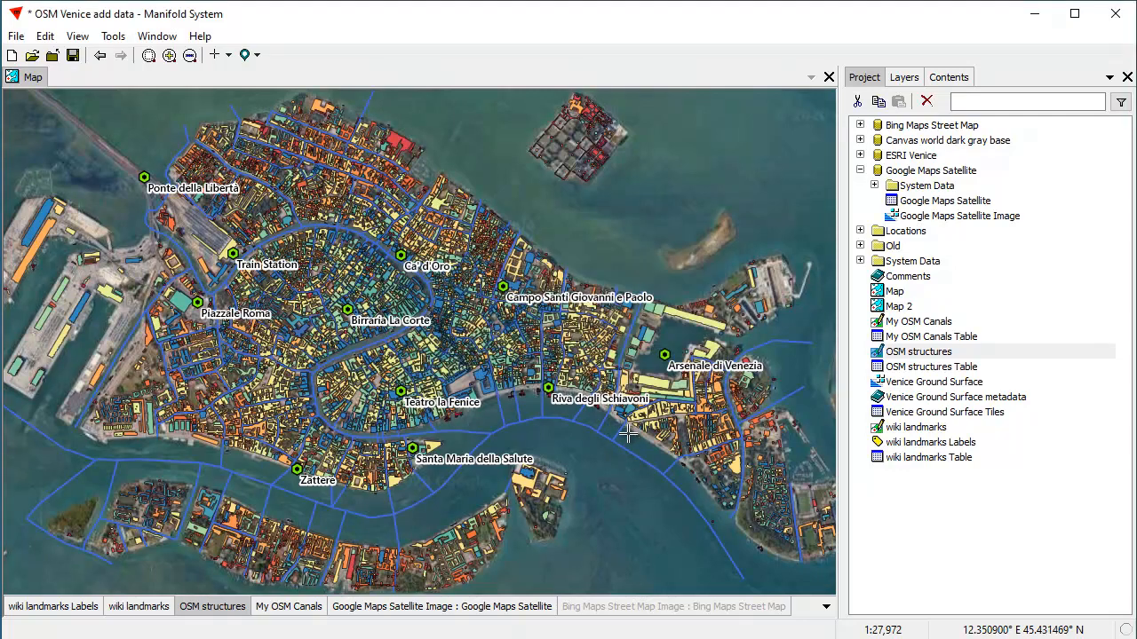
# Switch to File Explorer and open the Venice Map.gdb folder to examine the exported geodatabase files
pyautogui.moveTo(1136, 71); pyautogui.dragTo(496, 114)
pyautogui.scroll(5, 626, 386)
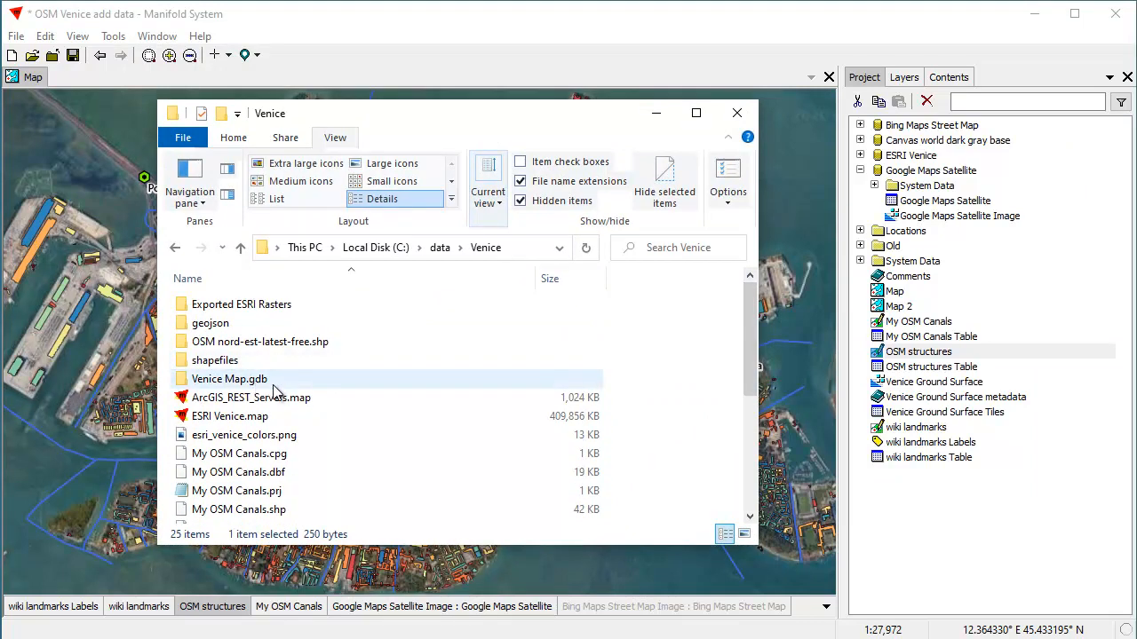
pyautogui.doubleClick(280, 380)
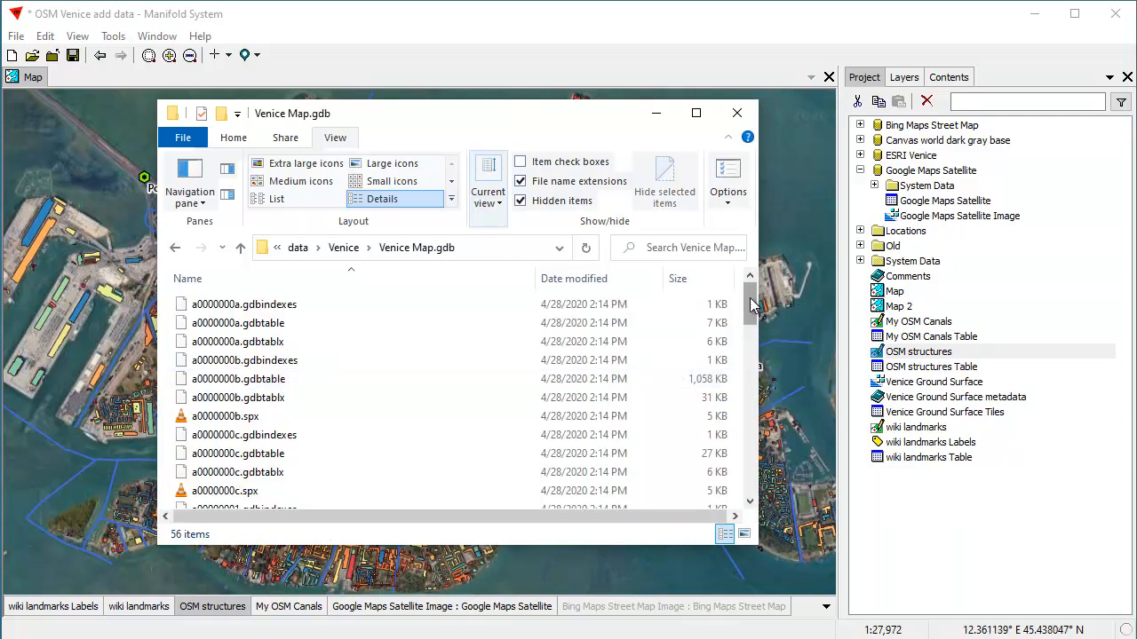
# Look through the full file list of the Venice Map.gdb folder, return to the parent Venice folder and move File Explorer out of view
pyautogui.scroll(-2, 753, 323)
pyautogui.moveTo(752, 324); pyautogui.dragTo(753, 474)
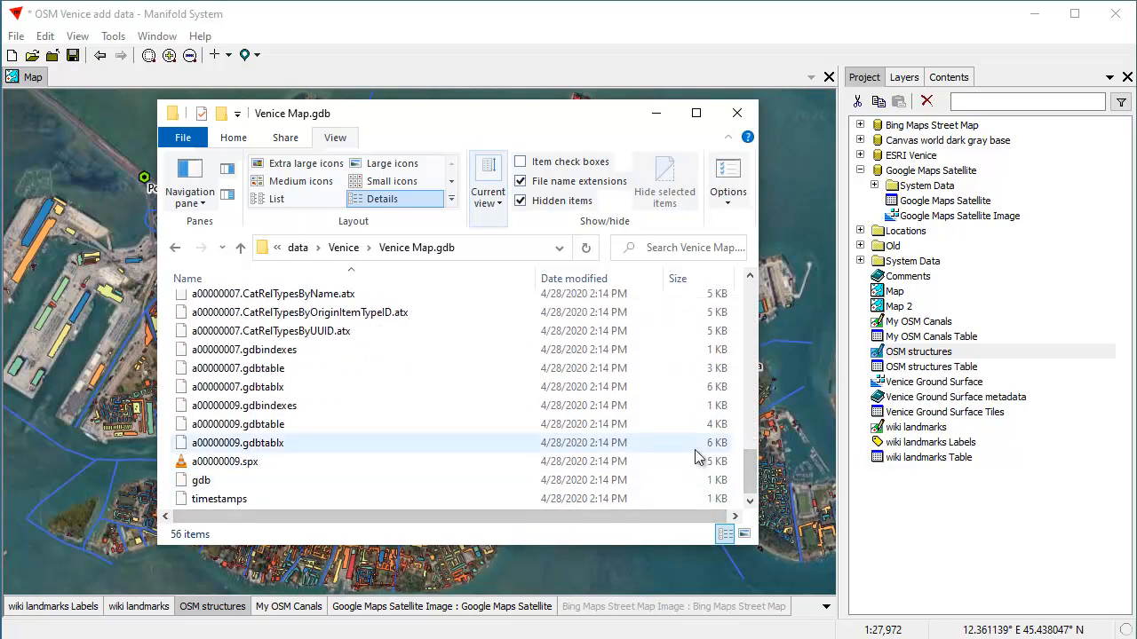
pyautogui.scroll(15, 568, 471)
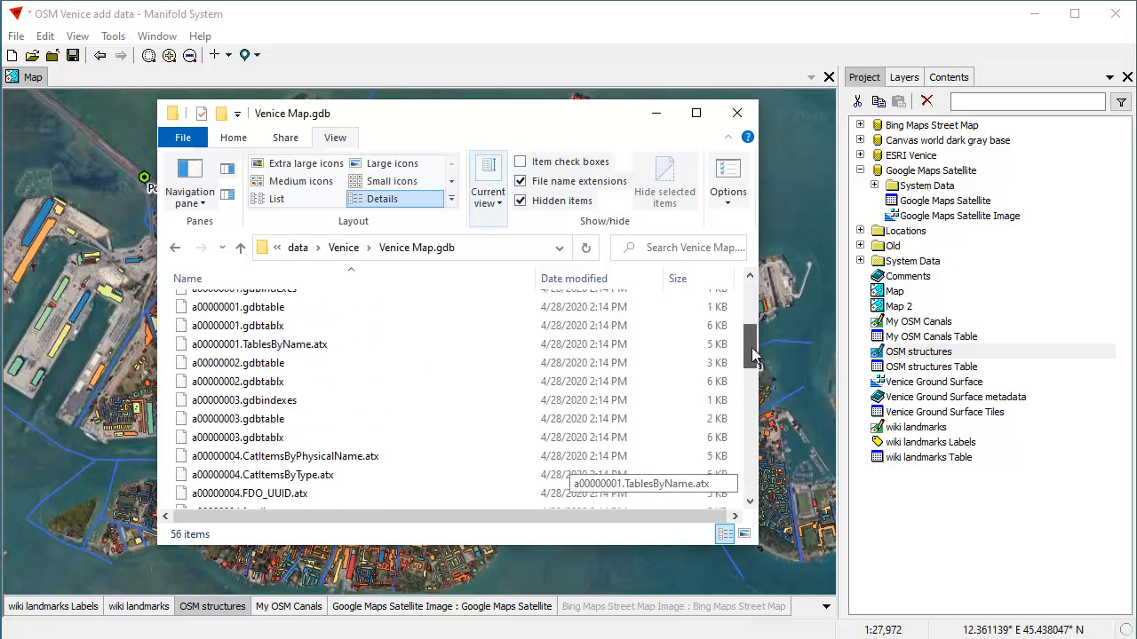
pyautogui.click(240, 248)
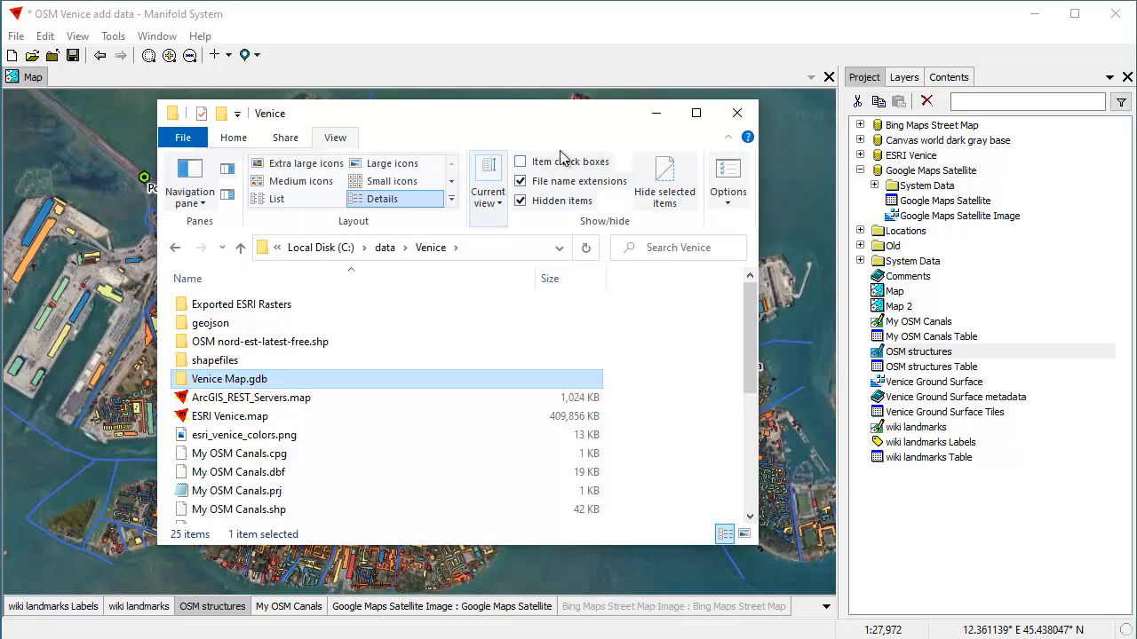
pyautogui.moveTo(469, 113); pyautogui.dragTo(1136, 114)
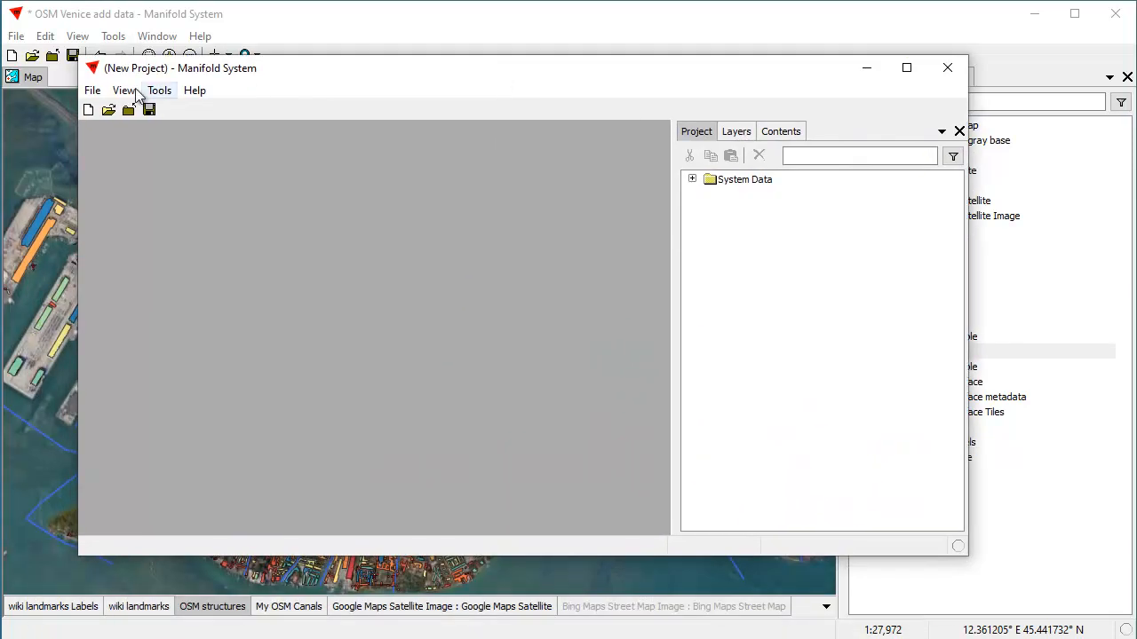
pyautogui.click(98, 94)
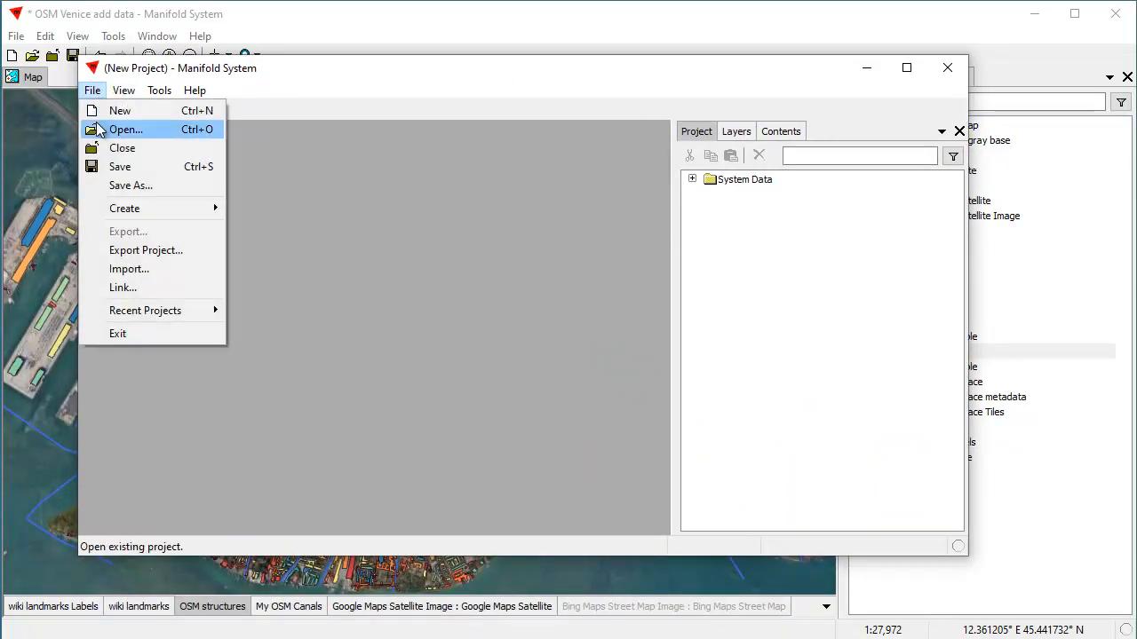
pyautogui.click(148, 271)
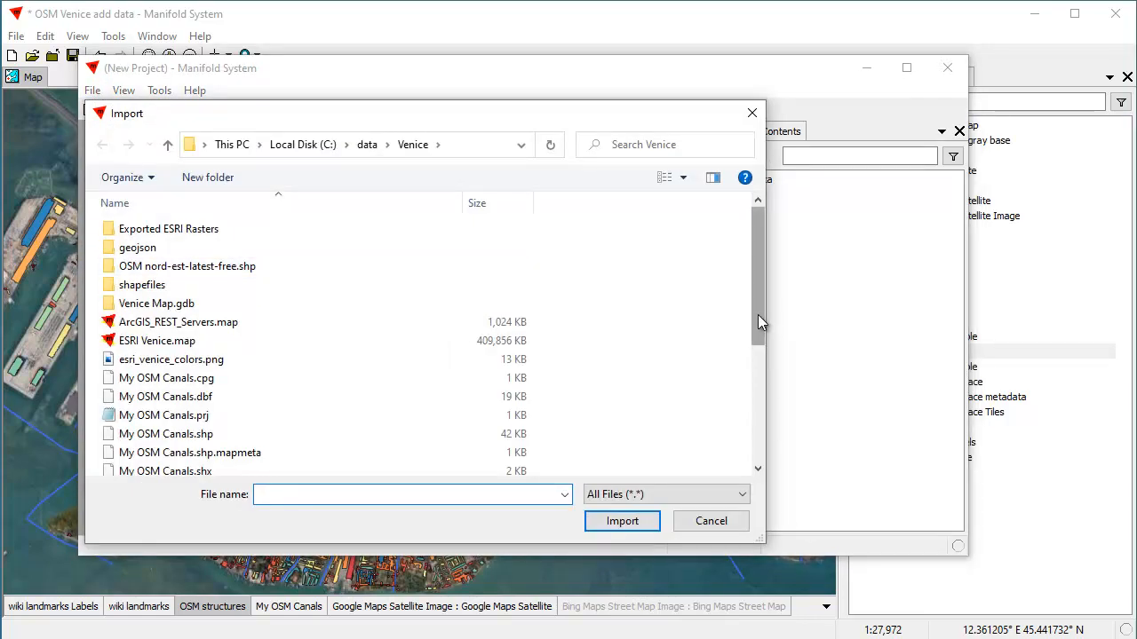
pyautogui.click(715, 520)
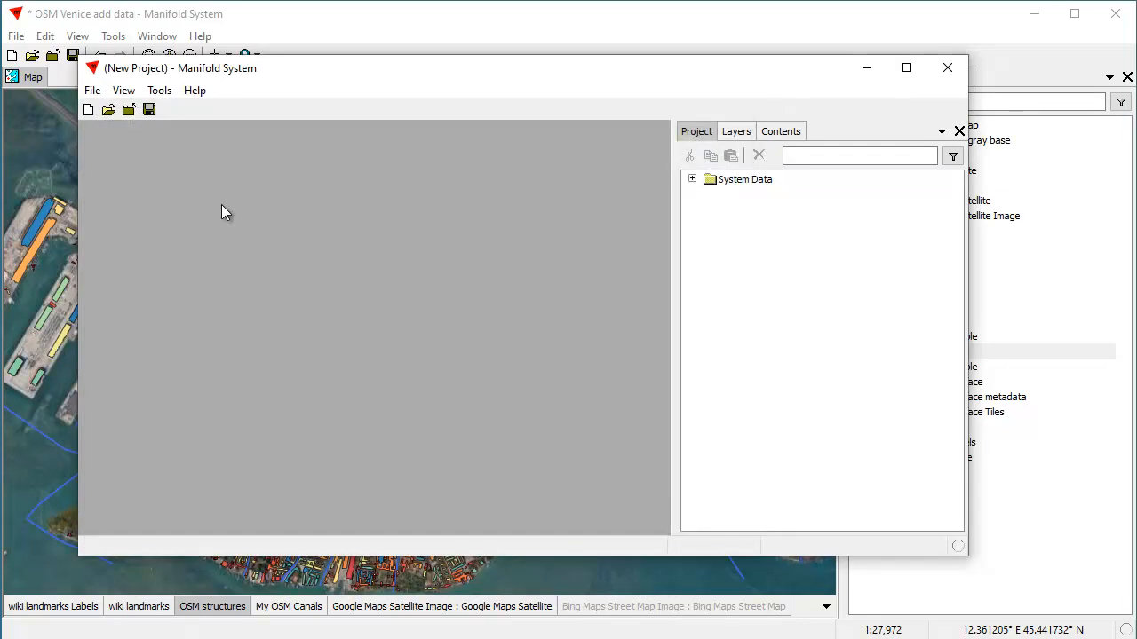
# Import the gdb file from the Venice Map.gdb folder into the new project and open the imported map
pyautogui.click(93, 90)
pyautogui.click(128, 271)
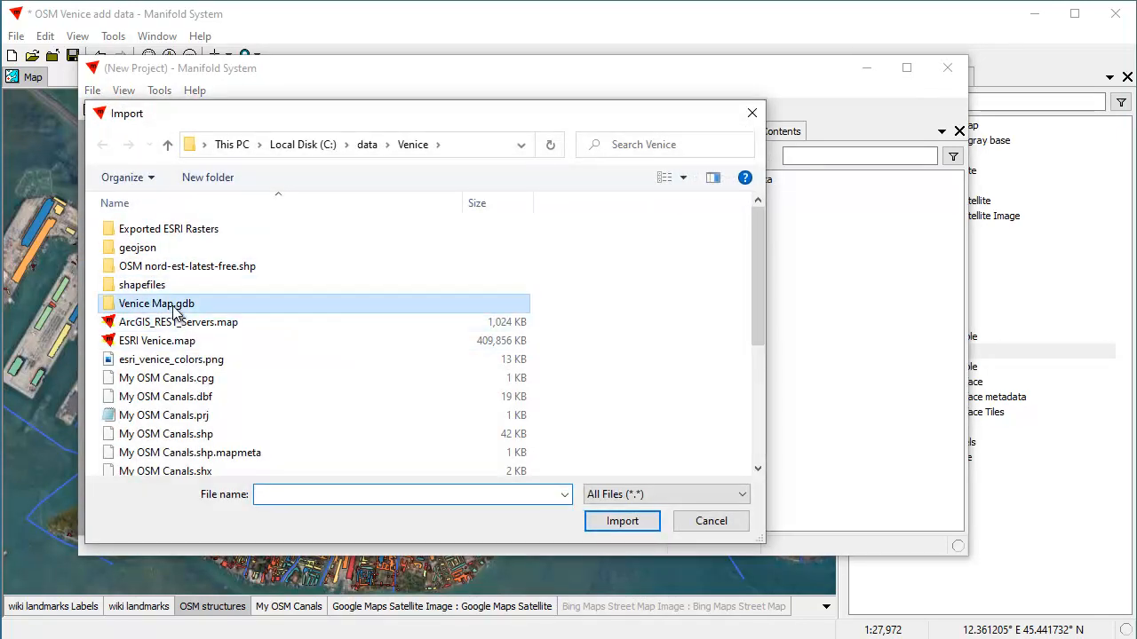
pyautogui.doubleClick(175, 307)
pyautogui.moveTo(749, 241); pyautogui.dragTo(680, 462)
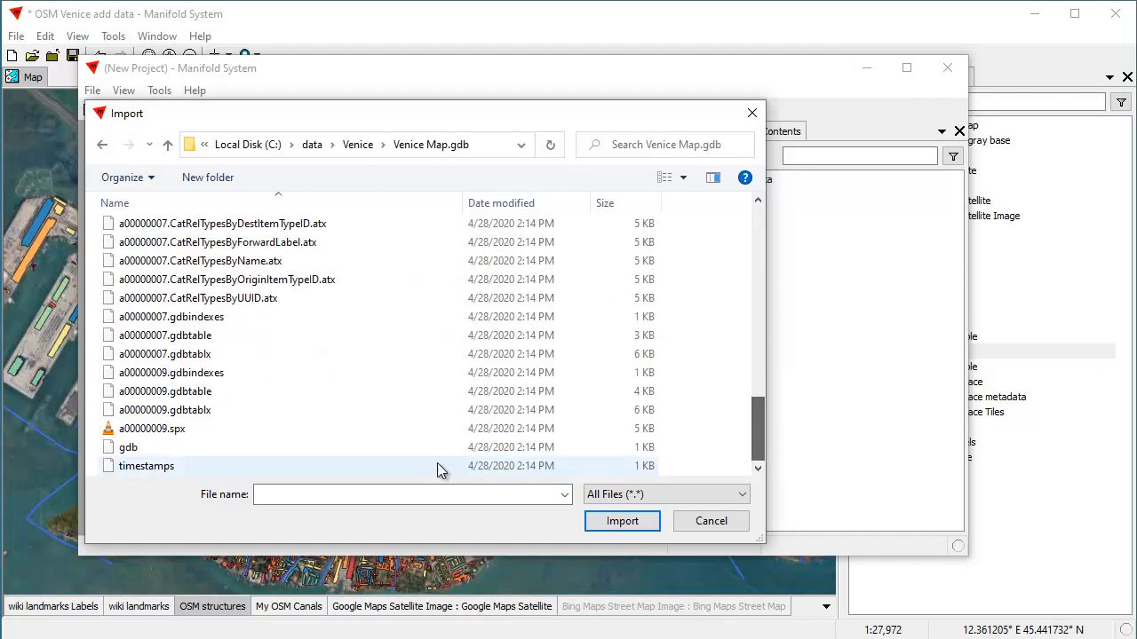
pyautogui.click(145, 450)
pyautogui.click(627, 518)
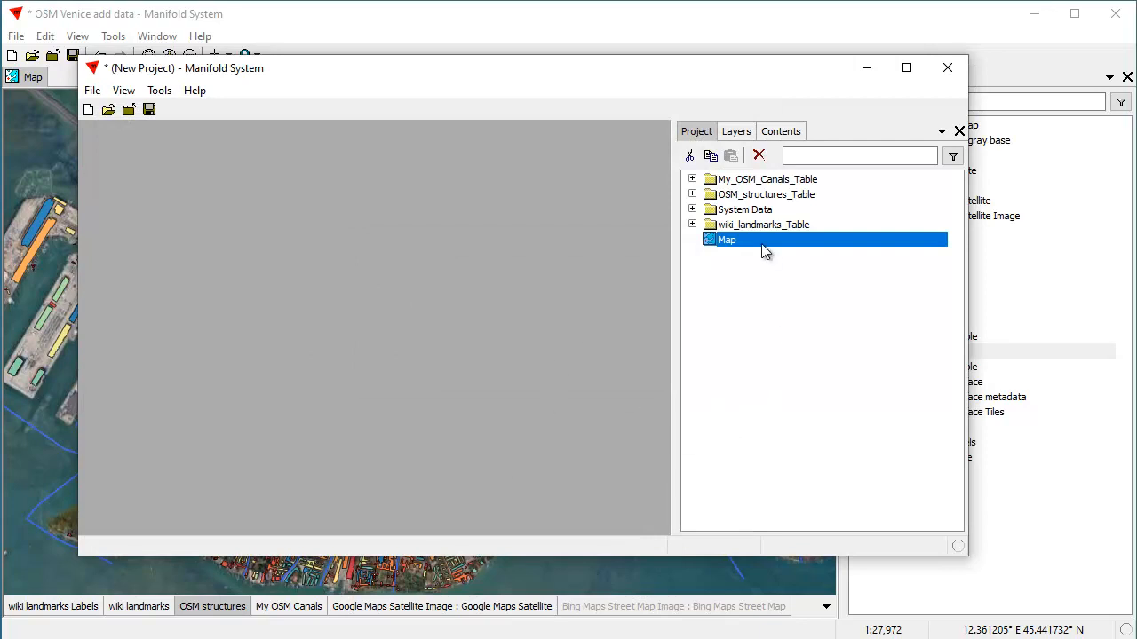
pyautogui.doubleClick(741, 238)
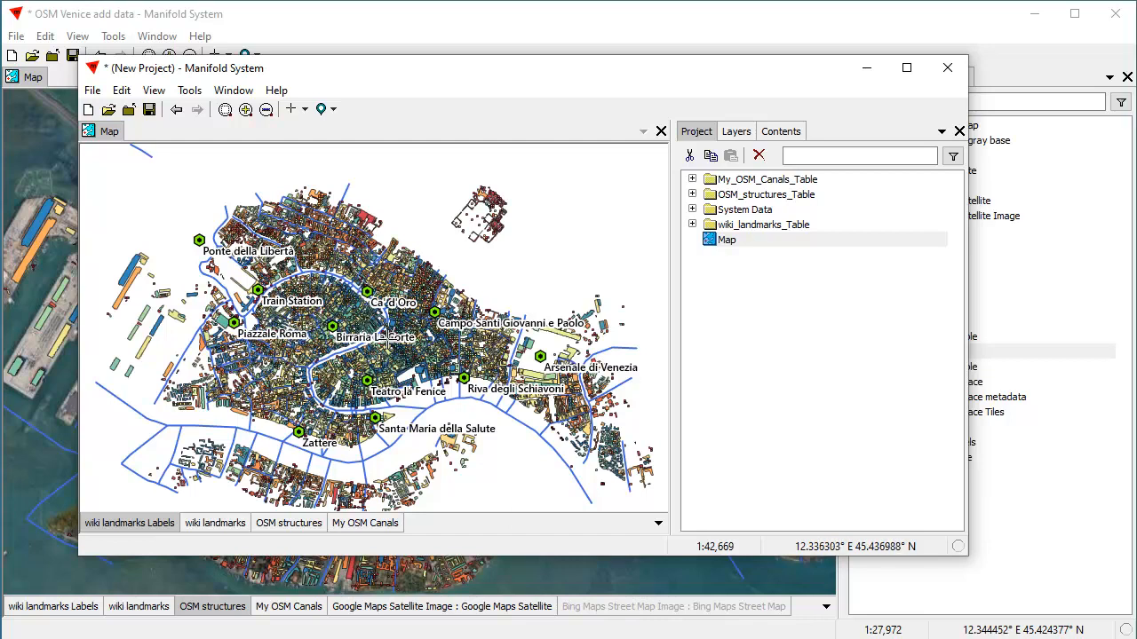
# Examine the contents of the imported canals and structures table folders and inspect the map's central Venice area up close
pyautogui.click(692, 180)
pyautogui.click(692, 225)
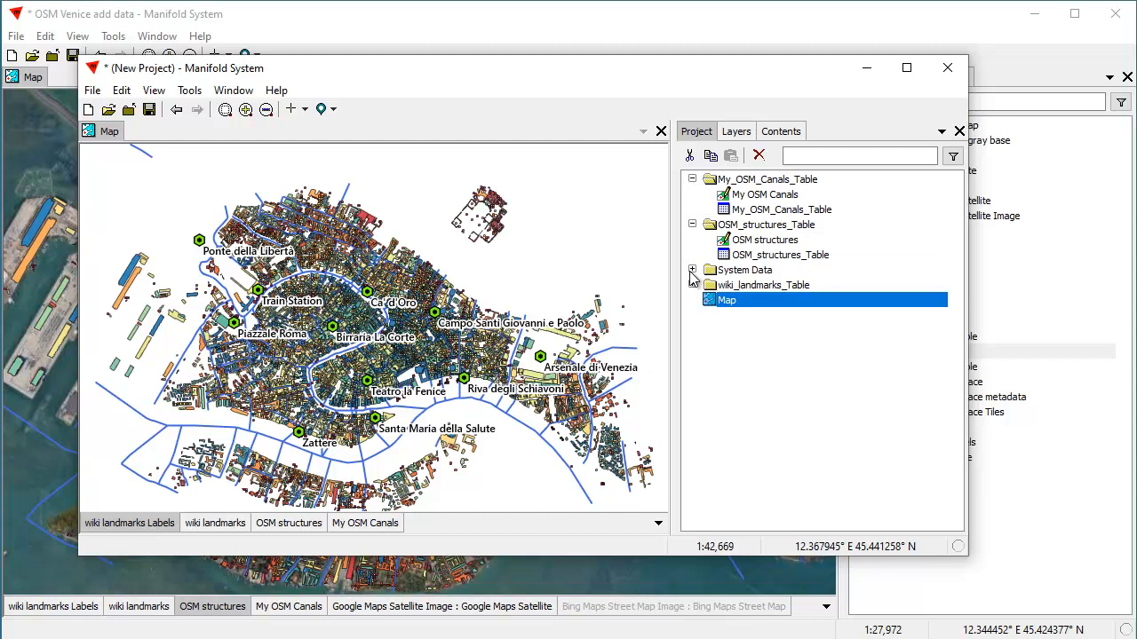
pyautogui.click(692, 270)
pyautogui.click(692, 270)
pyautogui.click(692, 225)
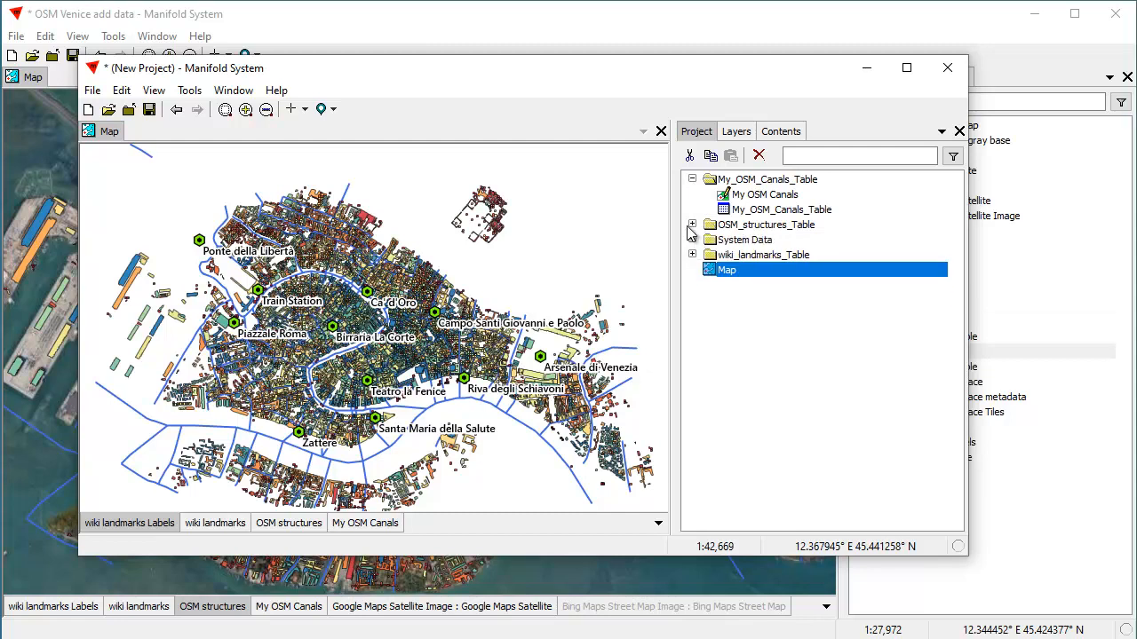
pyautogui.click(692, 179)
pyautogui.click(692, 225)
pyautogui.click(692, 225)
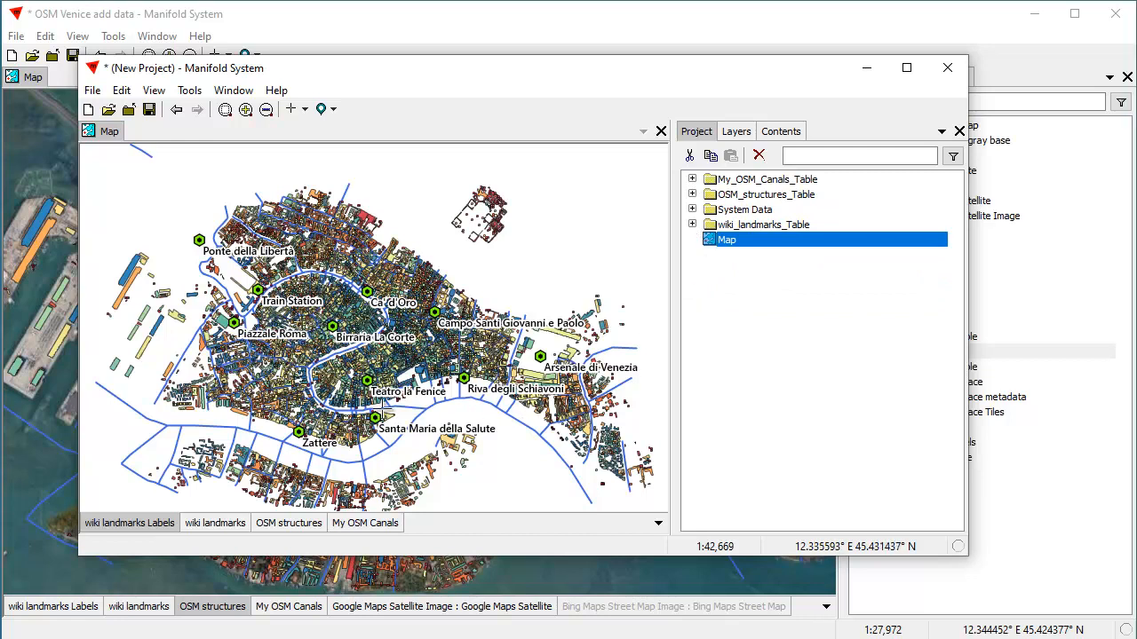
pyautogui.moveTo(468, 423); pyautogui.dragTo(497, 433)
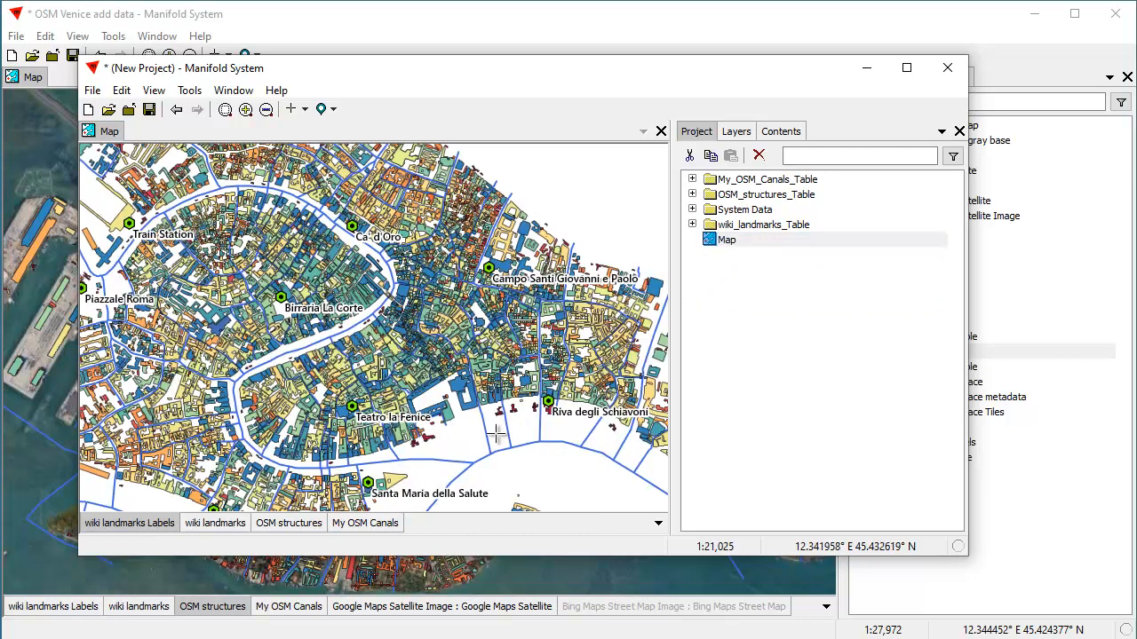
pyautogui.moveTo(253, 245); pyautogui.dragTo(495, 430)
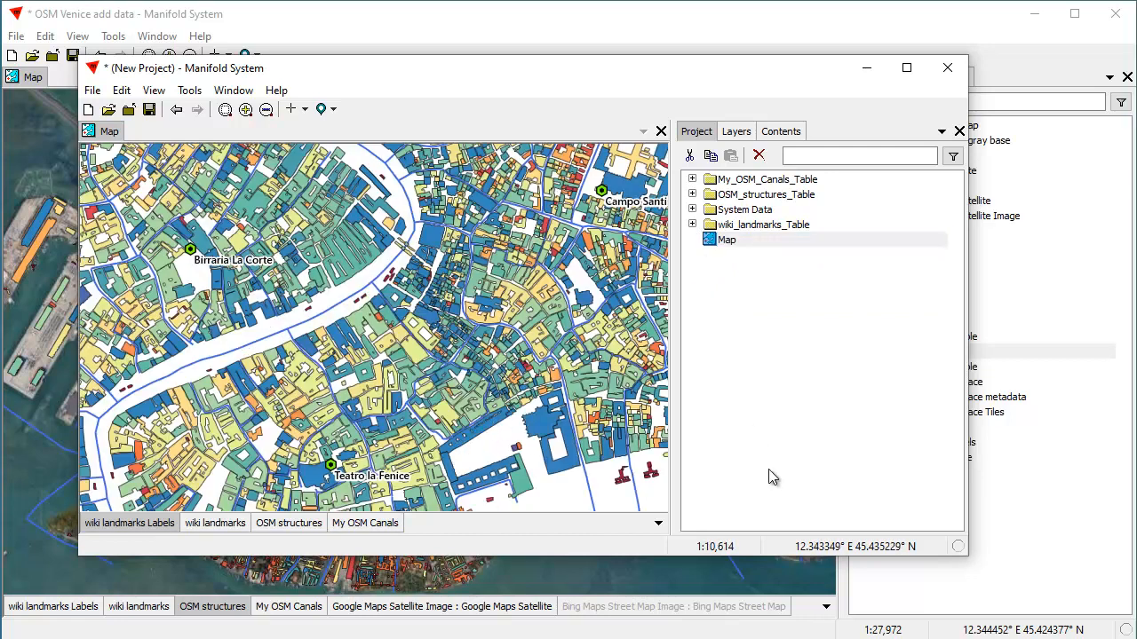
pyautogui.scroll(-3, 417, 402)
# Add a Bing Maps Street Map data source to the new project and expand its contents
pyautogui.rightClick(708, 297)
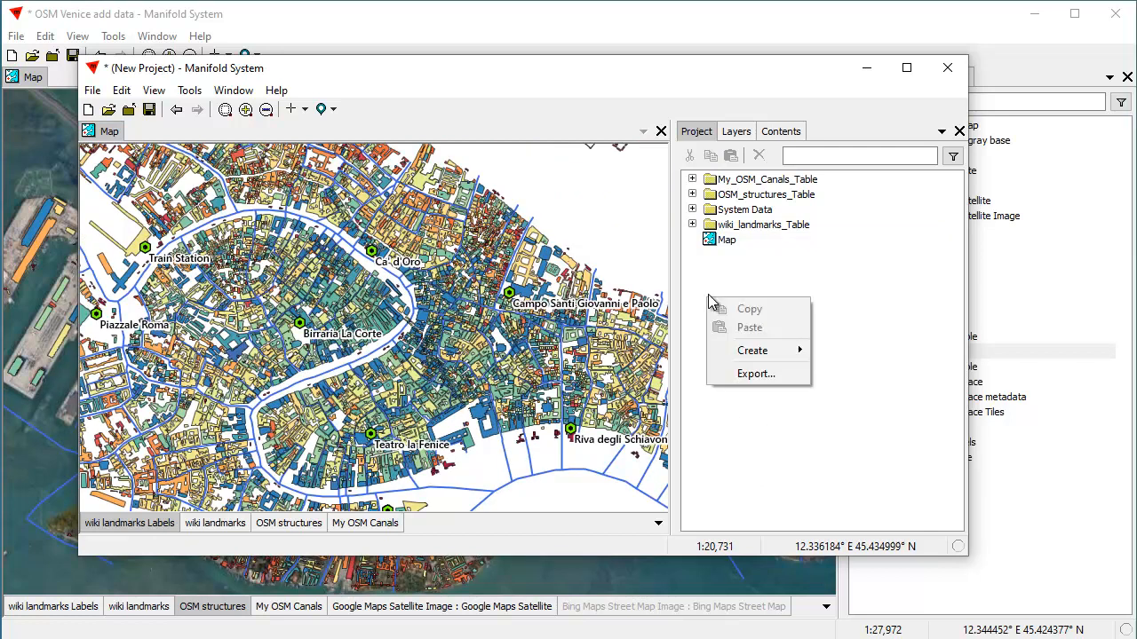
pyautogui.moveTo(751, 350)
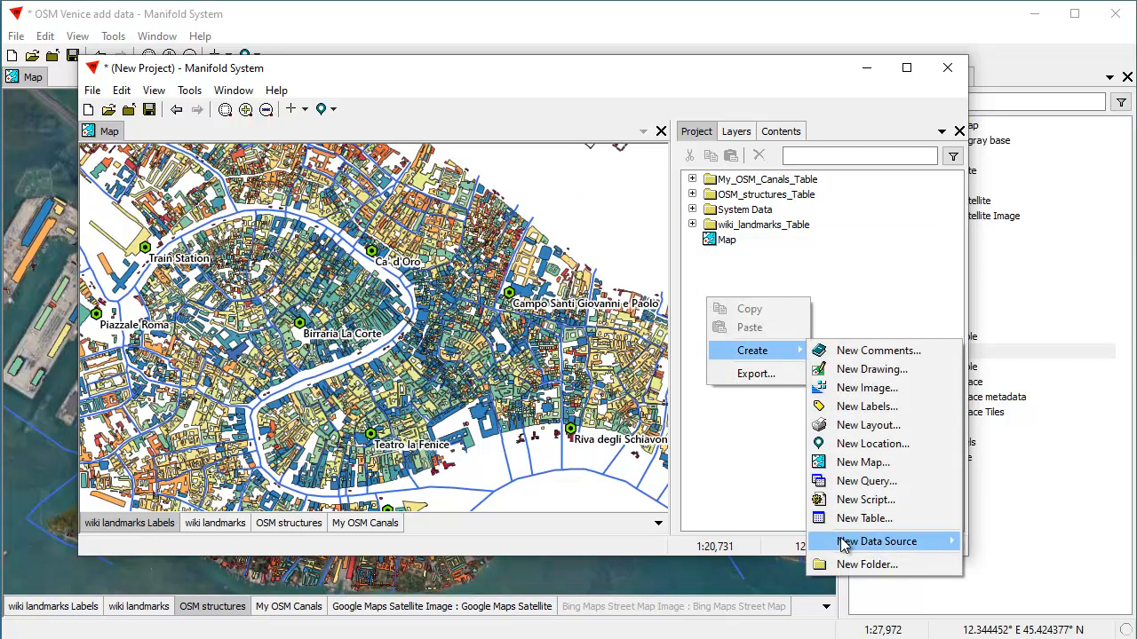
pyautogui.moveTo(871, 540)
pyautogui.click(1053, 562)
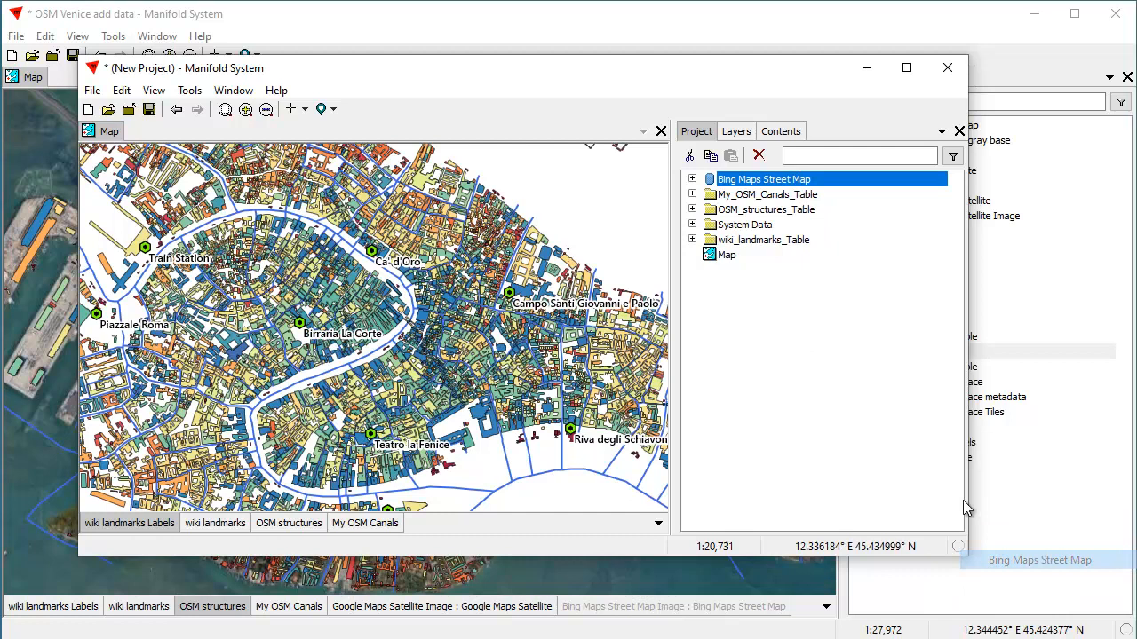
pyautogui.click(693, 180)
# Add the Bing Maps Street Map Image to the map as a layer beneath My OSM Canals
pyautogui.click(388, 524)
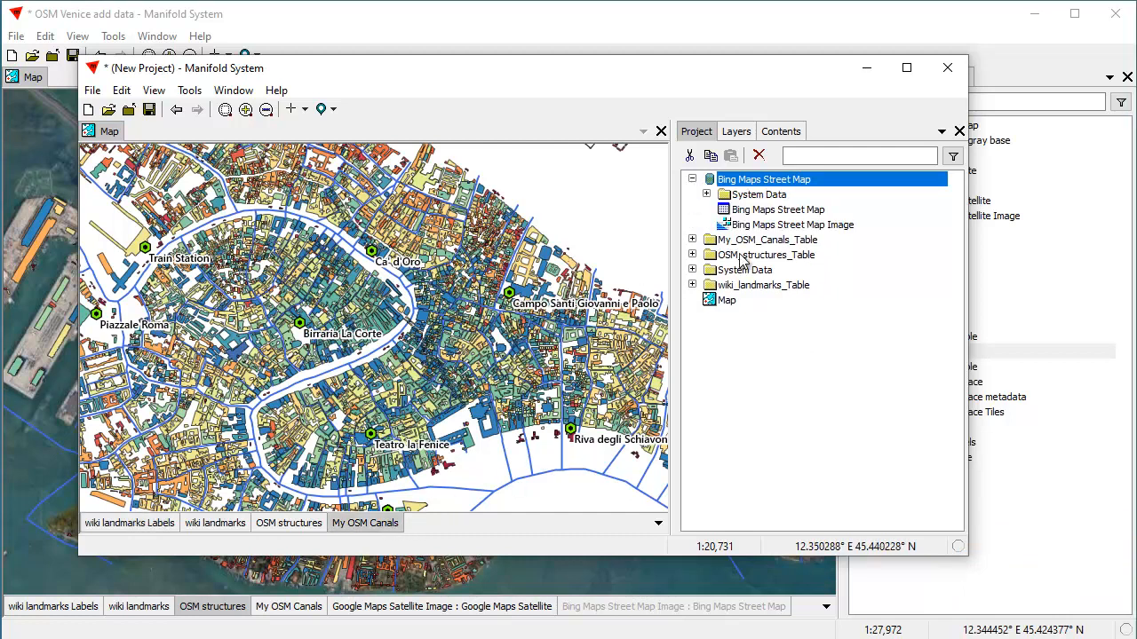
pyautogui.moveTo(792, 226); pyautogui.dragTo(620, 277)
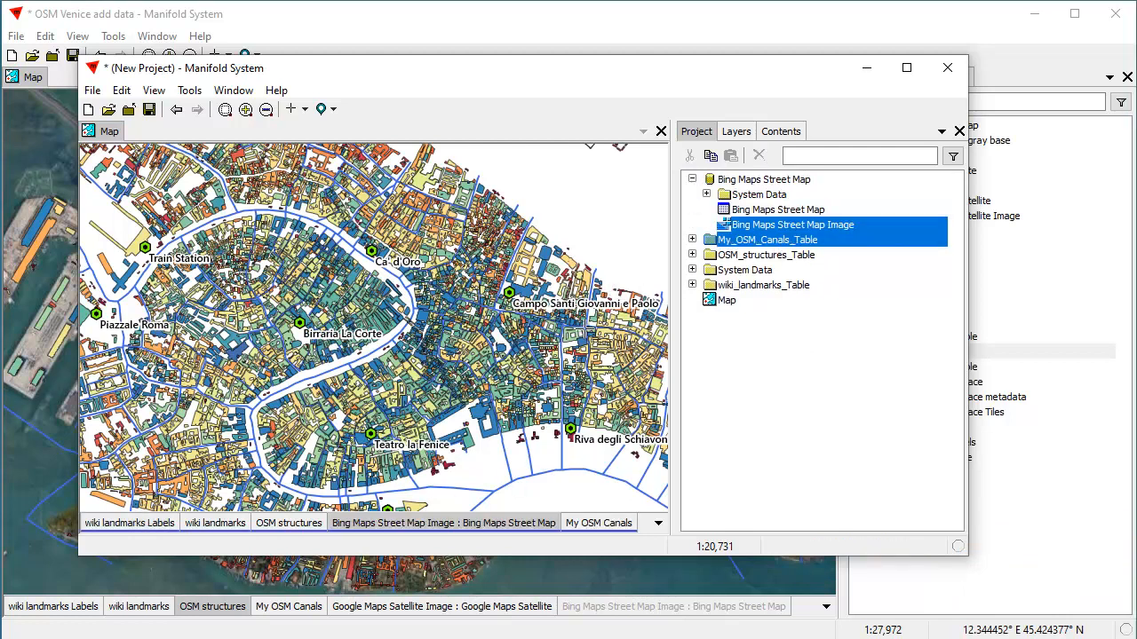
pyautogui.moveTo(595, 530); pyautogui.dragTo(382, 538)
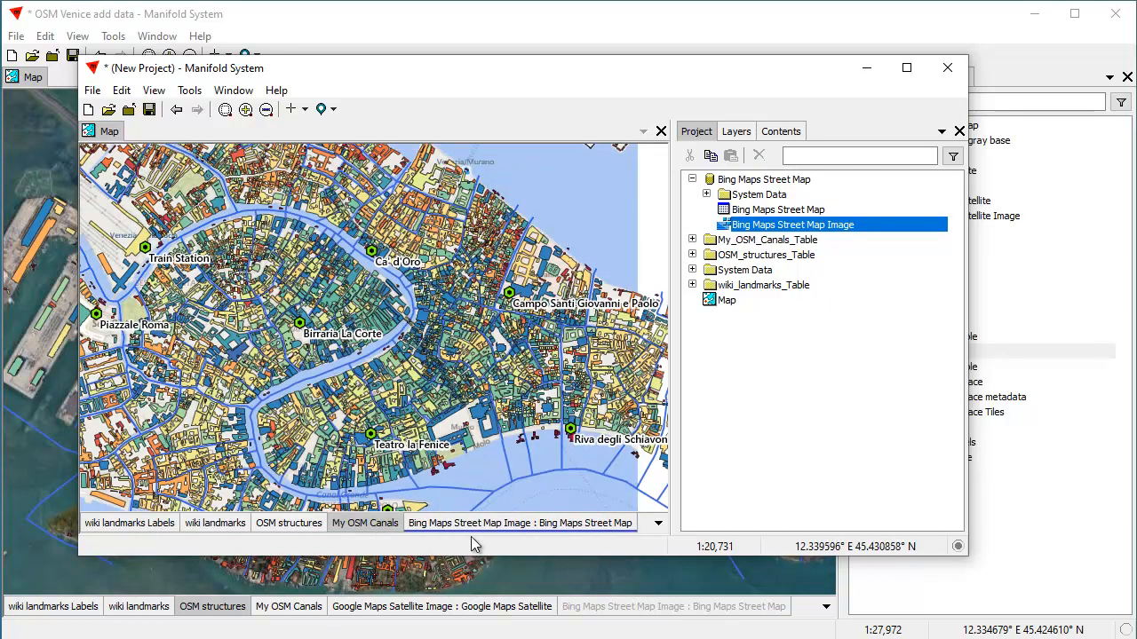
pyautogui.scroll(-1, 253, 278)
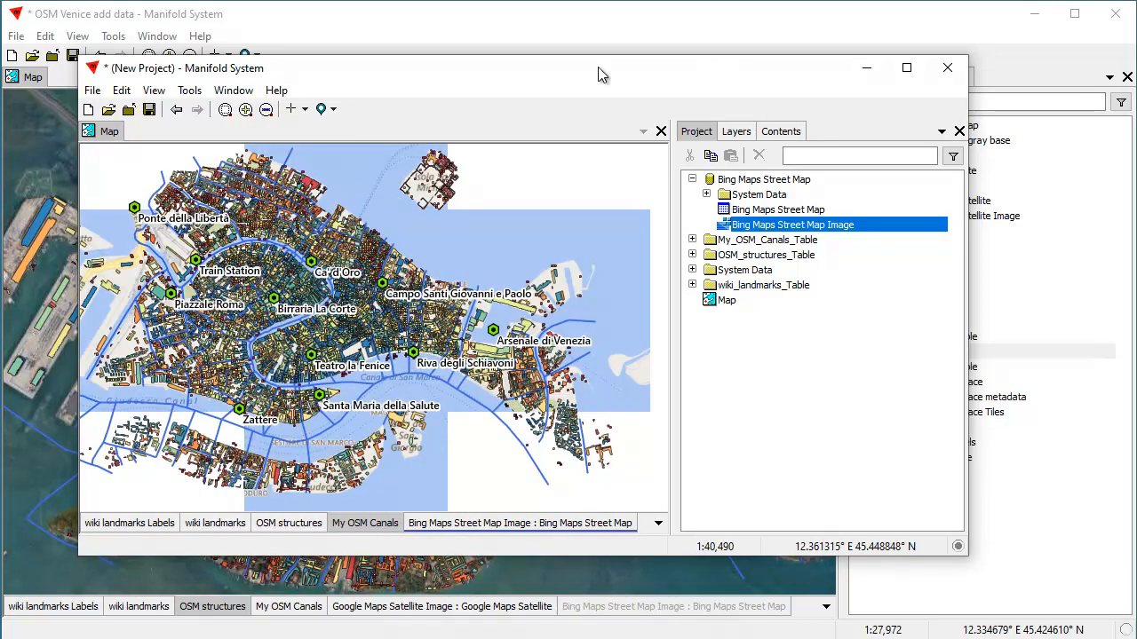
# Close the new project without saving its changes
pyautogui.click(92, 89)
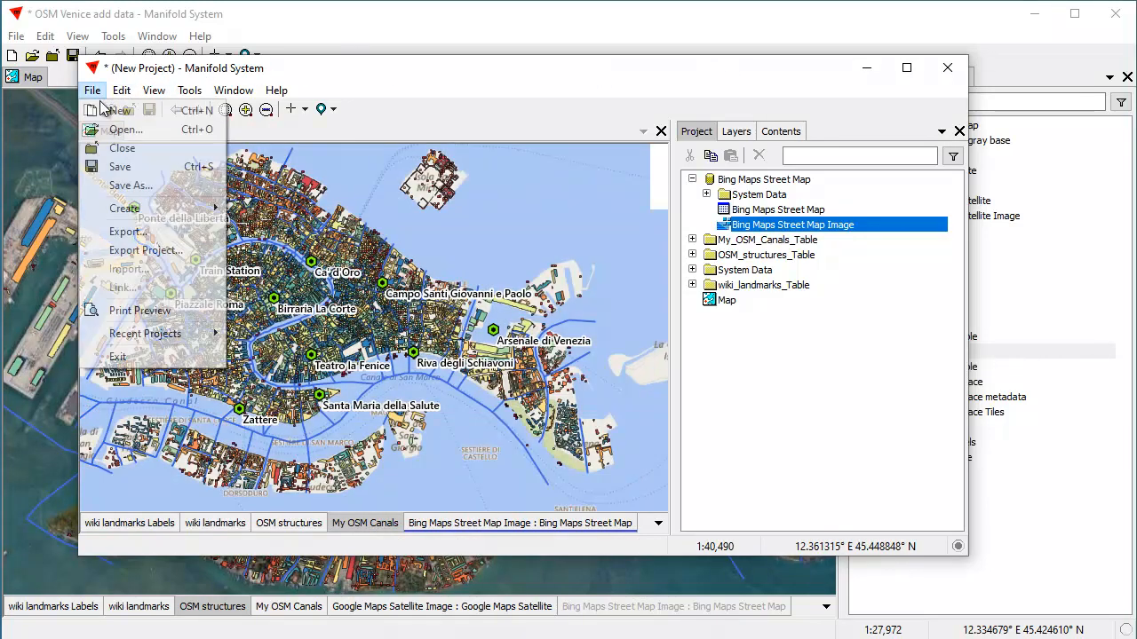
pyautogui.click(125, 147)
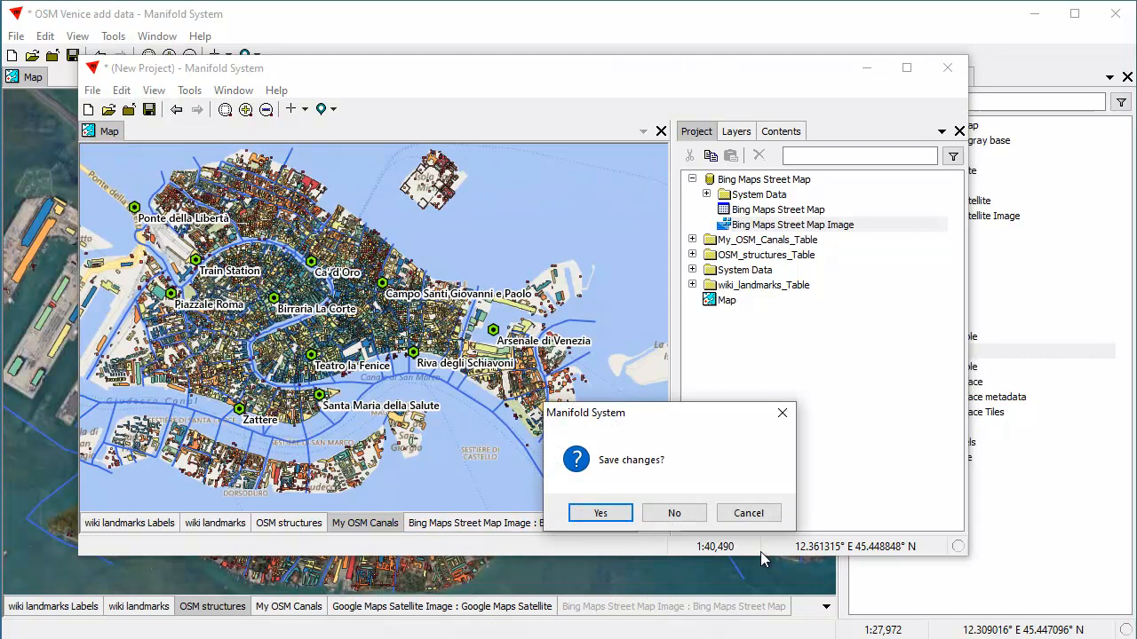
pyautogui.click(675, 513)
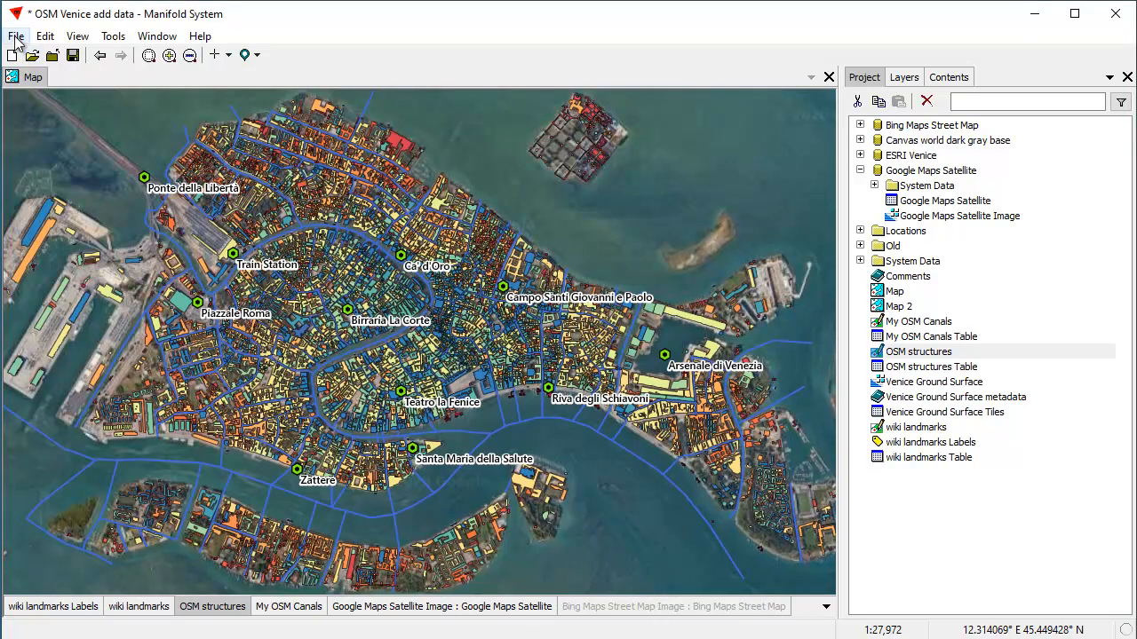
# Start exporting the whole OSM Venice add data project in MXB format with the Venice folder as the destination
pyautogui.click(16, 39)
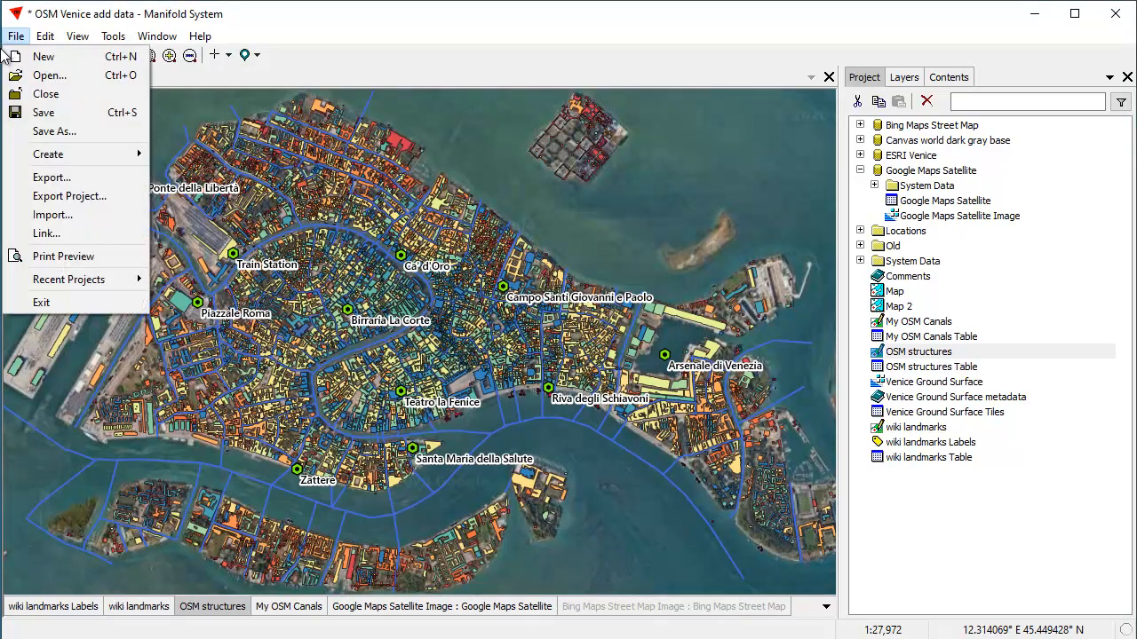
pyautogui.click(41, 197)
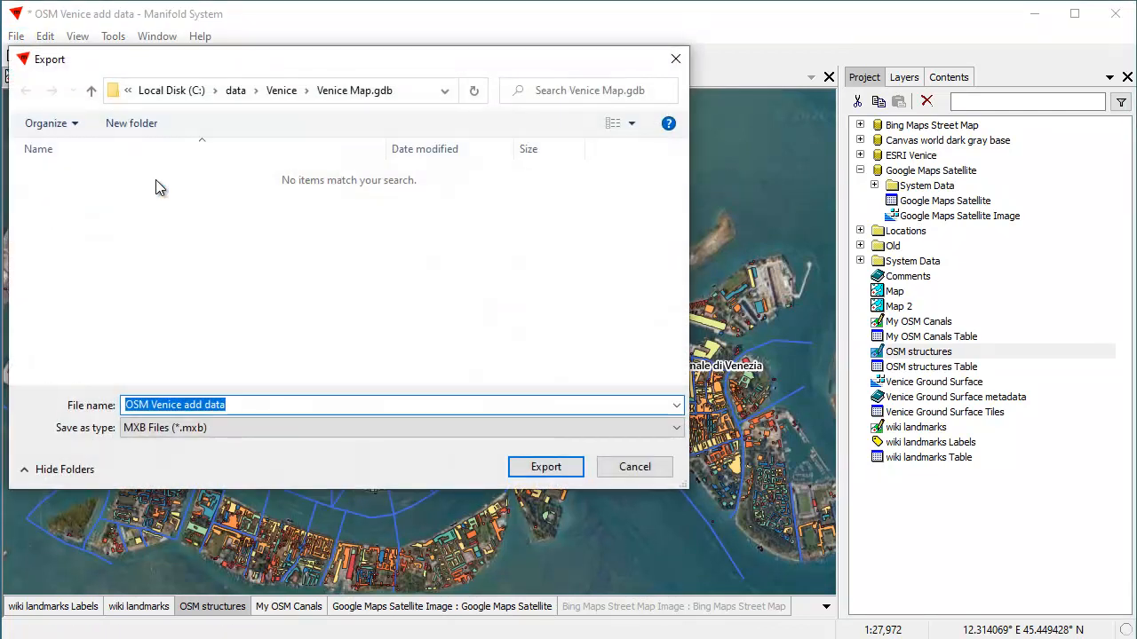
pyautogui.moveTo(274, 70); pyautogui.dragTo(398, 90)
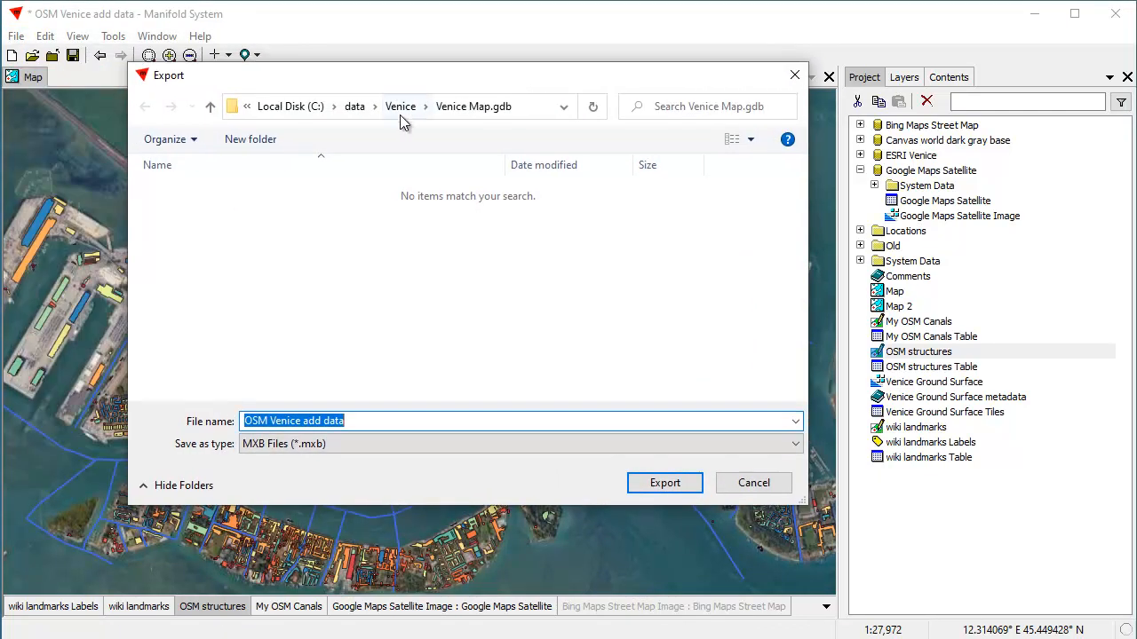
pyautogui.click(402, 106)
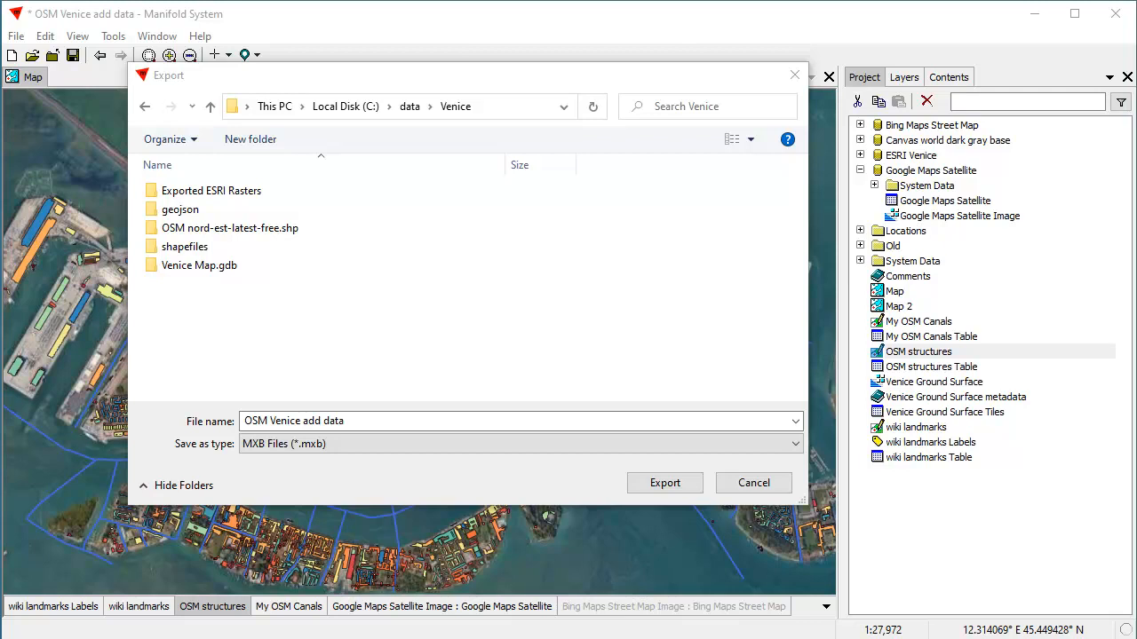
# Bring the File Explorer window into view, examine the .map project file sizes in the Venice folder, and move the window away
pyautogui.moveTo(1136, 111); pyautogui.dragTo(594, 62)
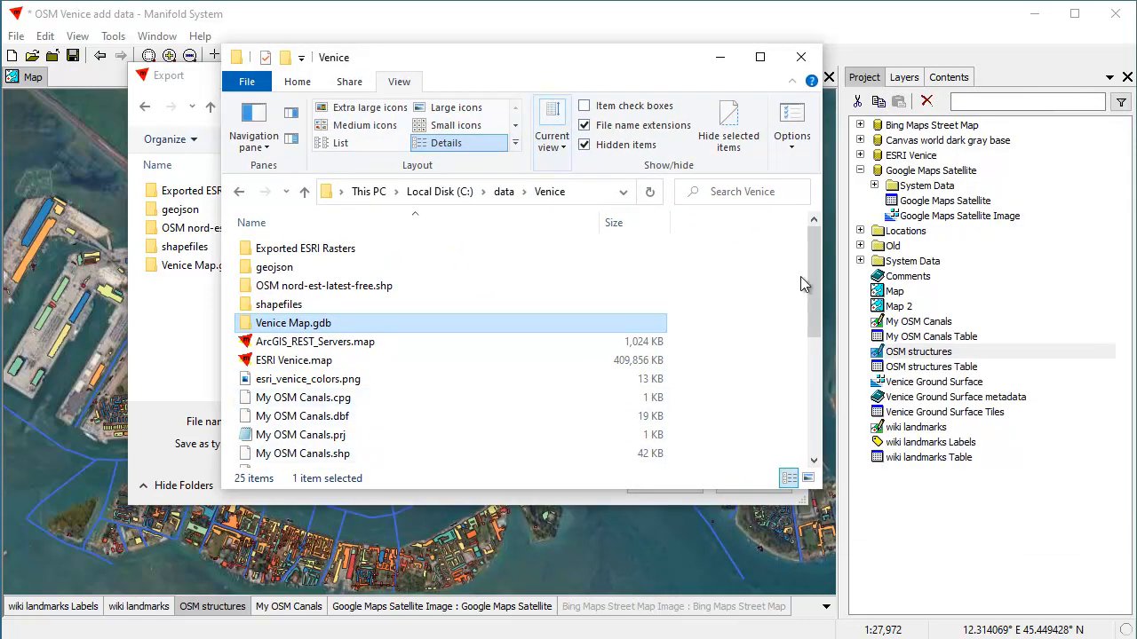
pyautogui.moveTo(810, 286); pyautogui.dragTo(806, 413)
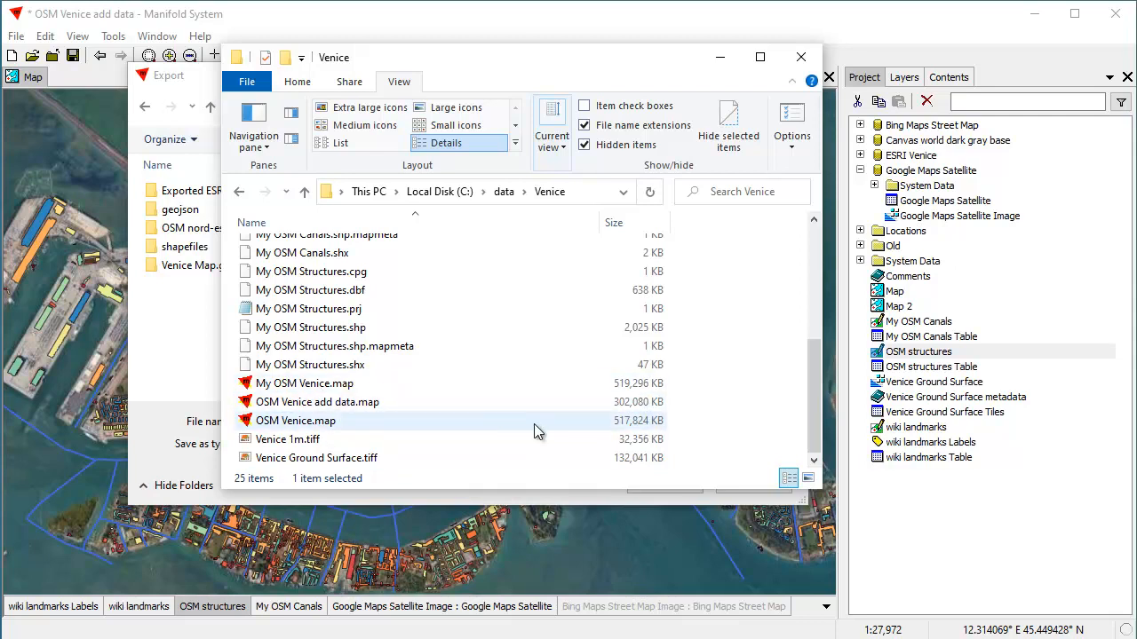
pyautogui.moveTo(489, 67); pyautogui.dragTo(1136, 169)
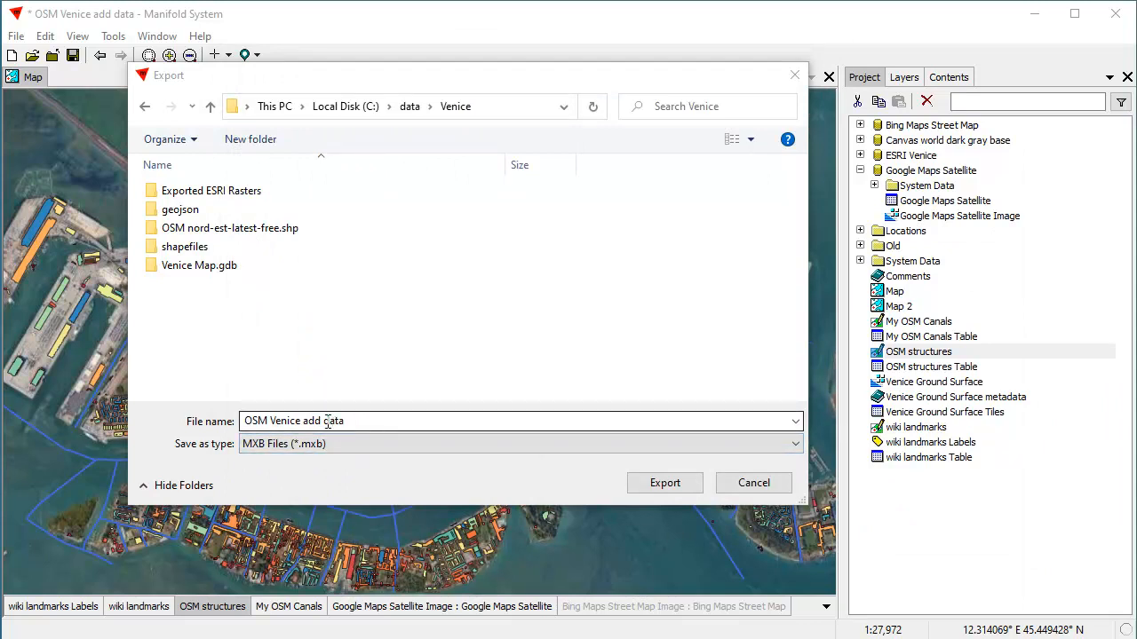
# Name the MXB export file Archival Venice Map and export the project to the Venice folder
pyautogui.click(371, 421)
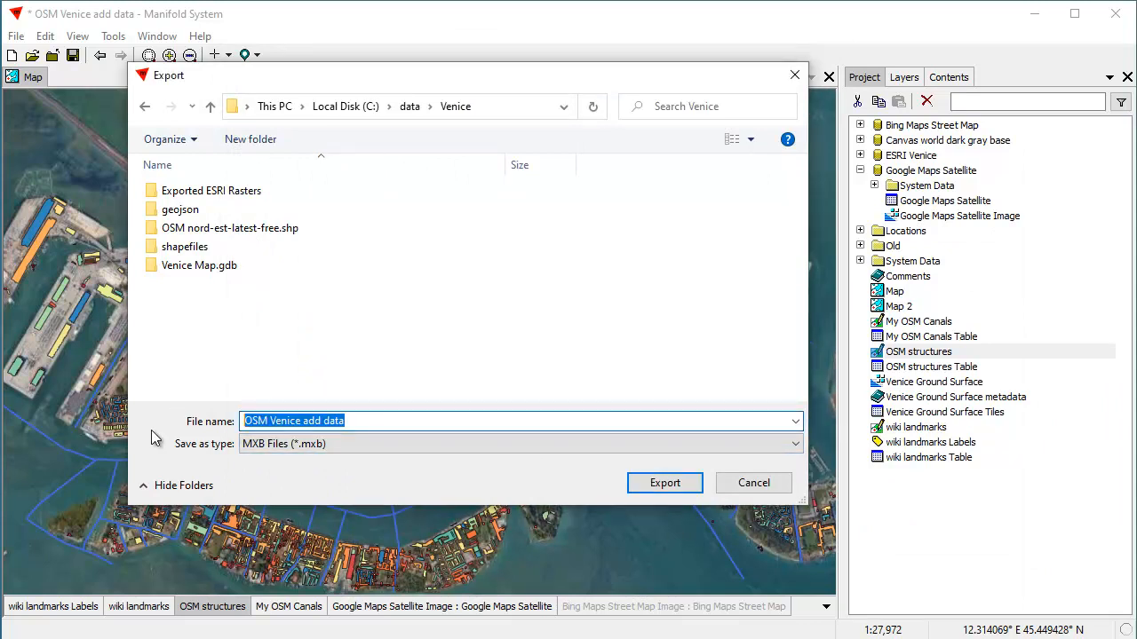
pyautogui.write('Compres')
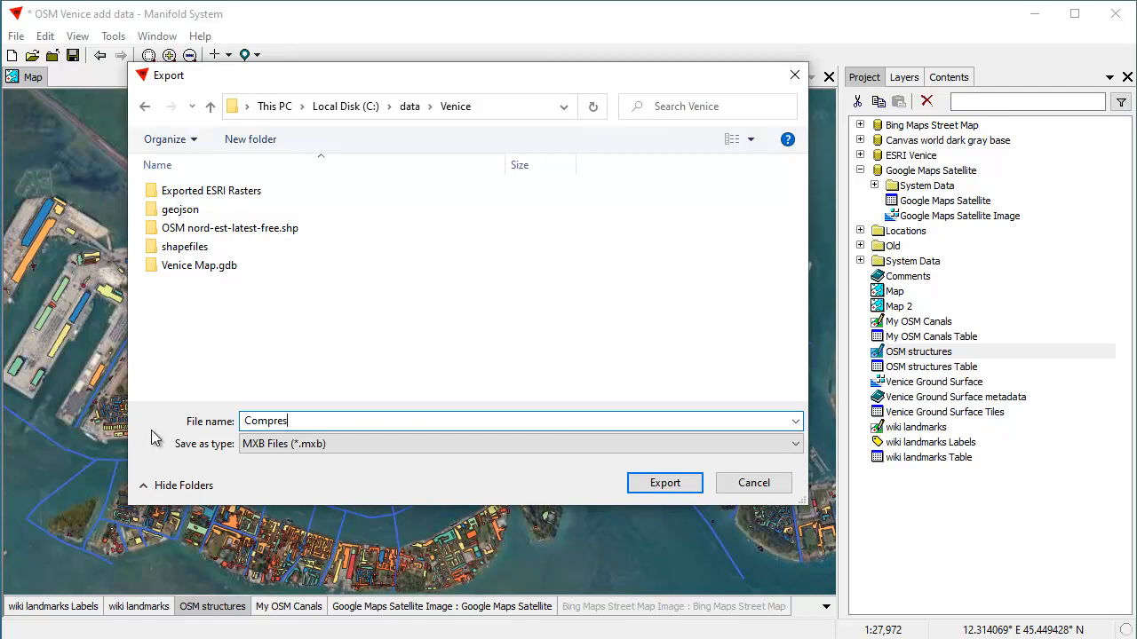
pyautogui.press('BackSpace')
pyautogui.press('BackSpace')
pyautogui.press('BackSpace')
pyautogui.press('BackSpace')
pyautogui.press('BackSpace')
pyautogui.press('BackSpace')
pyautogui.press('BackSpace')
pyautogui.press('BackSpace')
pyautogui.press('BackSpace')
pyautogui.press('BackSpace')
pyautogui.press('BackSpace')
pyautogui.press('BackSpace')
pyautogui.write('ARchi')
pyautogui.press('BackSpace')
pyautogui.press('BackSpace')
pyautogui.press('BackSpace')
pyautogui.write('rchival Venice Map')
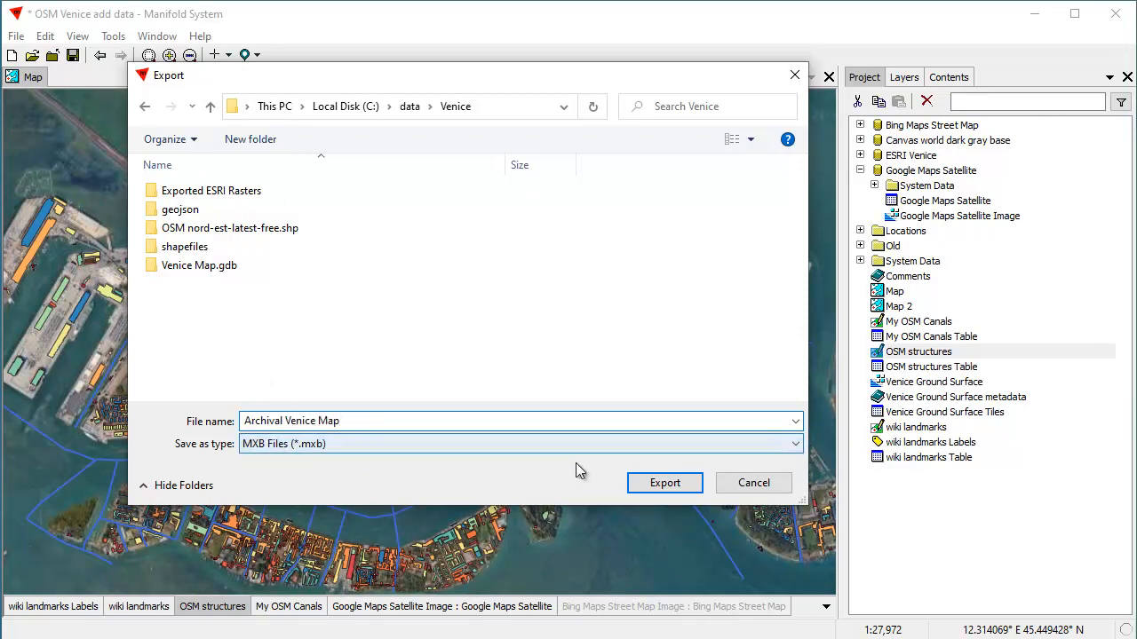
pyautogui.click(665, 483)
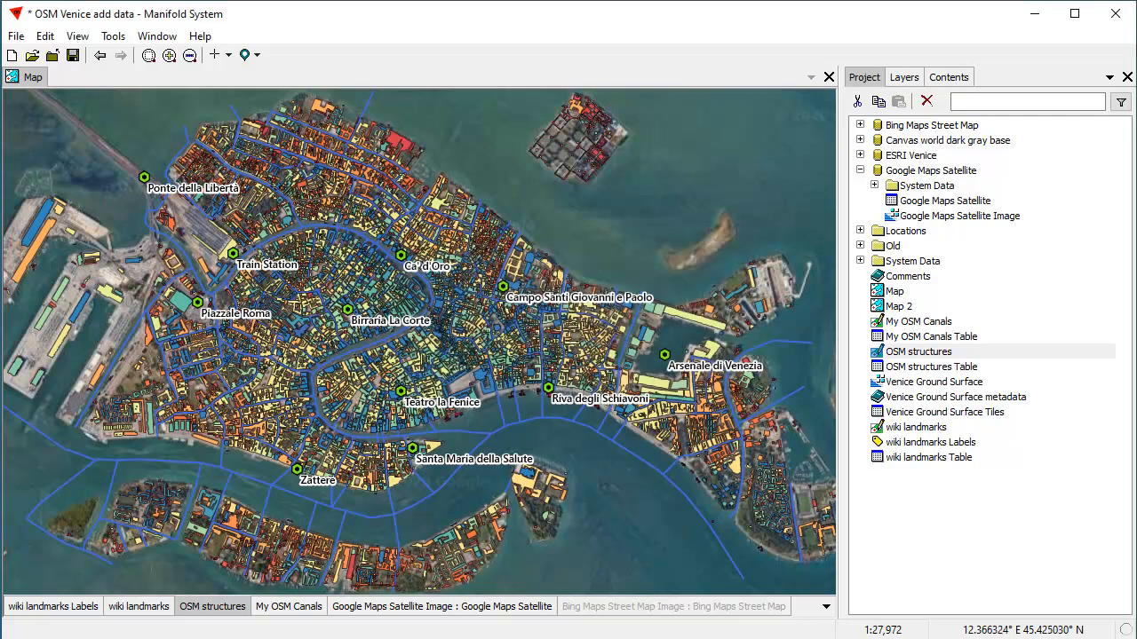
# Bring the File Explorer window back, refresh the Venice folder, and compare the Archival Venice Map.mxb size with the .map project files
pyautogui.moveTo(1136, 112); pyautogui.dragTo(517, 91)
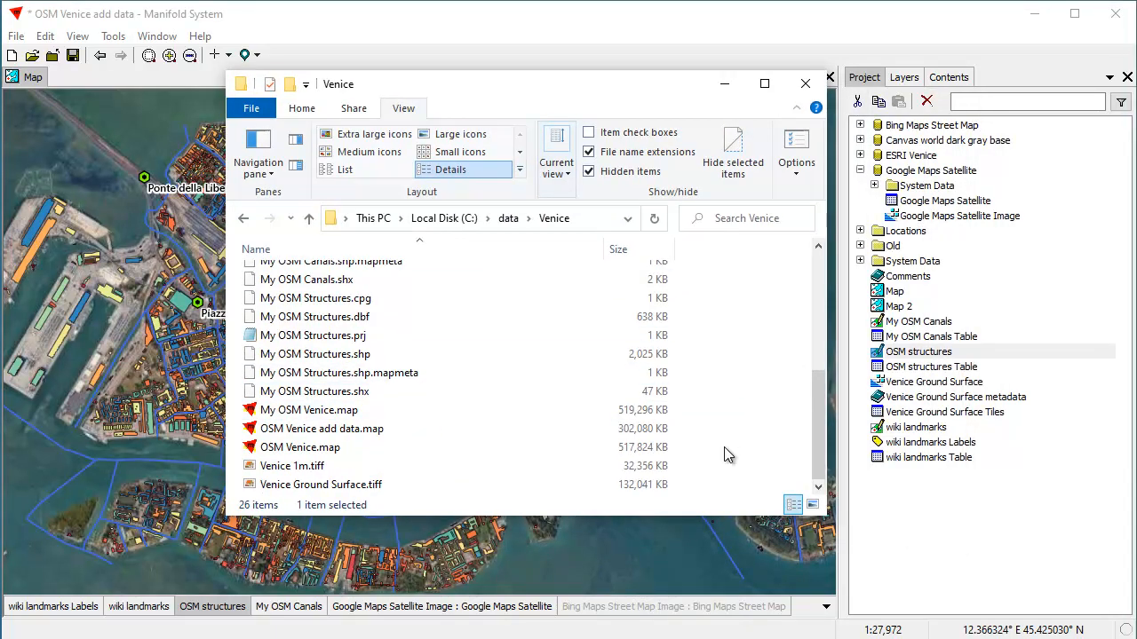
pyautogui.moveTo(818, 426); pyautogui.dragTo(846, 462)
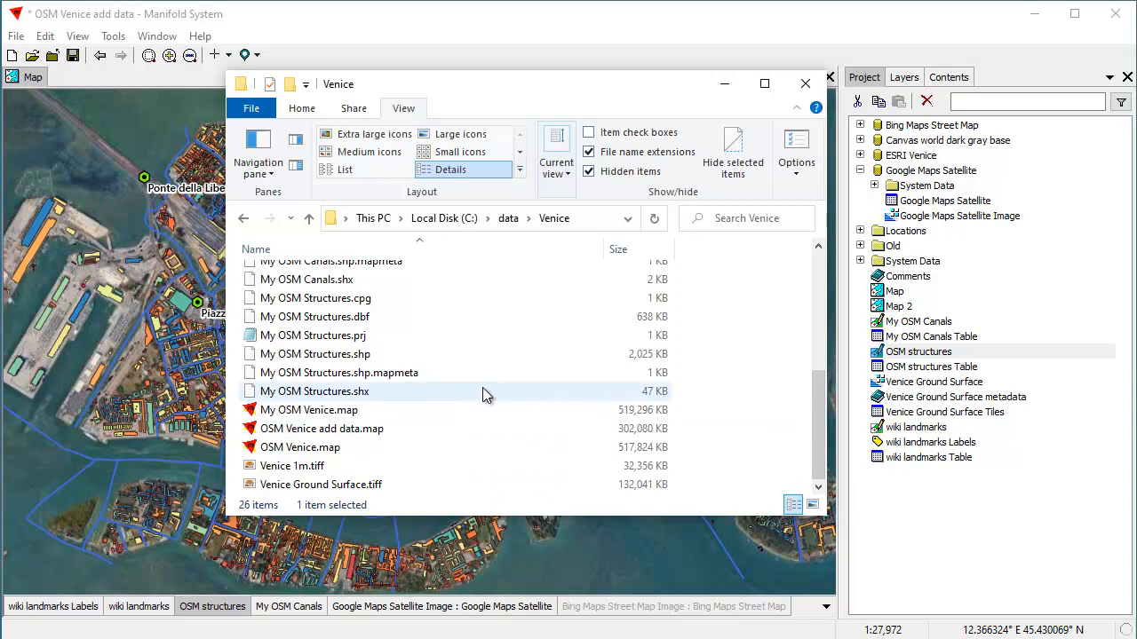
pyautogui.rightClick(502, 356)
pyautogui.click(545, 426)
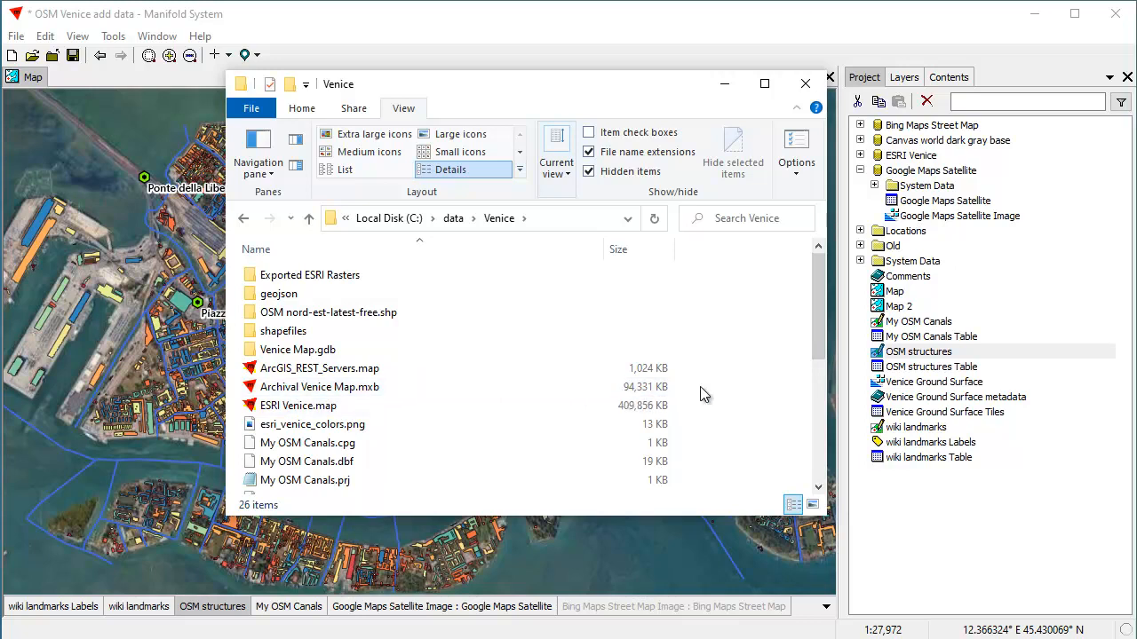
pyautogui.moveTo(823, 348); pyautogui.dragTo(827, 455)
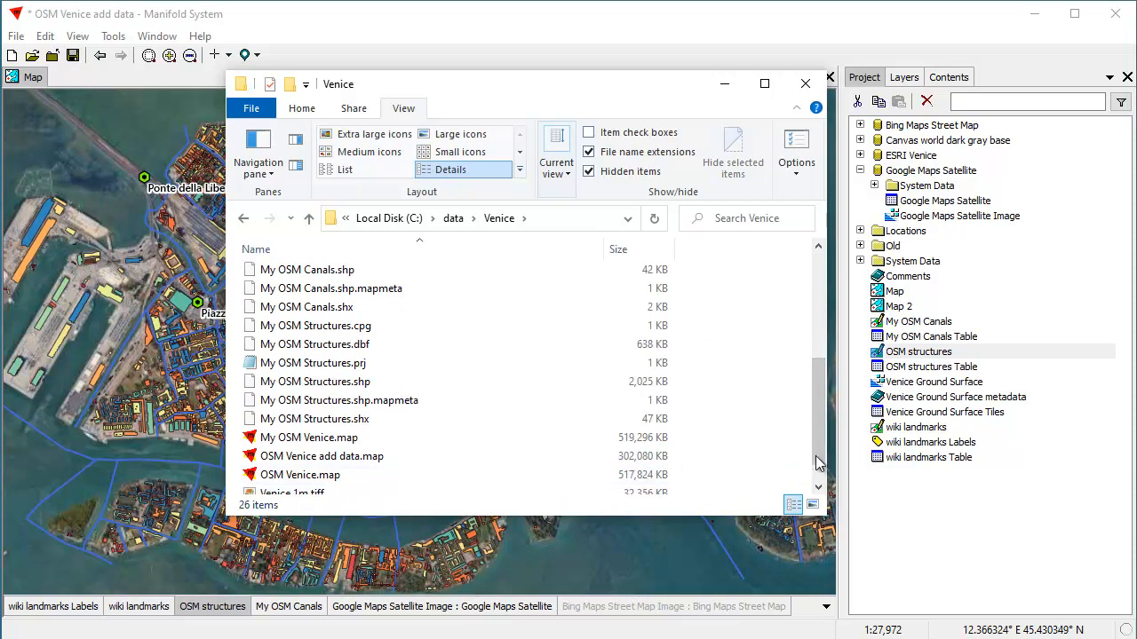
pyautogui.scroll(4, 809, 459)
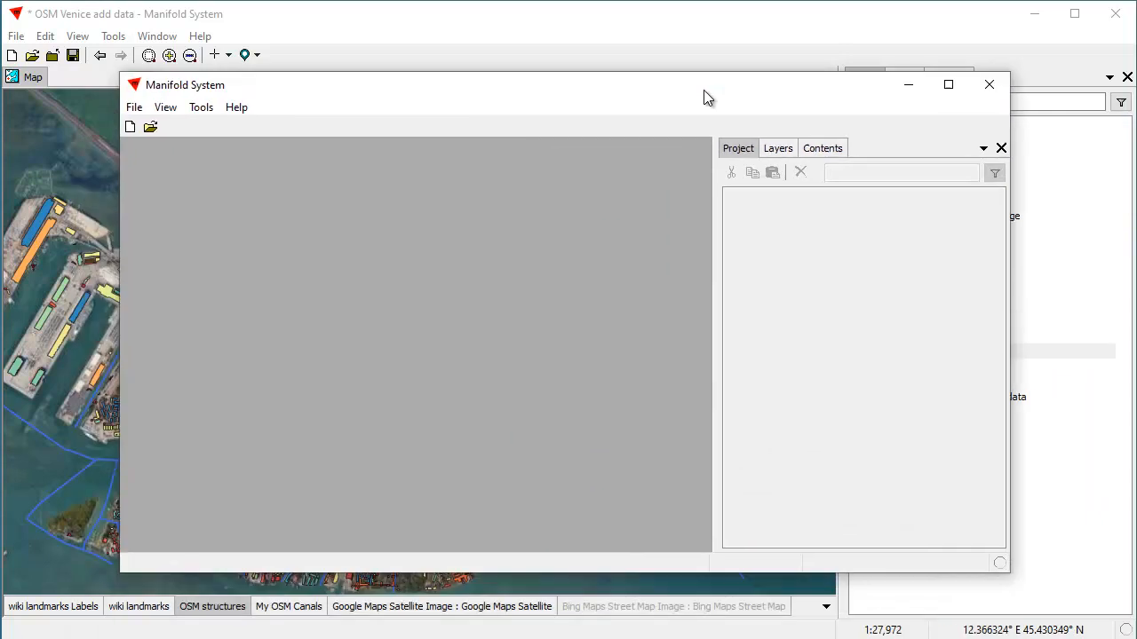
# Open Archival Venice Map.mxb in the empty second Manifold window to check its contents, and close that project again
pyautogui.click(91, 100)
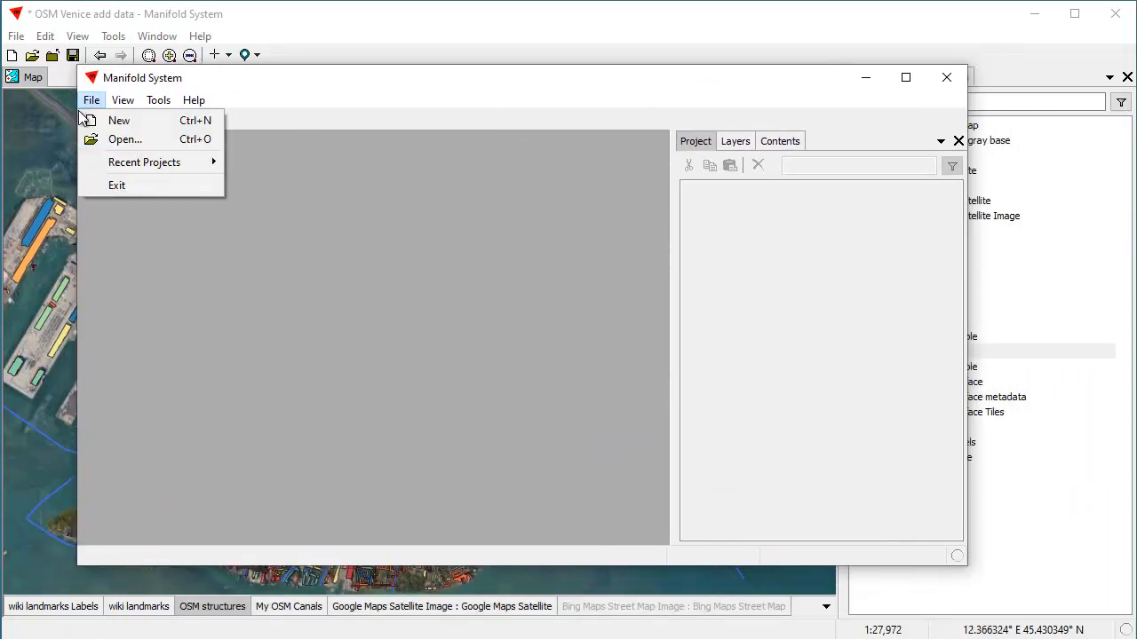
pyautogui.click(104, 141)
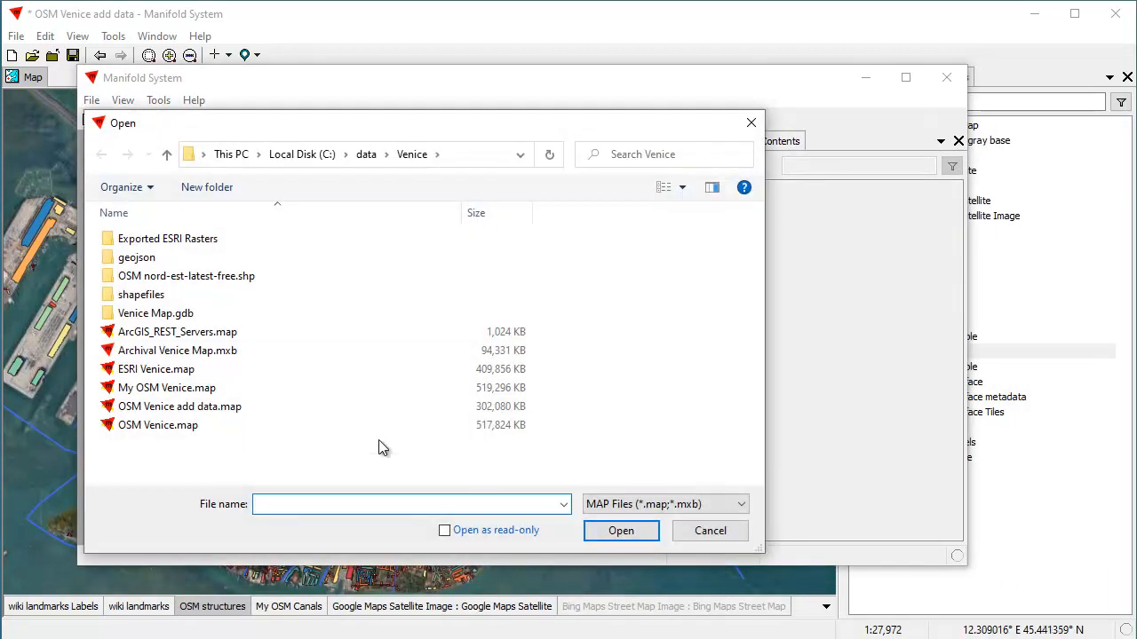
pyautogui.click(209, 354)
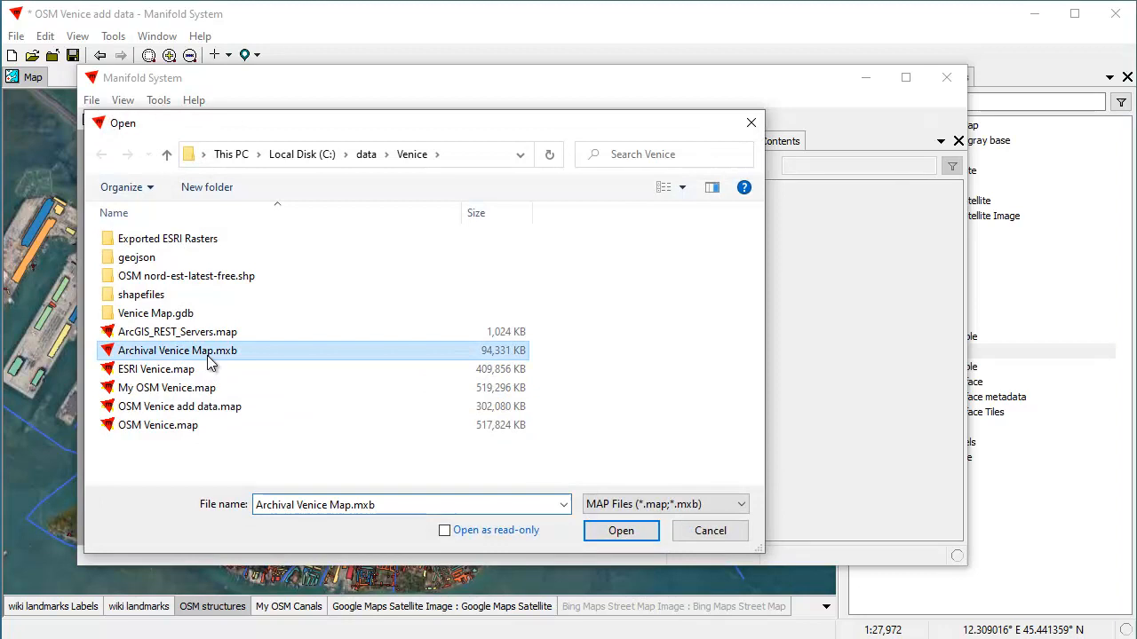
pyautogui.click(625, 534)
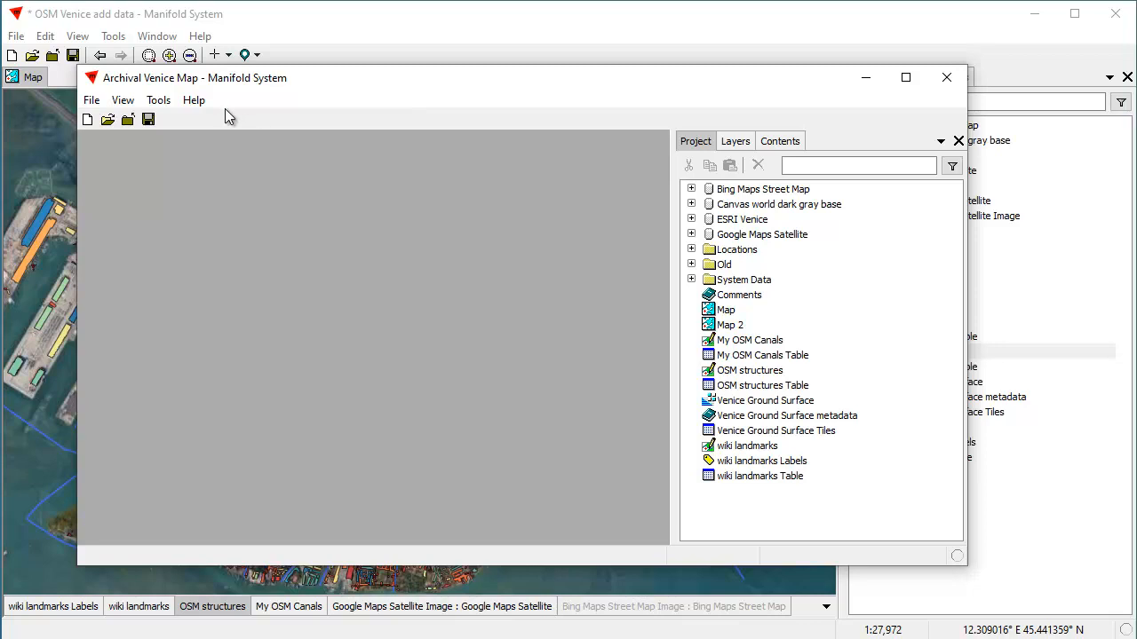
pyautogui.click(91, 101)
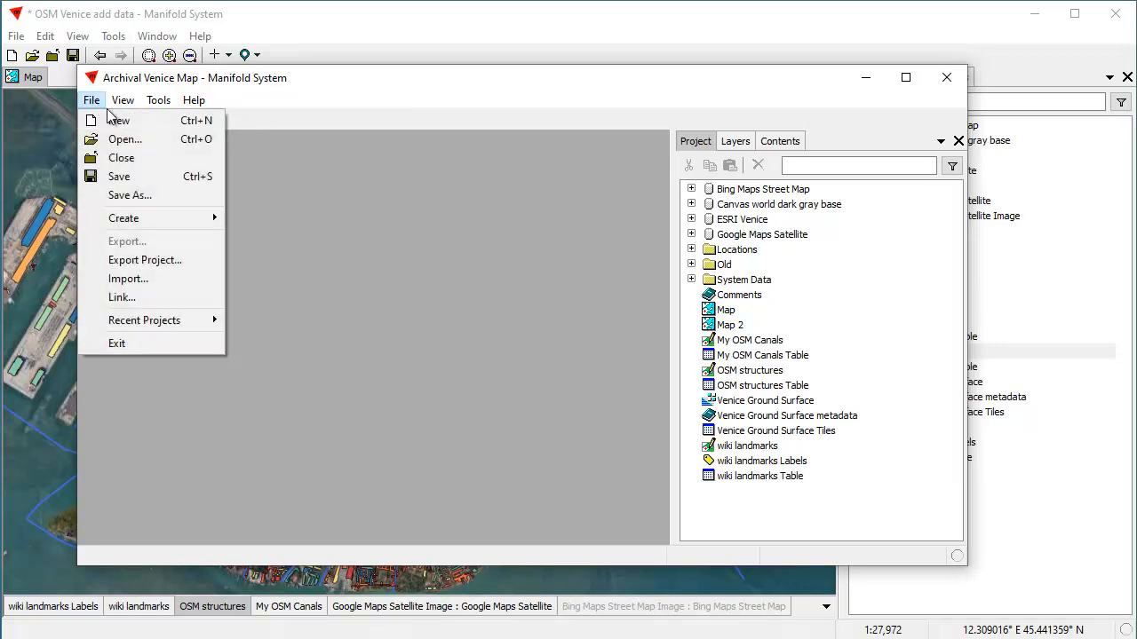
pyautogui.click(141, 160)
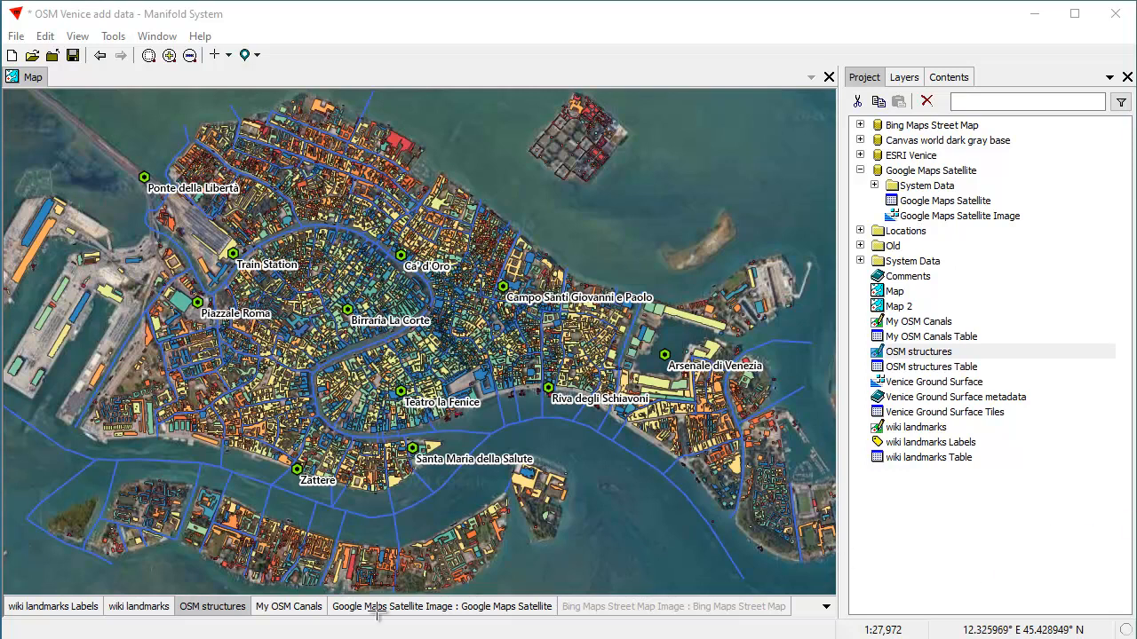
# Hide the Google Maps Satellite Image layer, show the Bing Maps Street Map Image layer, and make OSM structures the active layer
pyautogui.keyDown('shift'); pyautogui.click(452, 607); pyautogui.keyUp('shift')
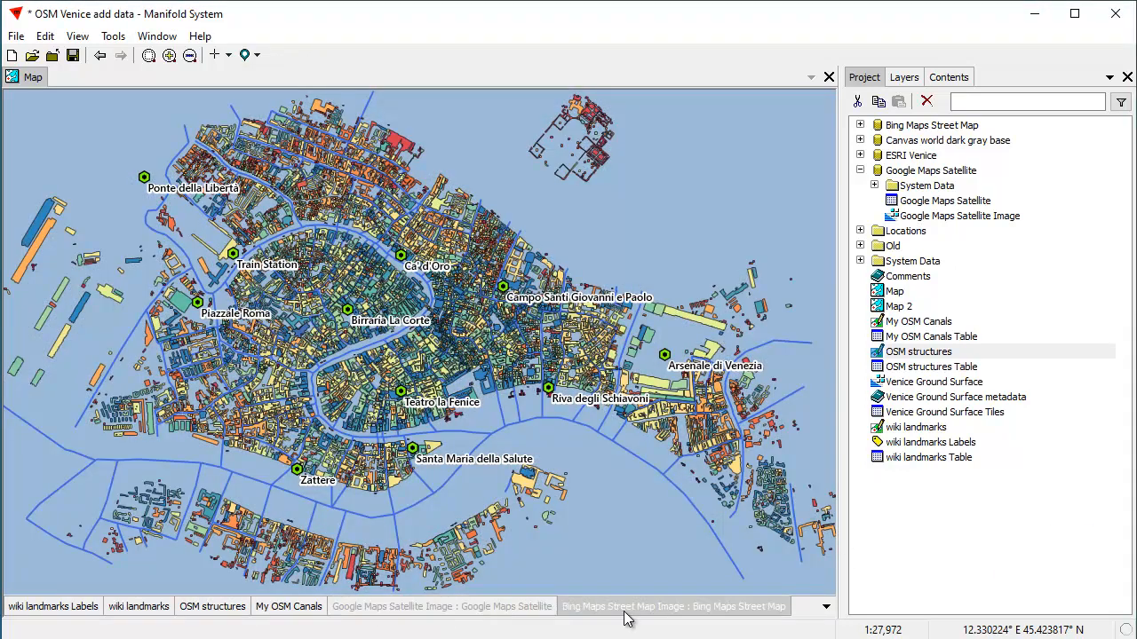
pyautogui.keyDown('shift'); pyautogui.click(624, 608); pyautogui.keyUp('shift')
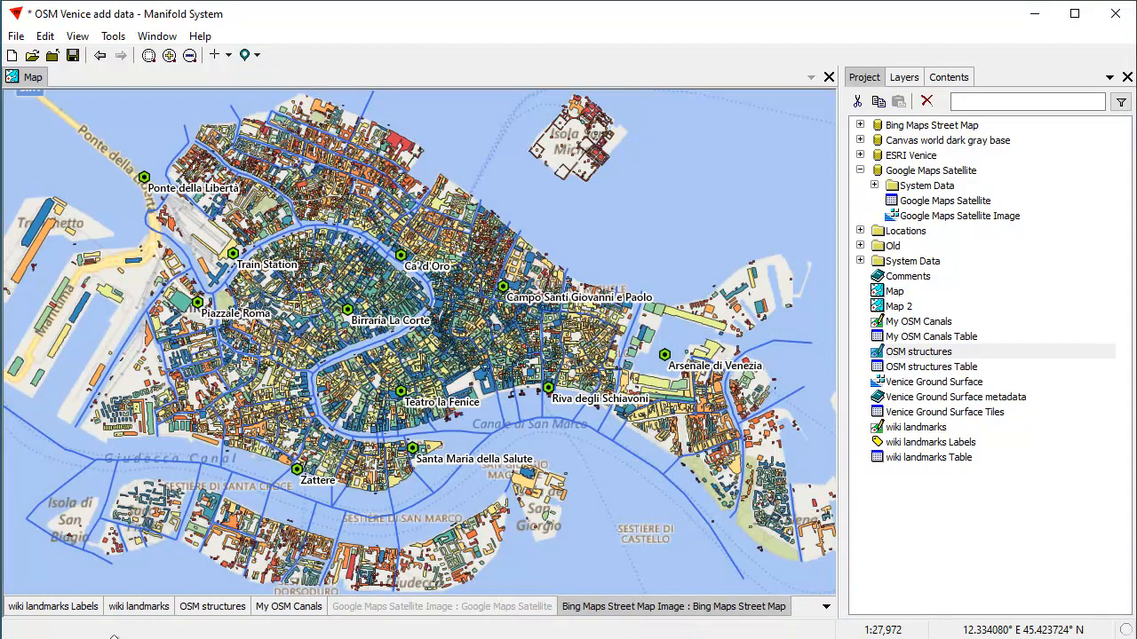
pyautogui.click(214, 607)
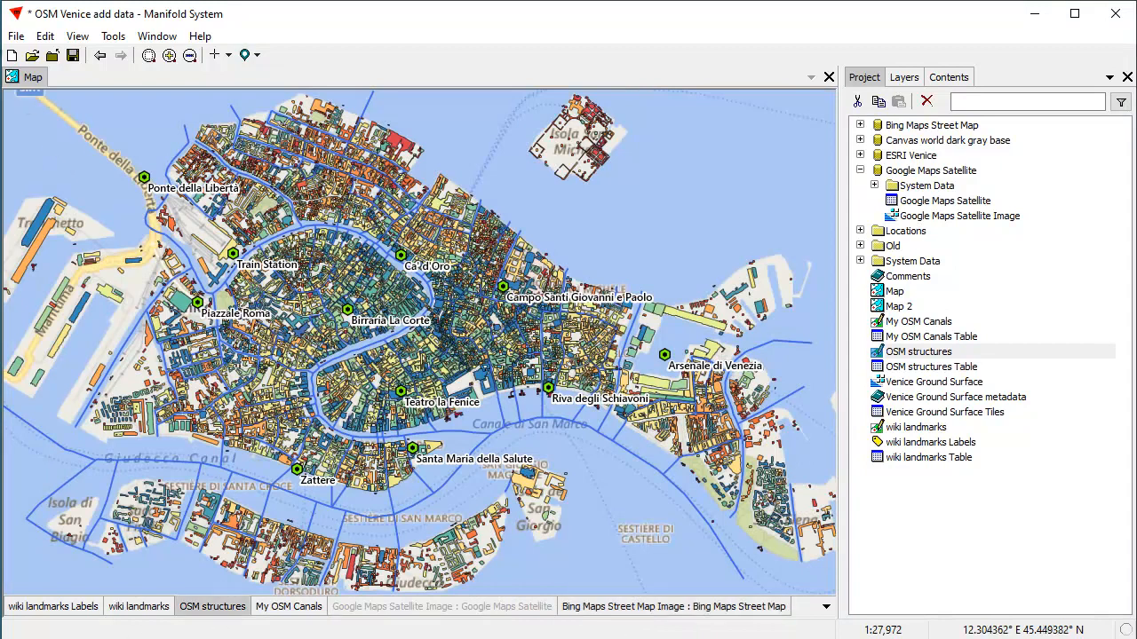
# Start a new data source named PostgreSQL with the type Database: postgresql
pyautogui.click(16, 36)
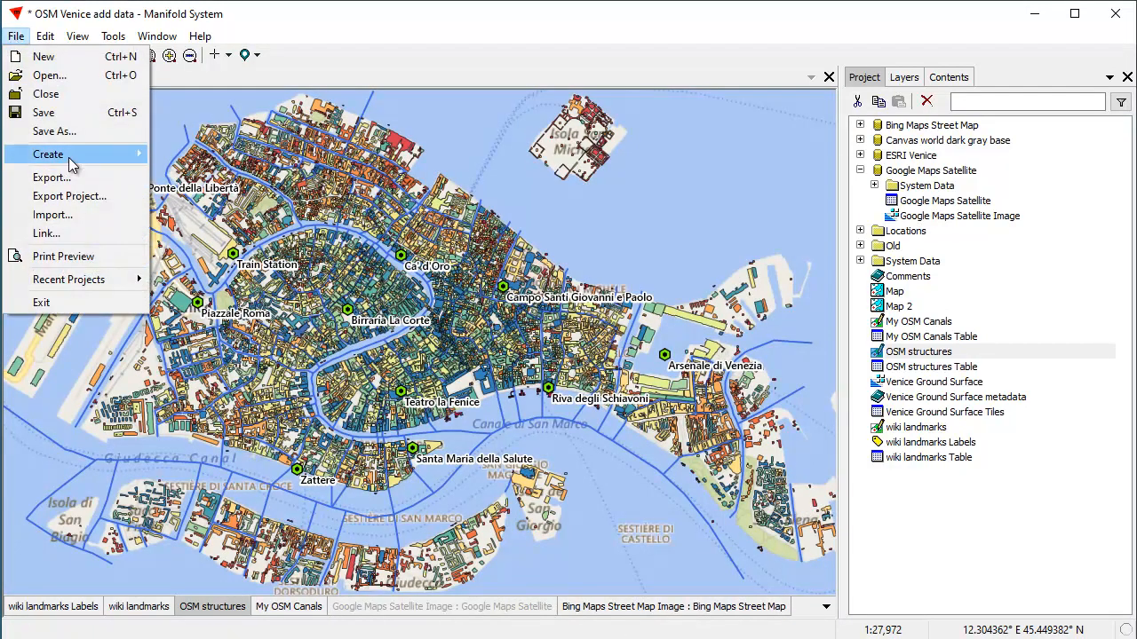
pyautogui.moveTo(71, 165)
pyautogui.moveTo(222, 352)
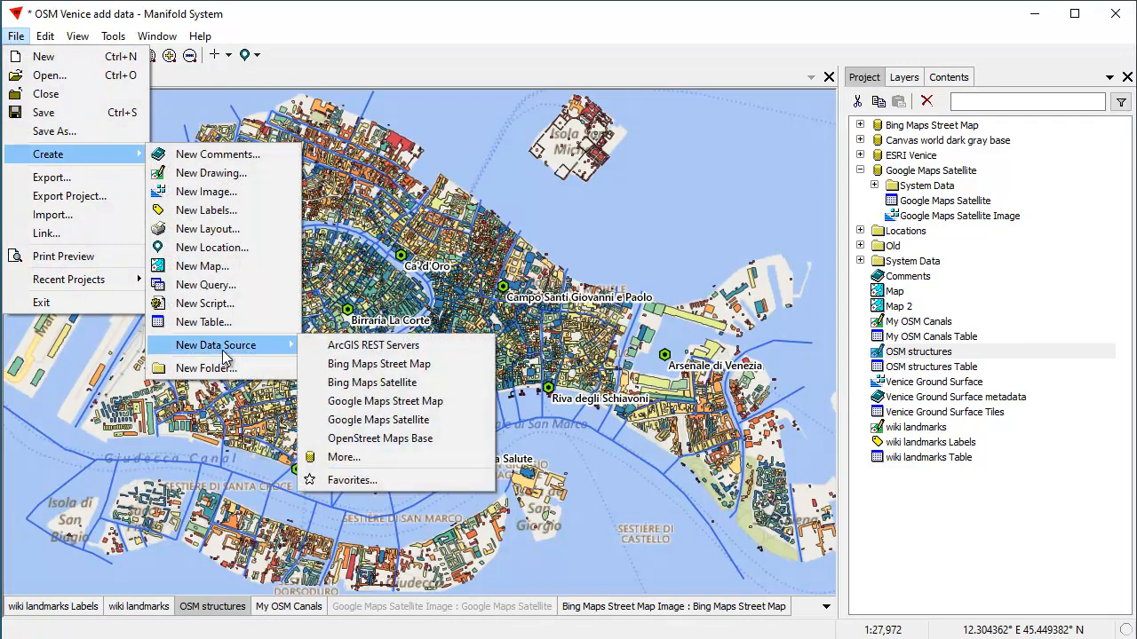
pyautogui.click(315, 457)
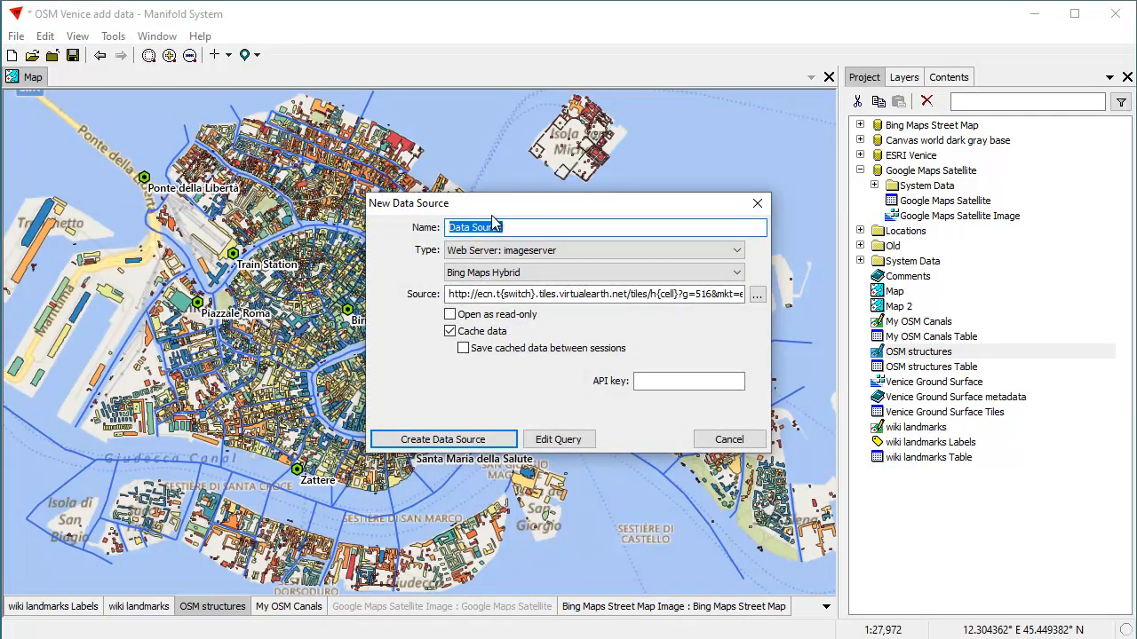
pyautogui.moveTo(518, 215); pyautogui.dragTo(302, 149)
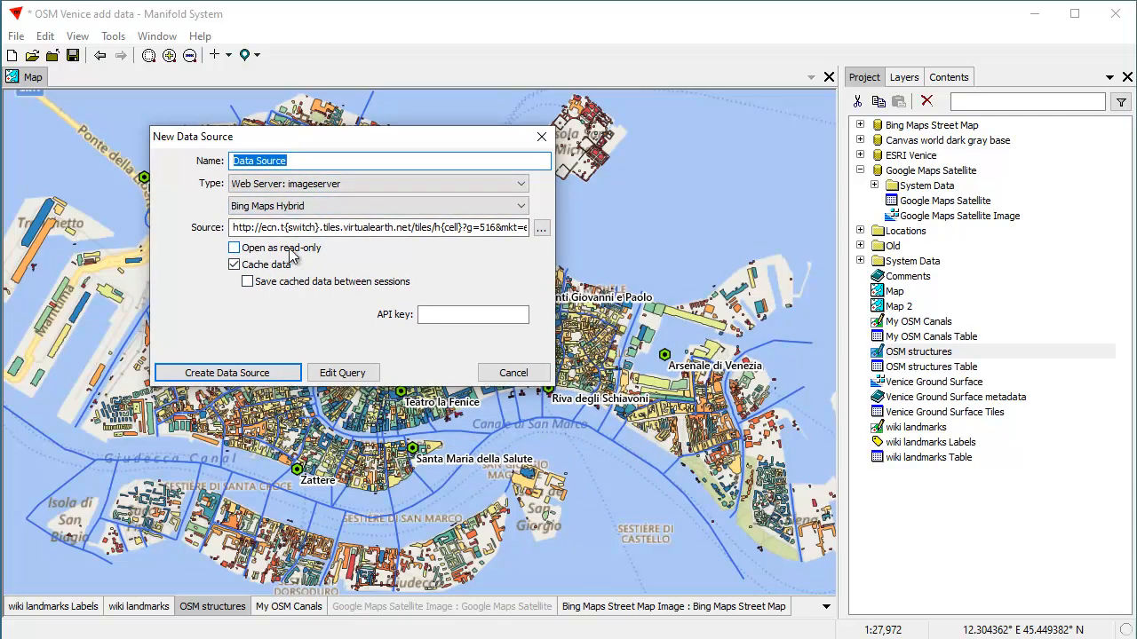
pyautogui.write('PostgreSQL')
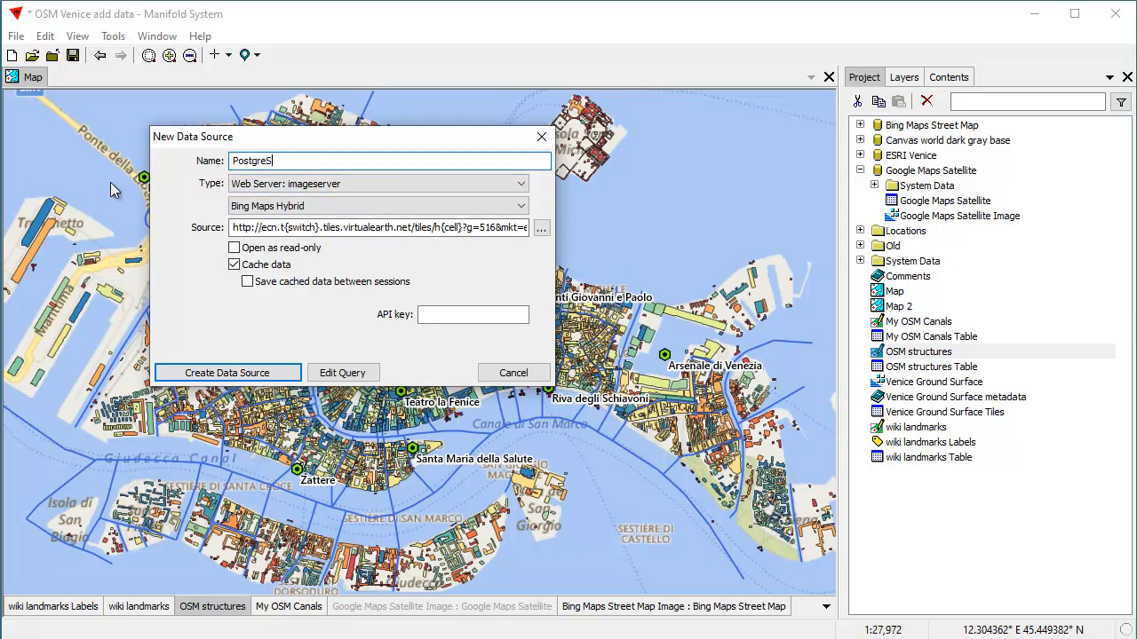
pyautogui.click(514, 184)
pyautogui.moveTo(520, 524); pyautogui.dragTo(465, 229)
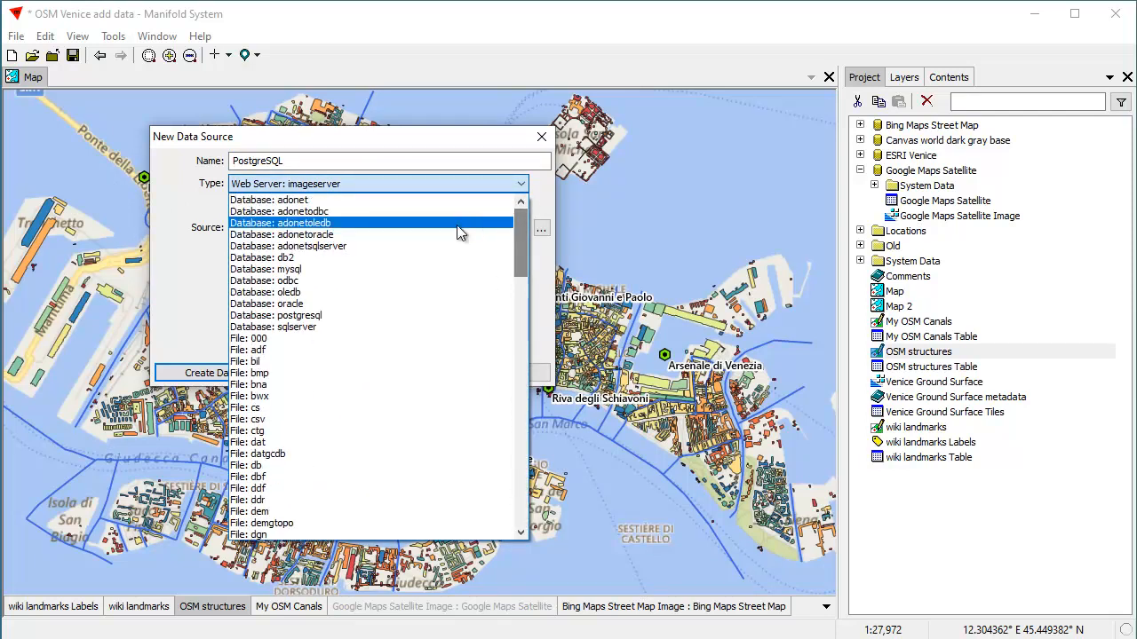
pyautogui.click(322, 318)
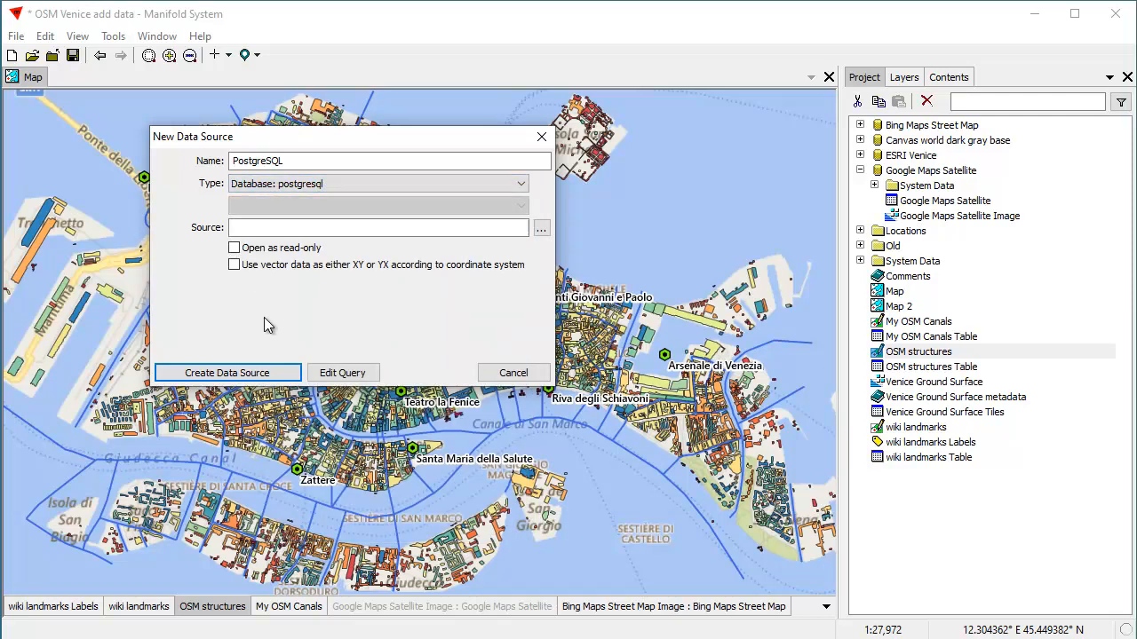
# Fill in the database login with the server address, login name, password and database name, and test the connection before accepting it
pyautogui.click(540, 229)
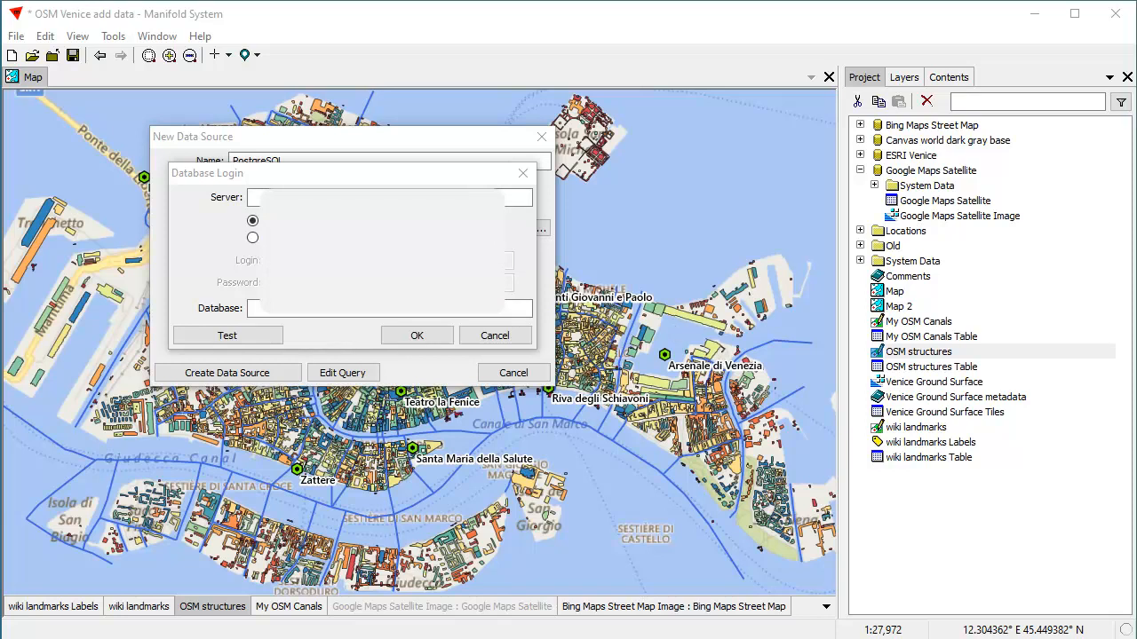
pyautogui.rightClick(285, 200)
pyautogui.click(333, 274)
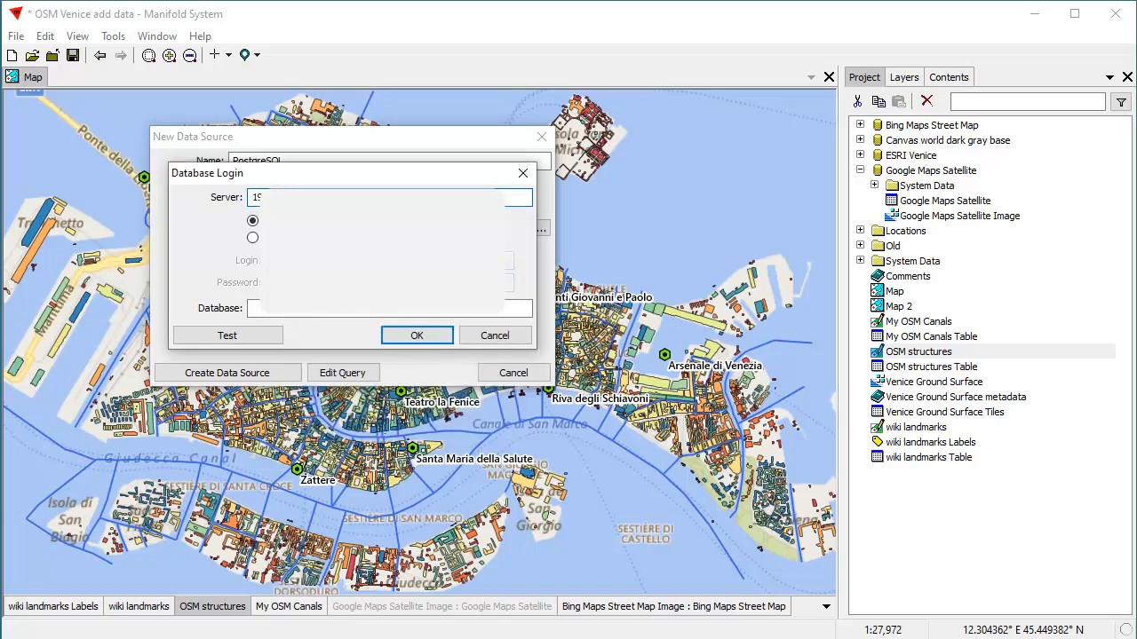
pyautogui.click(254, 238)
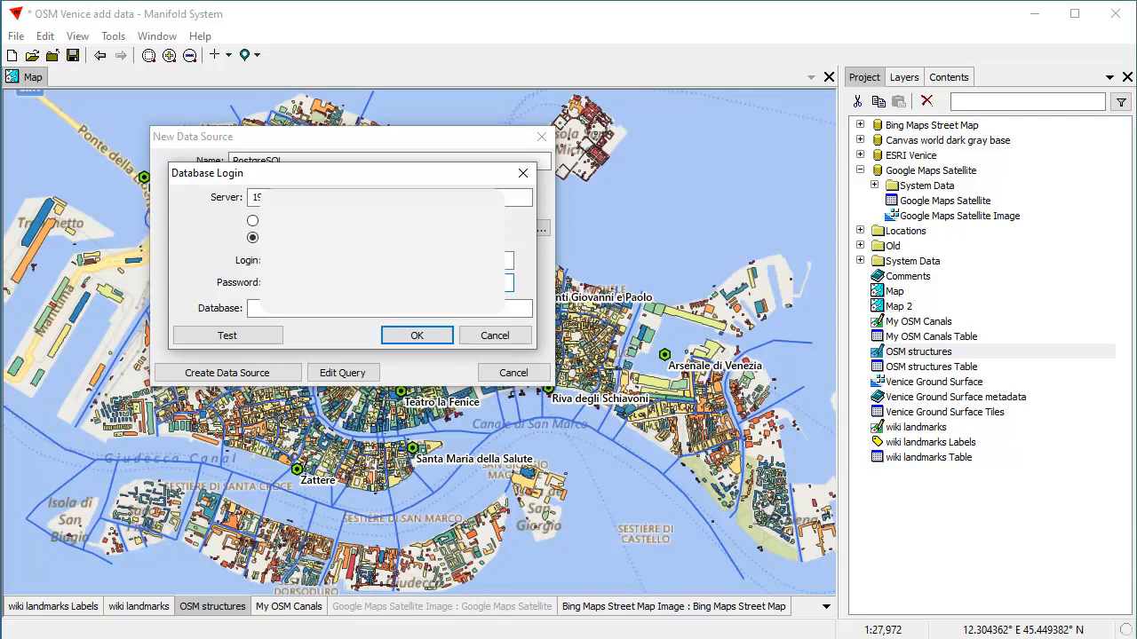
pyautogui.click(256, 308)
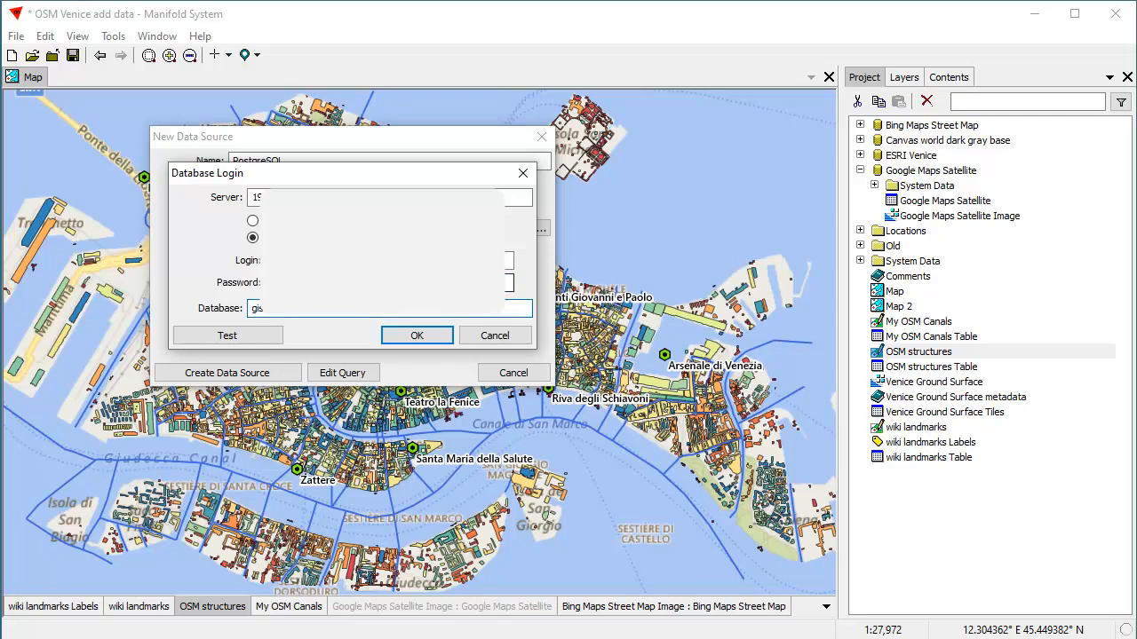
pyautogui.click(262, 335)
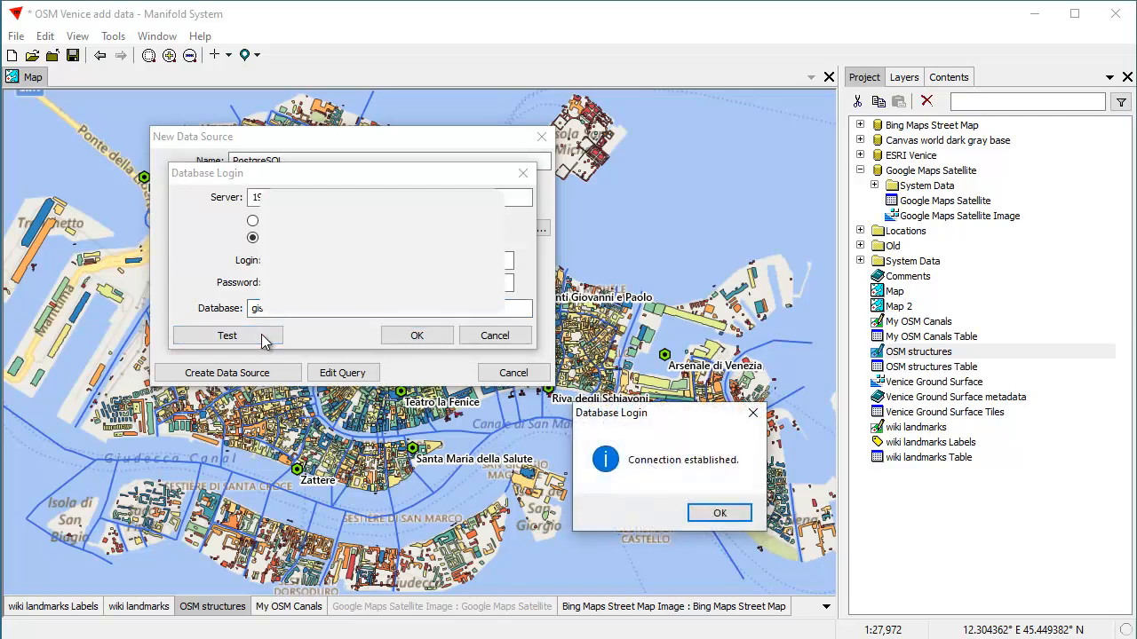
pyautogui.click(720, 514)
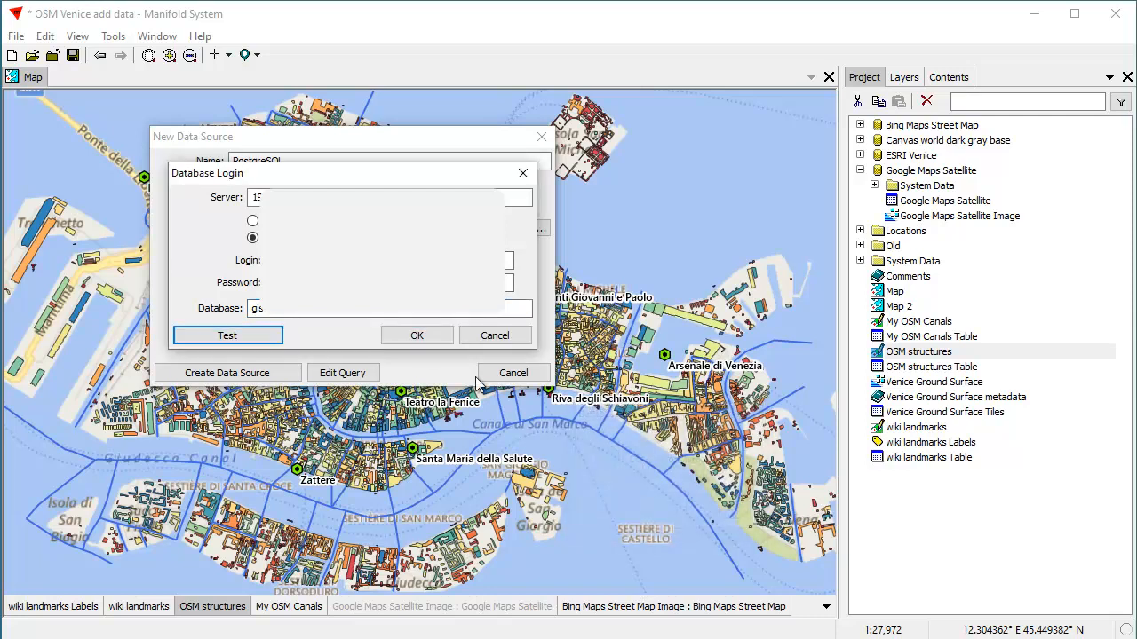
pyautogui.click(417, 337)
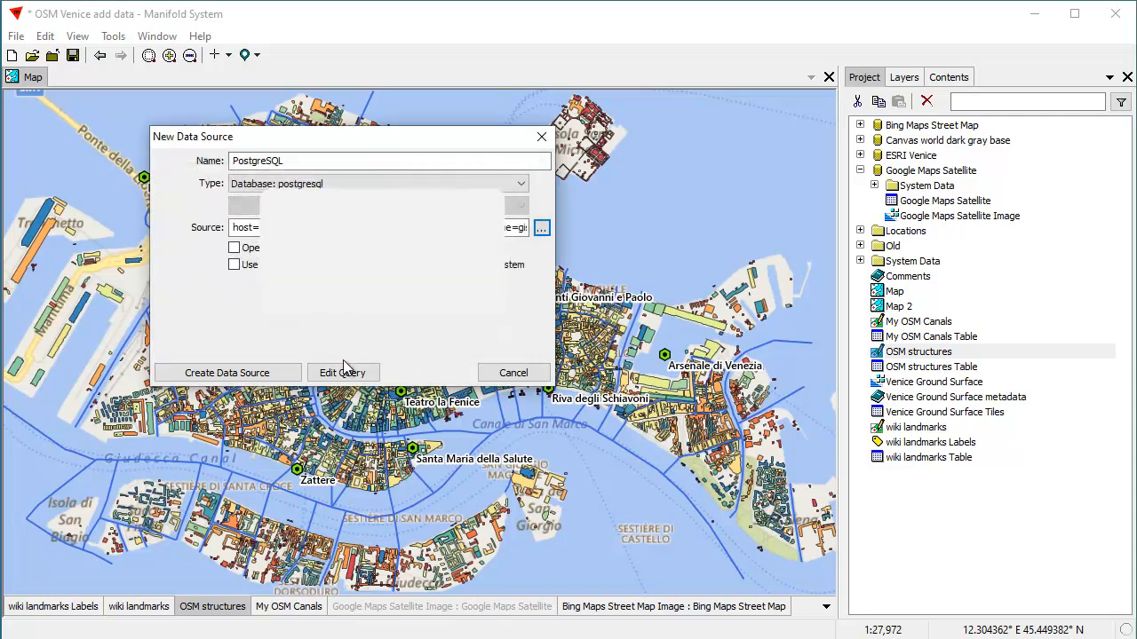
# Create the PostgreSQL data source and expand it in the project to list its contents
pyautogui.click(264, 375)
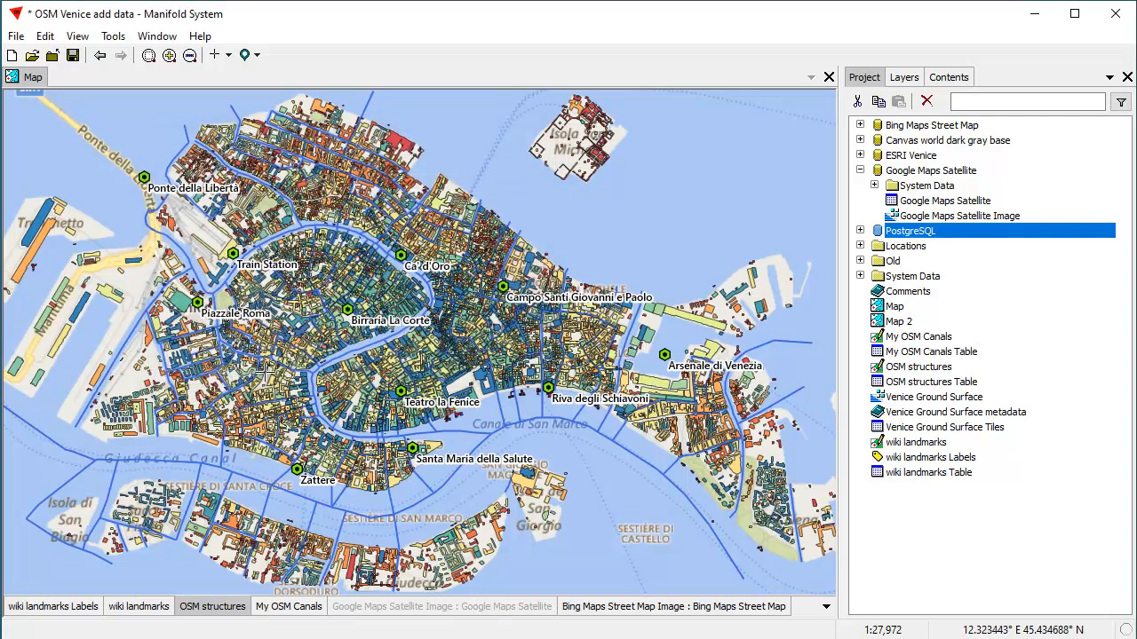
pyautogui.click(860, 231)
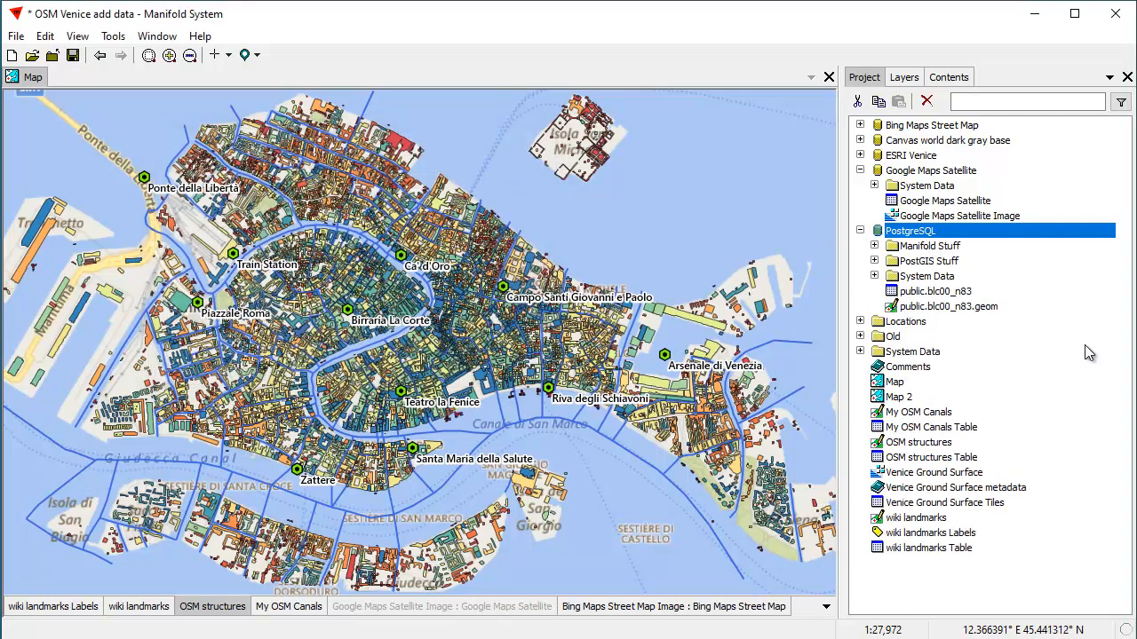
pyautogui.click(1061, 401)
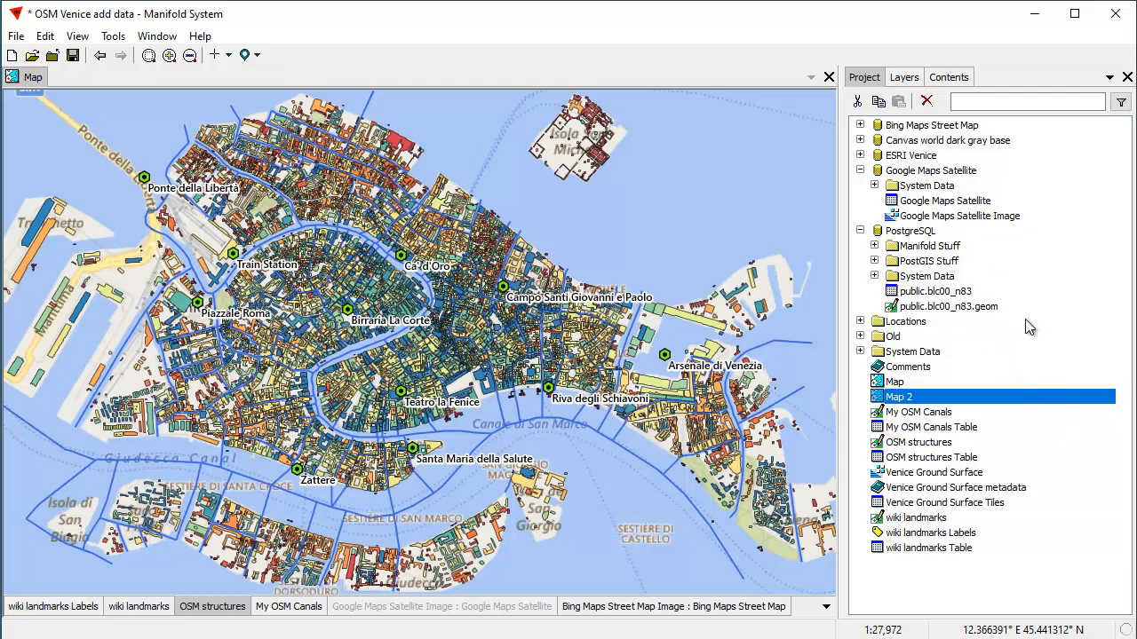
# Copy the OSM structures drawing together with OSM structures Table and paste both into the PostgreSQL data source
pyautogui.click(921, 593)
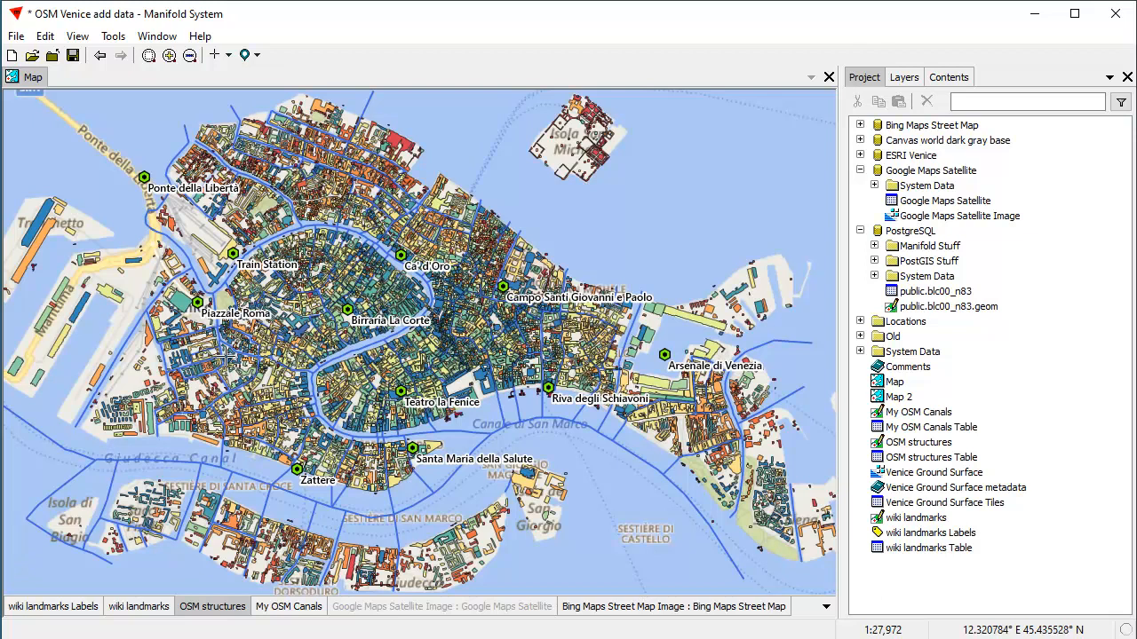
pyautogui.click(213, 608)
pyautogui.click(924, 444)
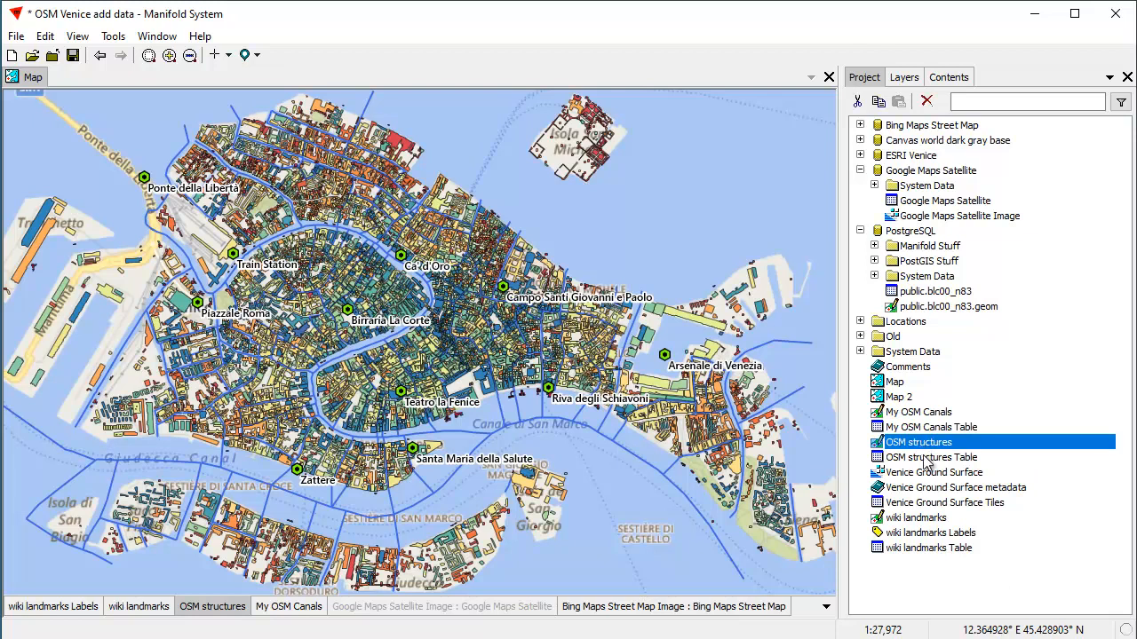
pyautogui.keyDown('shift'); pyautogui.click(928, 457); pyautogui.keyUp('shift')
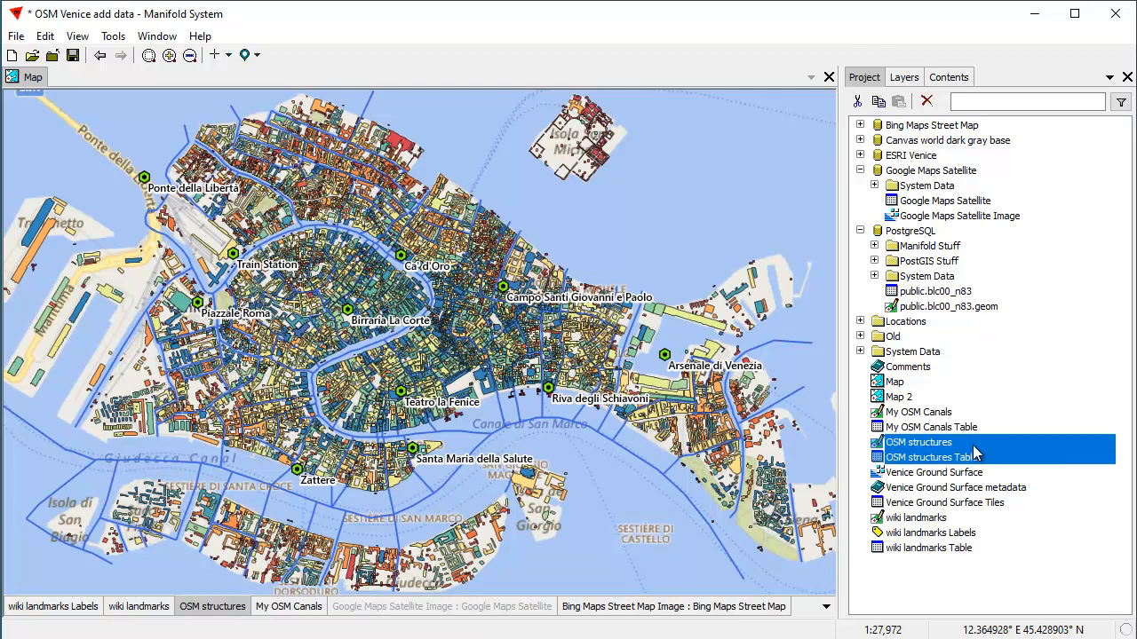
pyautogui.rightClick(1001, 455)
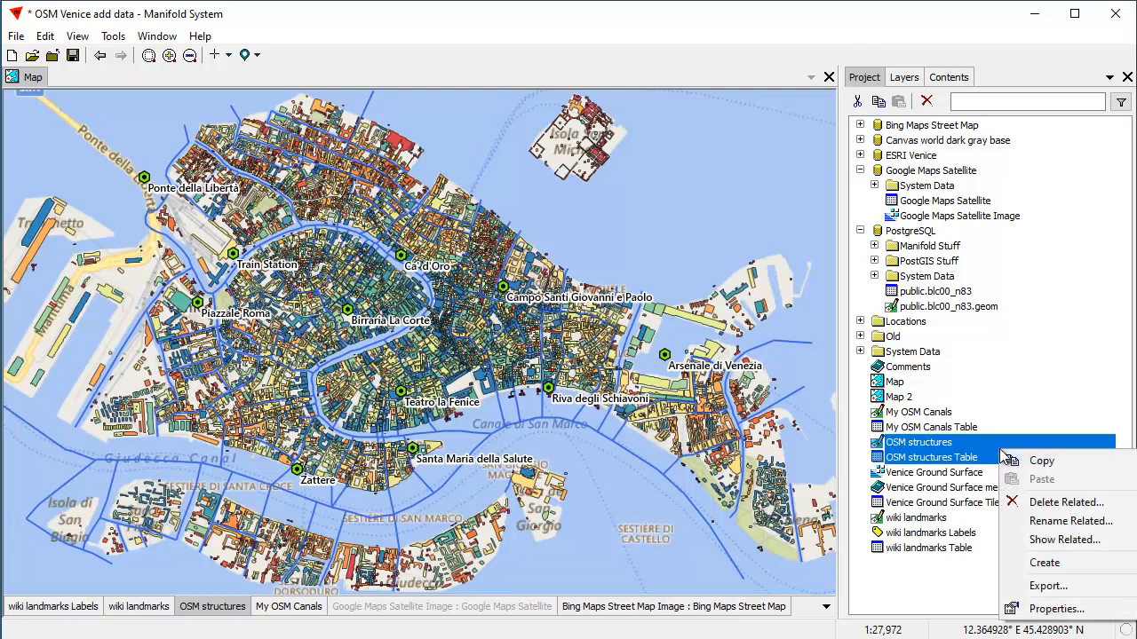
pyautogui.click(1035, 461)
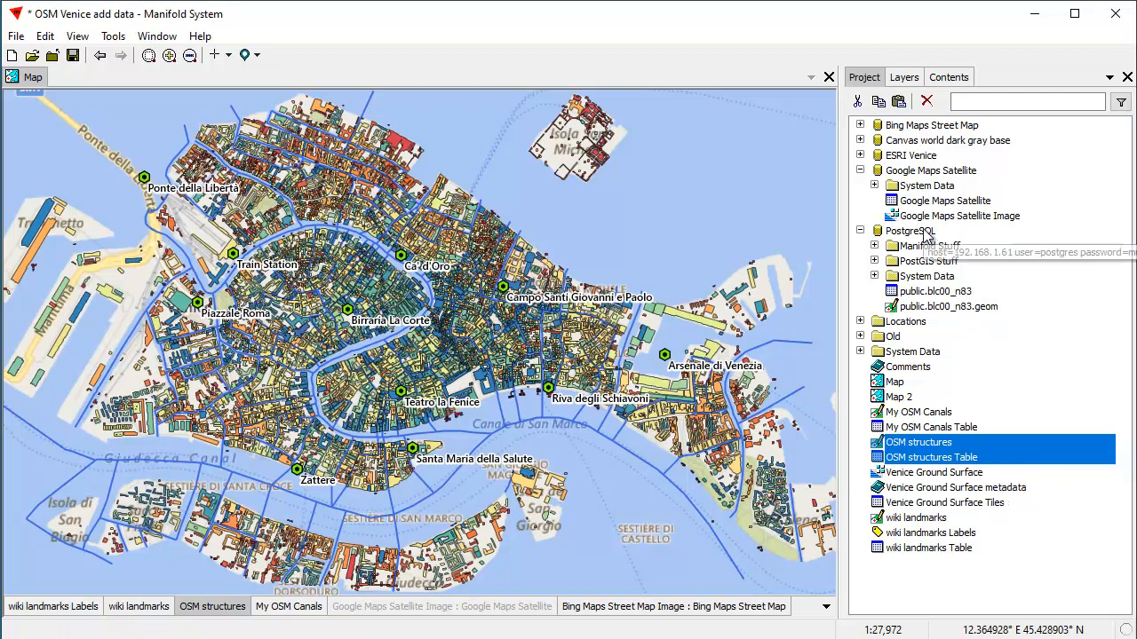
pyautogui.click(924, 231)
pyautogui.rightClick(924, 232)
pyautogui.click(968, 263)
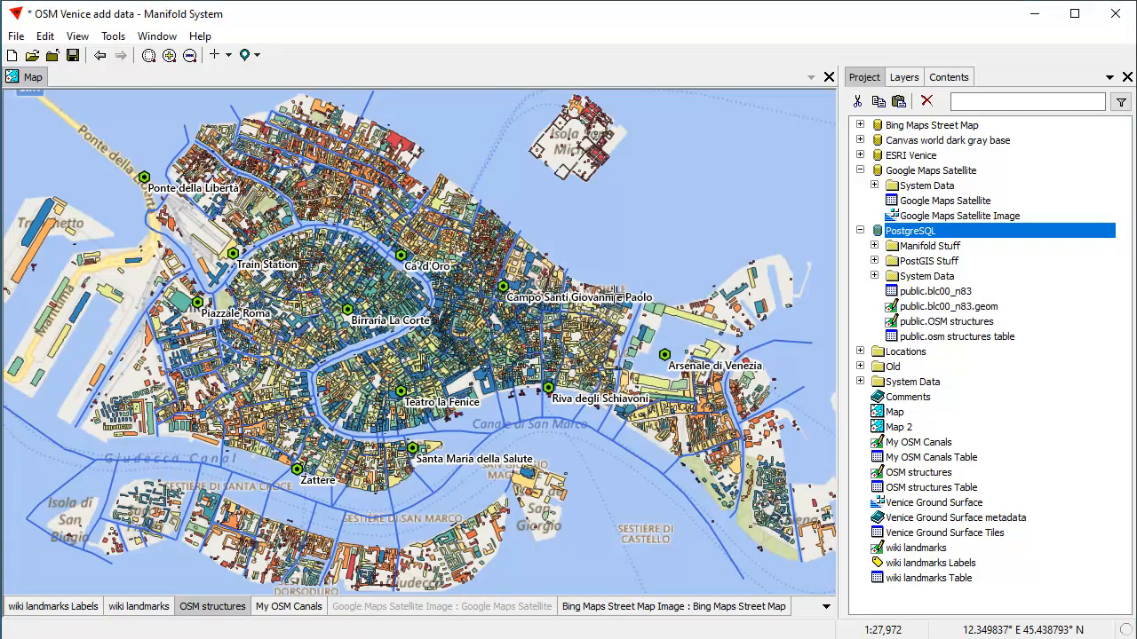
# Open the public.OSM structures drawing from PostgreSQL, examine its buildings at several scales, and close it
pyautogui.click(954, 325)
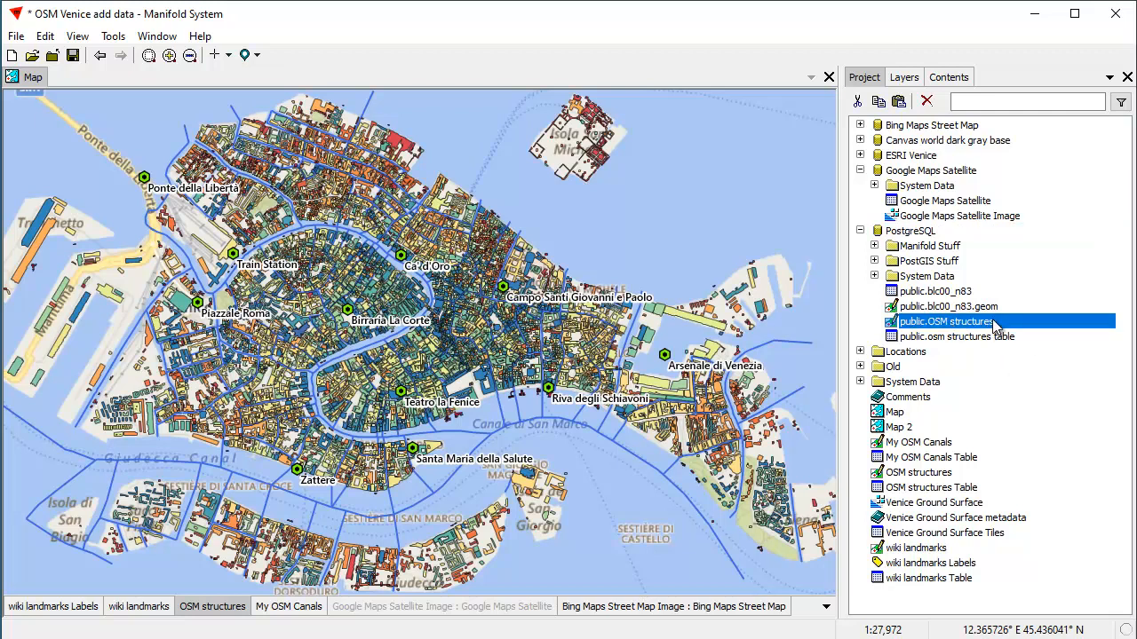
pyautogui.doubleClick(993, 325)
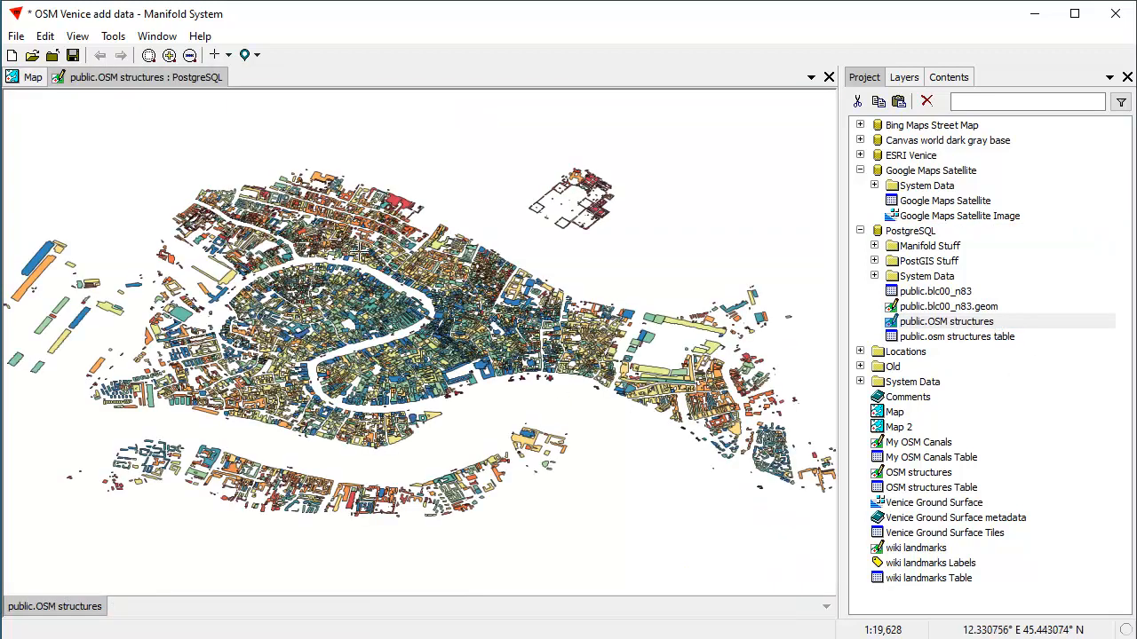
pyautogui.scroll(3, 483, 423)
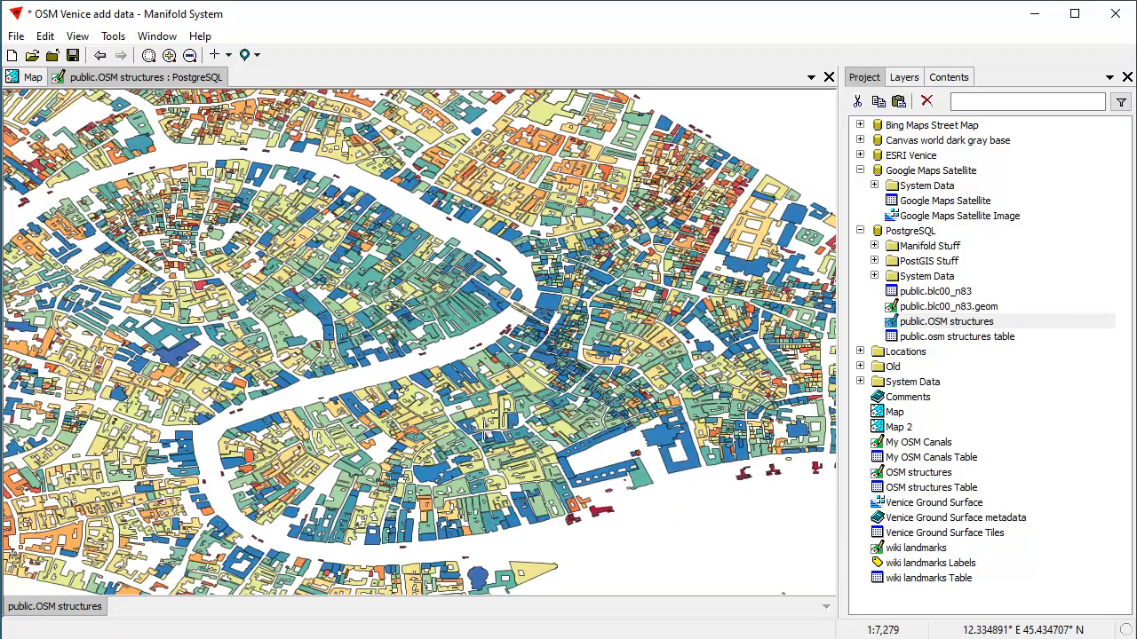
pyautogui.scroll(3, 435, 409)
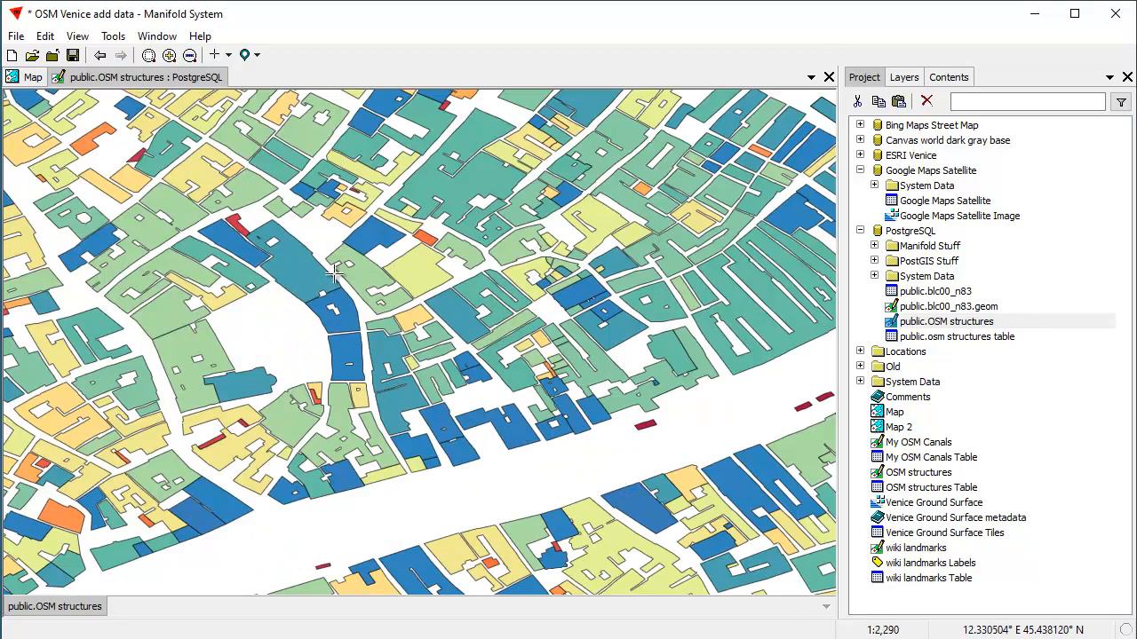
pyautogui.scroll(2, 622, 501)
pyautogui.scroll(-2, 531, 435)
pyautogui.scroll(-2, 587, 449)
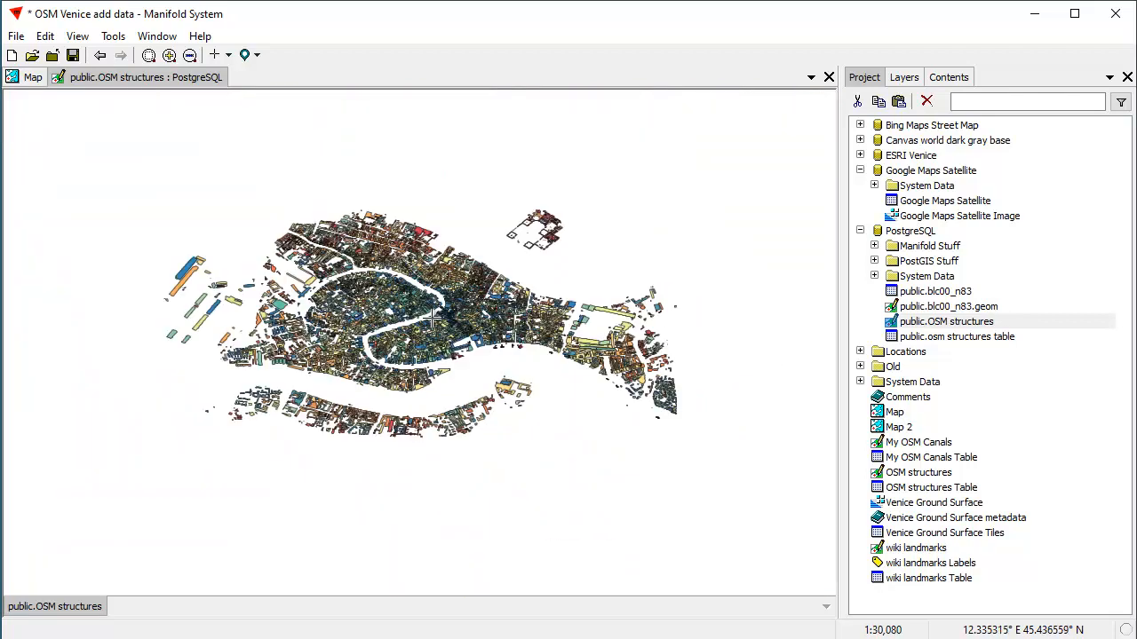
pyautogui.scroll(2, 452, 361)
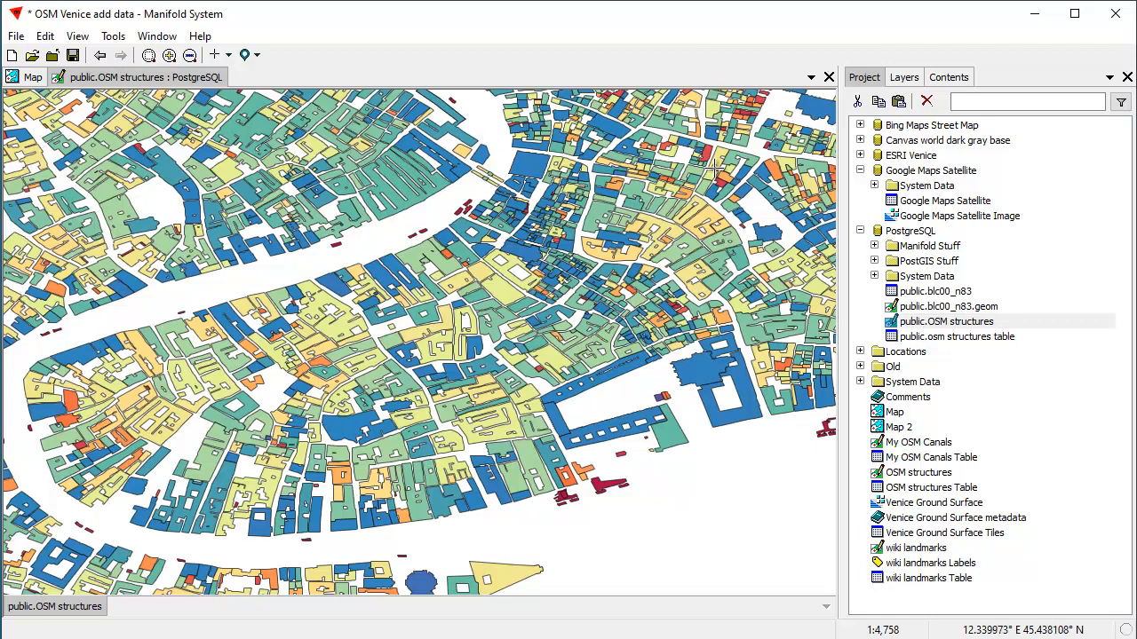
pyautogui.click(828, 78)
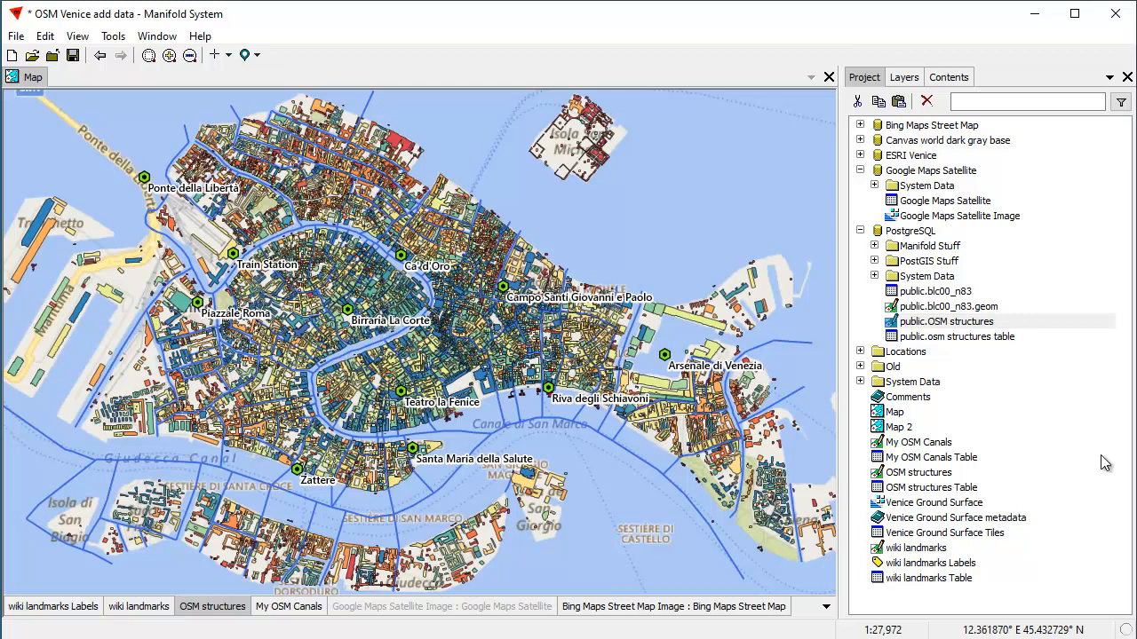
# Hide the local OSM structures layer in the map and add public.OSM structures from PostgreSQL as a layer
pyautogui.click(860, 231)
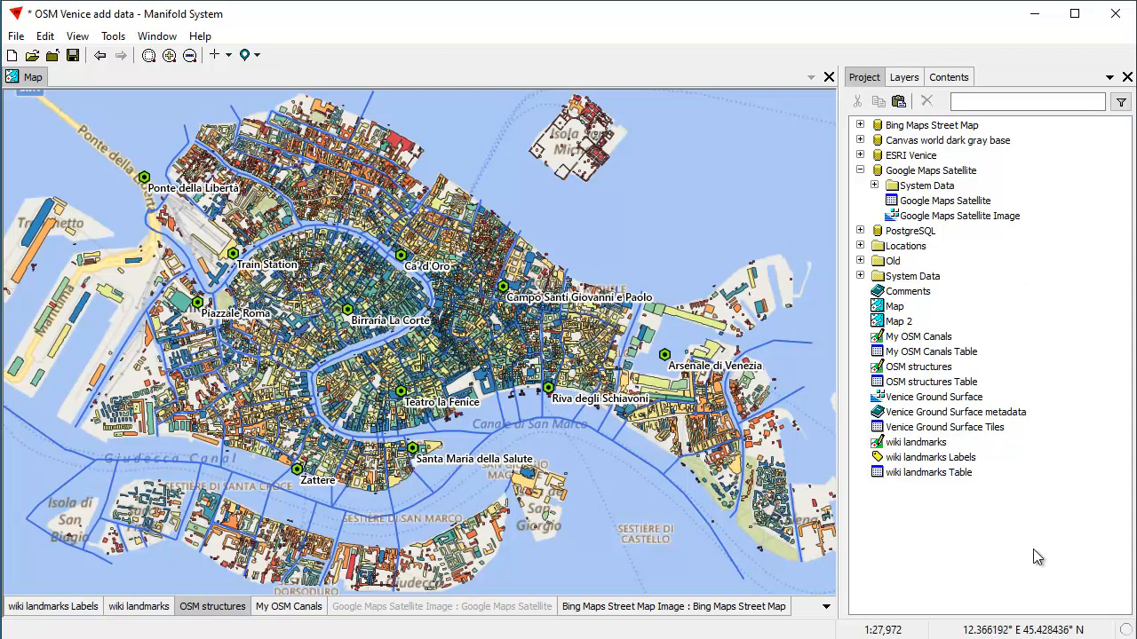
pyautogui.click(860, 231)
pyautogui.click(860, 231)
pyautogui.keyDown('shift'); pyautogui.click(213, 606); pyautogui.keyUp('shift')
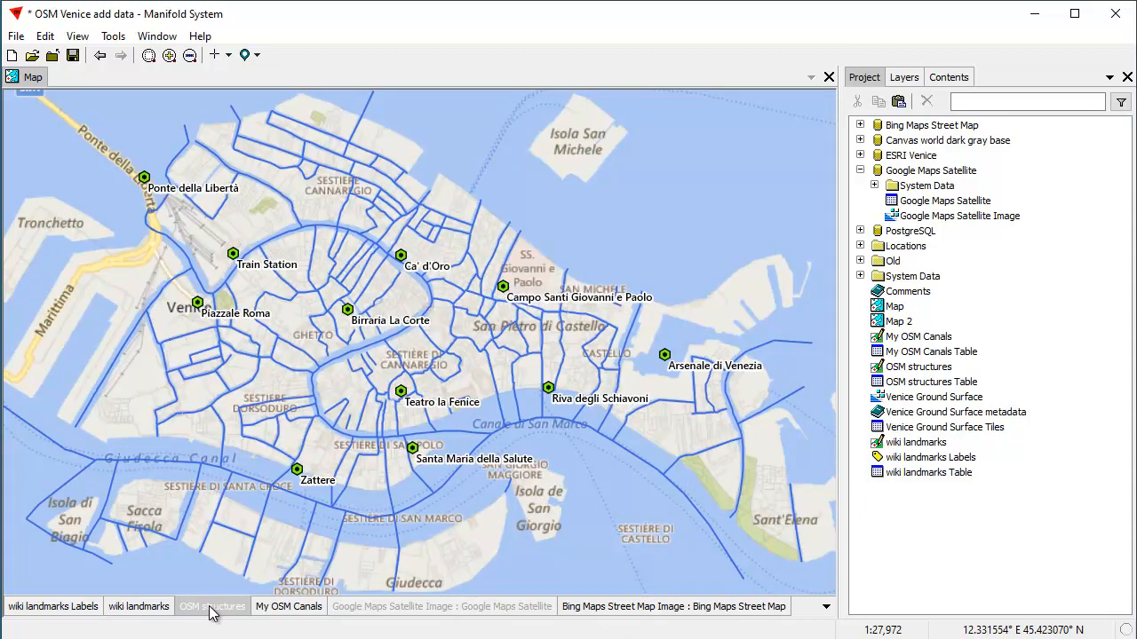
pyautogui.click(860, 230)
pyautogui.moveTo(945, 321); pyautogui.dragTo(684, 331)
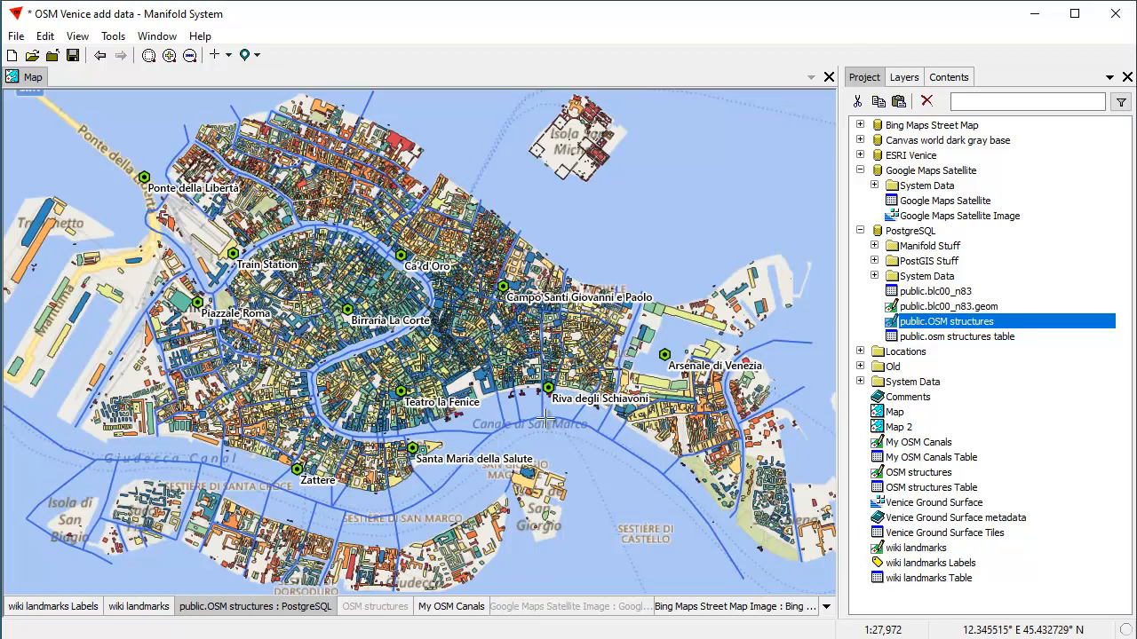
# Remove the public.OSM structures layer from the map and show the local OSM structures layer again
pyautogui.rightClick(279, 613)
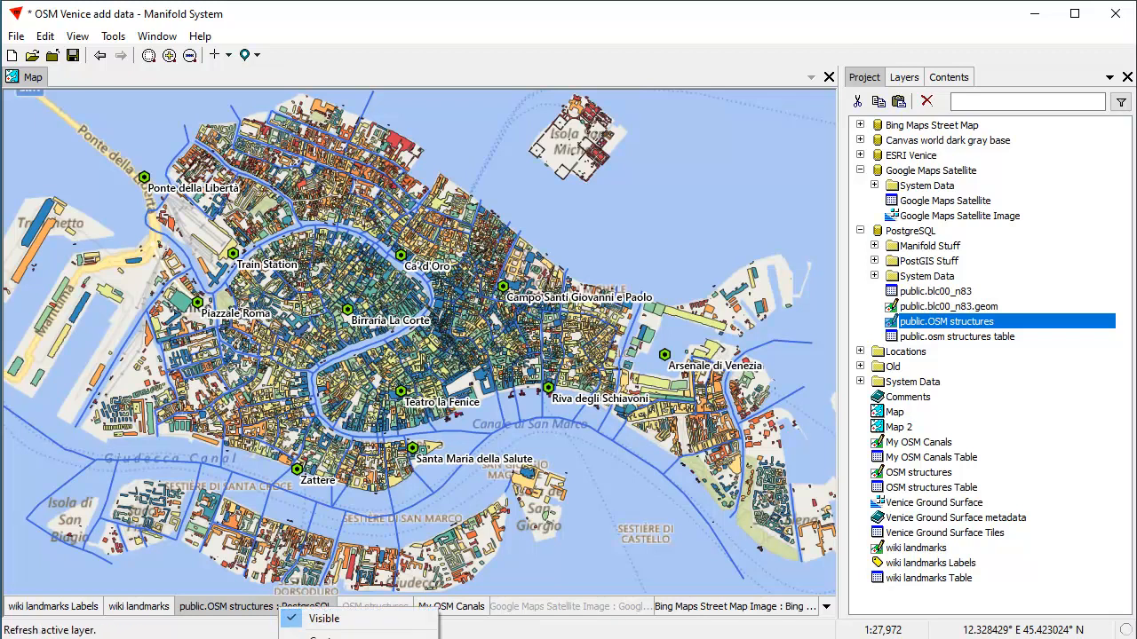
pyautogui.click(355, 633)
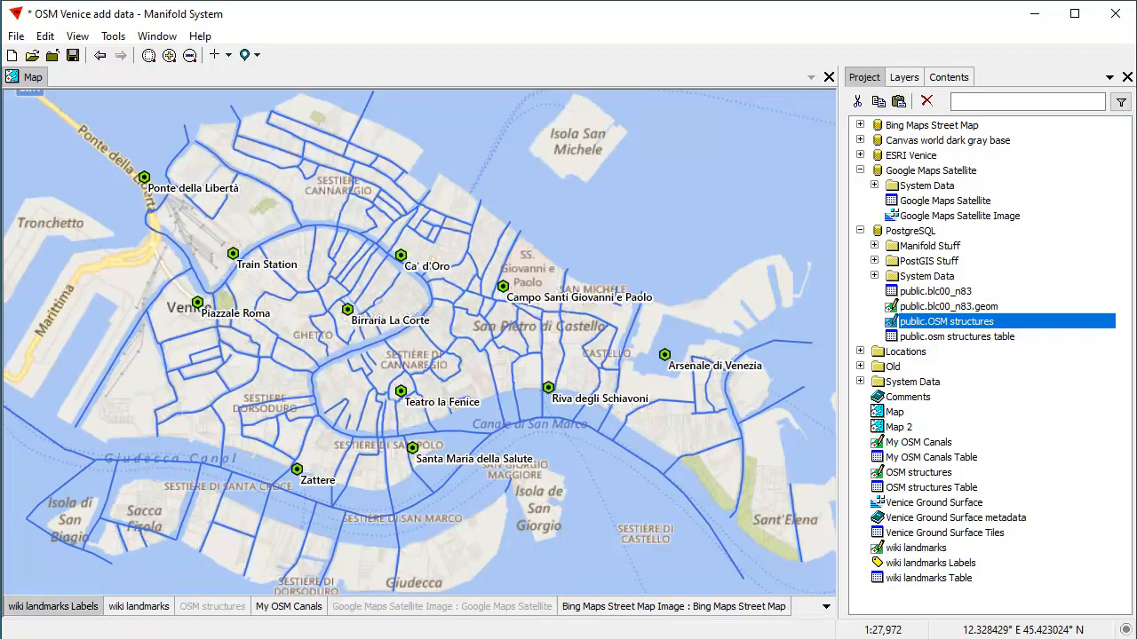
pyautogui.click(238, 611)
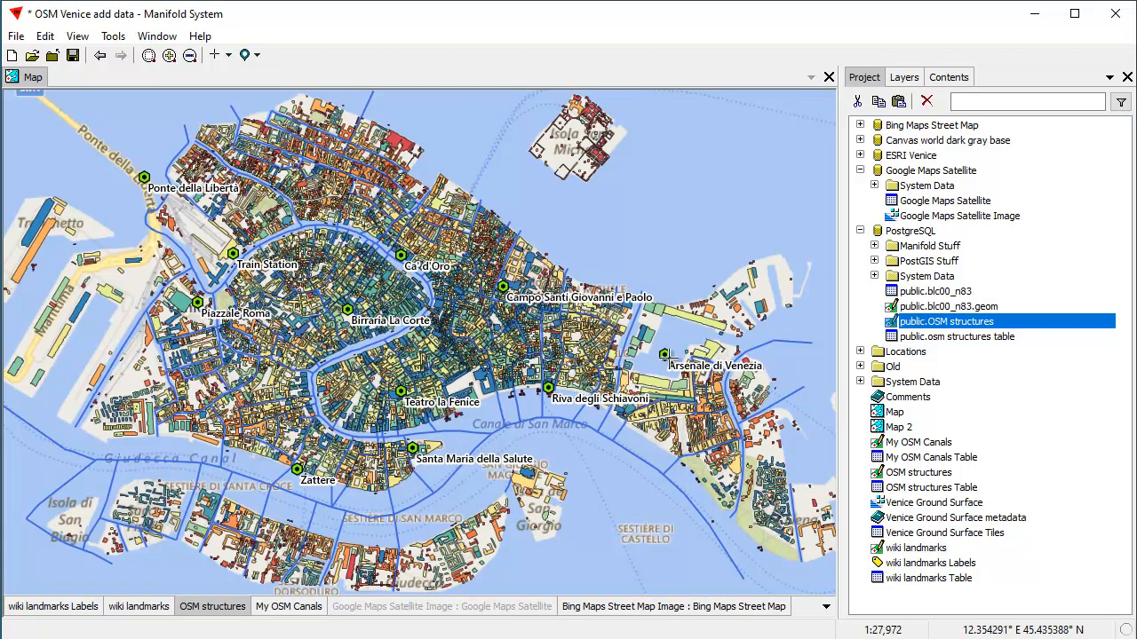
# Delete the PostgreSQL data source from the project and collapse the Google Maps Satellite data source
pyautogui.click(860, 231)
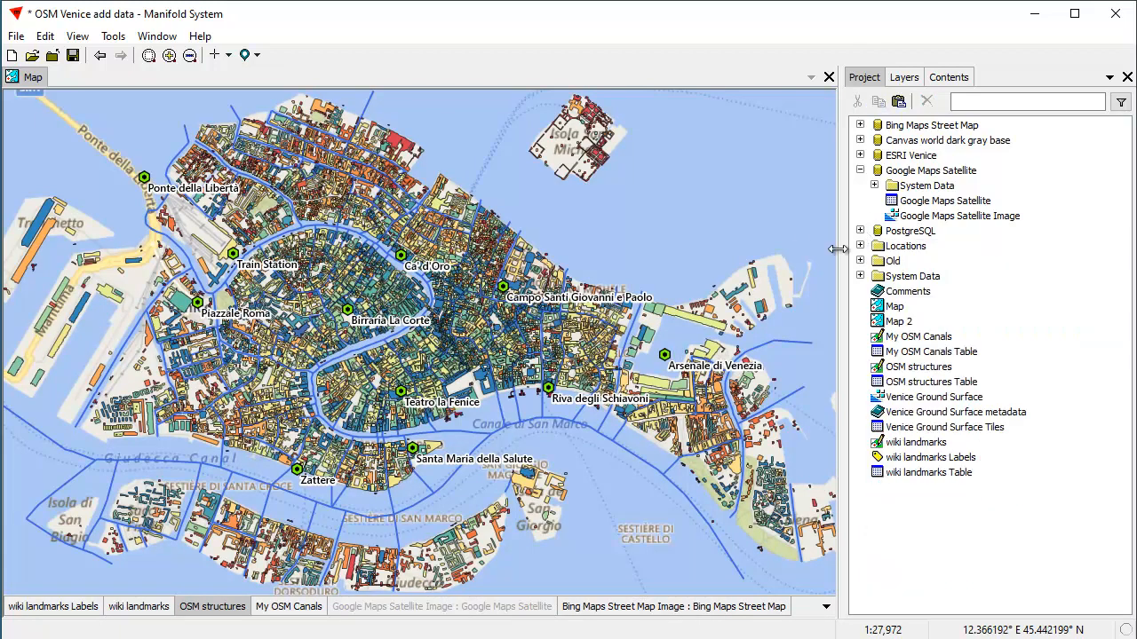
pyautogui.click(910, 233)
pyautogui.click(927, 102)
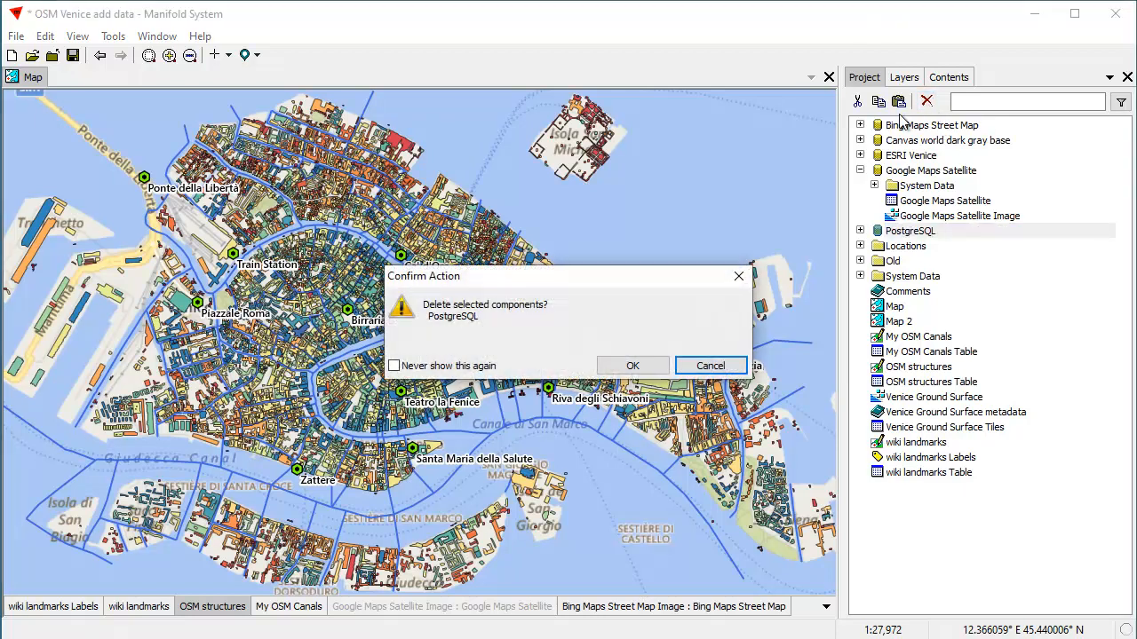
pyautogui.click(631, 364)
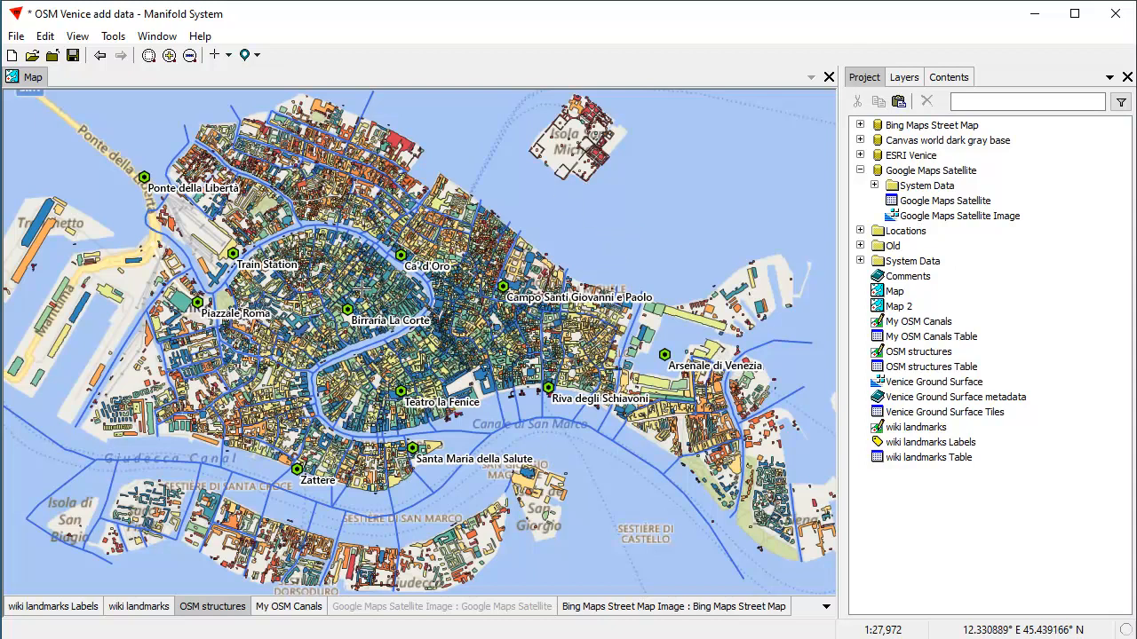
pyautogui.click(860, 171)
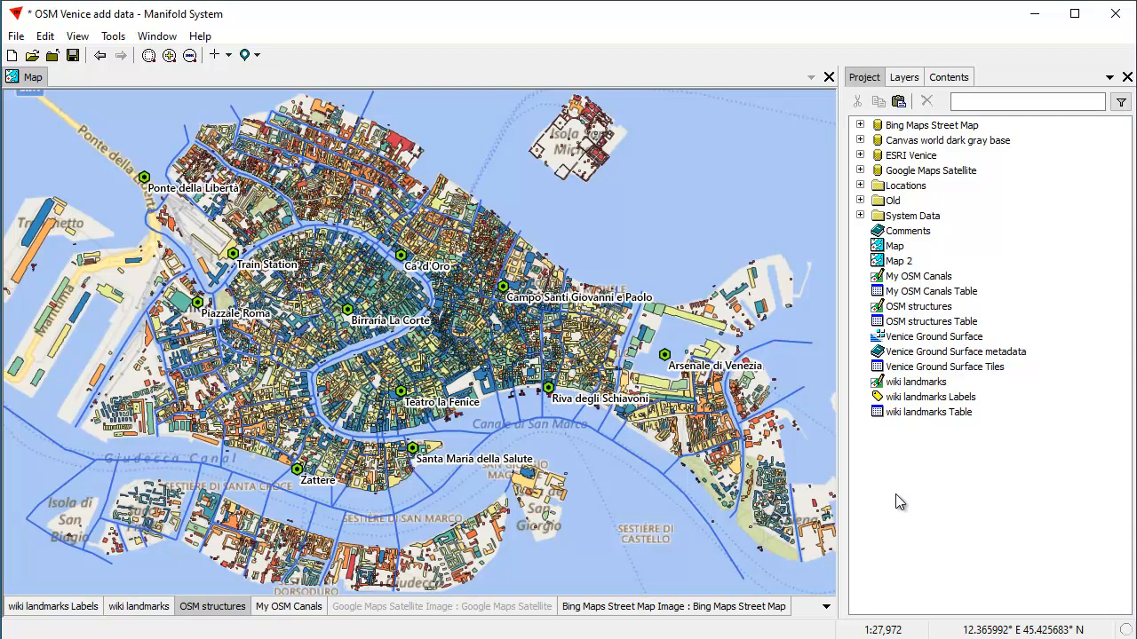
# Create a new layout named Layout in A4 landscape format with margins, and open it
pyautogui.rightClick(867, 460)
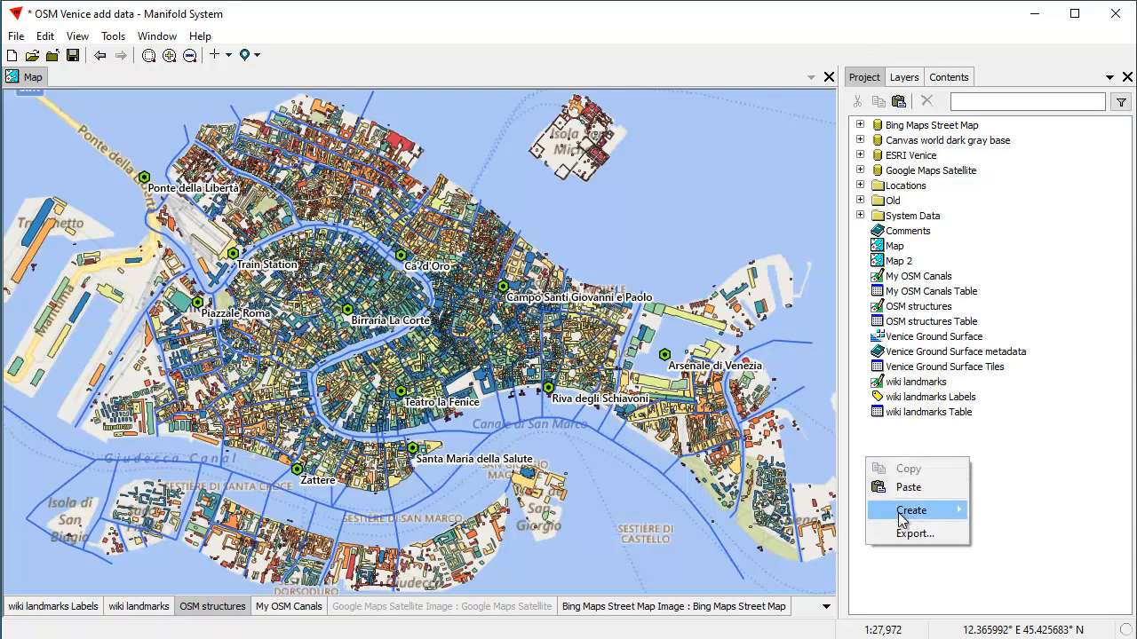
pyautogui.moveTo(911, 511)
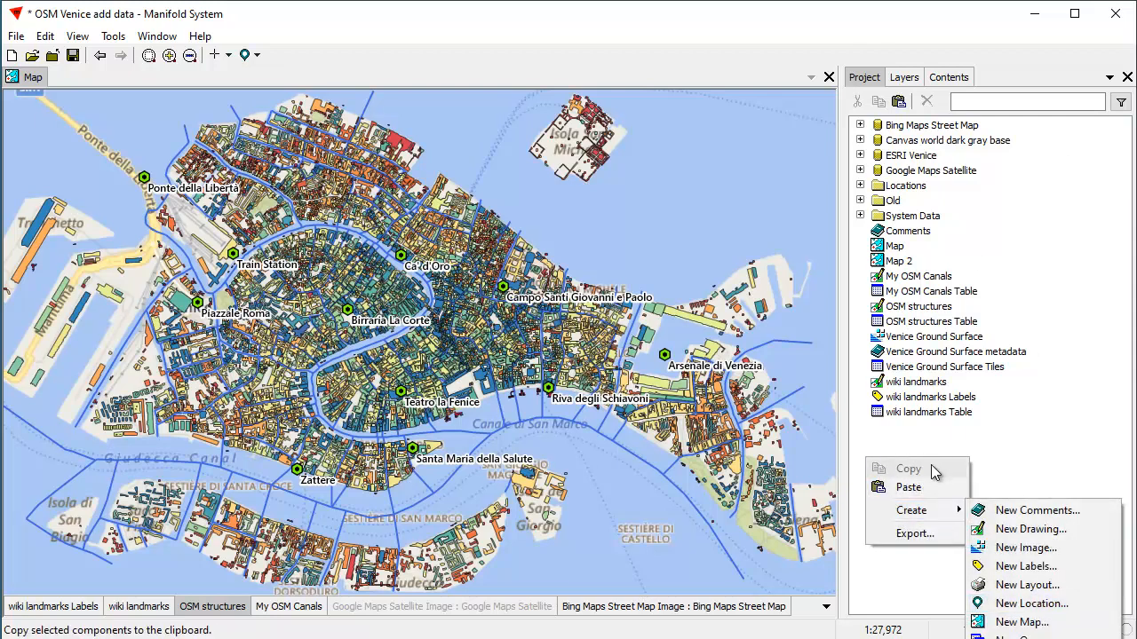
pyautogui.click(16, 37)
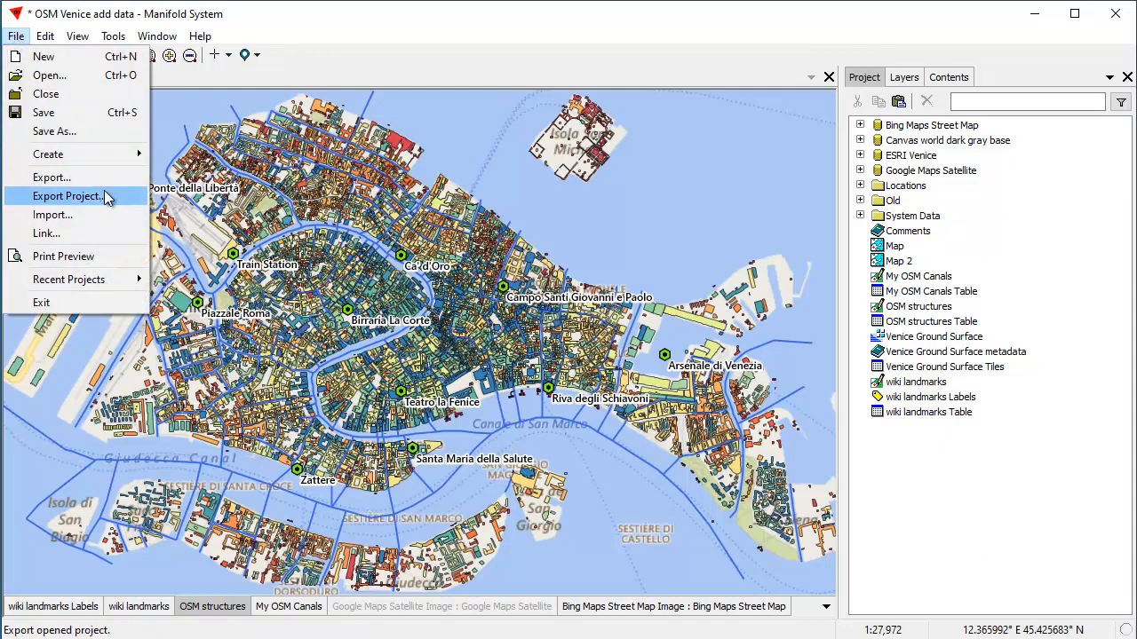
pyautogui.moveTo(79, 155)
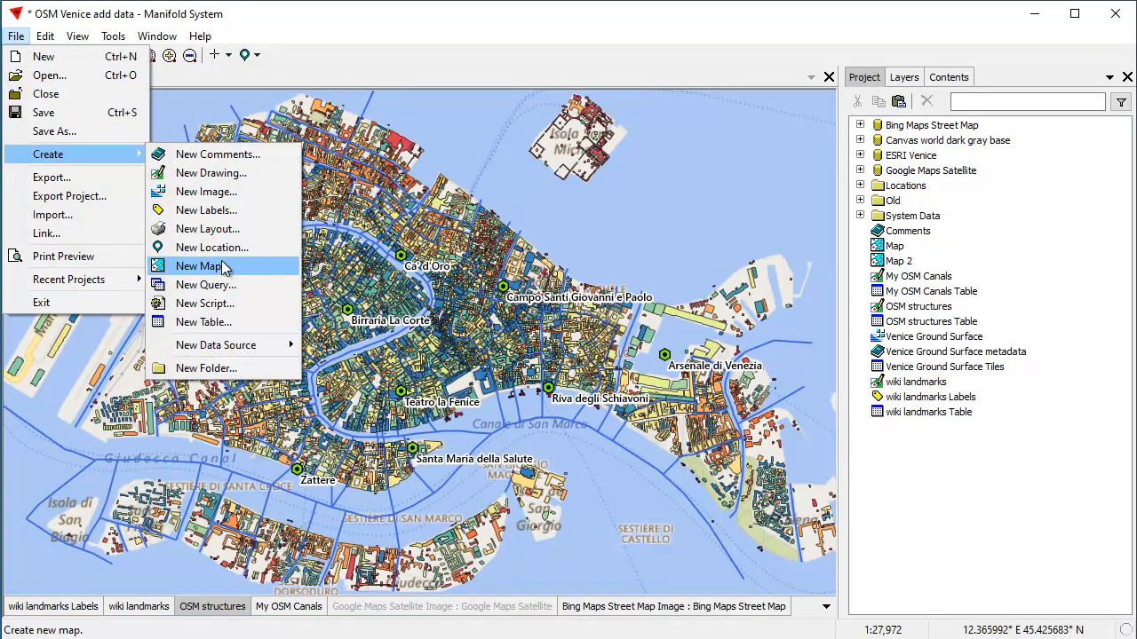
pyautogui.click(222, 230)
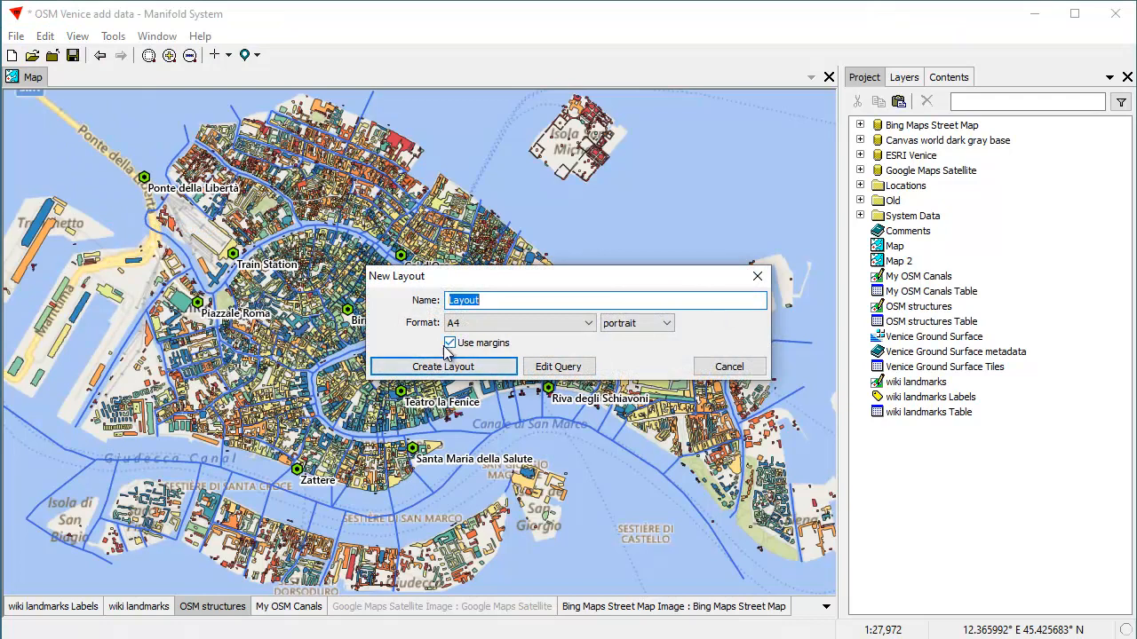
pyautogui.click(671, 323)
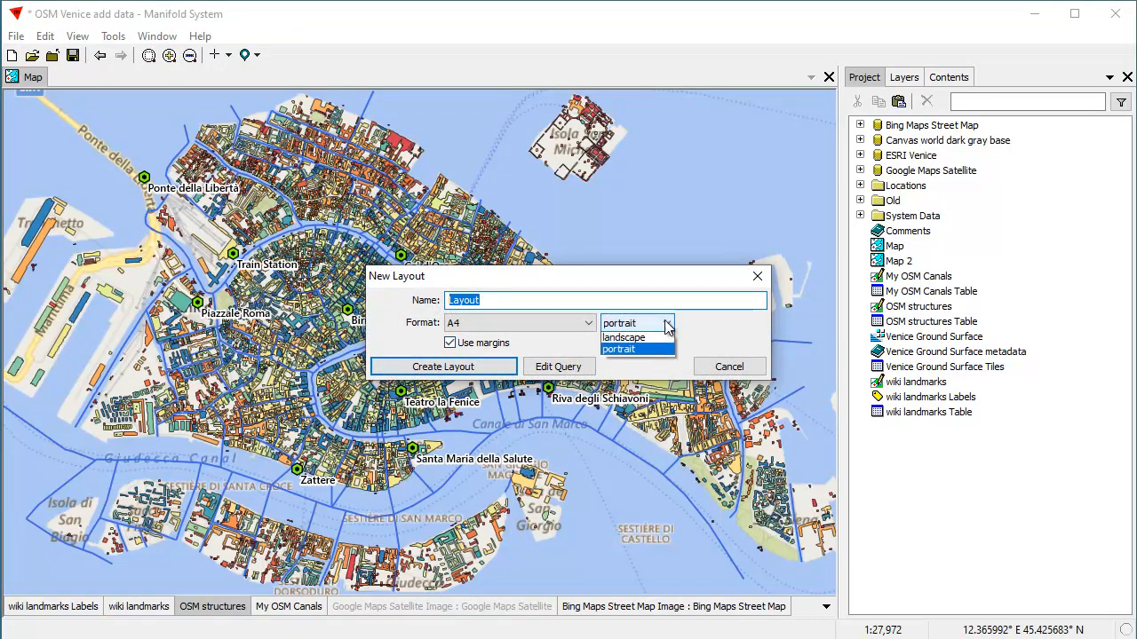
pyautogui.click(655, 350)
pyautogui.click(471, 366)
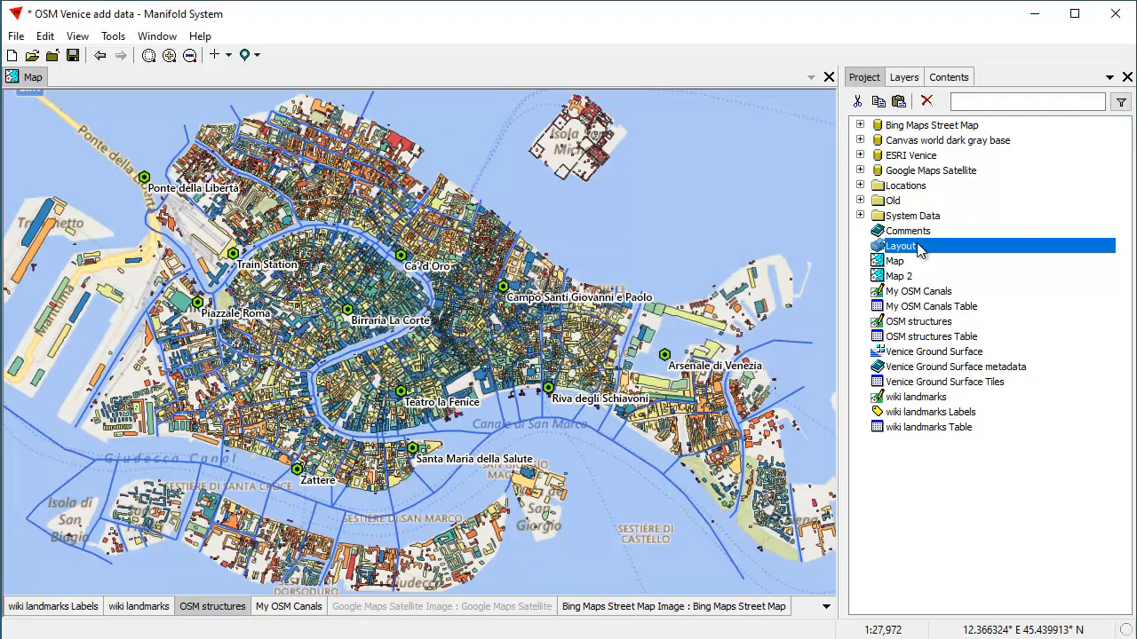
pyautogui.doubleClick(917, 245)
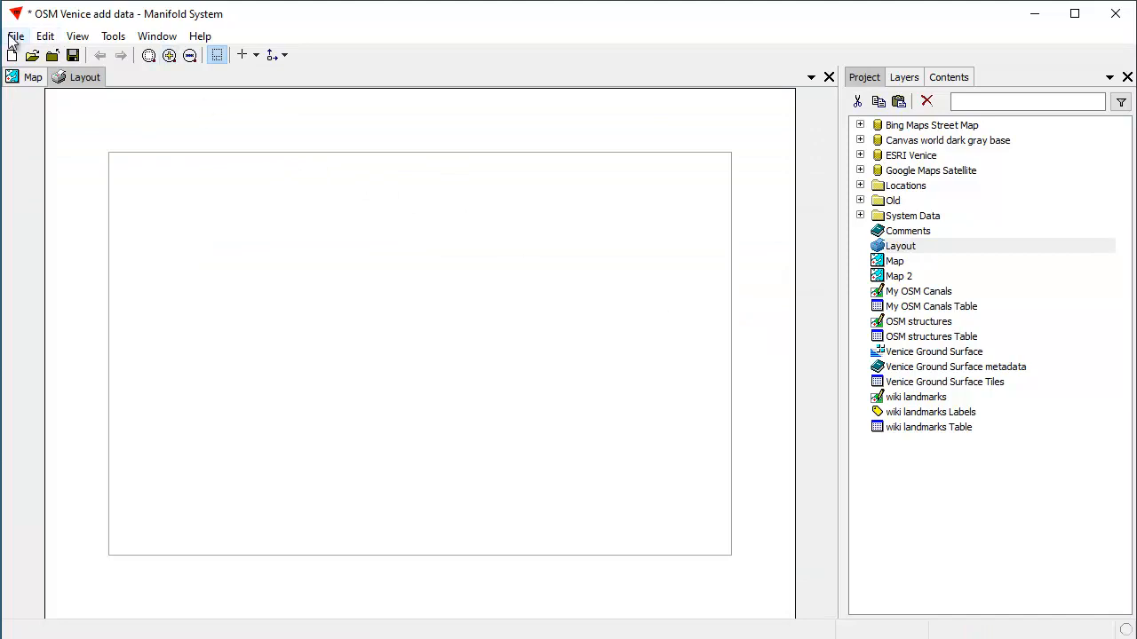
# Set the left, bottom, right and top page margins of the layout to 10 mm each
pyautogui.click(15, 36)
pyautogui.click(51, 255)
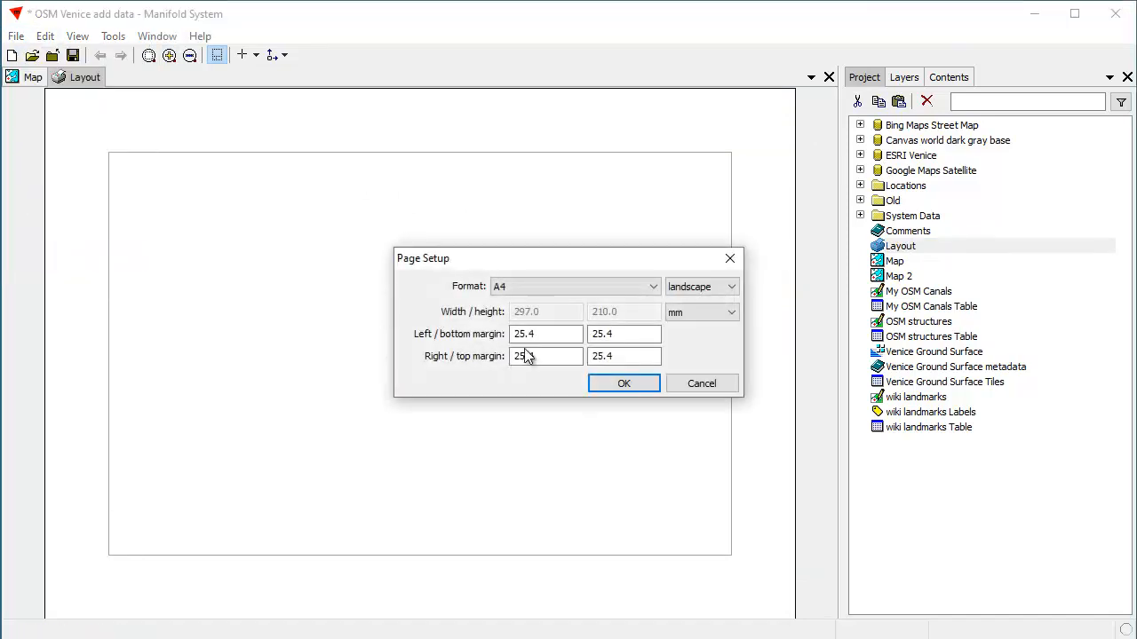
pyautogui.doubleClick(554, 337)
pyautogui.hotkey('shift', 'Home')
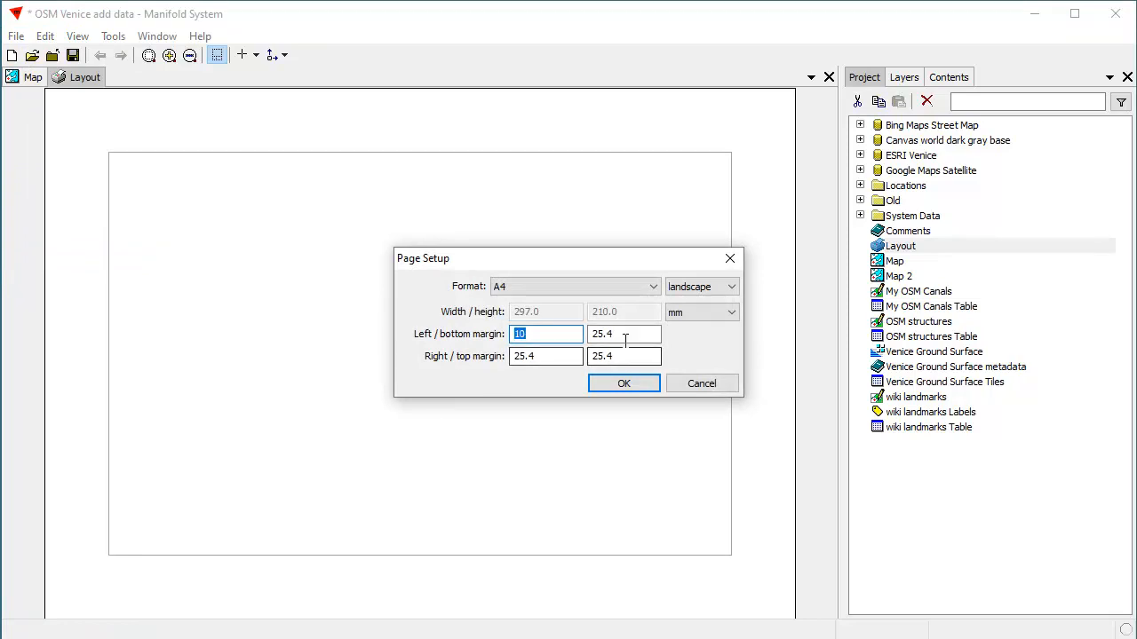
pyautogui.press('Tab')
pyautogui.write('10')
pyautogui.press('Tab')
pyautogui.write('10')
pyautogui.press('Tab')
pyautogui.write('10')
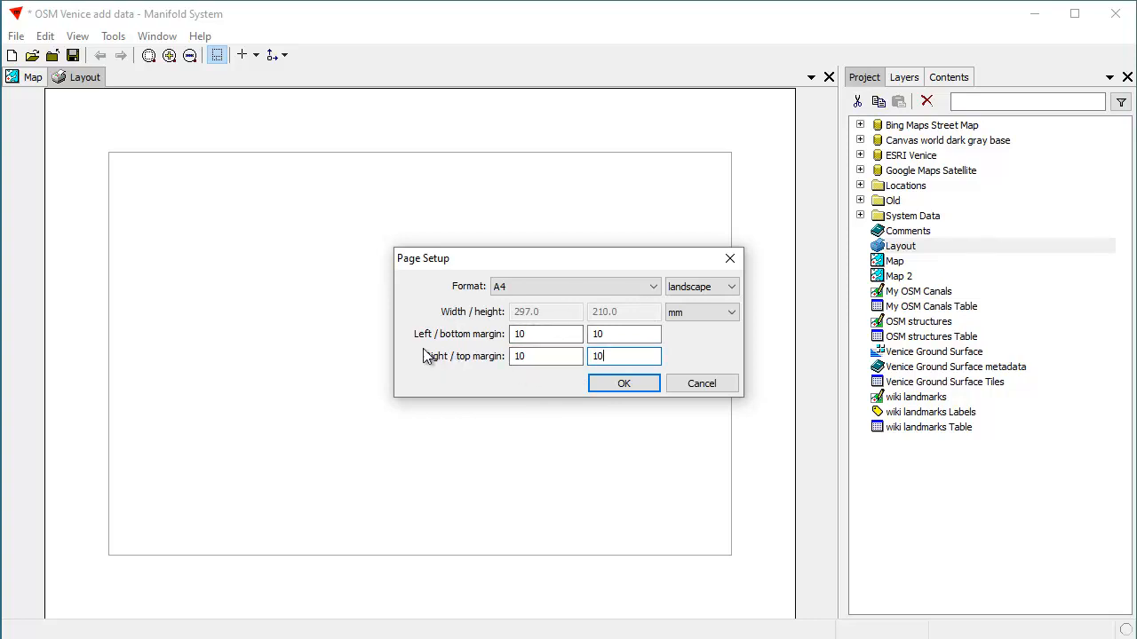
pyautogui.click(625, 388)
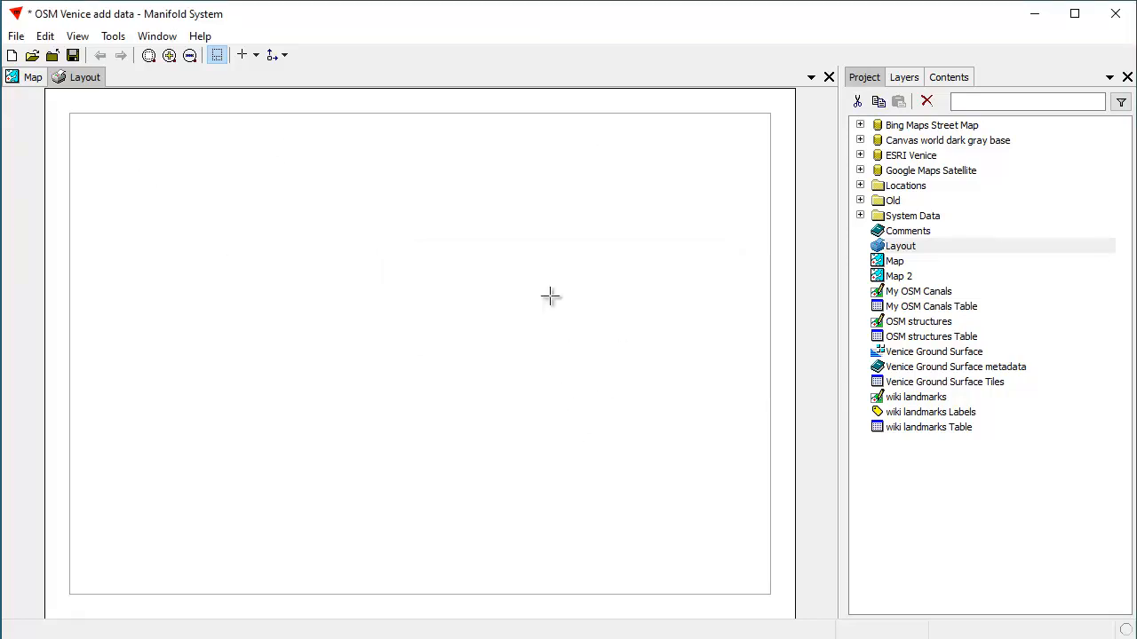
# Toggle the layout's guide lines off and back on, and place the Map component on the page to fill the area within the margins
pyautogui.click(220, 55)
pyautogui.click(219, 55)
pyautogui.click(219, 56)
pyautogui.click(222, 55)
pyautogui.moveTo(895, 263); pyautogui.dragTo(352, 271)
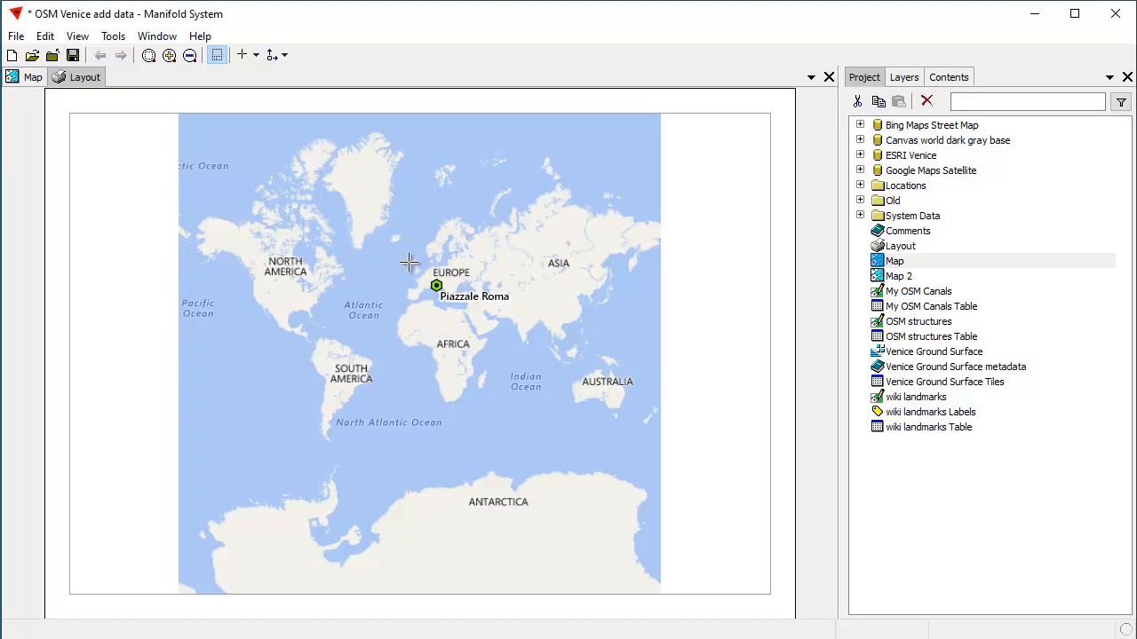
# Activate the map frame in the layout and zoom its contents to the whole city of Venice
pyautogui.click(427, 313)
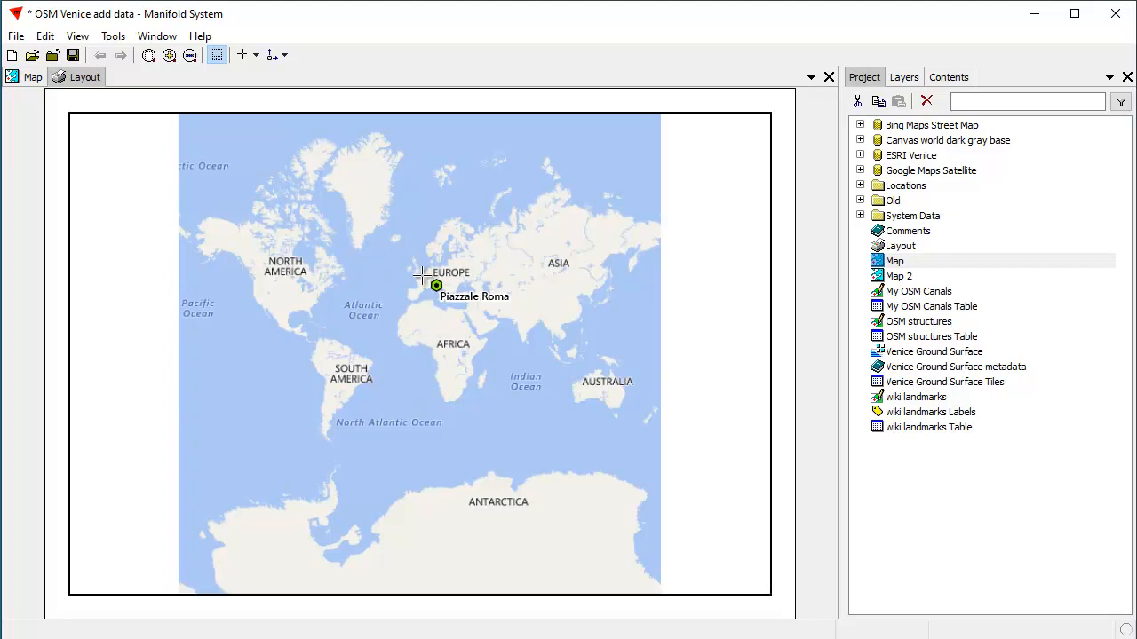
pyautogui.click(434, 284)
pyautogui.moveTo(446, 297); pyautogui.dragTo(447, 295)
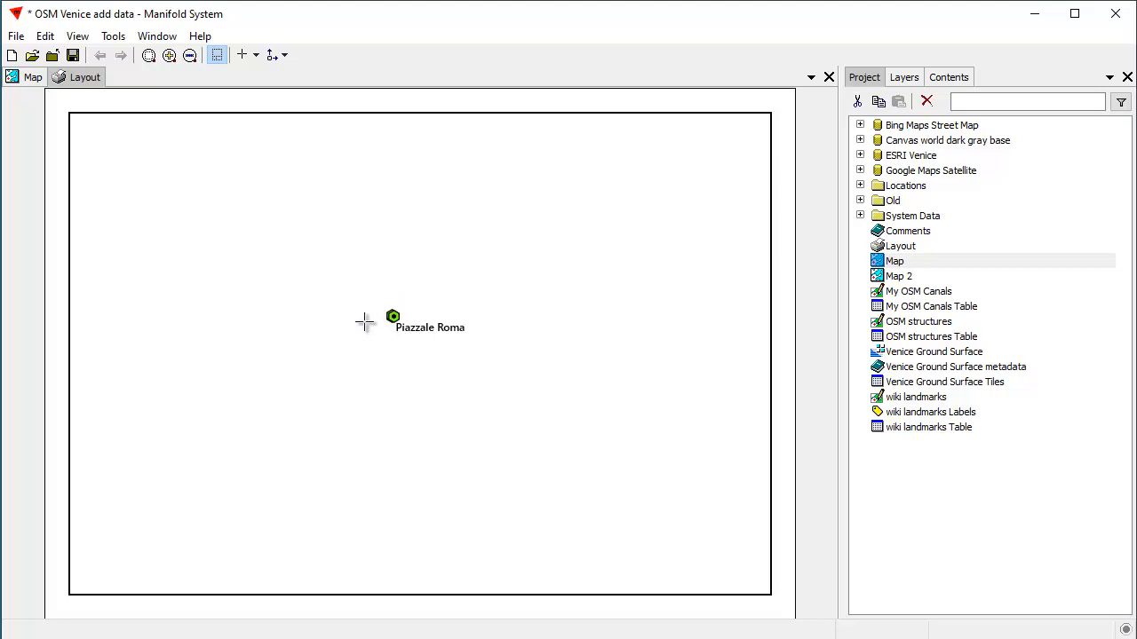
pyautogui.moveTo(276, 322); pyautogui.dragTo(377, 385)
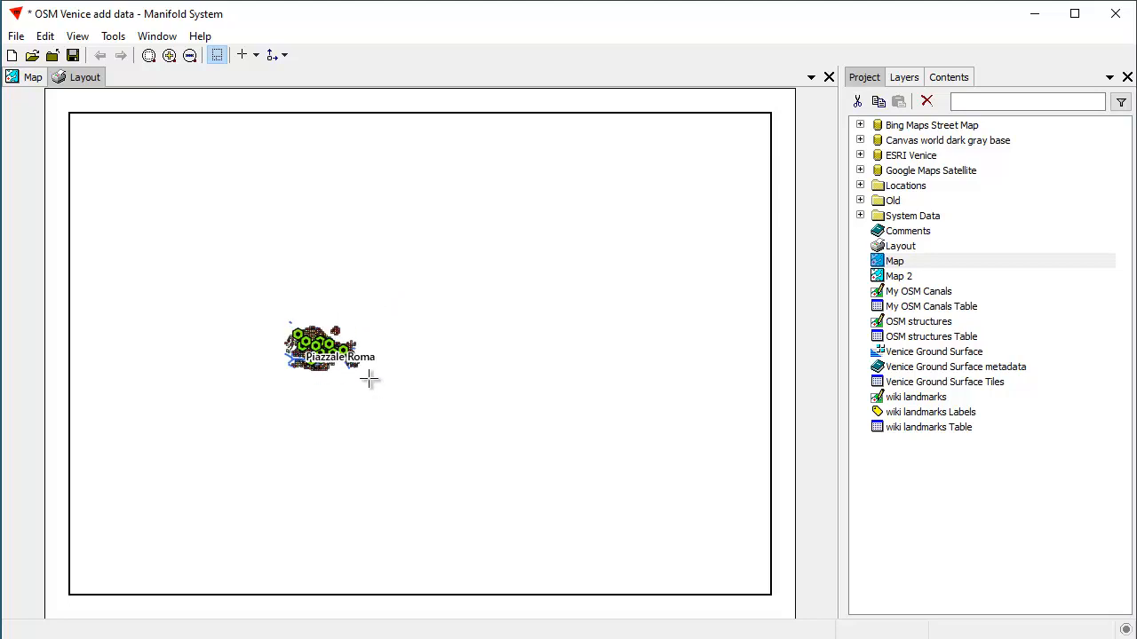
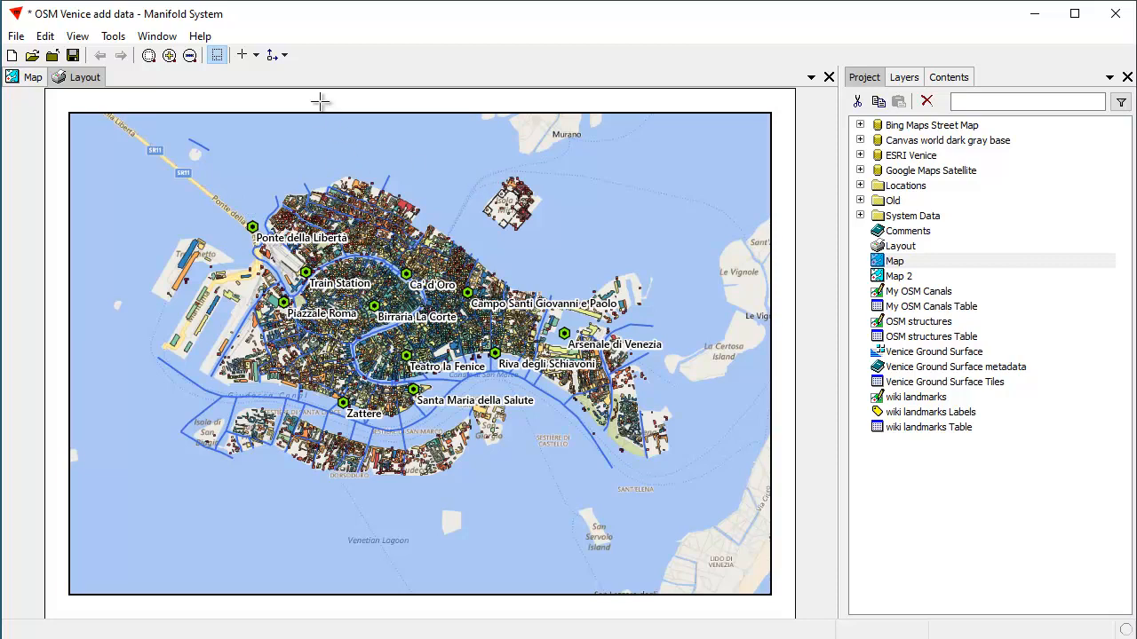
# Shrink the map frame from its lower-left corner so it occupies only the upper-right part of the page
pyautogui.click(240, 338)
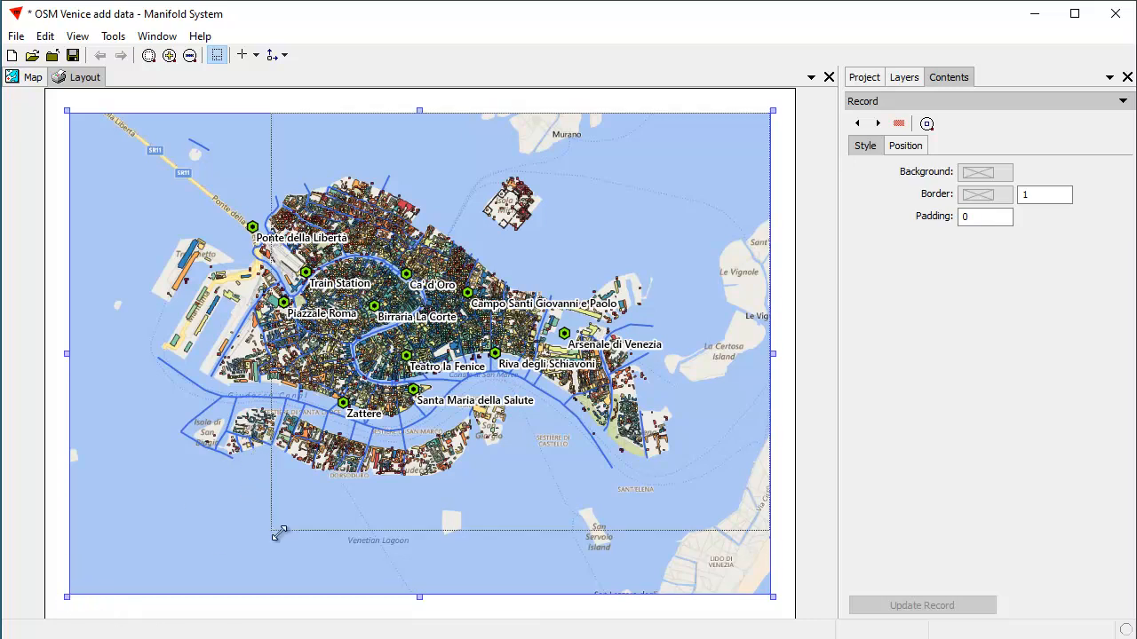
pyautogui.moveTo(386, 353); pyautogui.dragTo(299, 458)
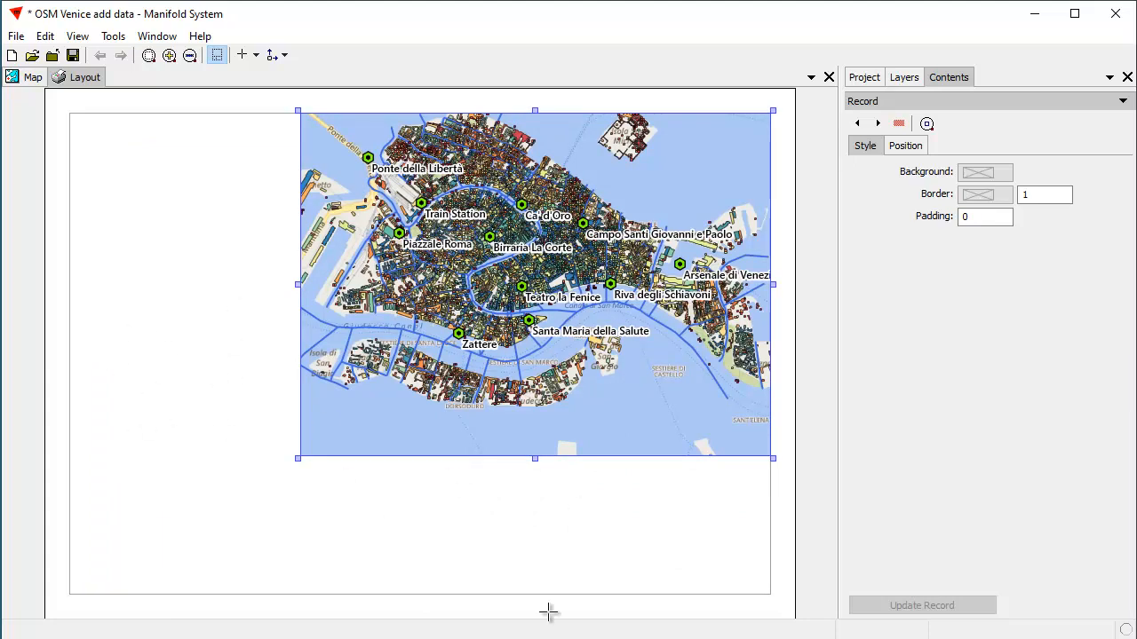
pyautogui.click(484, 528)
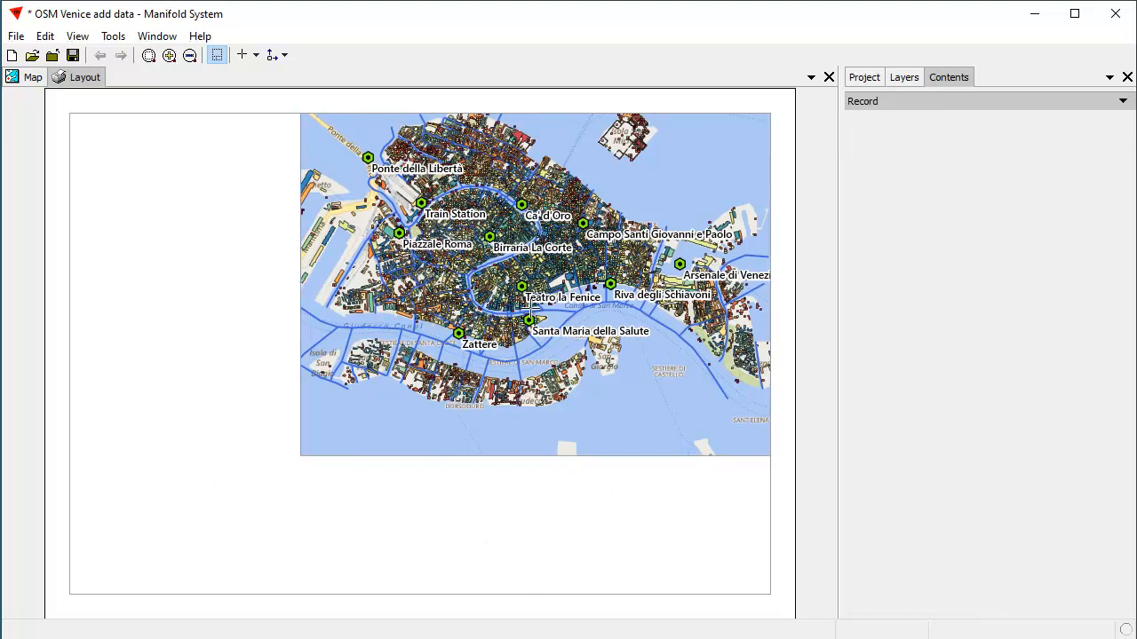
# Pan and zoom the contents of the resized map frame so that central Venice fills it
pyautogui.doubleClick(545, 287)
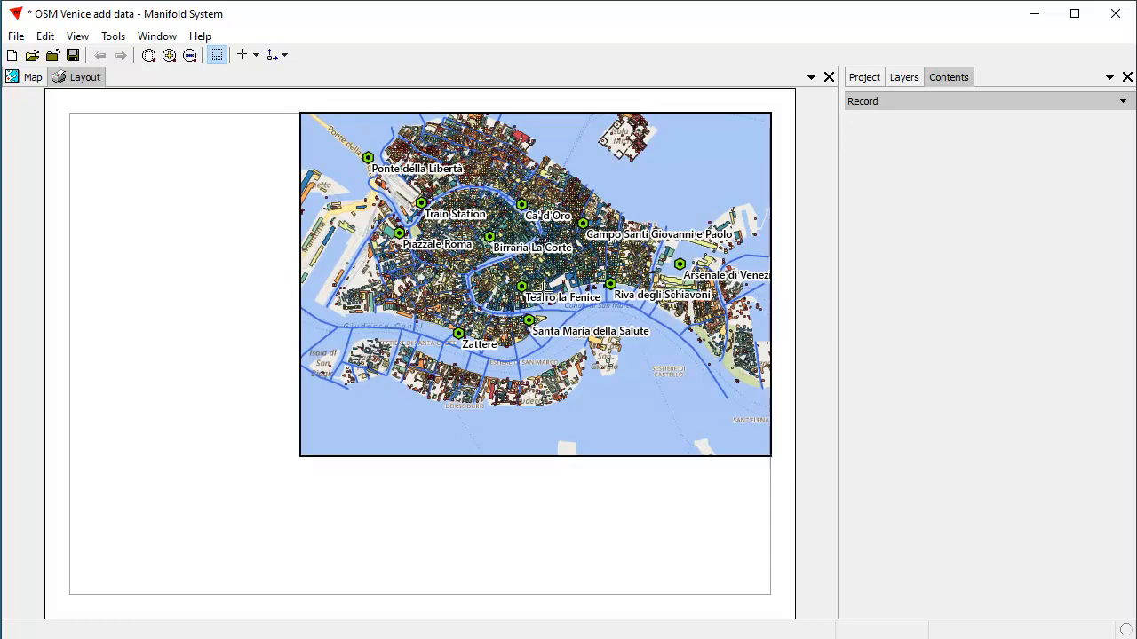
pyautogui.moveTo(495, 247); pyautogui.dragTo(521, 299)
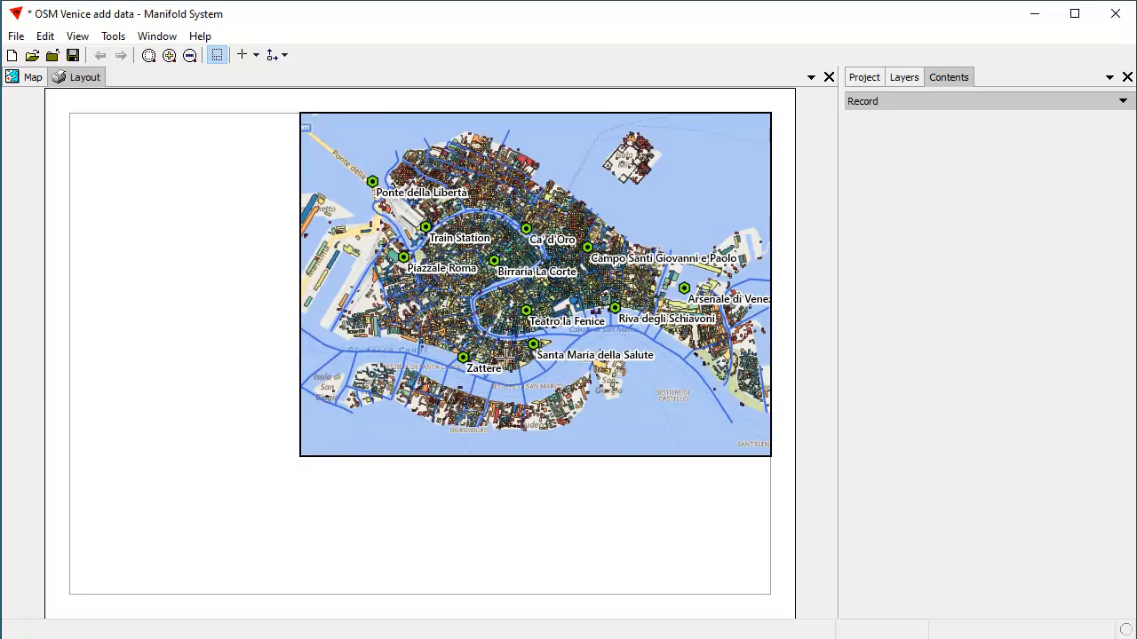
pyautogui.scroll(-1, 572, 293)
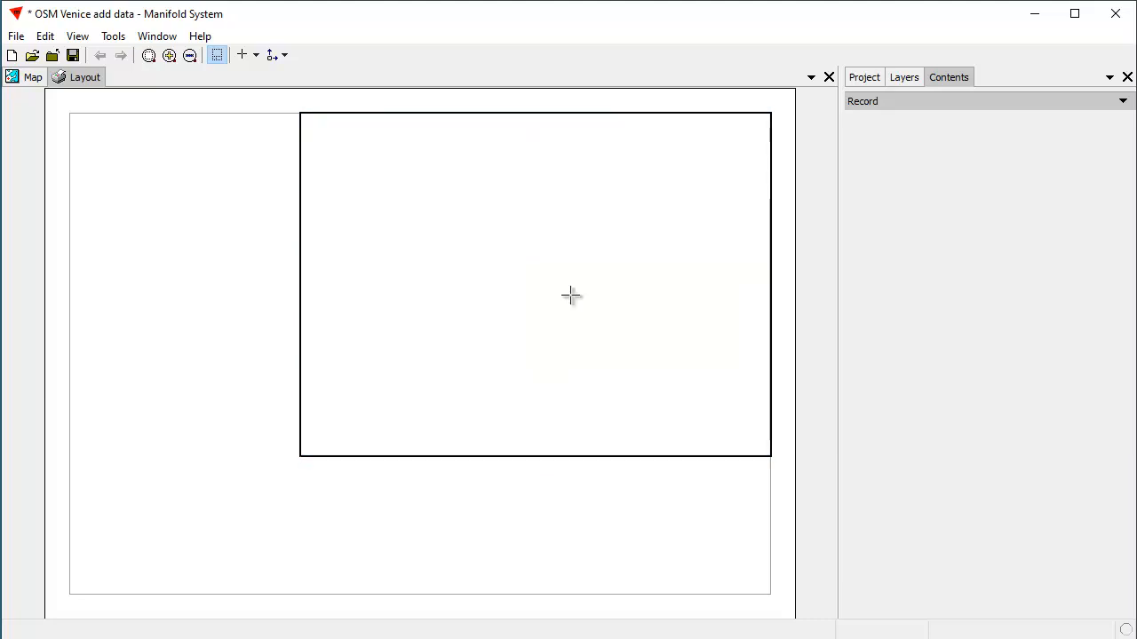
pyautogui.moveTo(377, 169); pyautogui.dragTo(711, 414)
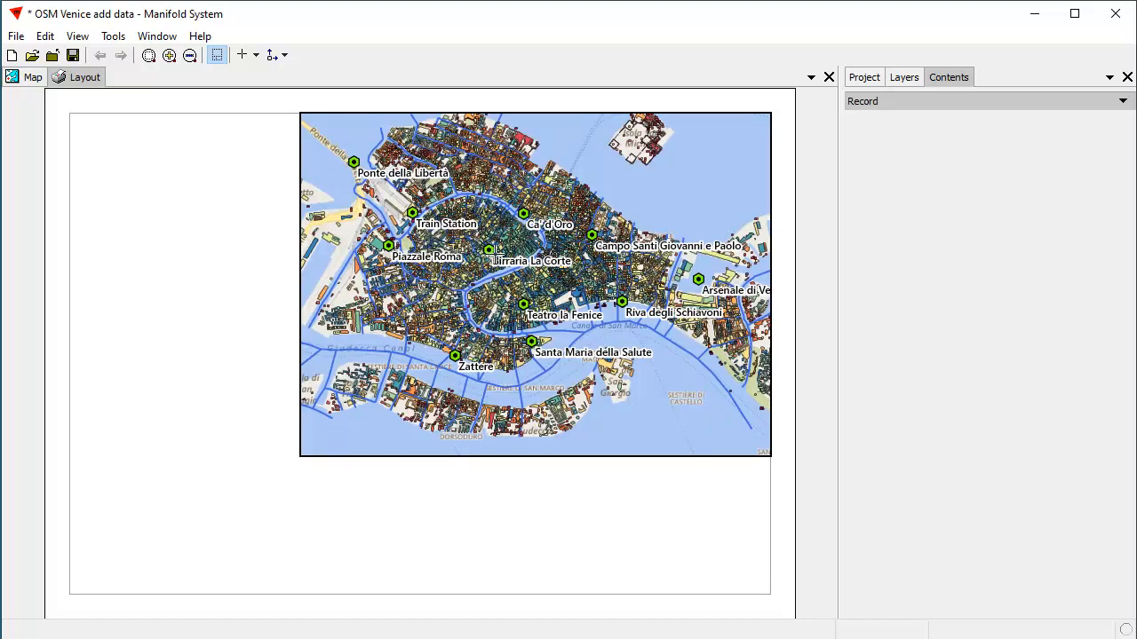
pyautogui.click(441, 498)
# Hide the My OSM Canals layer in the Map window and return to the layout
pyautogui.click(30, 78)
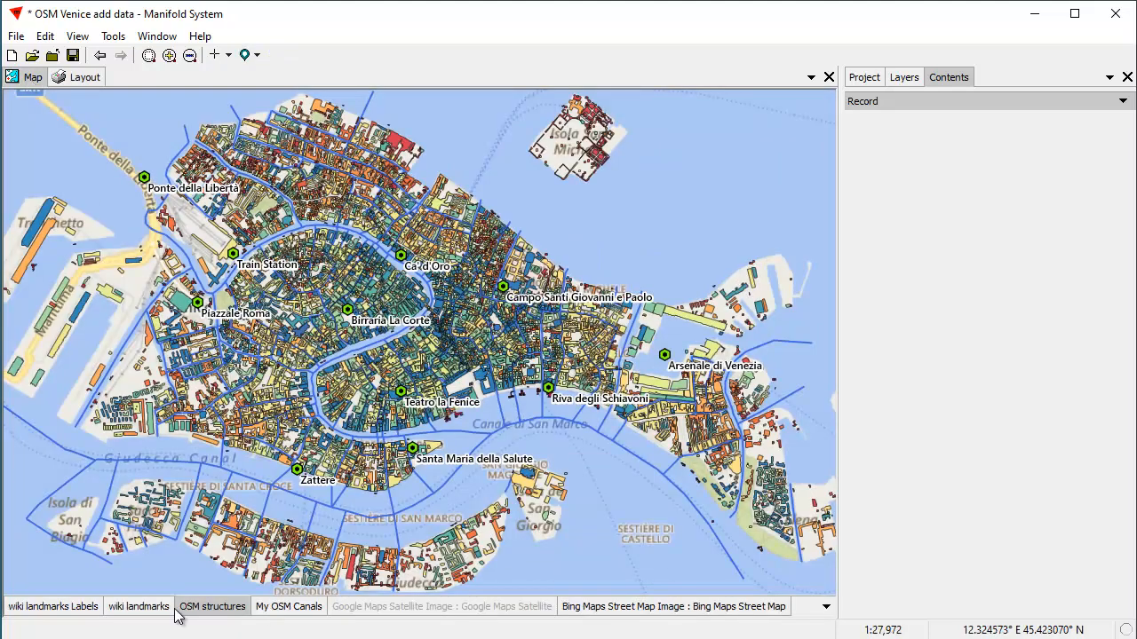
pyautogui.keyDown('shift'); pyautogui.click(295, 609); pyautogui.keyUp('shift')
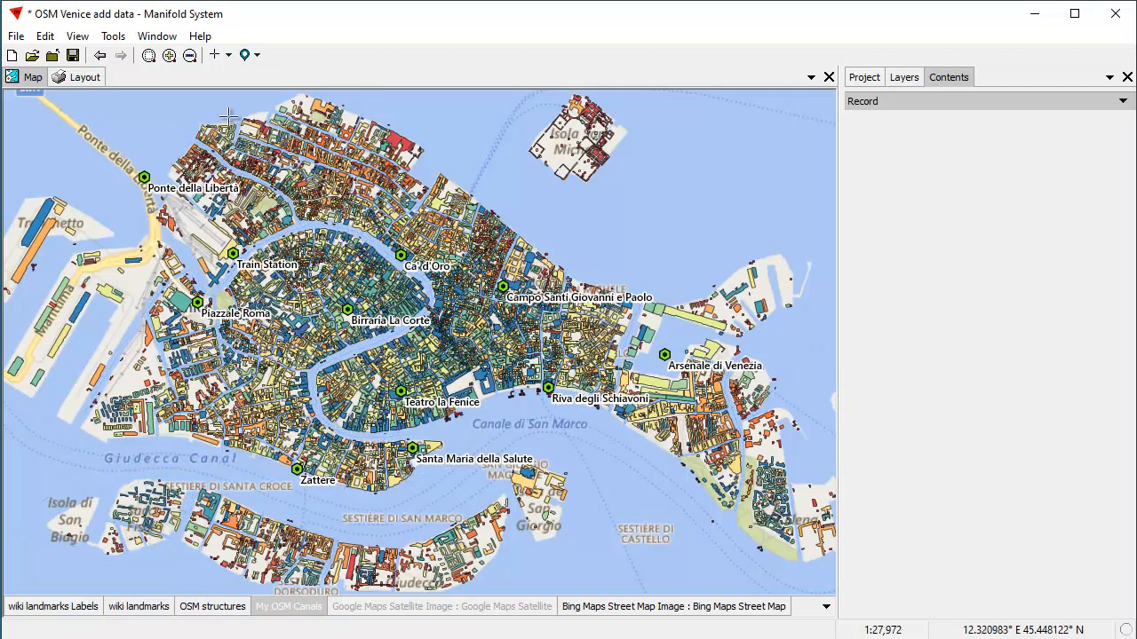
pyautogui.click(70, 79)
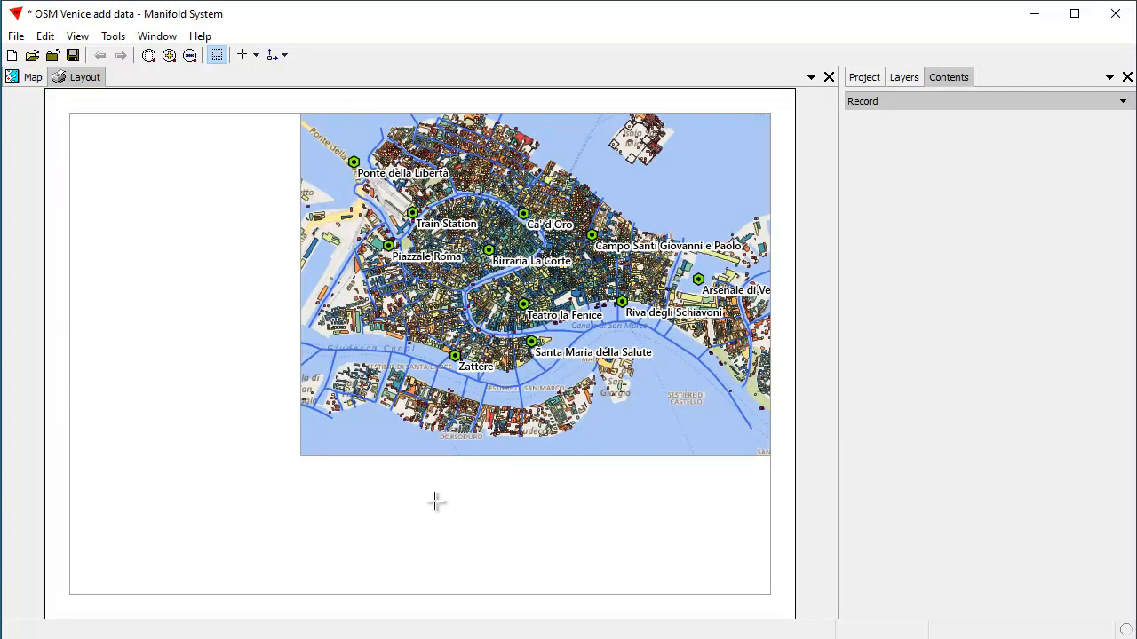
pyautogui.click(76, 35)
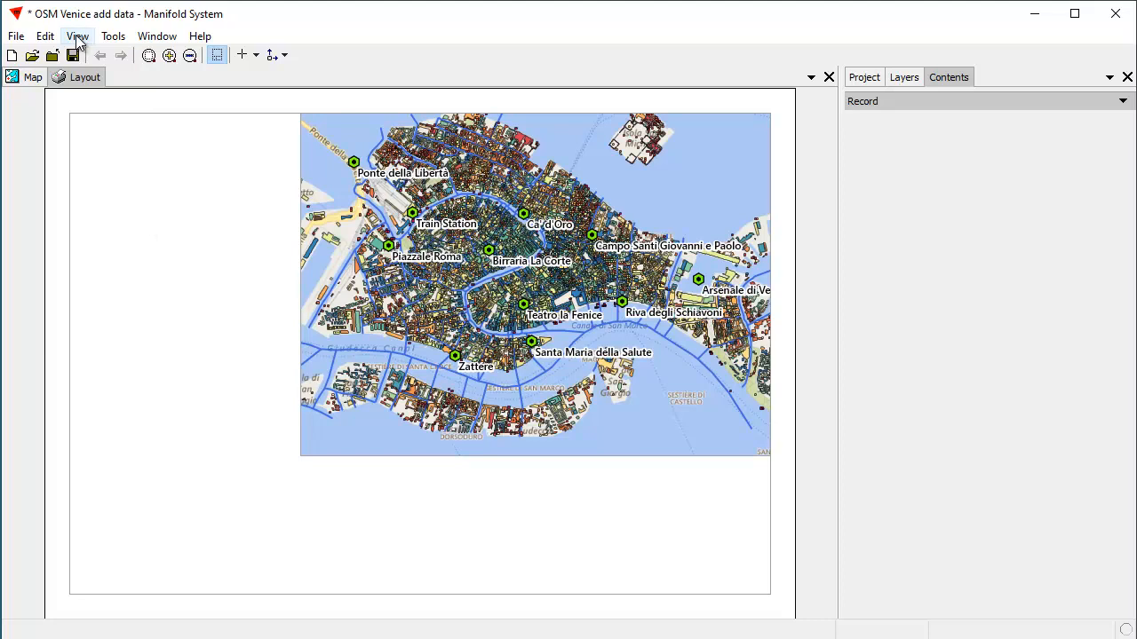
pyautogui.click(228, 347)
# Refresh the layout's map frame by zooming its contents in and back out, and deactivate the frame
pyautogui.click(468, 351)
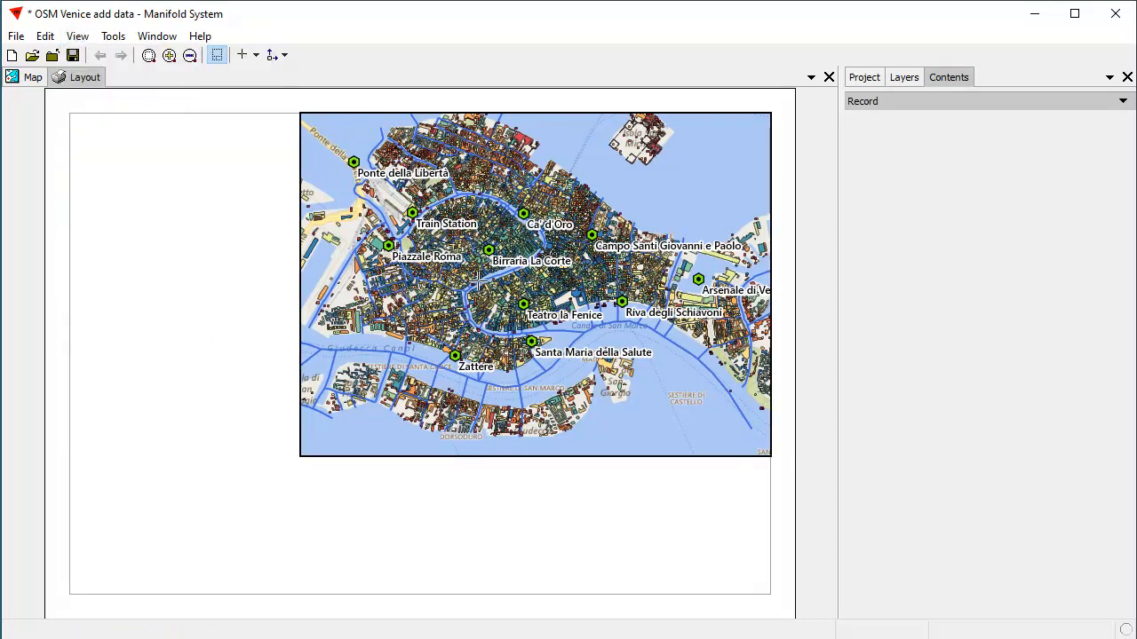
pyautogui.scroll(1, 477, 282)
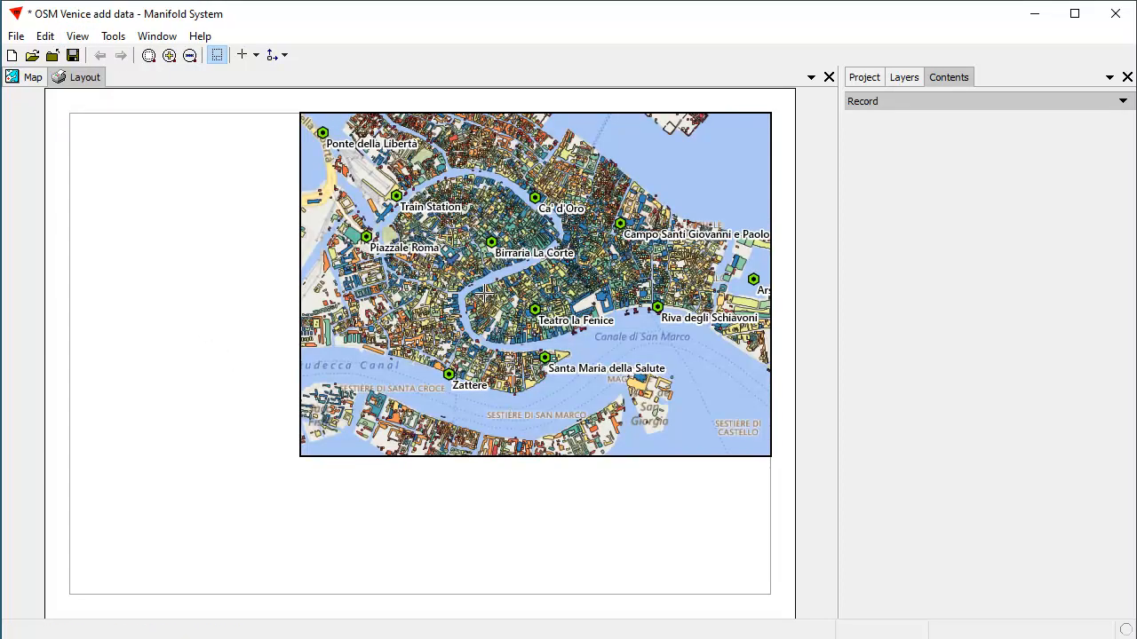
pyautogui.scroll(-1, 486, 290)
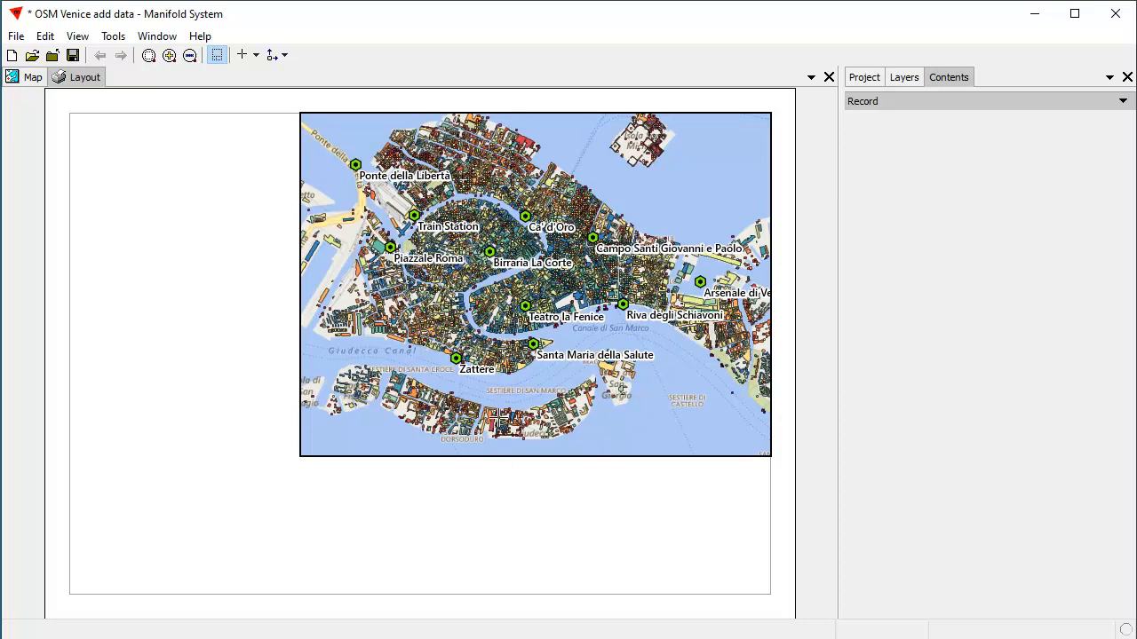
pyautogui.click(492, 533)
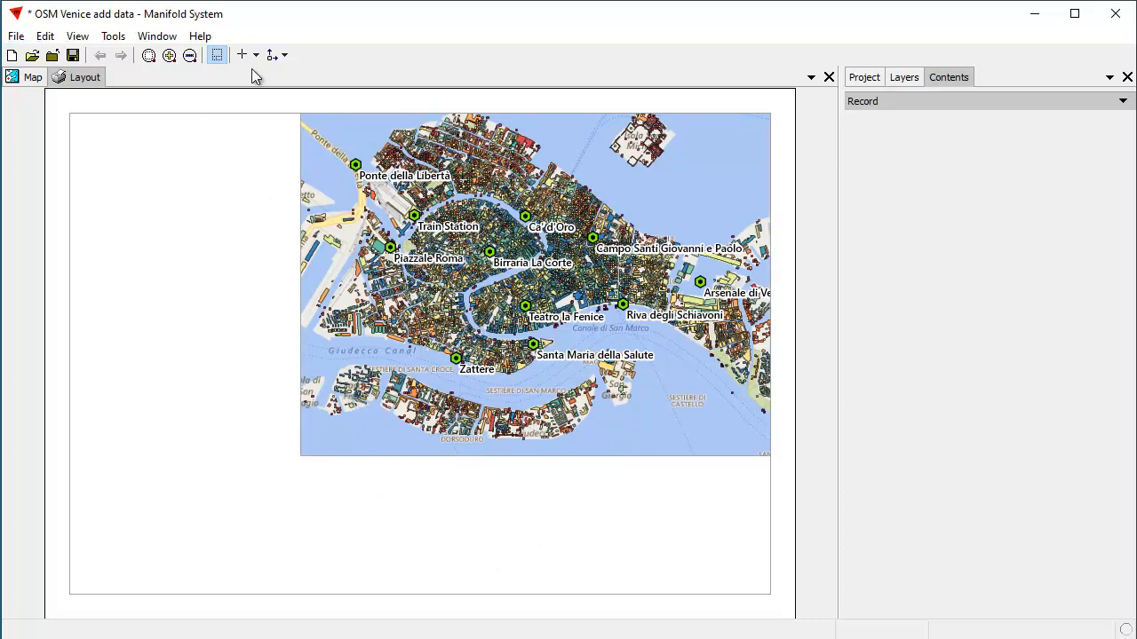
# Create a text element below the map frame with the text Venice
pyautogui.click(255, 55)
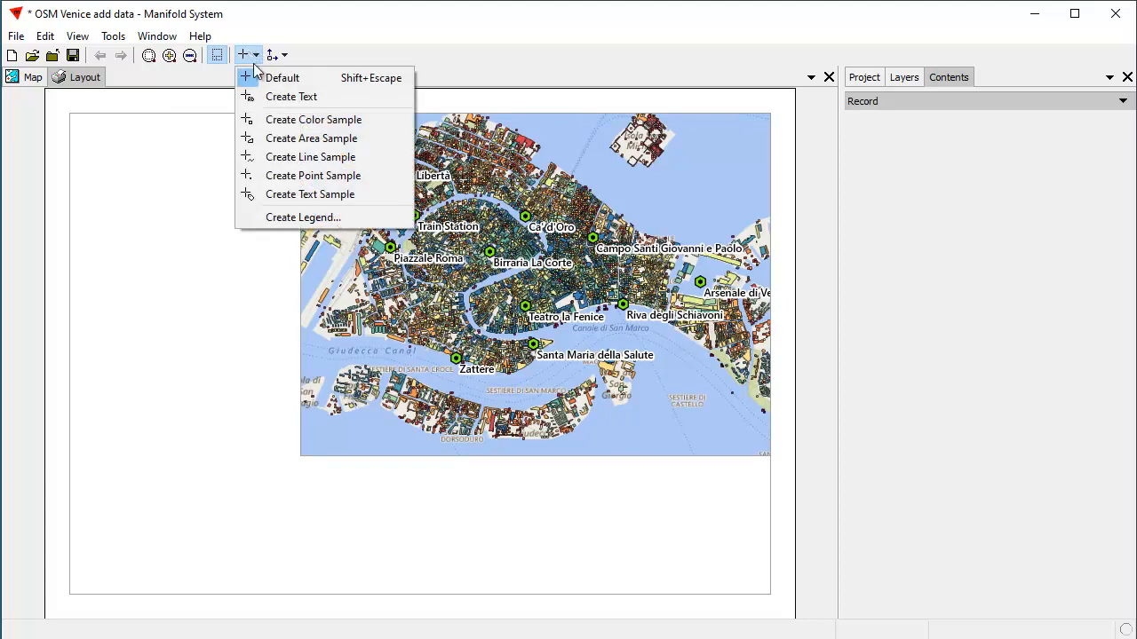
pyautogui.click(284, 97)
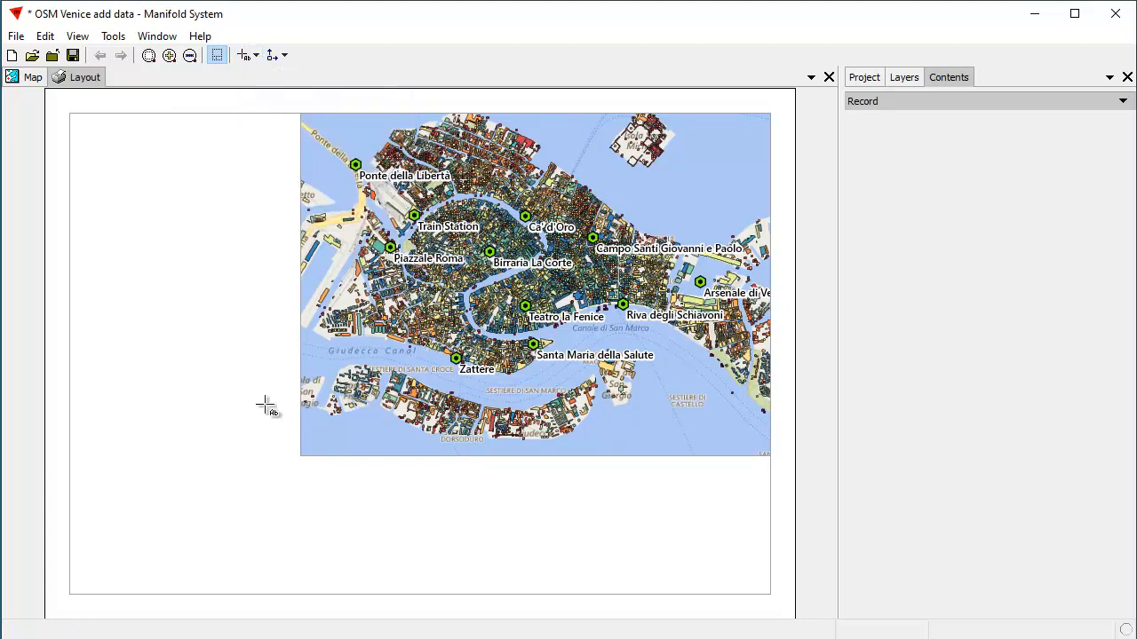
pyautogui.click(487, 527)
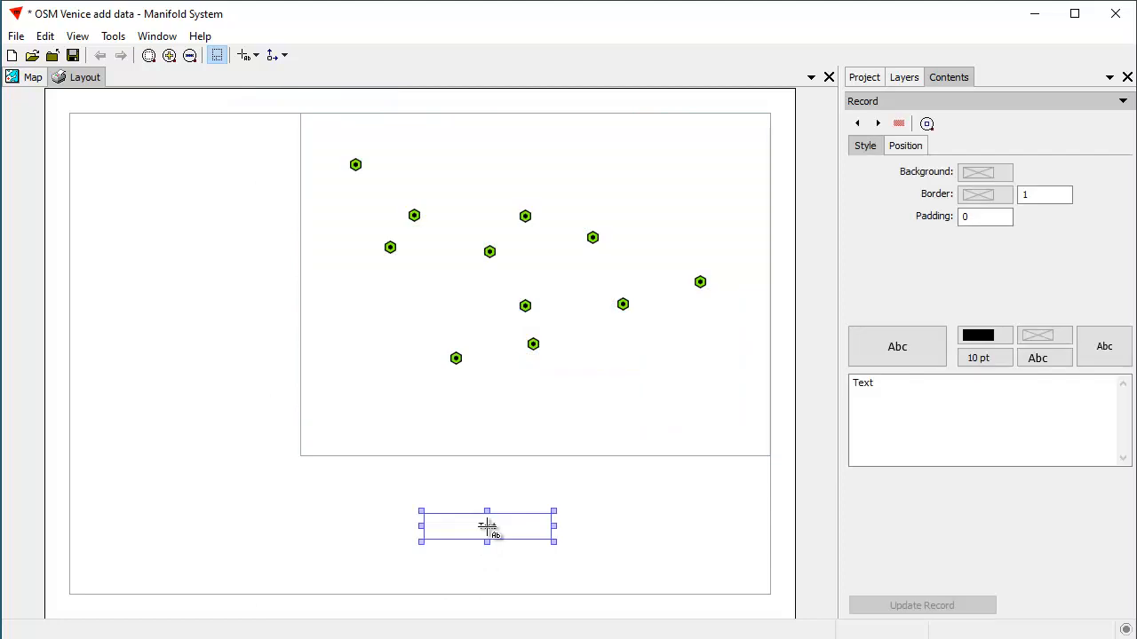
pyautogui.moveTo(941, 390); pyautogui.dragTo(684, 370)
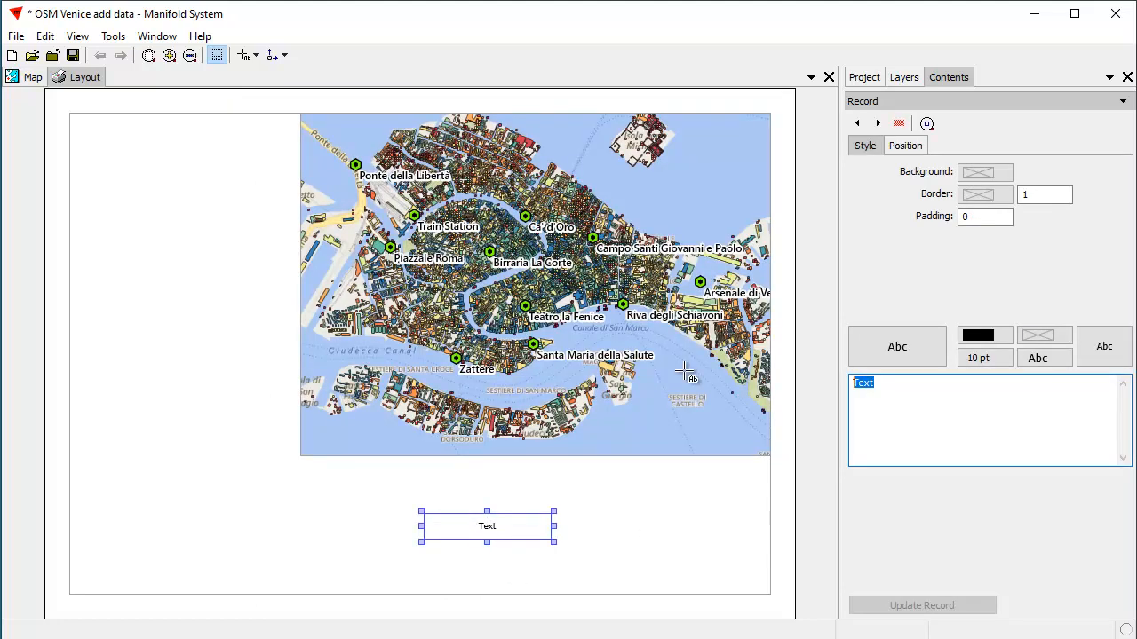
pyautogui.write('Venice')
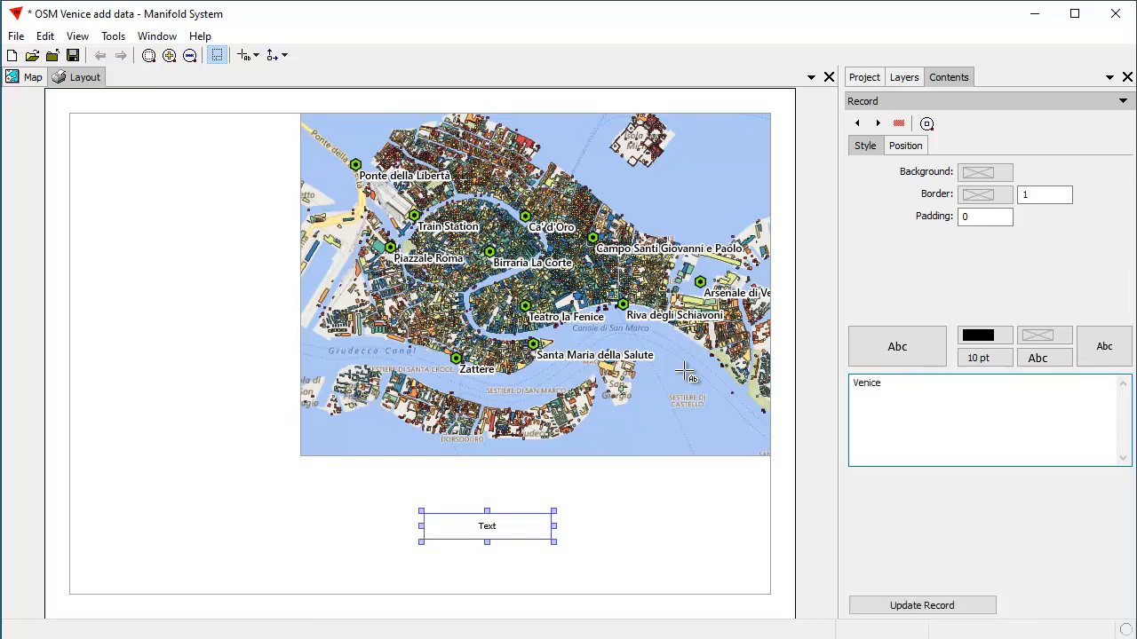
pyautogui.click(928, 604)
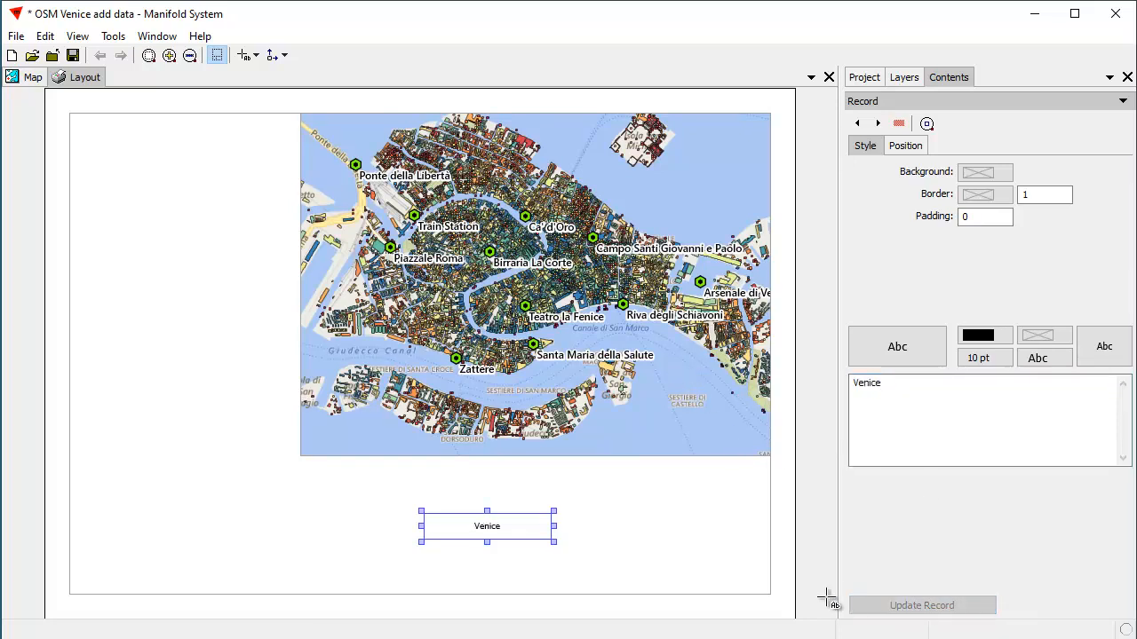
# Set the font size of the Venice text element to 36 pt
pyautogui.click(979, 358)
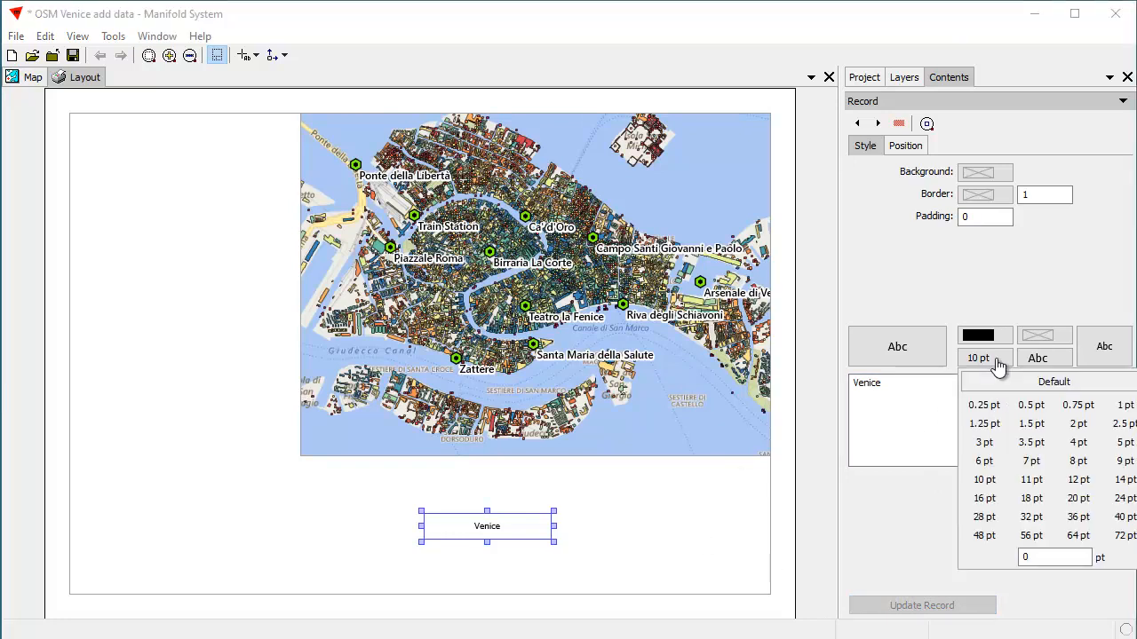
pyautogui.click(1080, 517)
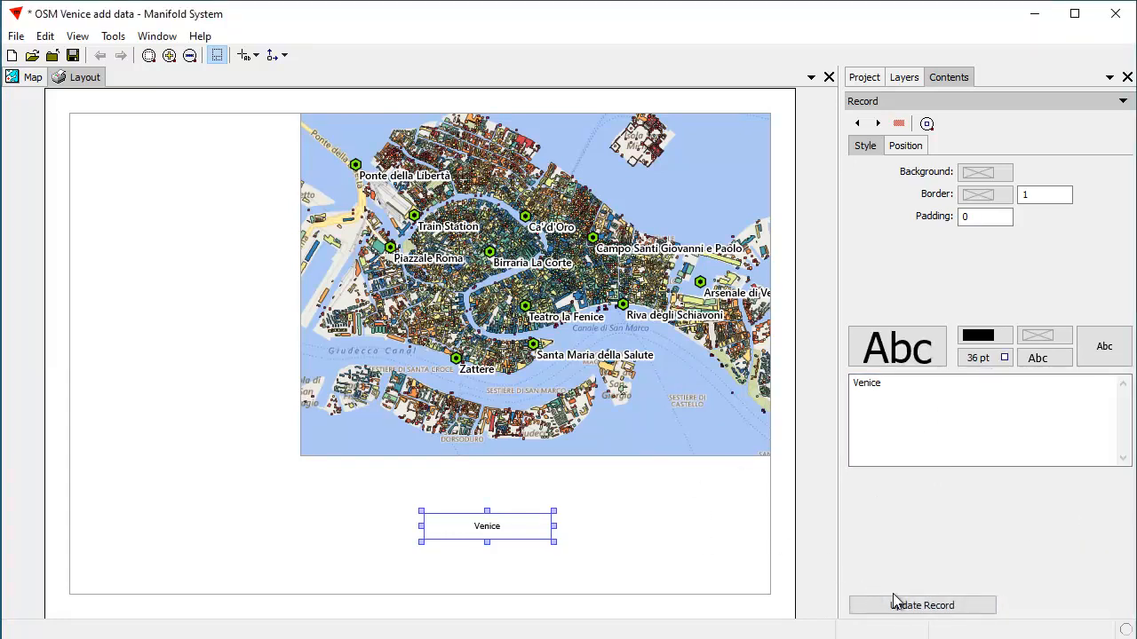
pyautogui.click(897, 605)
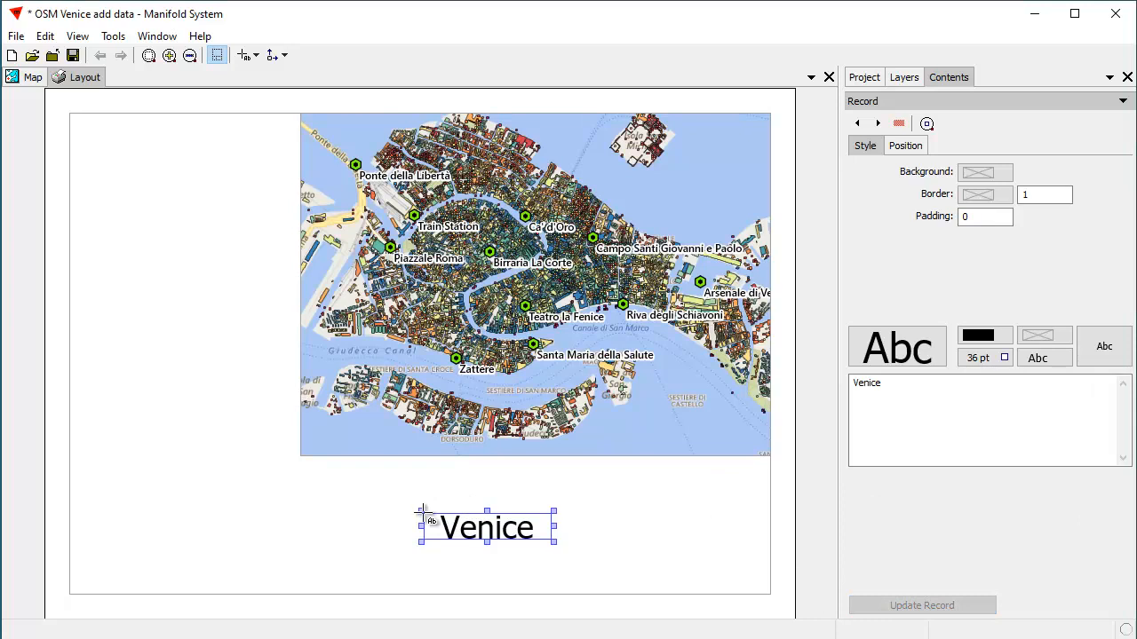
# Return to the default cursor mode, enlarge the Venice text box and reposition it below the map frame
pyautogui.click(253, 55)
pyautogui.click(283, 78)
pyautogui.moveTo(419, 509); pyautogui.dragTo(346, 468)
pyautogui.moveTo(554, 542); pyautogui.dragTo(581, 558)
pyautogui.moveTo(482, 515); pyautogui.dragTo(528, 527)
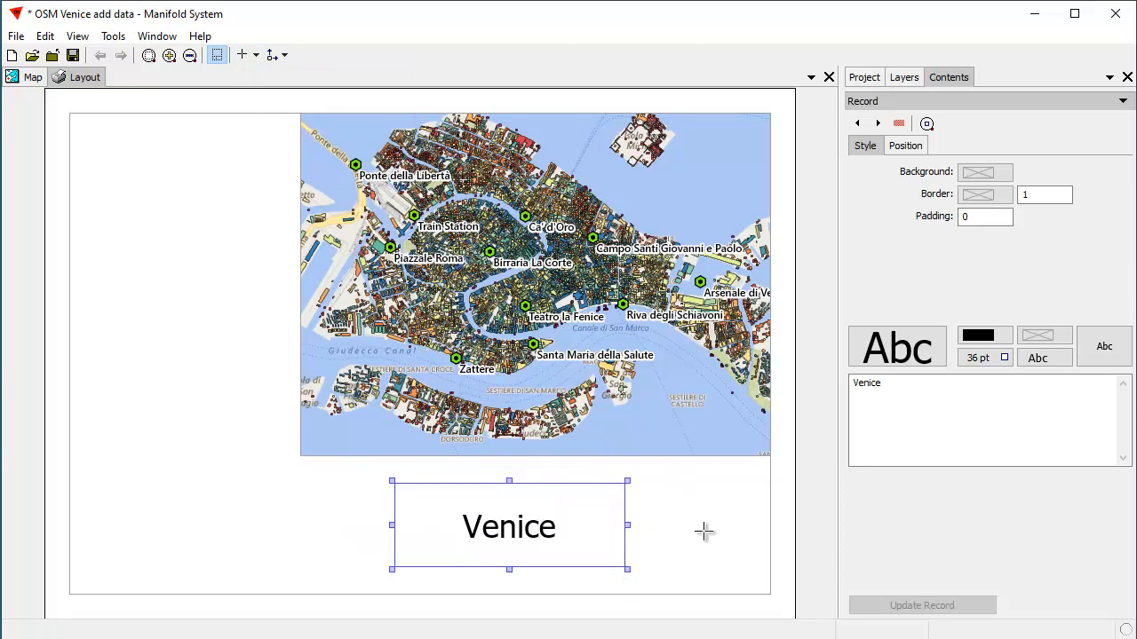
# Give the Venice text box a black border with a width of 2
pyautogui.click(981, 194)
pyautogui.click(1003, 256)
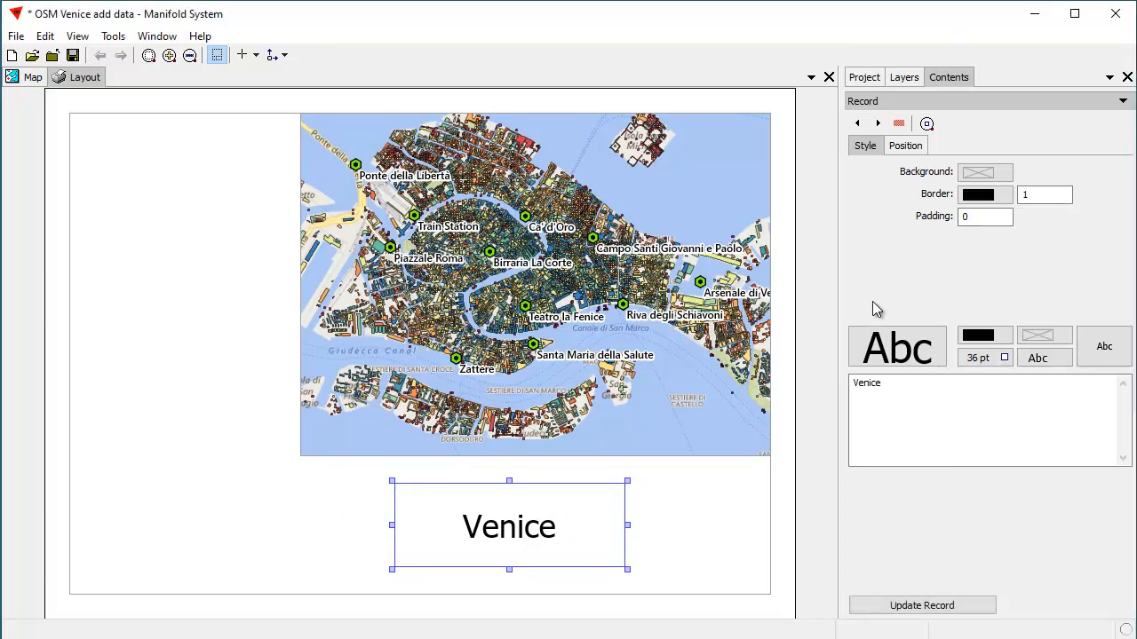
pyautogui.doubleClick(1041, 194)
pyautogui.write('2')
pyautogui.click(945, 613)
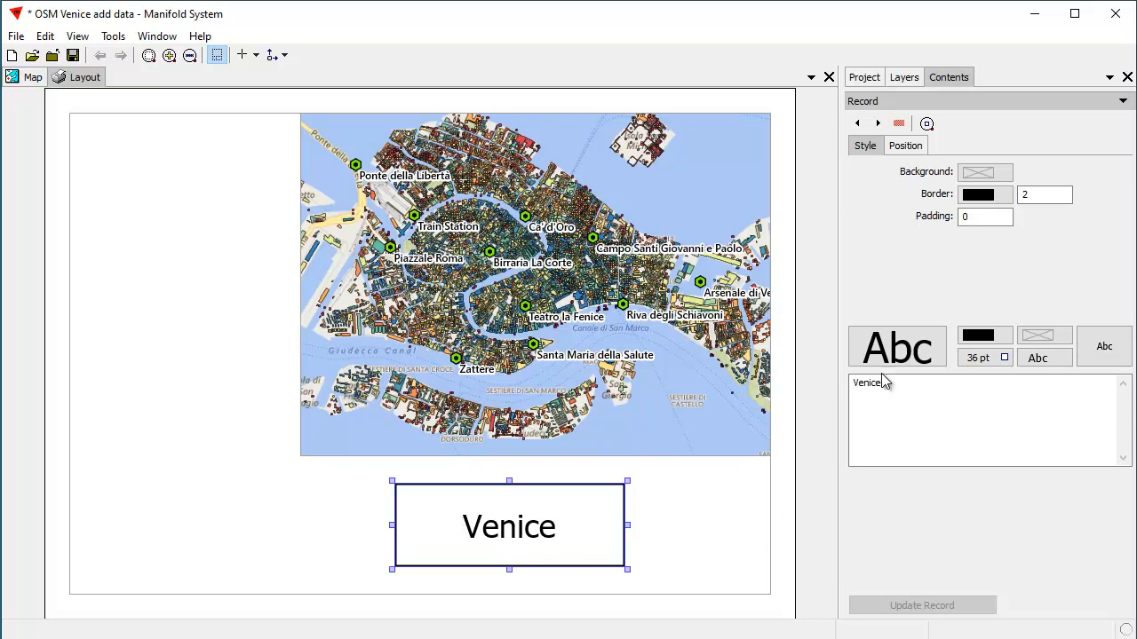
# Set the Venice text color to blue and the text box background to black
pyautogui.click(975, 341)
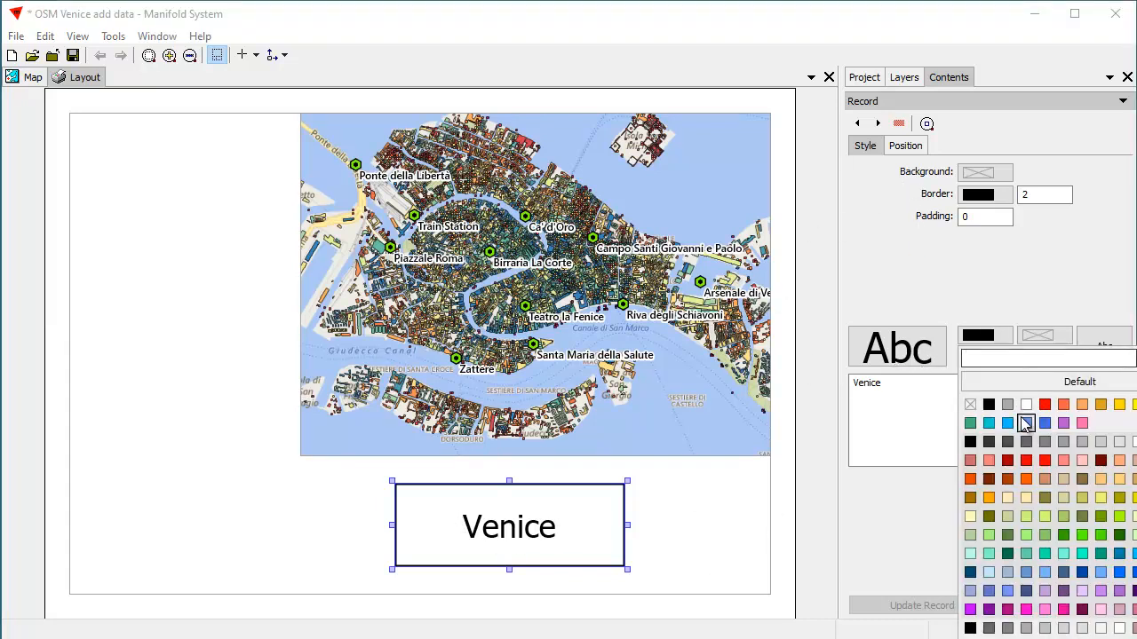
pyautogui.click(1044, 422)
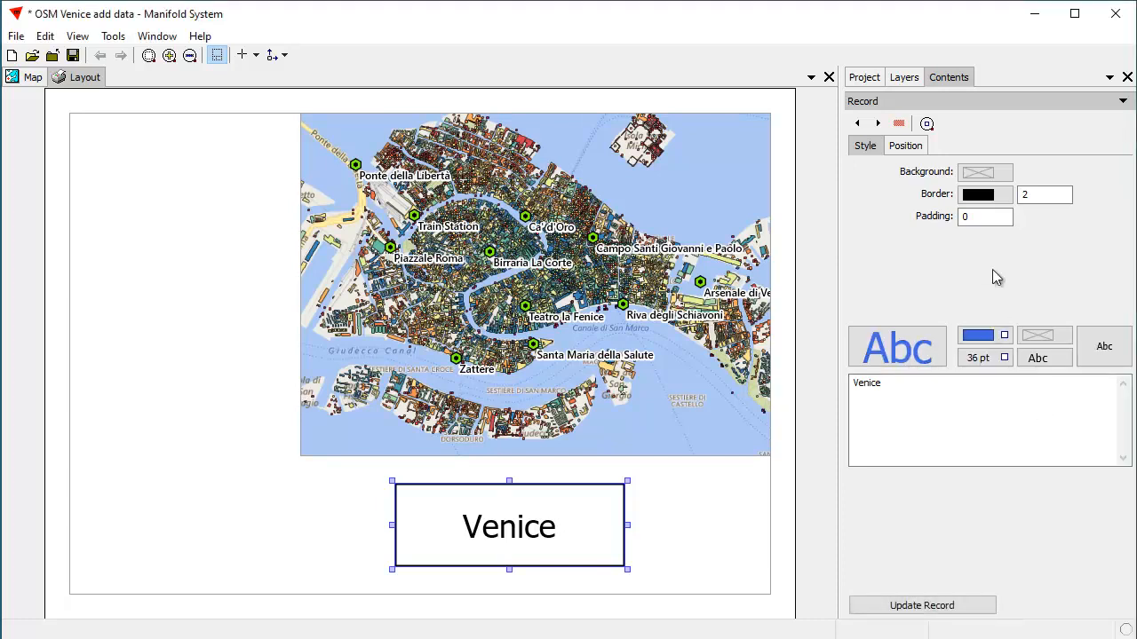
pyautogui.click(977, 194)
pyautogui.click(988, 217)
pyautogui.click(946, 605)
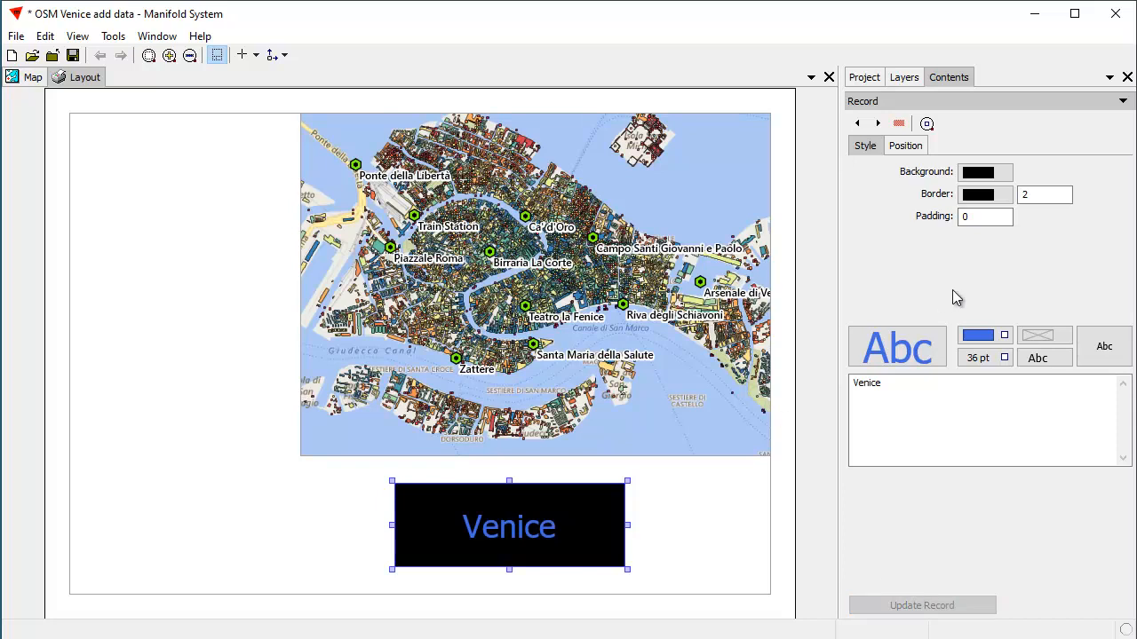
# Set the Venice text color to white and apply the change to the layout
pyautogui.click(970, 338)
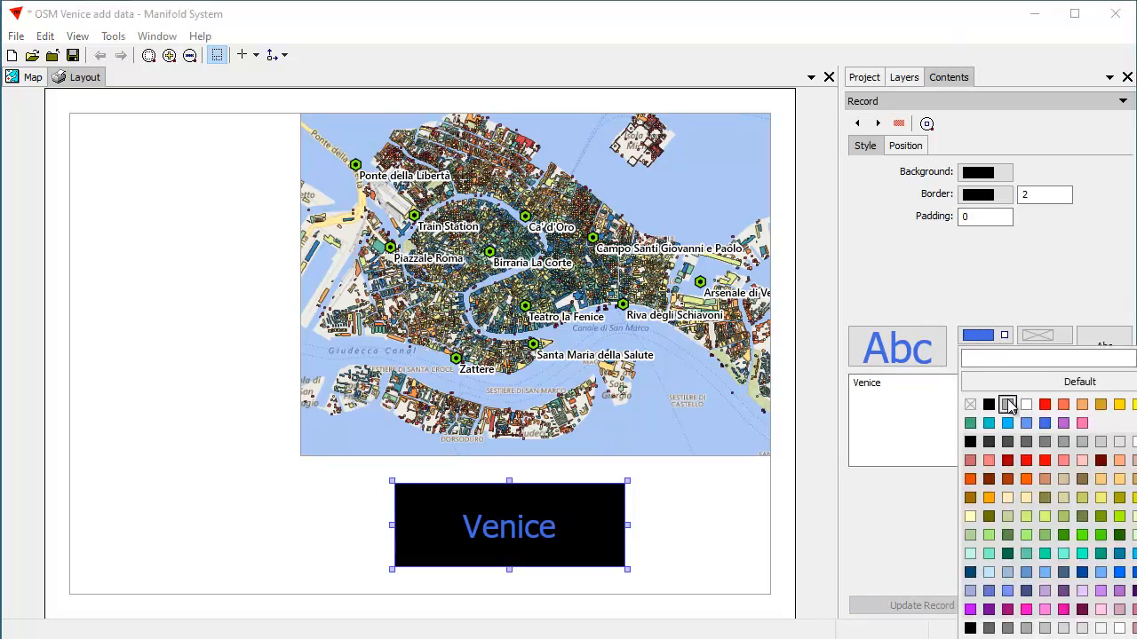
pyautogui.click(1004, 401)
pyautogui.click(957, 606)
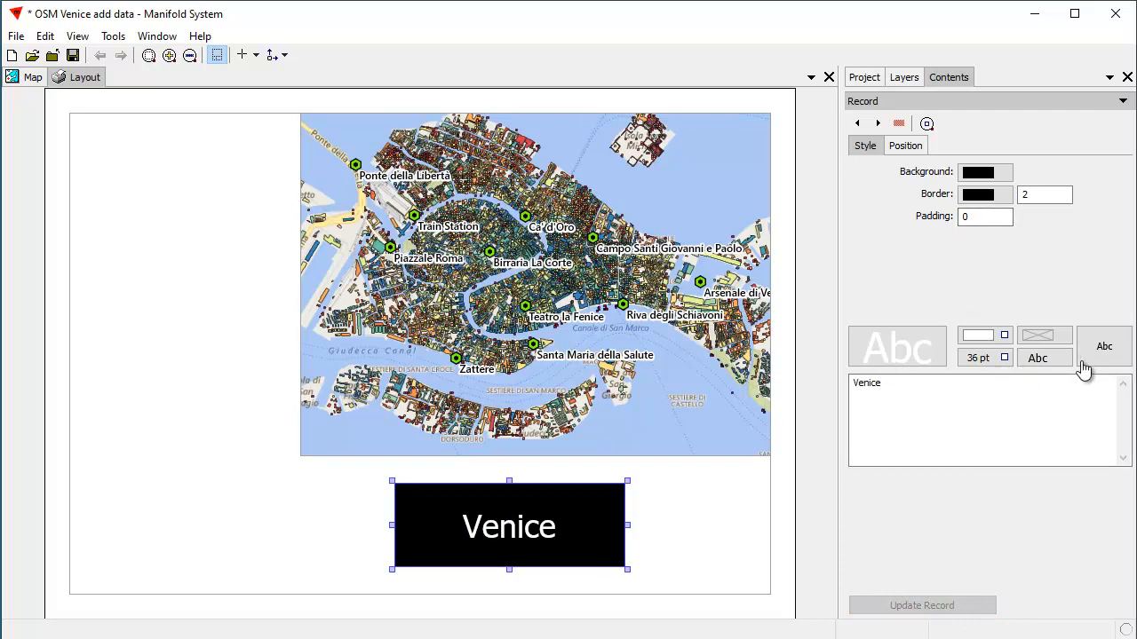
# Give the Venice text box a white background, black text color and the shadow symbol style
pyautogui.click(975, 174)
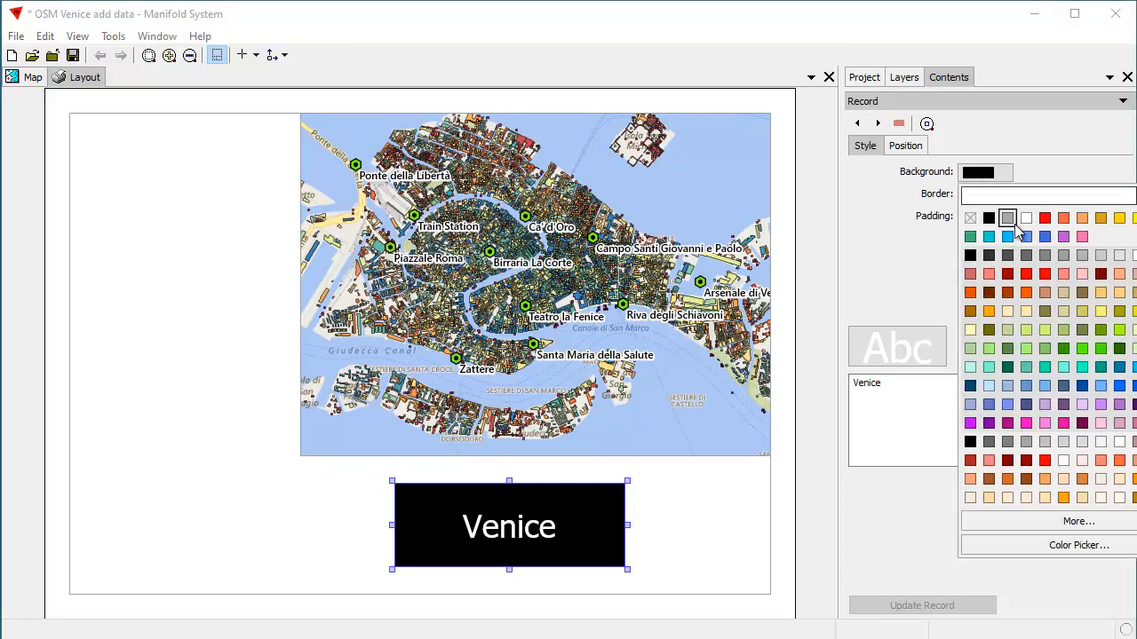
pyautogui.click(1027, 219)
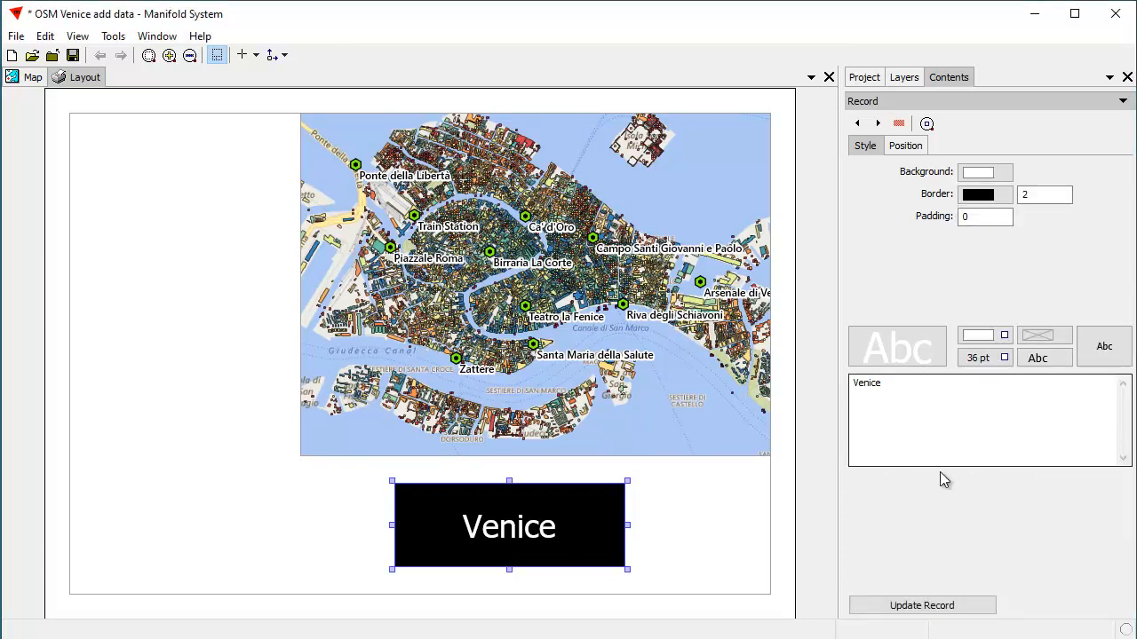
pyautogui.click(979, 339)
pyautogui.click(986, 404)
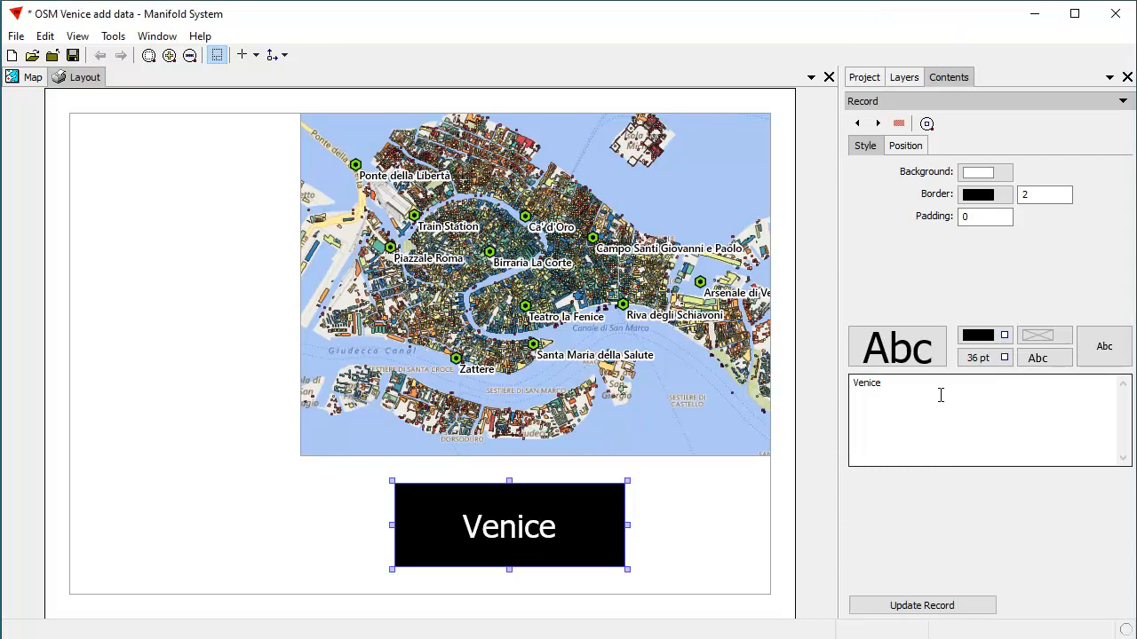
pyautogui.click(1091, 362)
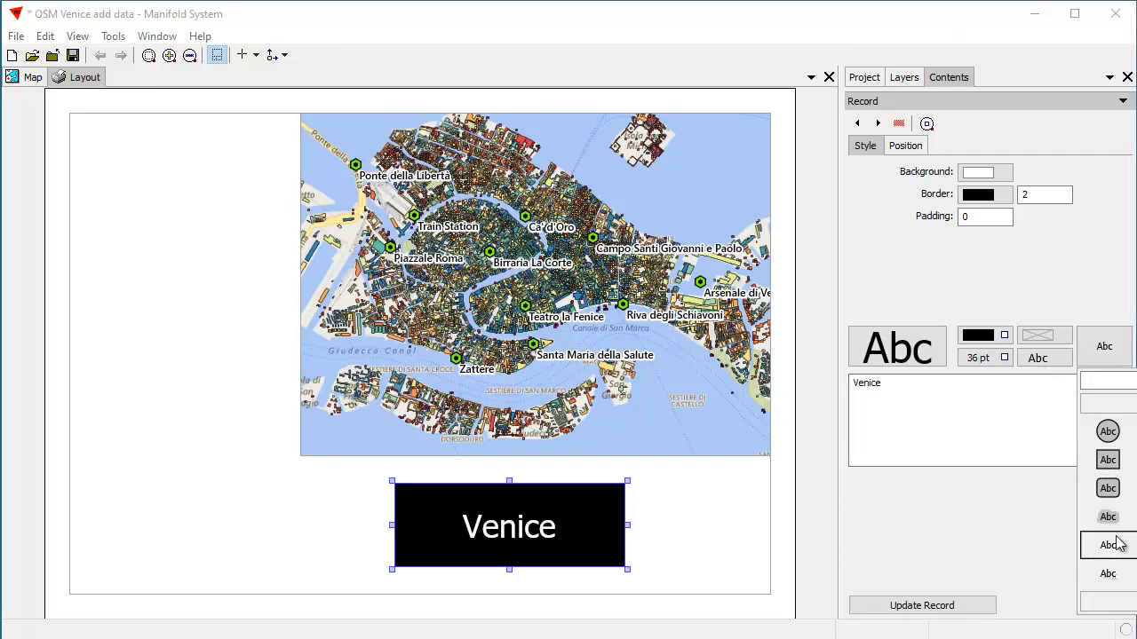
pyautogui.click(1109, 573)
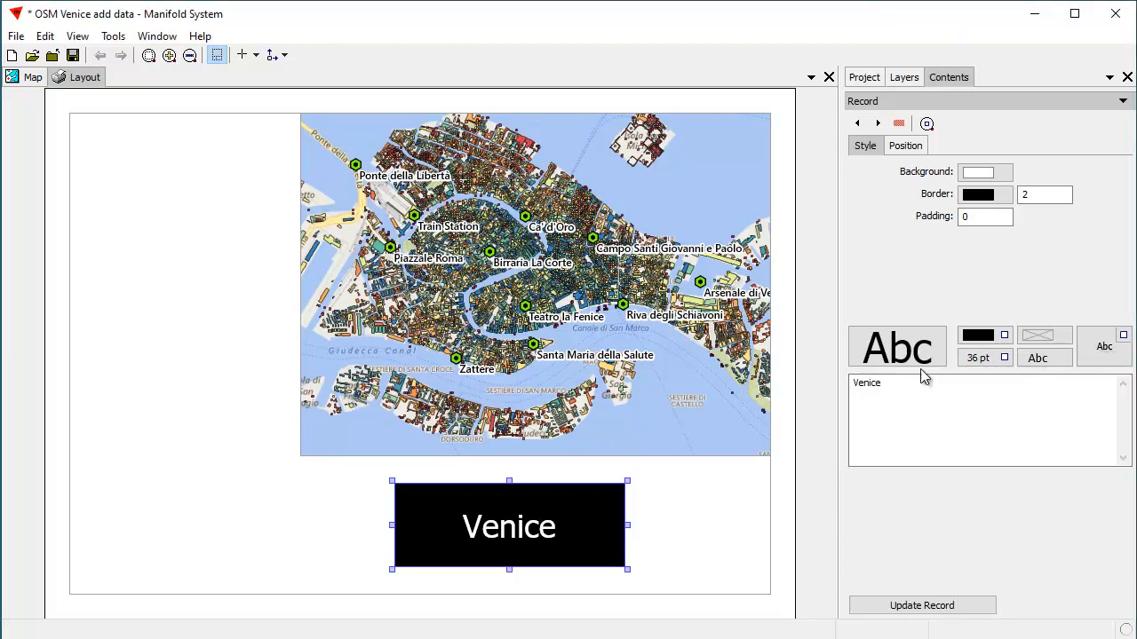
pyautogui.click(942, 605)
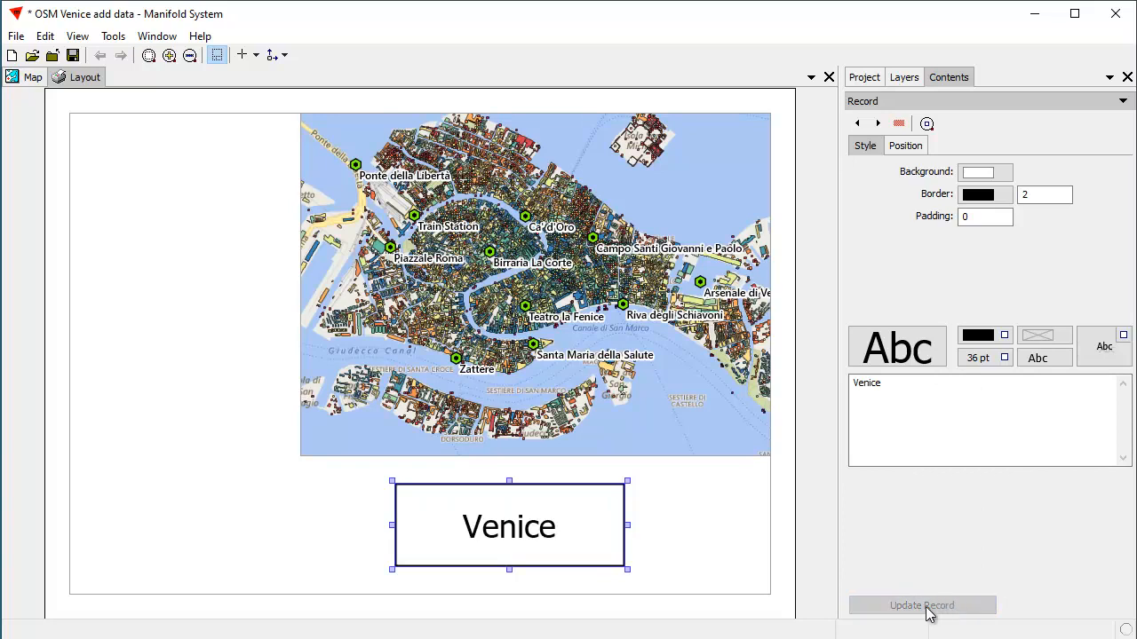
# Set the Venice text's shadow color to black, and turn the shadow off in its symbol settings
pyautogui.click(1098, 353)
pyautogui.click(1106, 382)
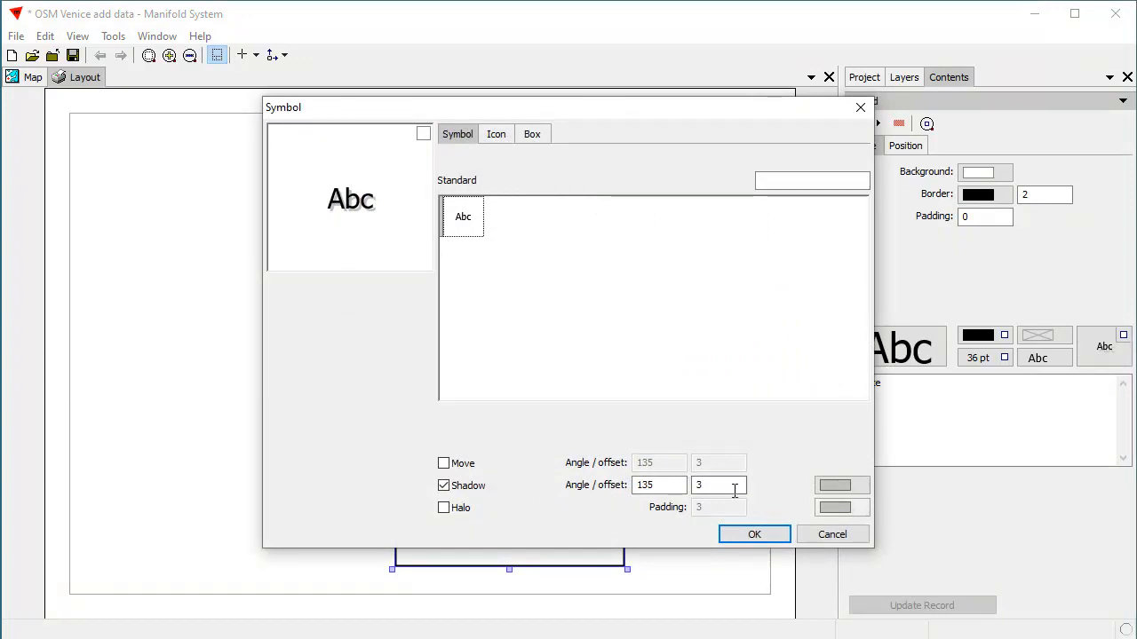
pyautogui.click(831, 488)
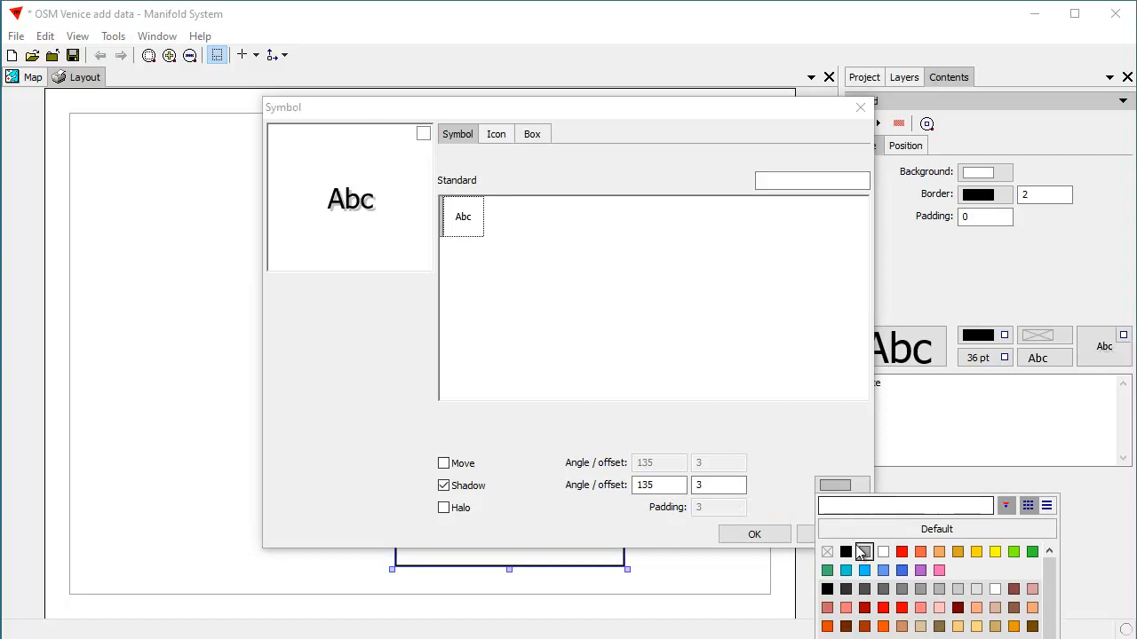
pyautogui.click(847, 548)
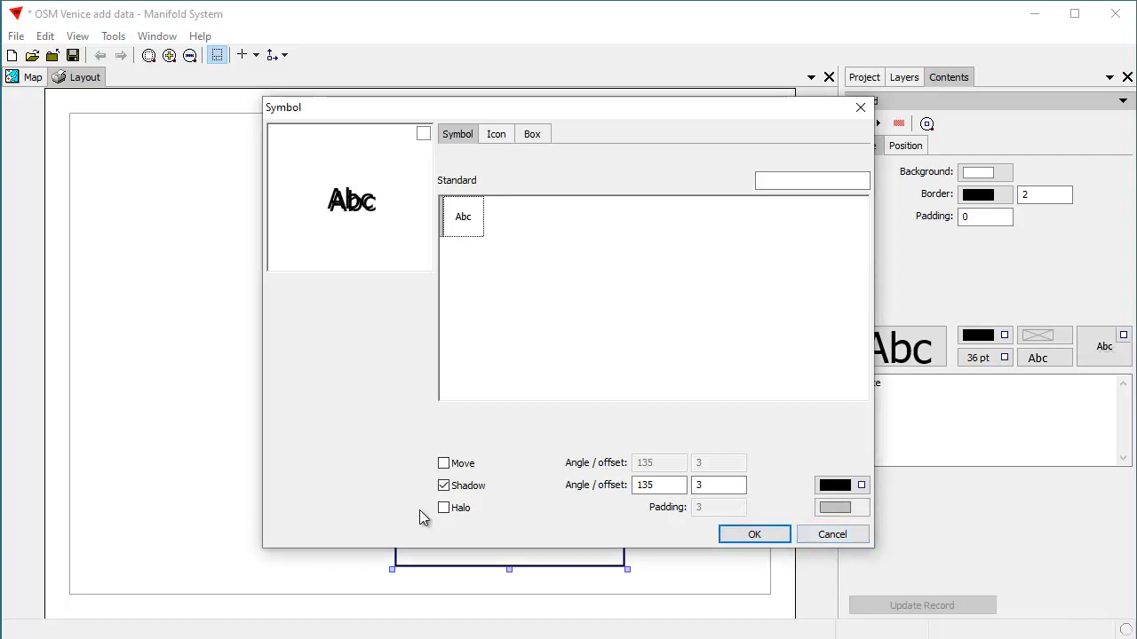
pyautogui.click(444, 486)
pyautogui.click(730, 536)
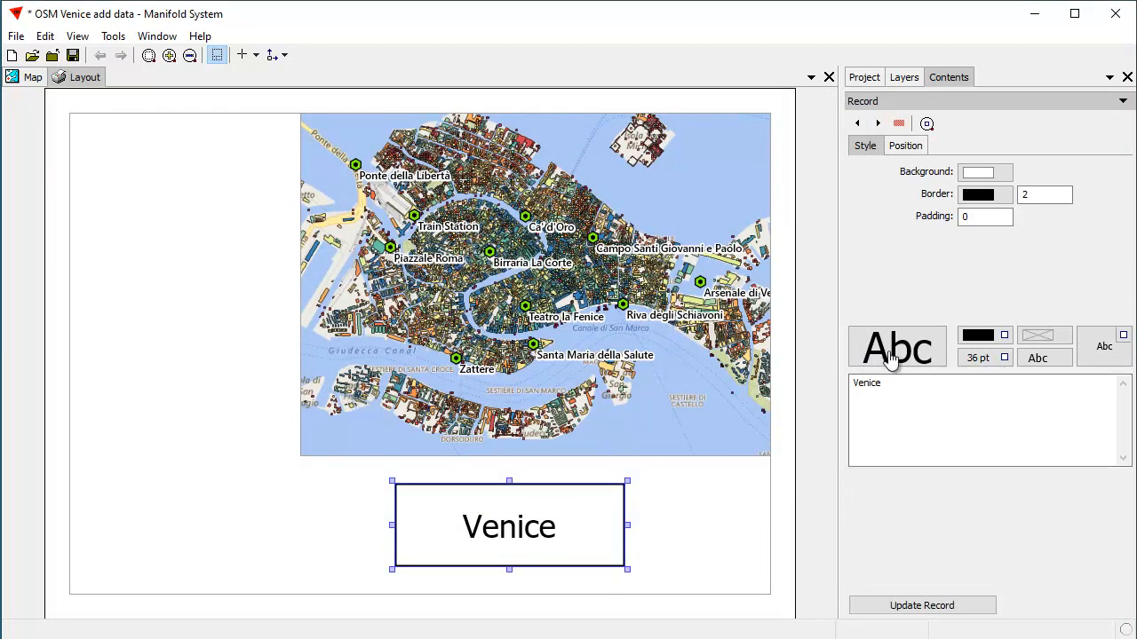
# Set the Venice text color to white and the text box background to gray
pyautogui.click(978, 337)
pyautogui.click(1027, 404)
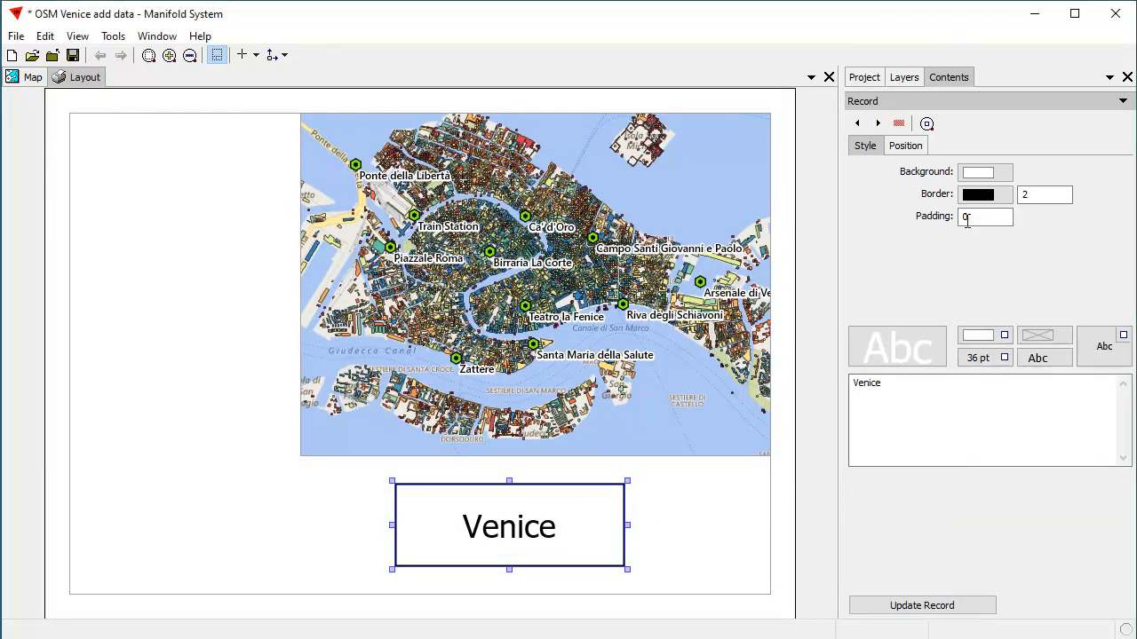
pyautogui.click(976, 172)
pyautogui.click(1024, 219)
pyautogui.click(967, 602)
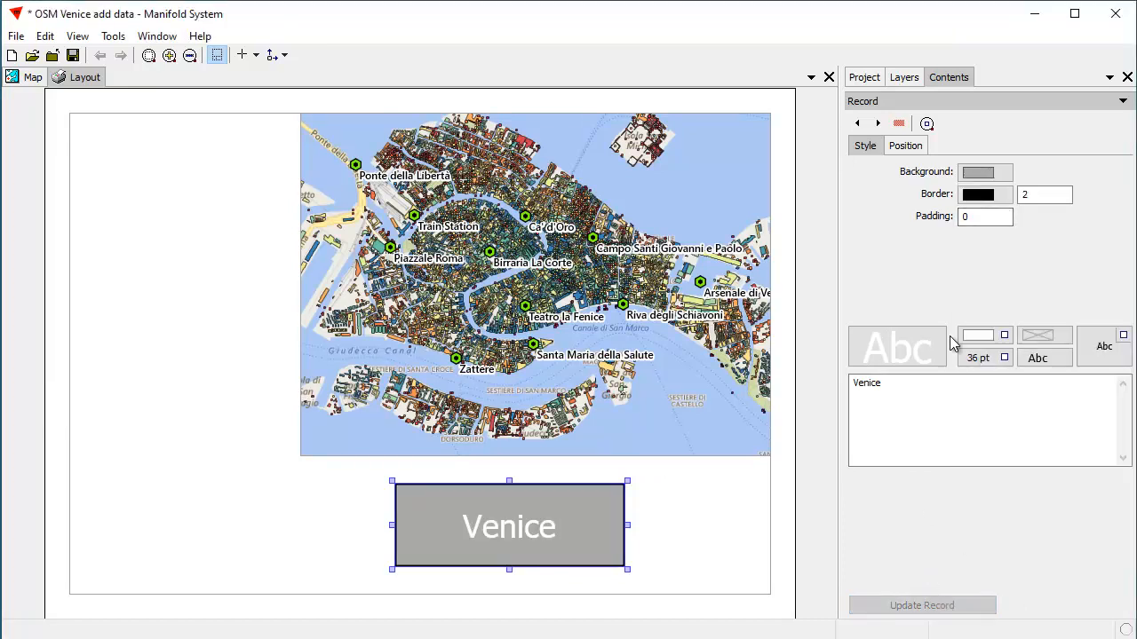
# Set the Venice text box background to black and its border color to red, and deselect the box
pyautogui.click(977, 174)
pyautogui.click(988, 217)
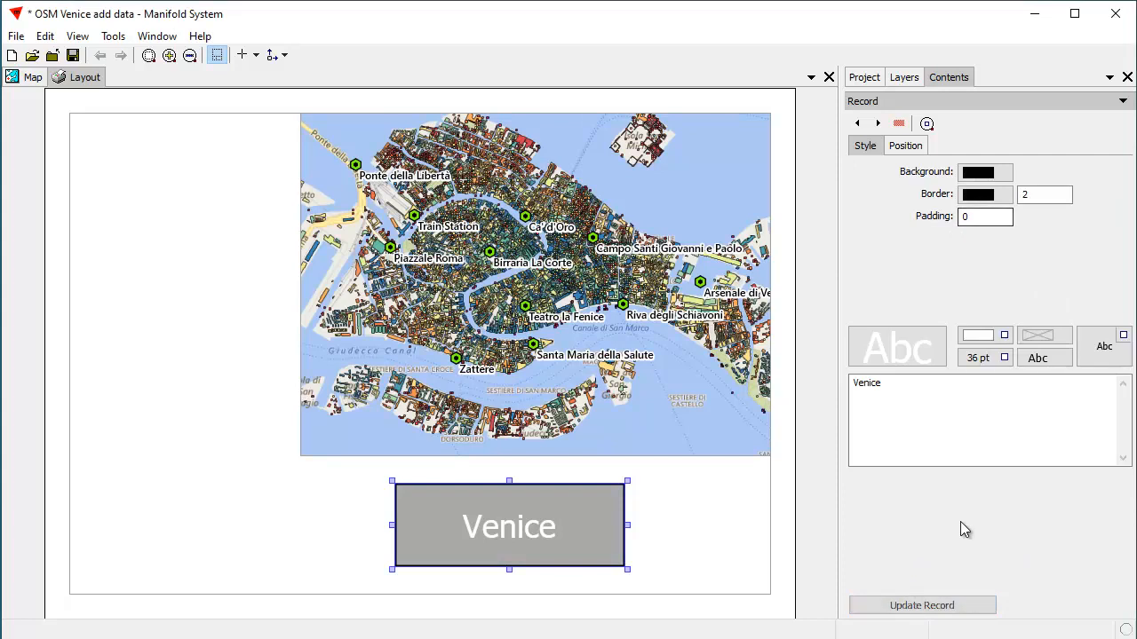
pyautogui.click(948, 611)
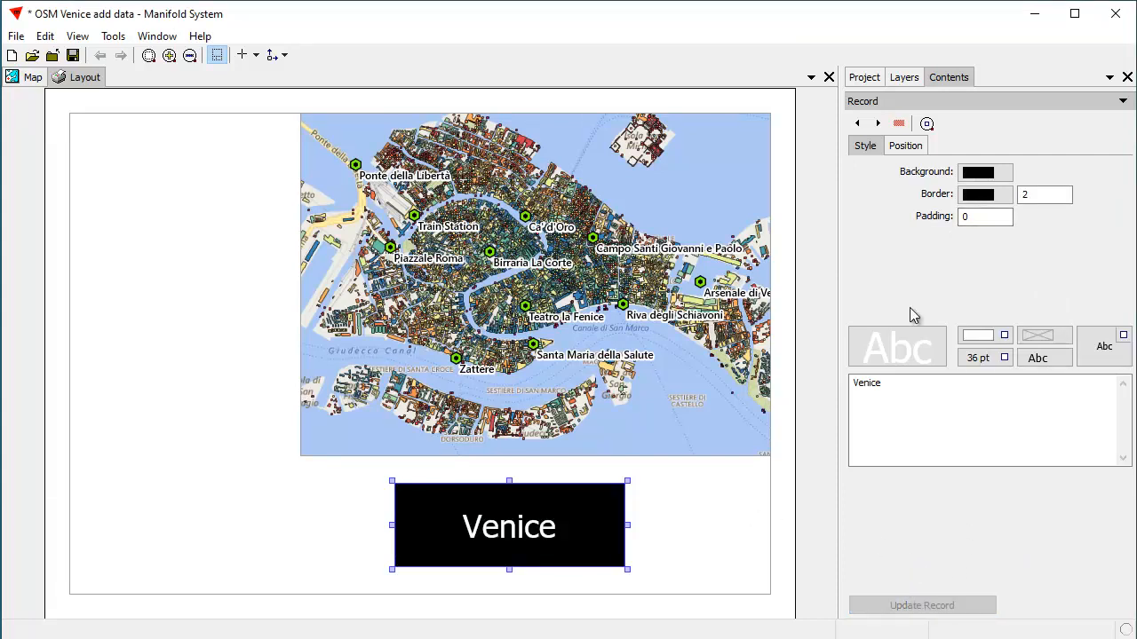
pyautogui.click(986, 195)
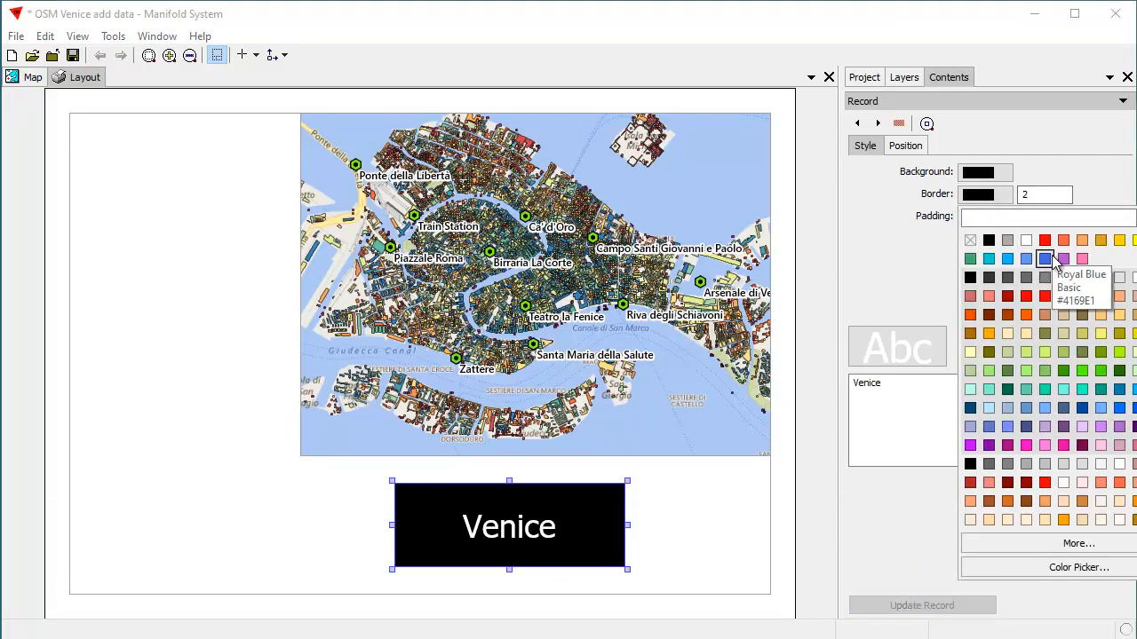
pyautogui.click(1045, 241)
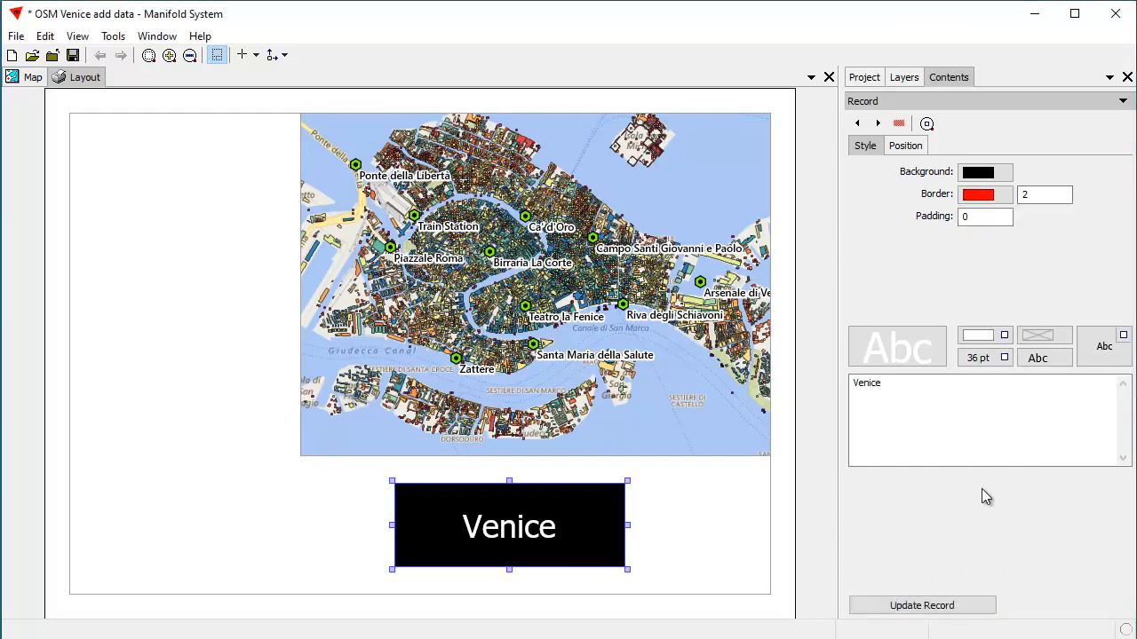
pyautogui.click(914, 609)
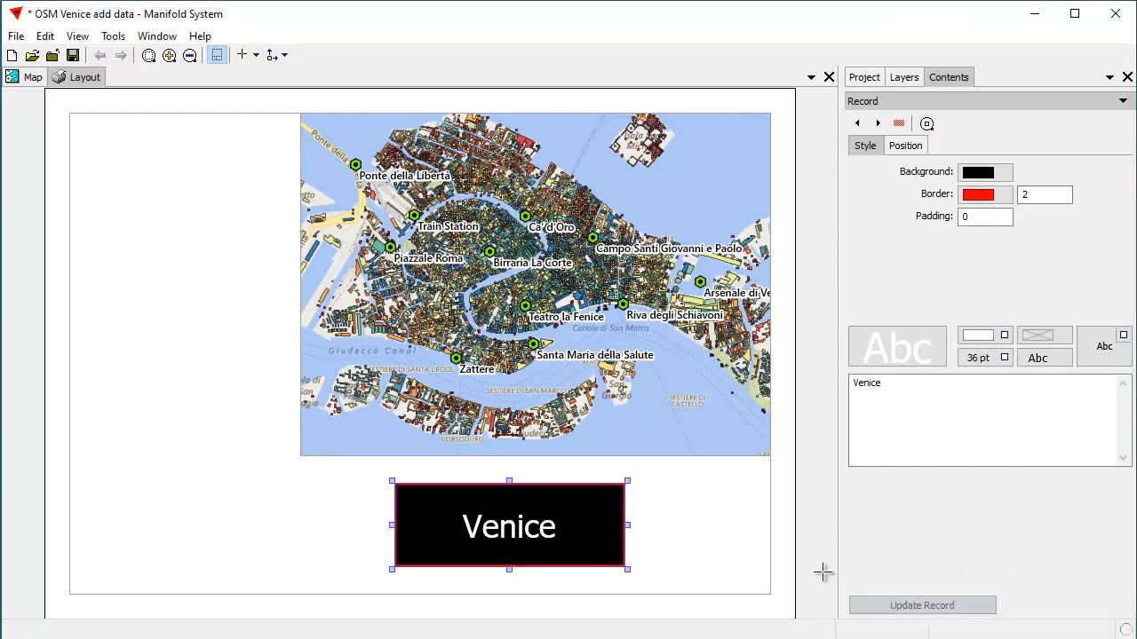
pyautogui.click(707, 524)
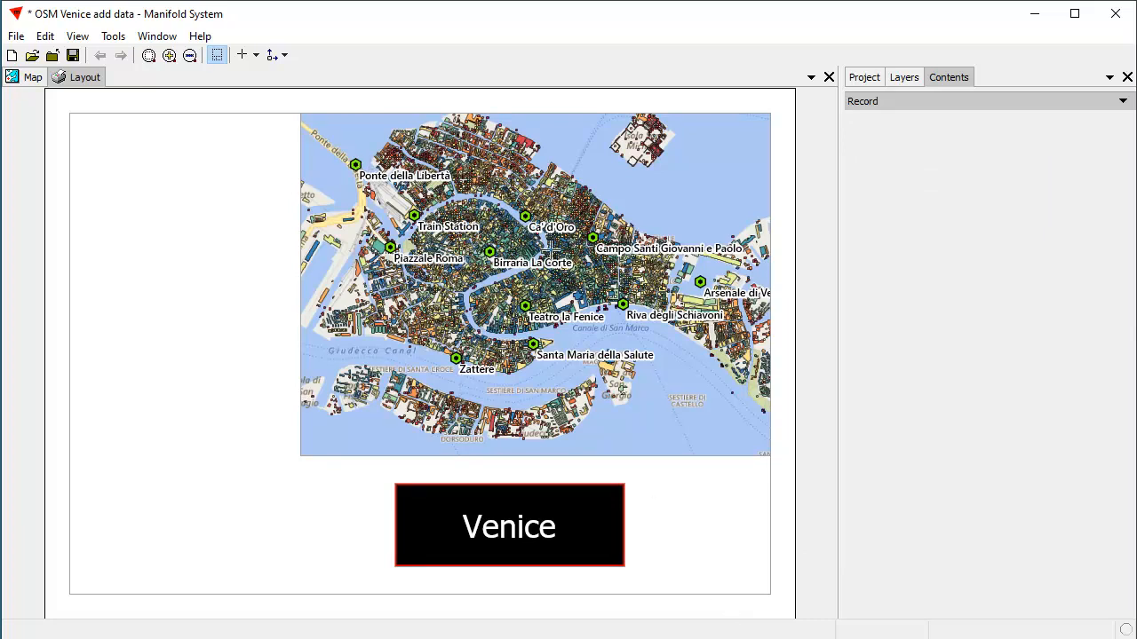
# Start a new legend for the map with only the OSM structures layer included
pyautogui.click(256, 55)
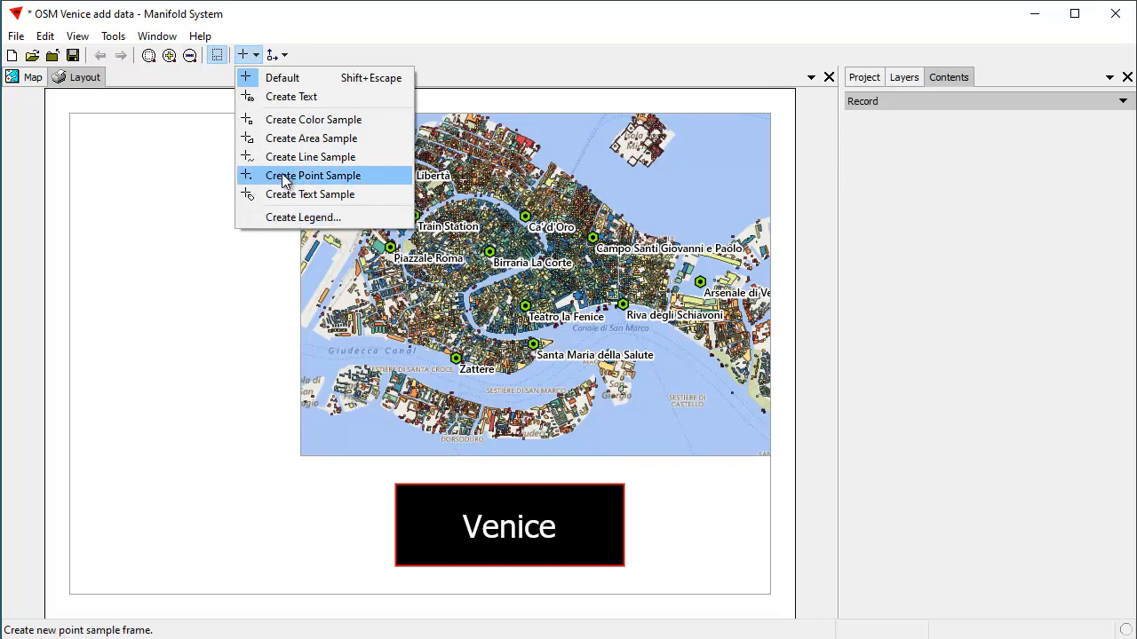
pyautogui.click(295, 217)
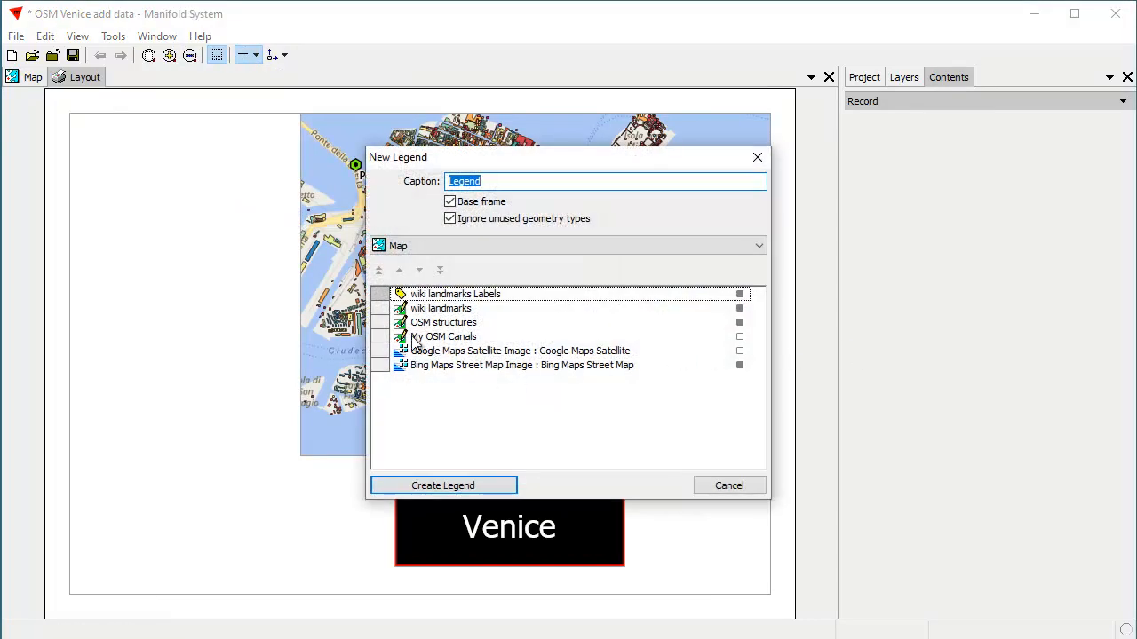
pyautogui.click(740, 295)
pyautogui.click(740, 309)
pyautogui.click(740, 322)
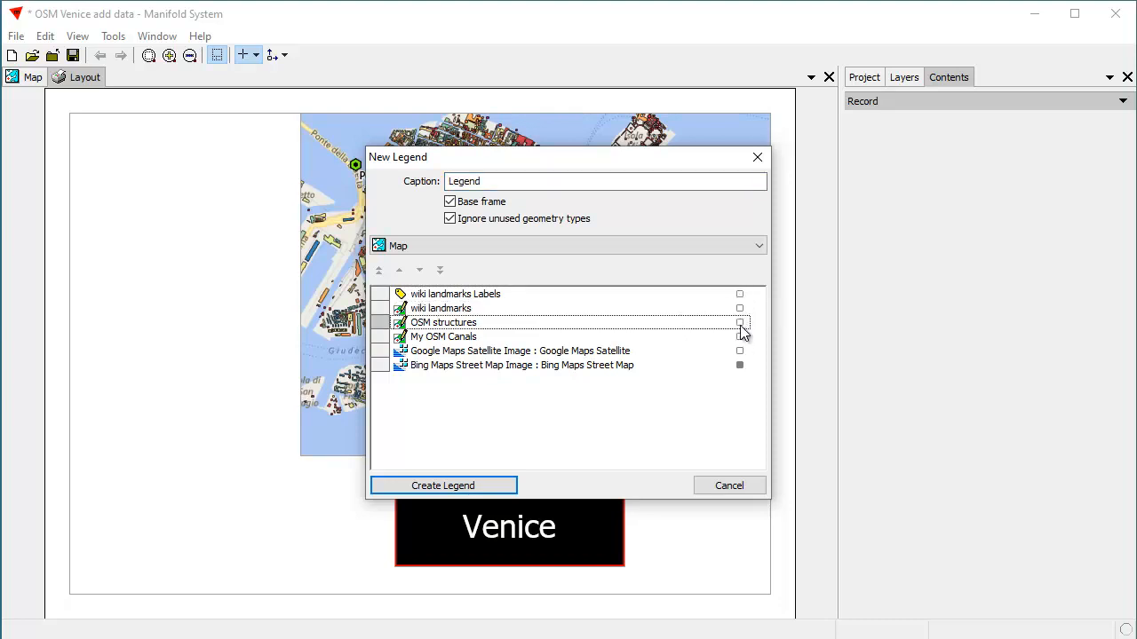
pyautogui.click(740, 366)
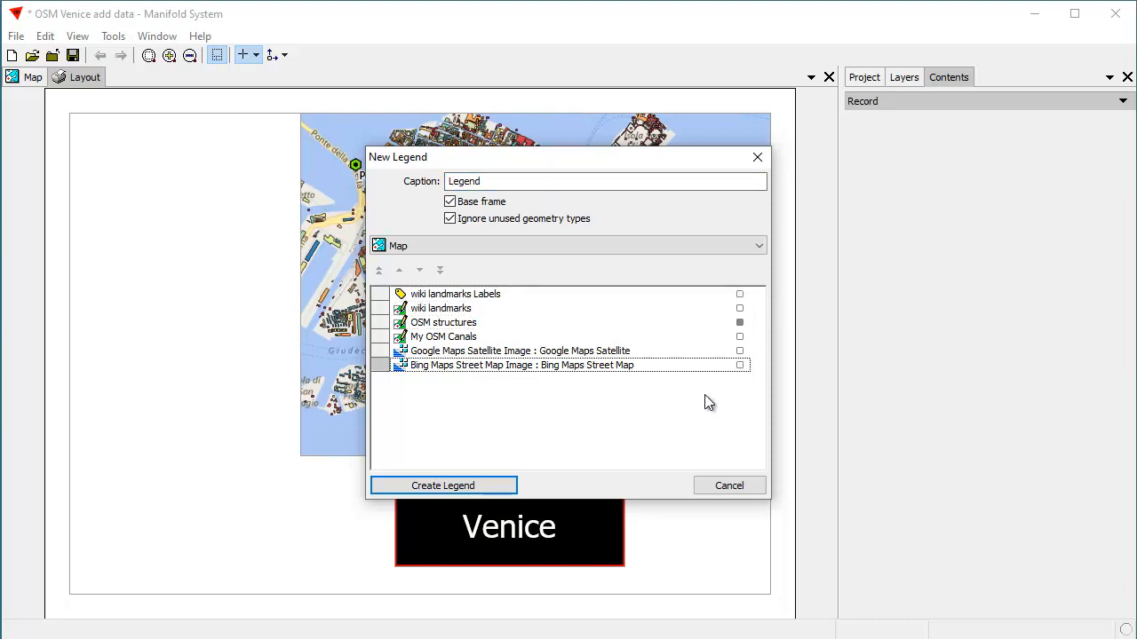
# Caption the legend Building Heights and create it in the layout
pyautogui.click(490, 184)
pyautogui.moveTo(490, 184); pyautogui.dragTo(373, 177)
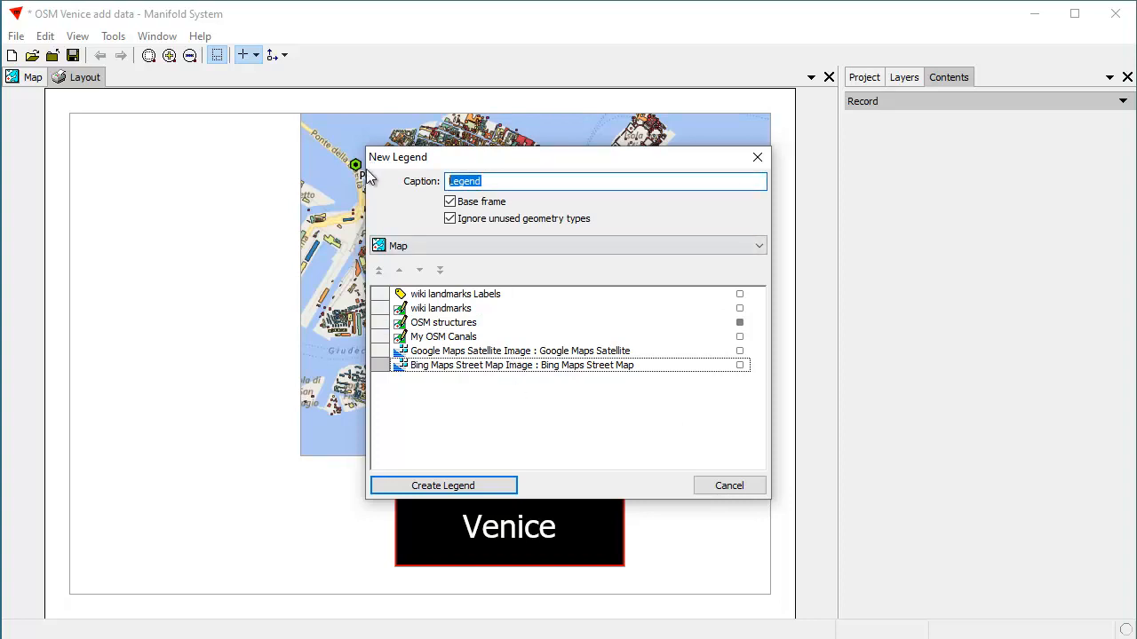
pyautogui.write('Building Heights')
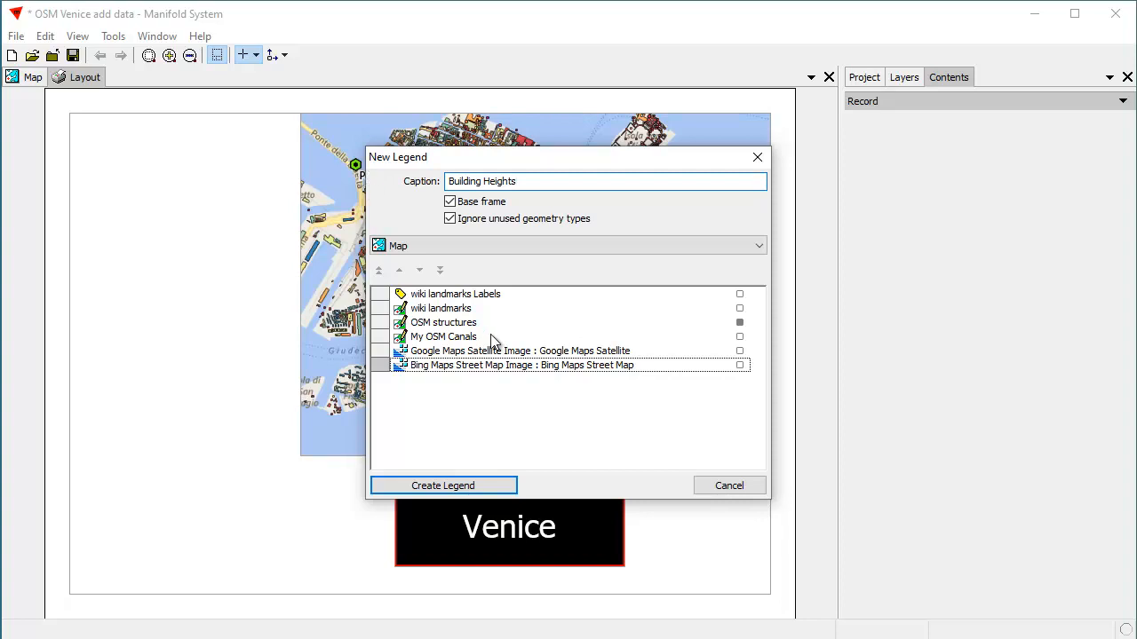
pyautogui.click(495, 485)
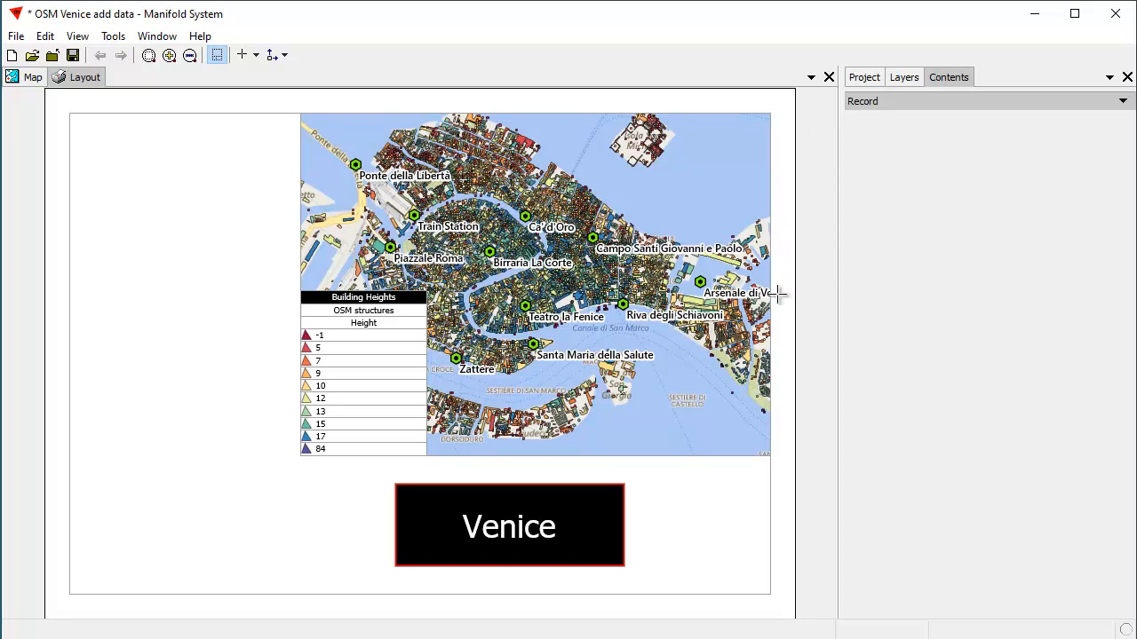
# Undock the Layers pane, place it beside the layout, and collapse the OSM structures and Building Heights groups
pyautogui.doubleClick(904, 79)
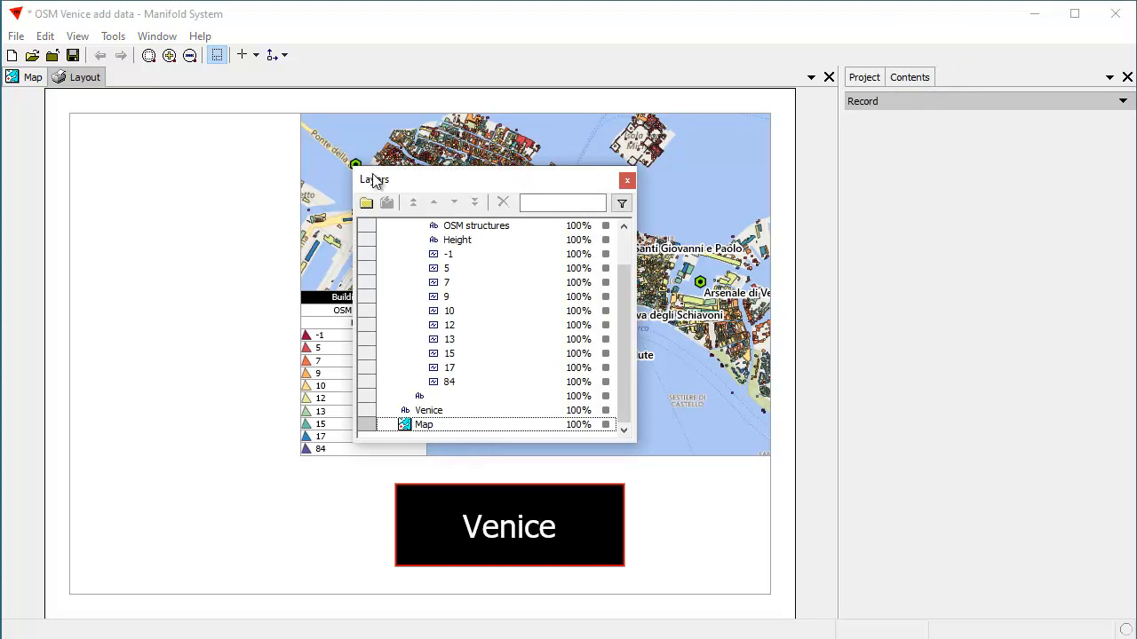
pyautogui.moveTo(450, 183); pyautogui.dragTo(891, 317)
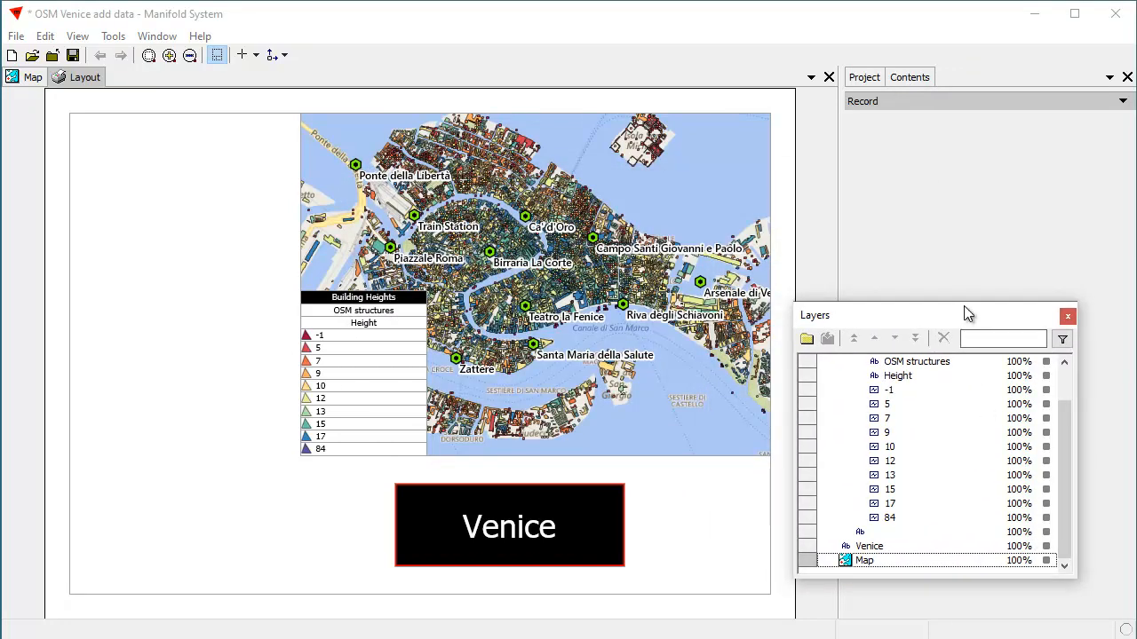
pyautogui.moveTo(962, 303); pyautogui.dragTo(949, 135)
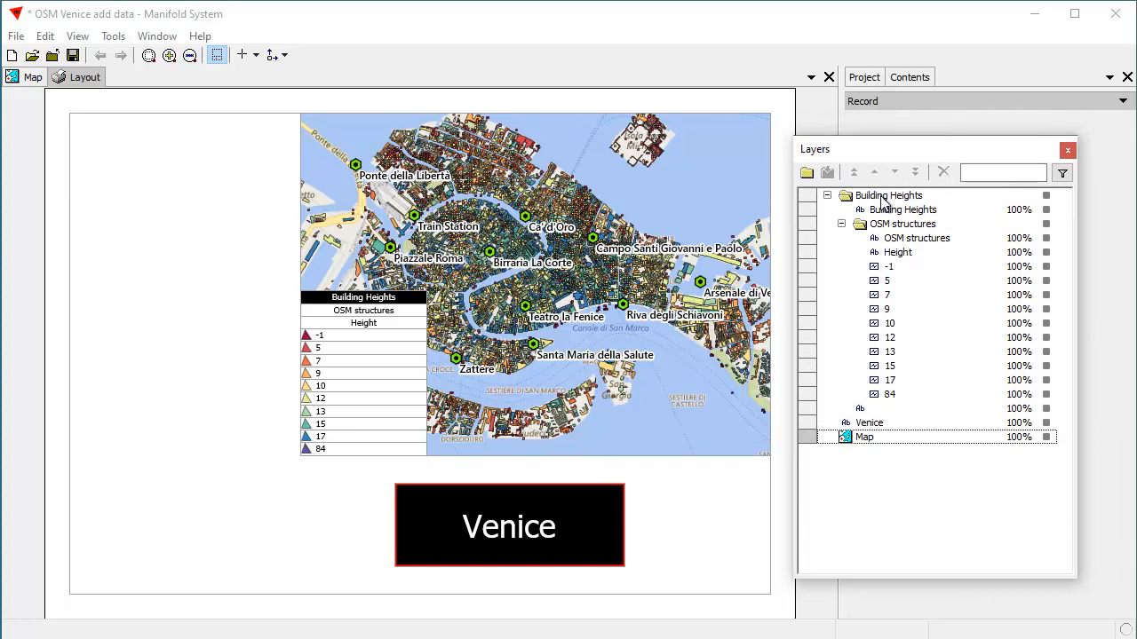
pyautogui.click(841, 225)
pyautogui.click(827, 195)
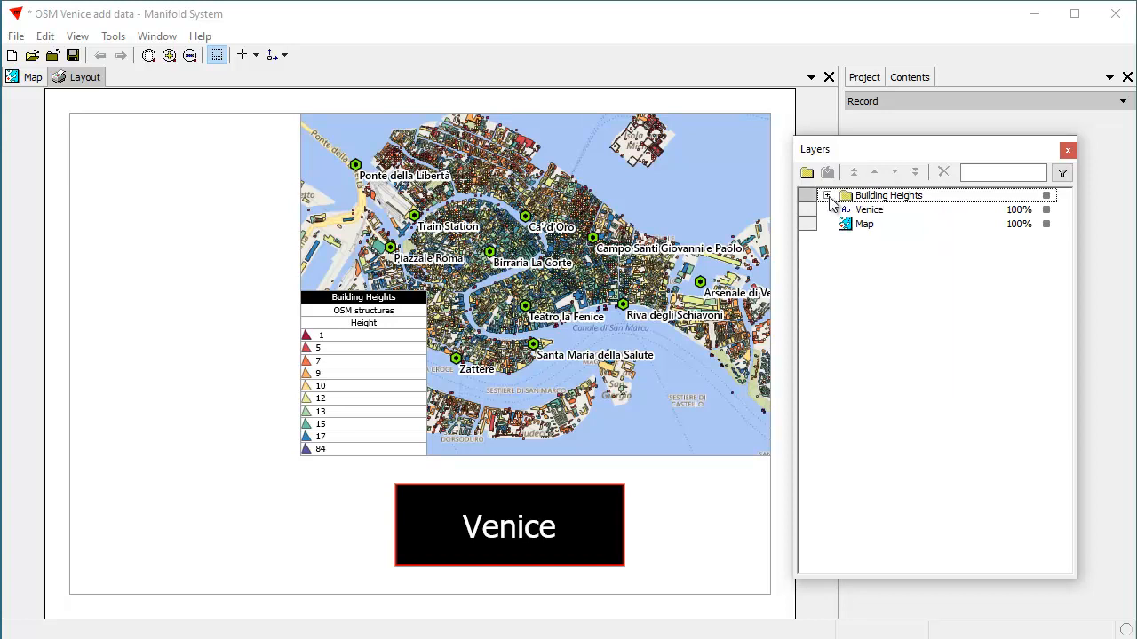
# Select the whole Building Heights legend group and move it into the blank area left of the map frame
pyautogui.click(891, 197)
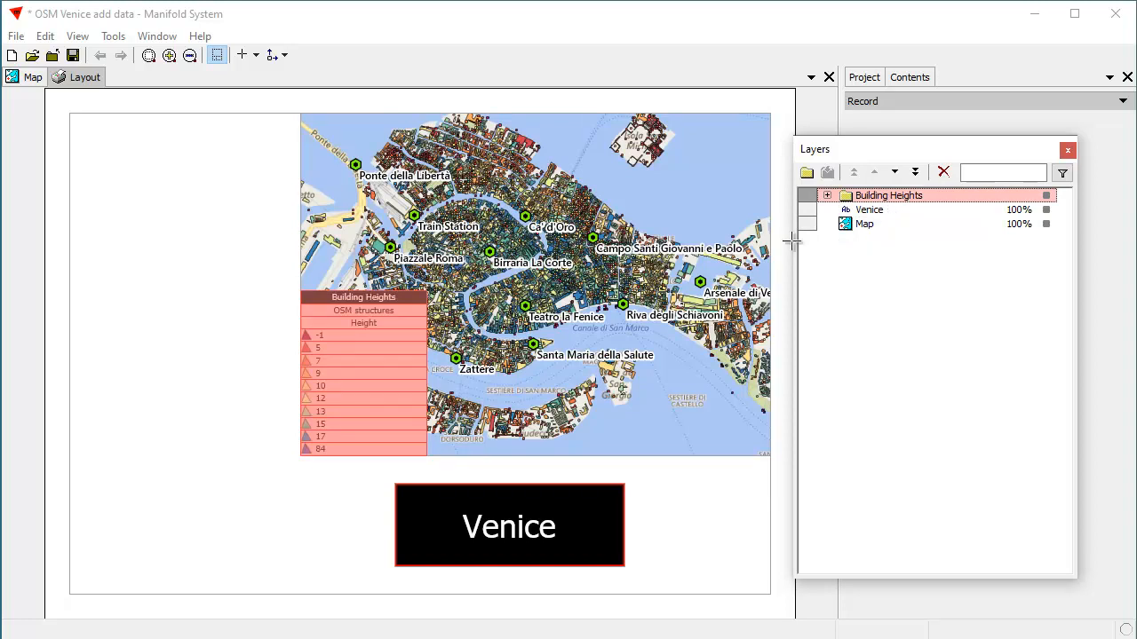
pyautogui.click(397, 302)
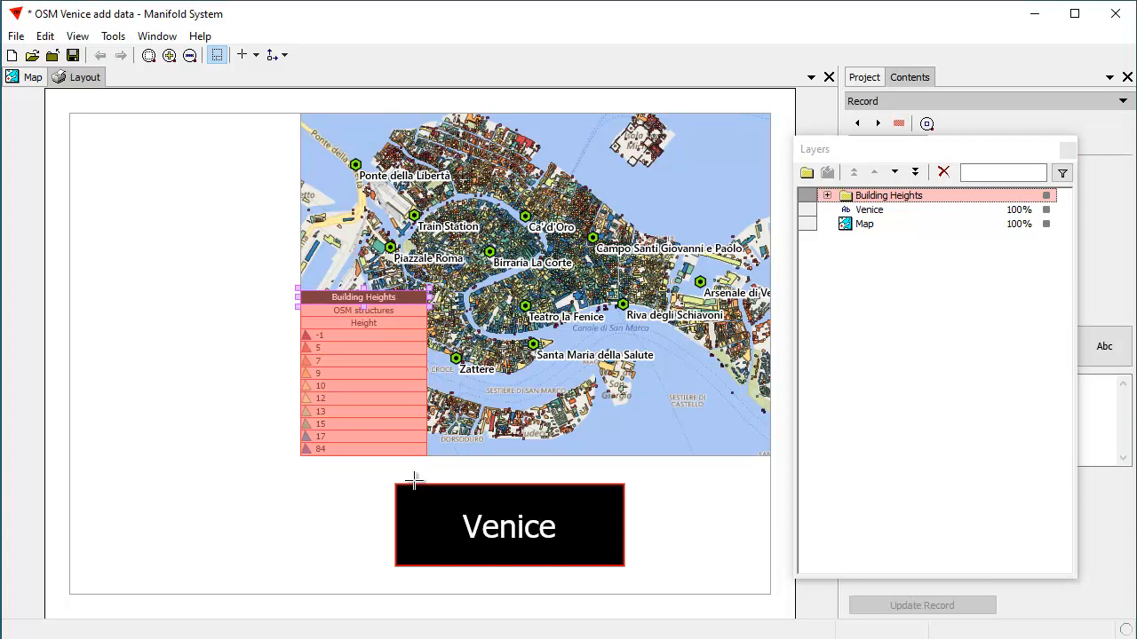
pyautogui.moveTo(399, 298); pyautogui.dragTo(196, 288)
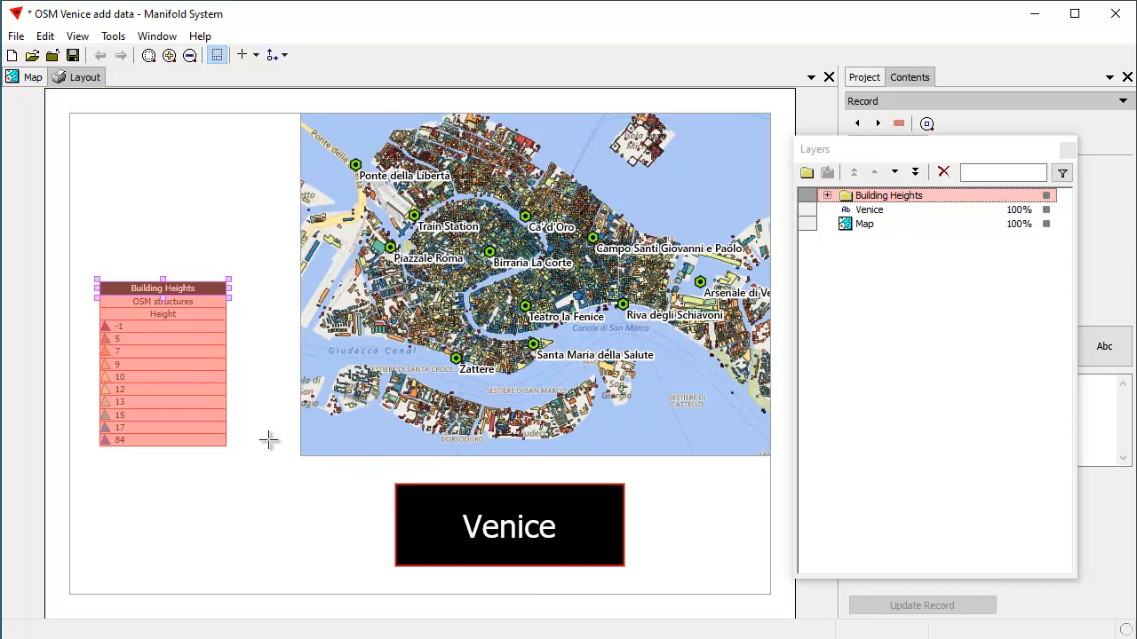
# Clear the selection of the Building Heights legend group, leaving its name as it is
pyautogui.click(938, 206)
pyautogui.keyDown('ctrl'); pyautogui.click(922, 194); pyautogui.keyUp('ctrl')
pyautogui.keyDown('ctrl'); pyautogui.click(922, 194); pyautogui.keyUp('ctrl')
pyautogui.keyDown('ctrl'); pyautogui.click(922, 194); pyautogui.keyUp('ctrl')
pyautogui.keyDown('ctrl'); pyautogui.click(920, 193); pyautogui.keyUp('ctrl')
pyautogui.keyDown('ctrl'); pyautogui.click(919, 192); pyautogui.keyUp('ctrl')
pyautogui.click(919, 192)
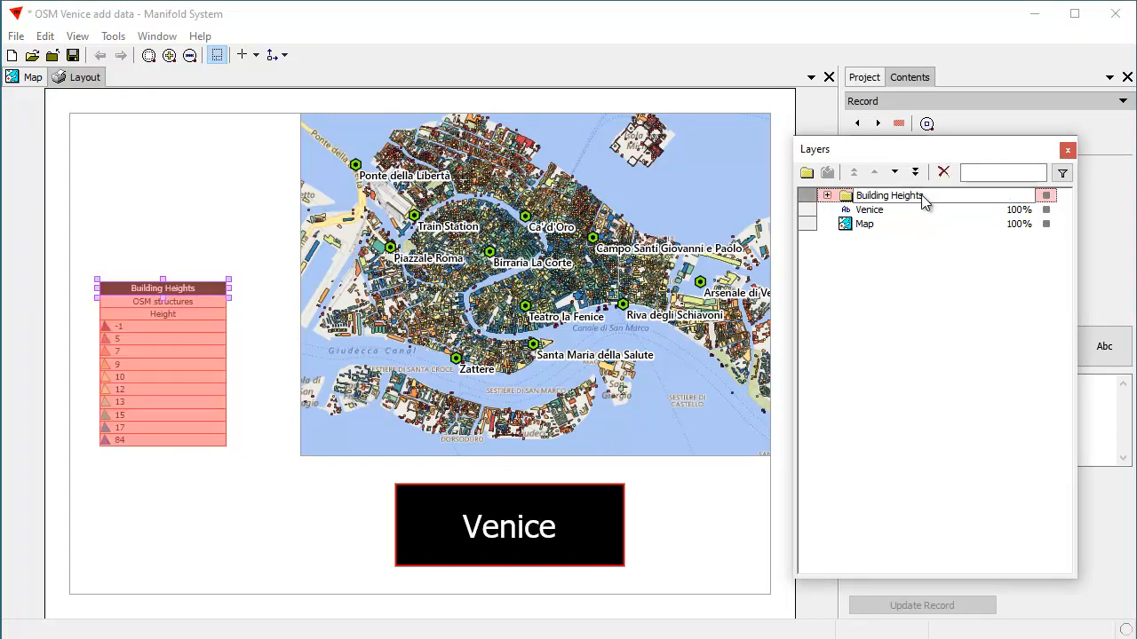
pyautogui.press('Escape')
pyautogui.keyDown('ctrl'); pyautogui.click(898, 200); pyautogui.keyUp('ctrl')
pyautogui.keyDown('ctrl'); pyautogui.click(898, 201); pyautogui.keyUp('ctrl')
pyautogui.keyDown('ctrl'); pyautogui.click(903, 204); pyautogui.keyUp('ctrl')
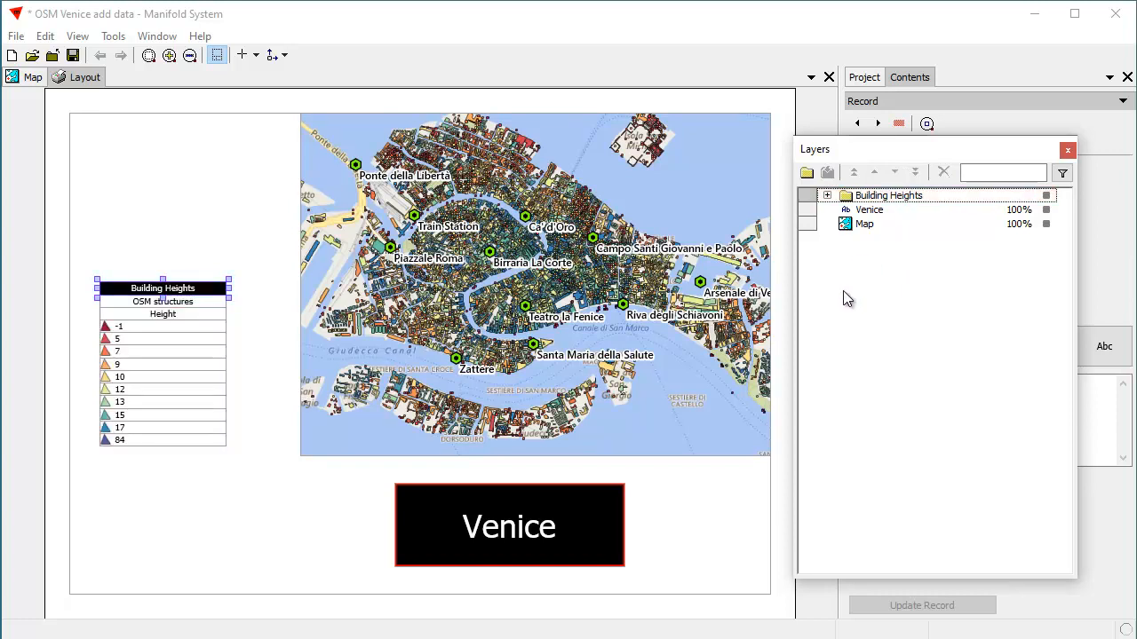
# Expand the Building Heights and OSM structures groups and delete the Height and OSM structures text frames from the legend
pyautogui.click(828, 196)
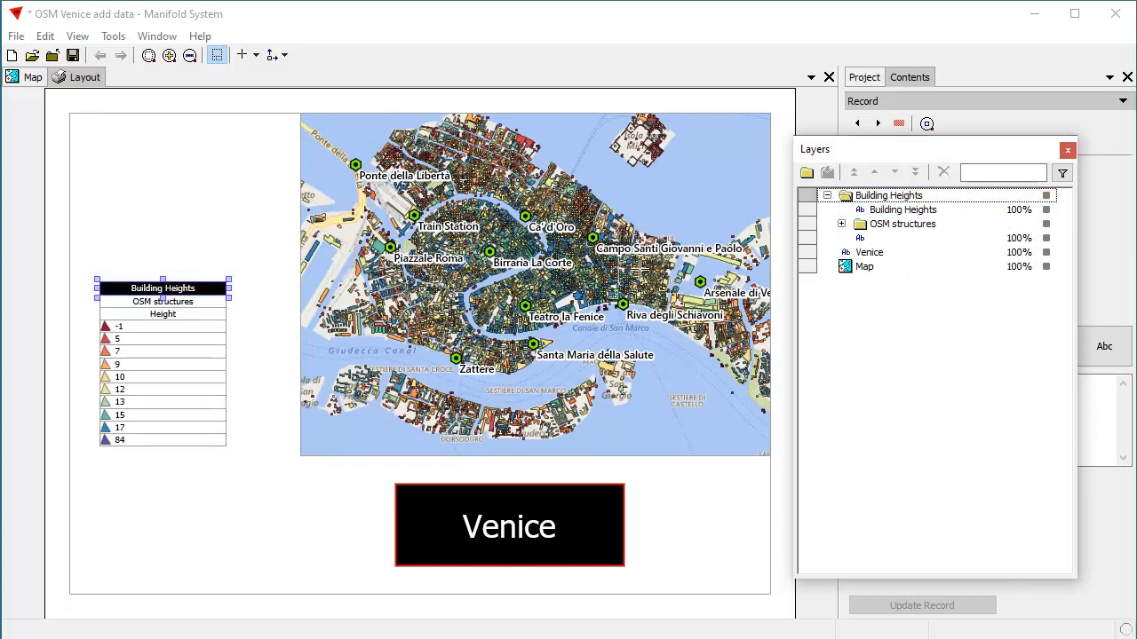
pyautogui.click(179, 322)
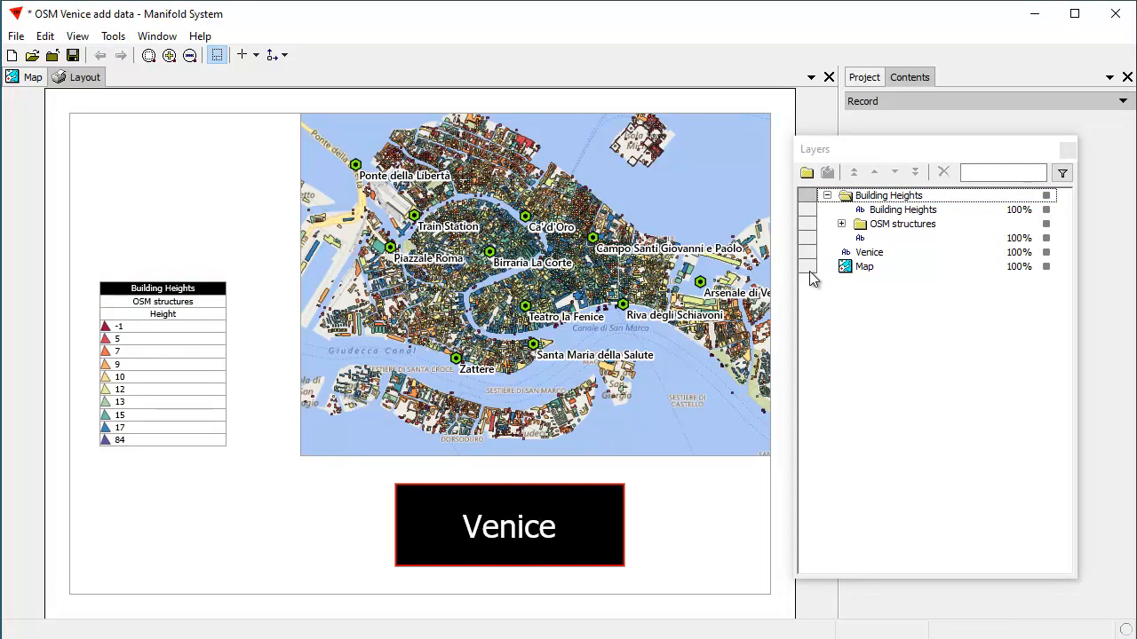
pyautogui.click(841, 225)
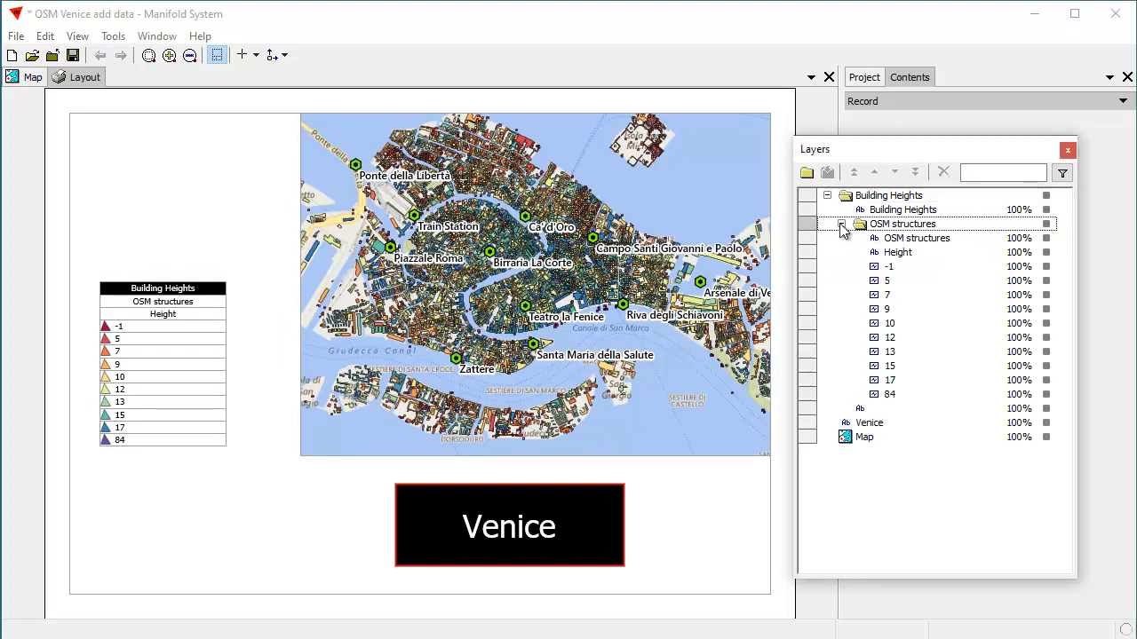
pyautogui.click(903, 258)
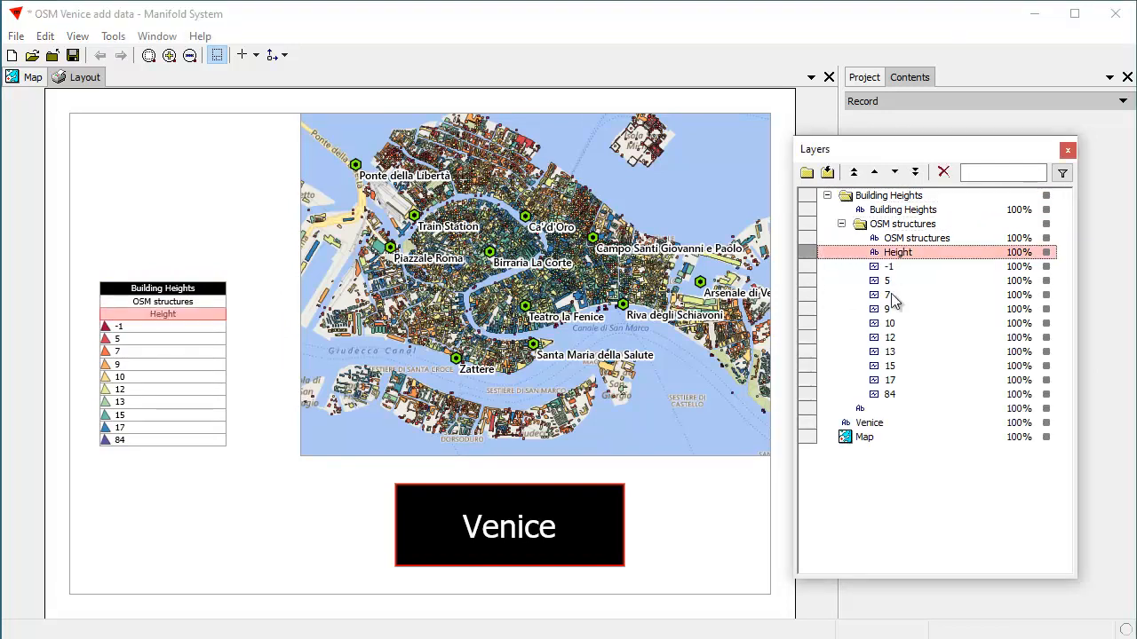
pyautogui.click(943, 174)
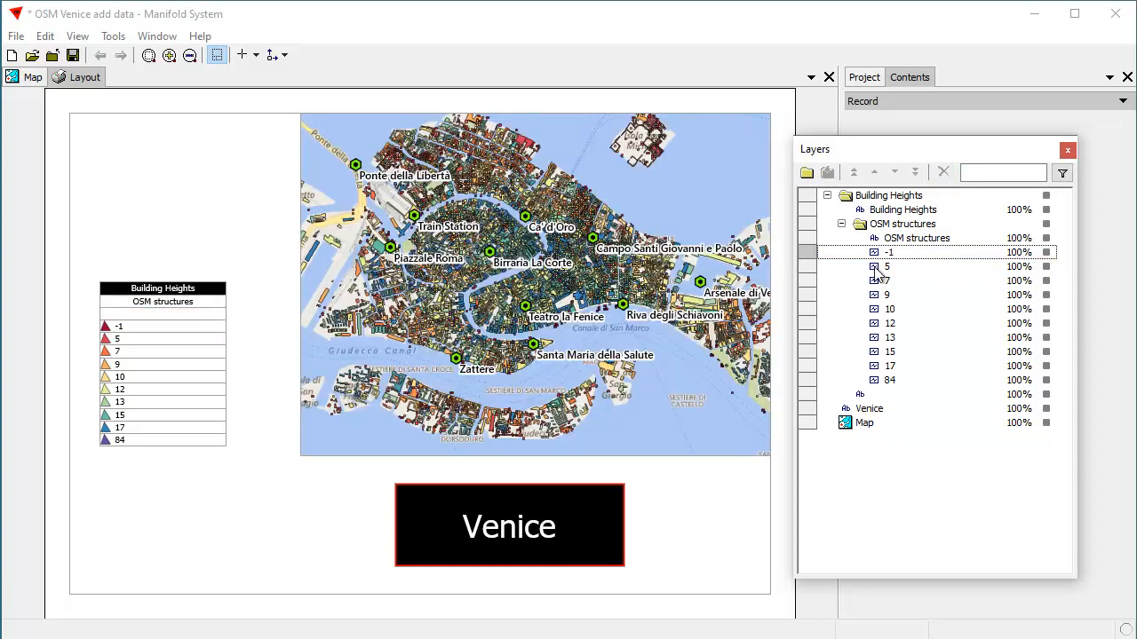
pyautogui.click(915, 240)
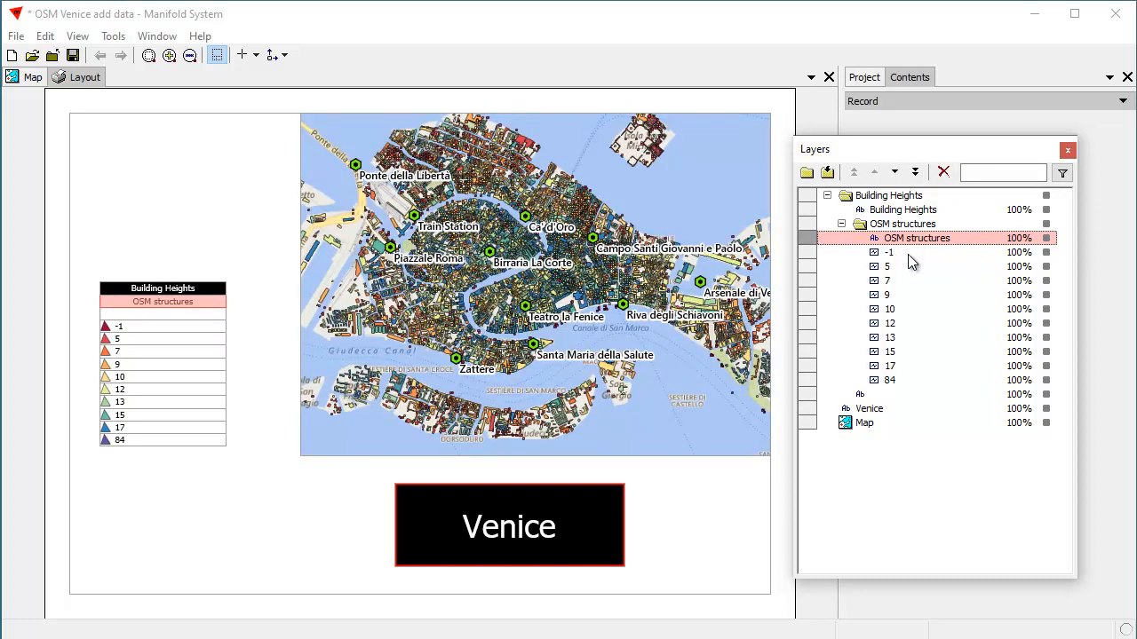
pyautogui.click(944, 176)
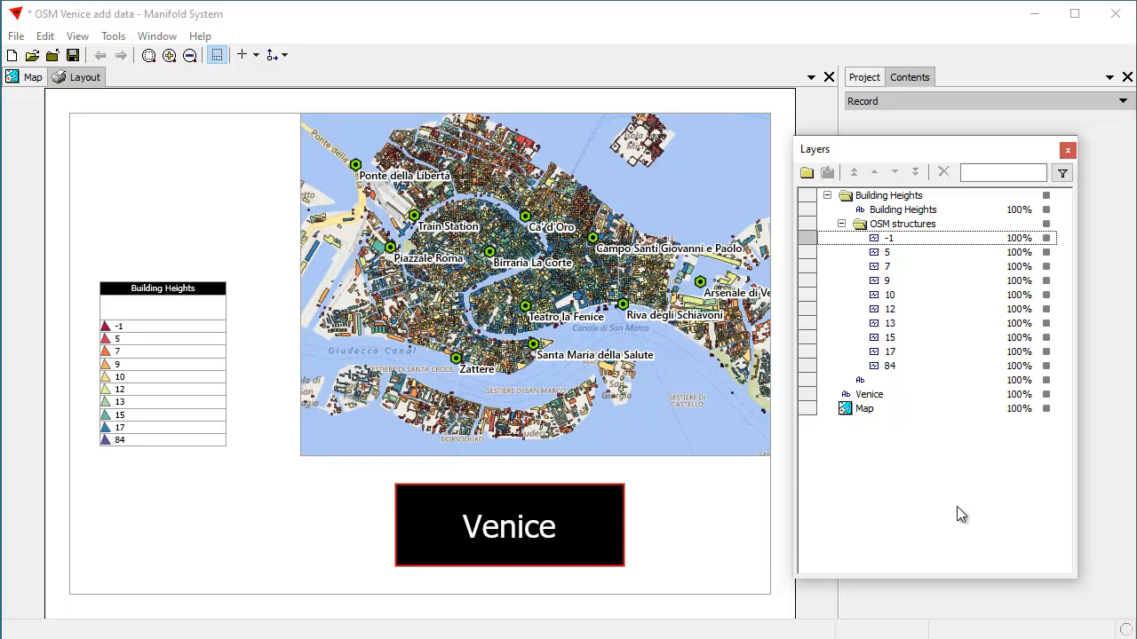
# Hide the legend's unnamed text frame and stack the Building Heights caption and all height rows vertically against each other
pyautogui.click(1047, 380)
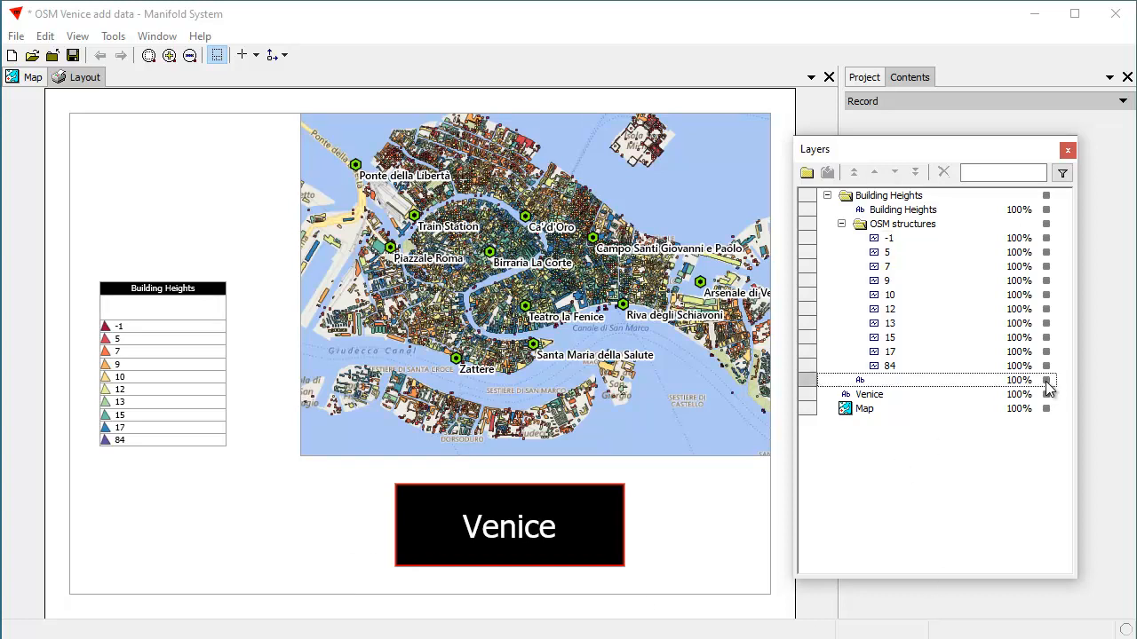
pyautogui.click(1046, 380)
pyautogui.moveTo(145, 259); pyautogui.dragTo(178, 480)
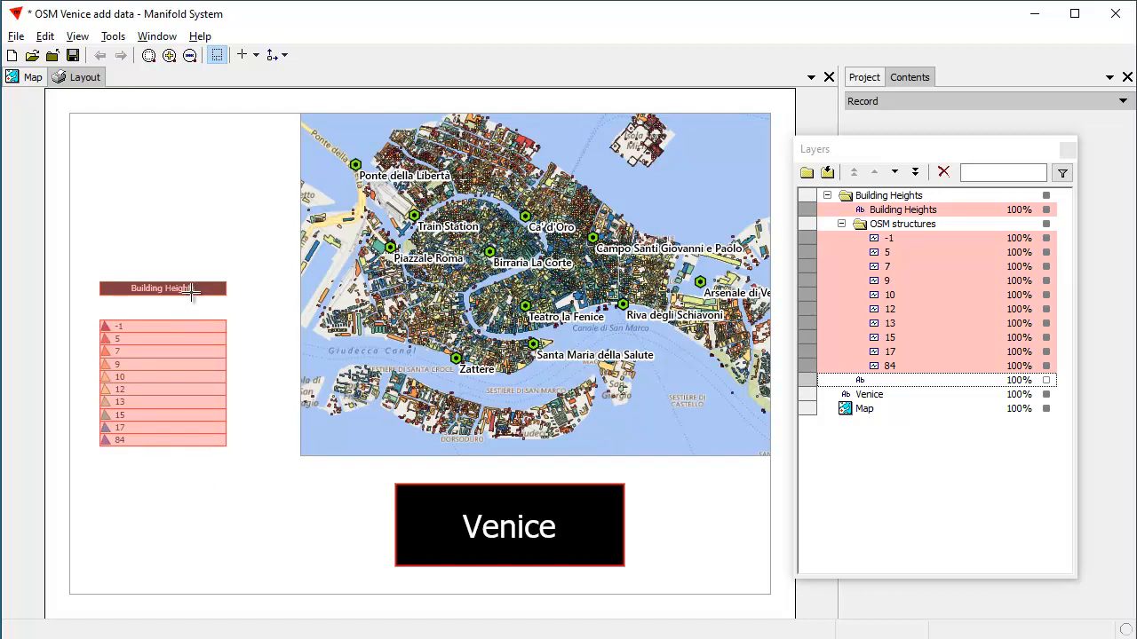
pyautogui.click(192, 291)
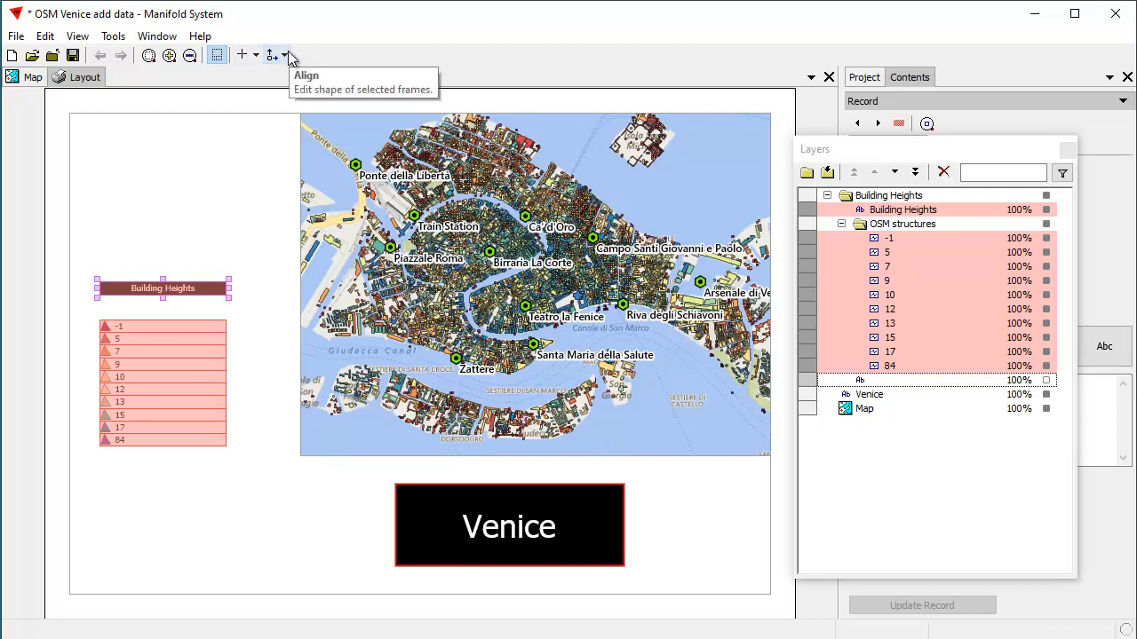
pyautogui.click(285, 56)
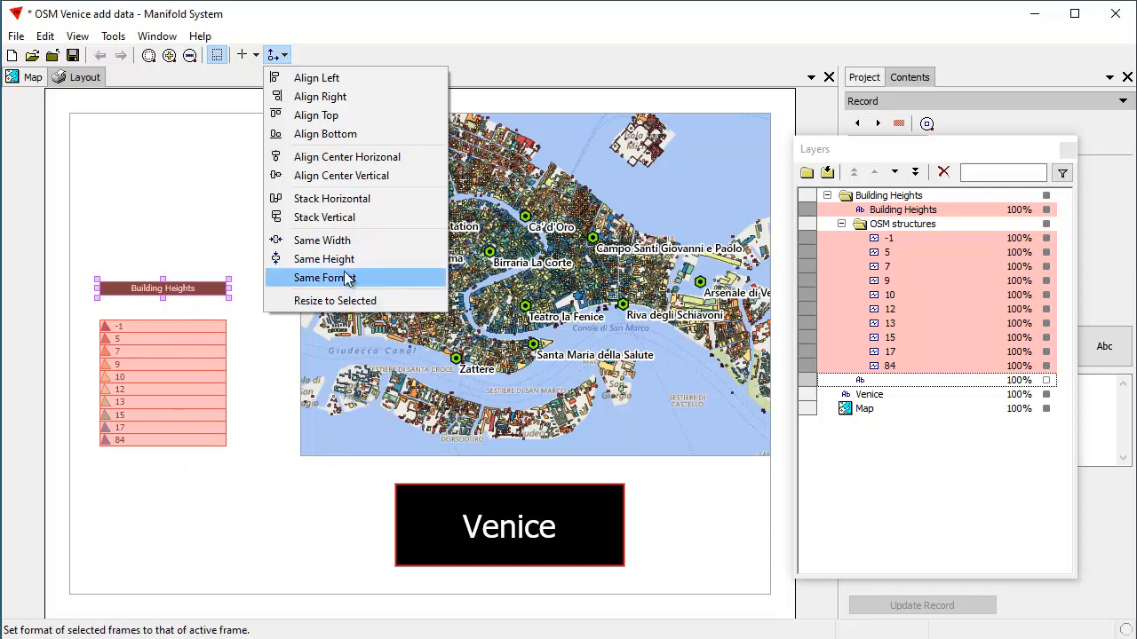
pyautogui.click(350, 219)
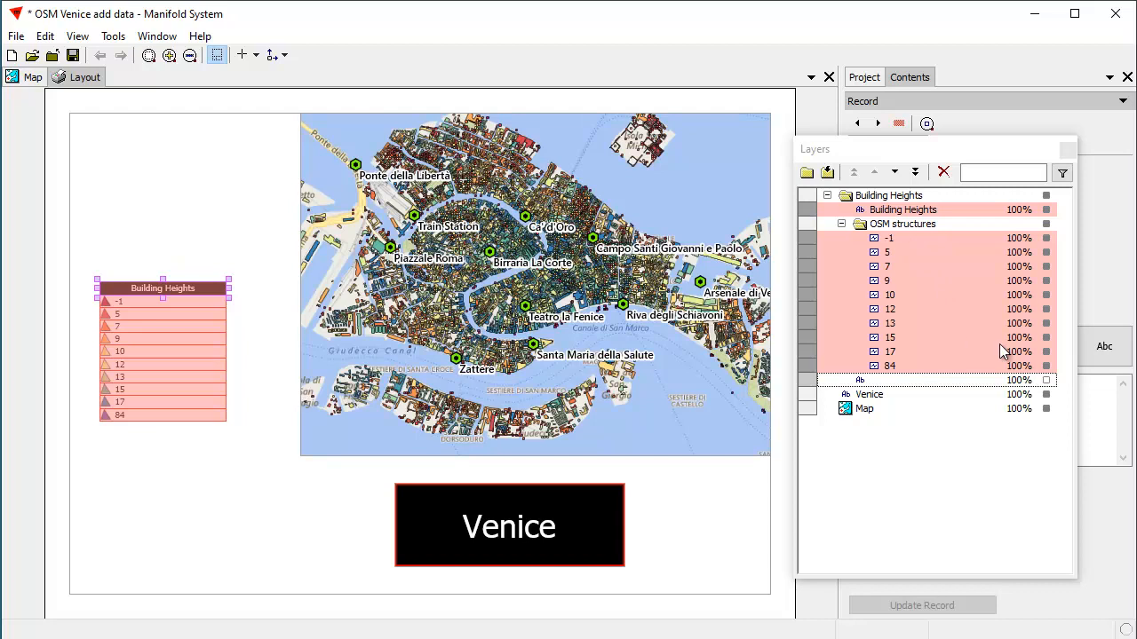
pyautogui.click(952, 325)
pyautogui.click(945, 326)
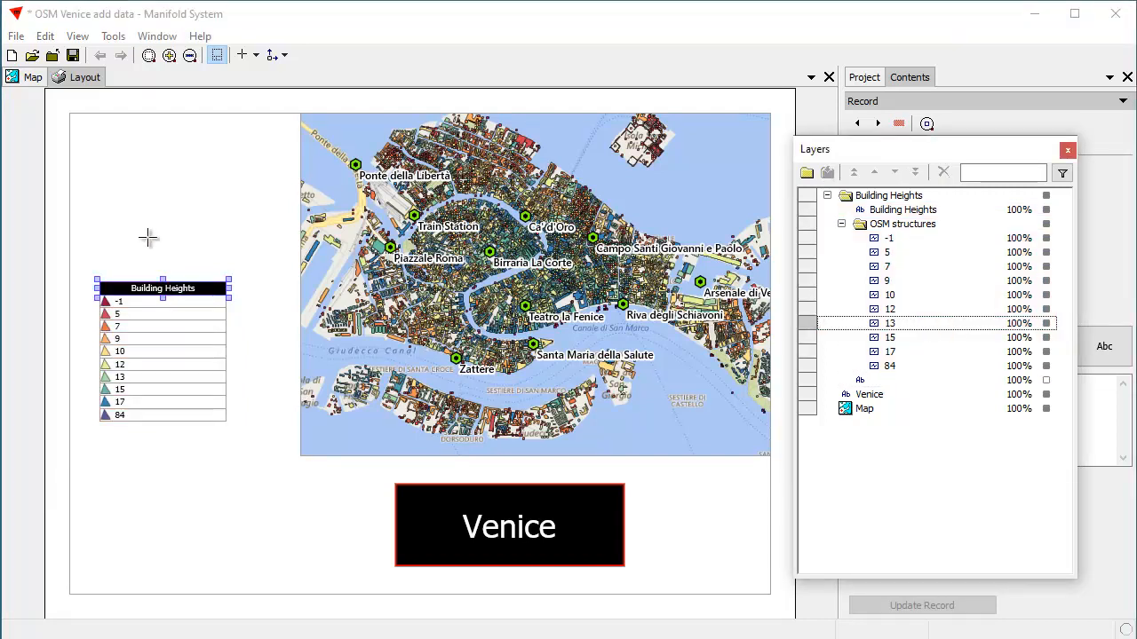
pyautogui.click(189, 237)
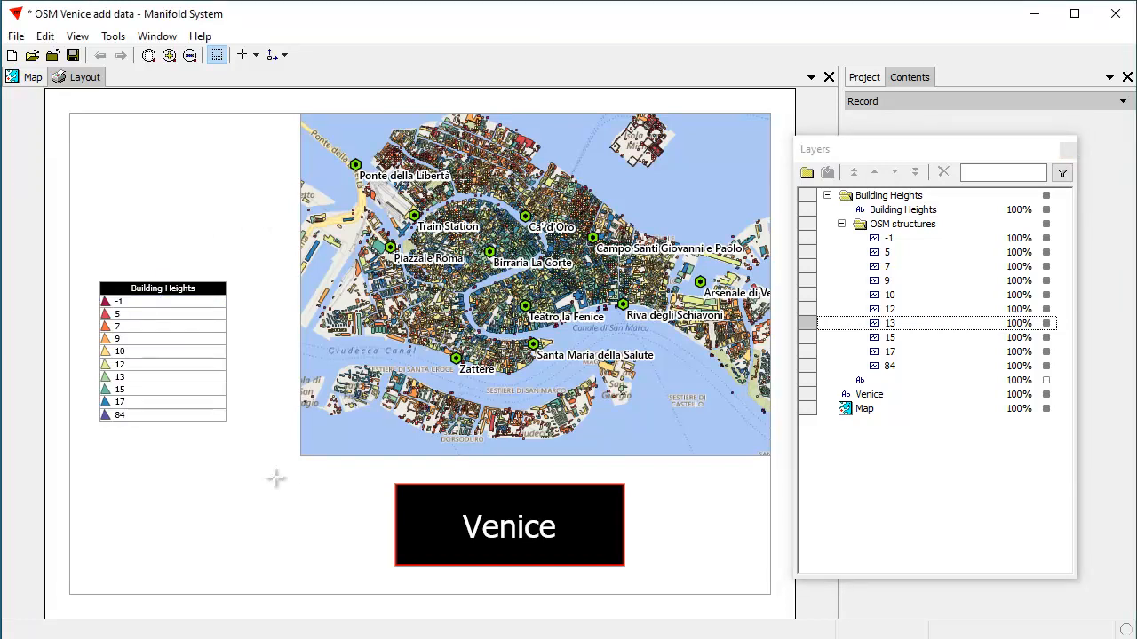
# Set the padding of the legend row labelled 15 to 2
pyautogui.click(151, 391)
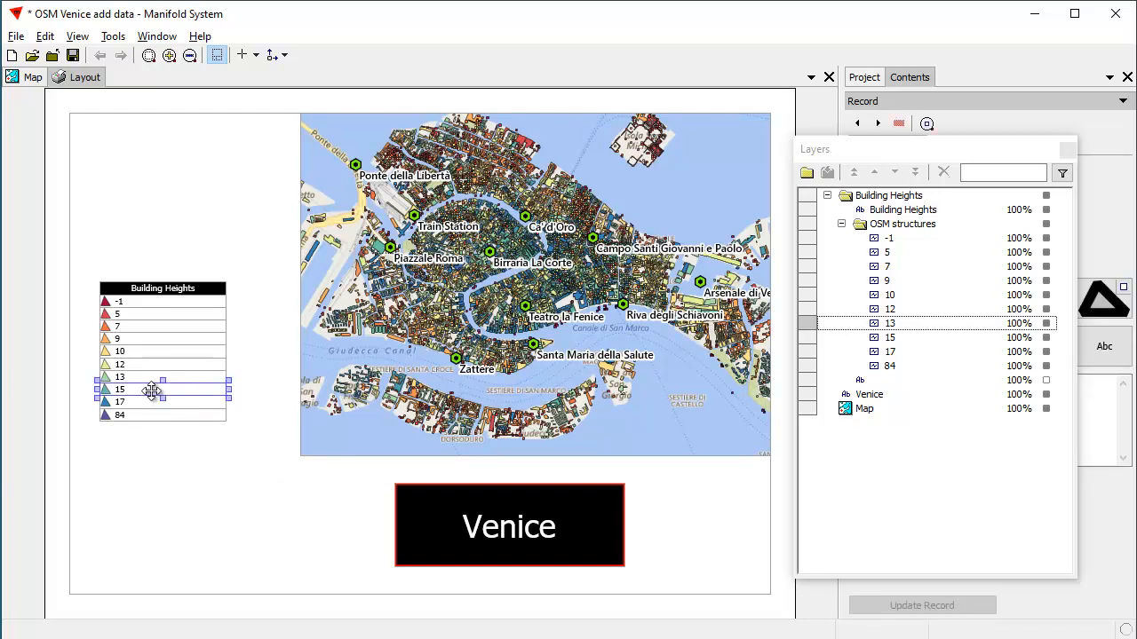
pyautogui.moveTo(913, 154); pyautogui.dragTo(613, 43)
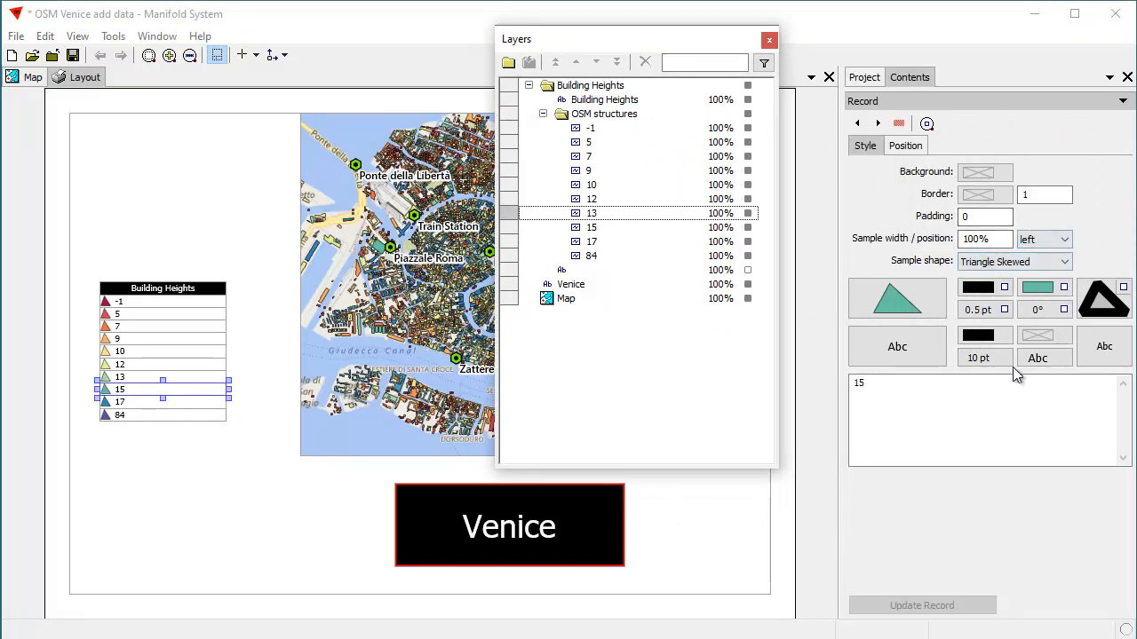
pyautogui.click(969, 217)
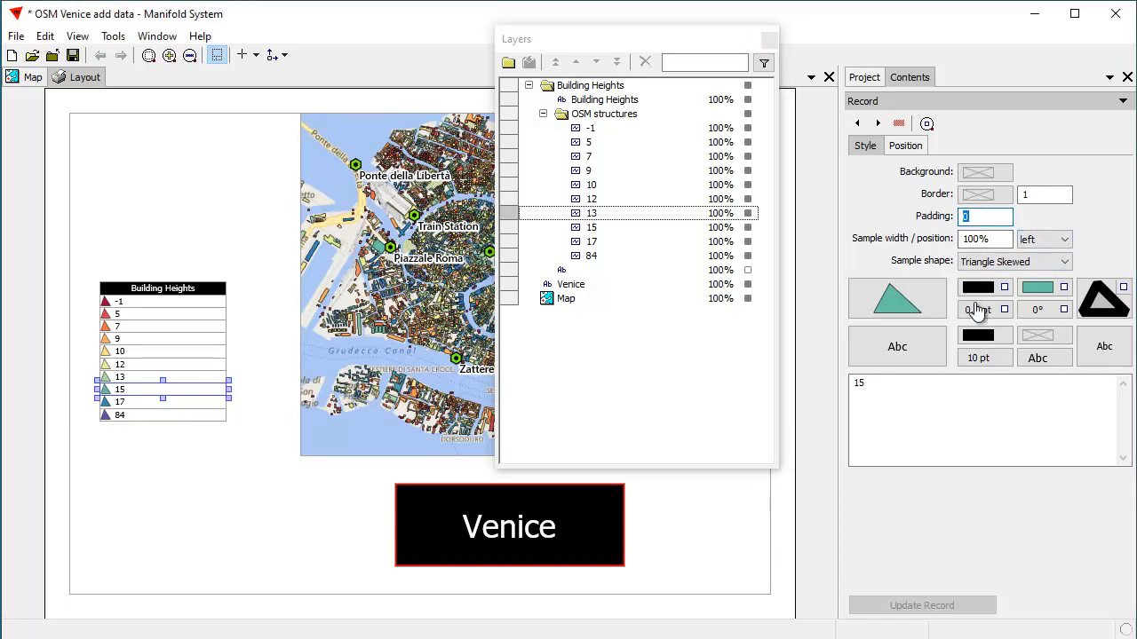
pyautogui.write('2')
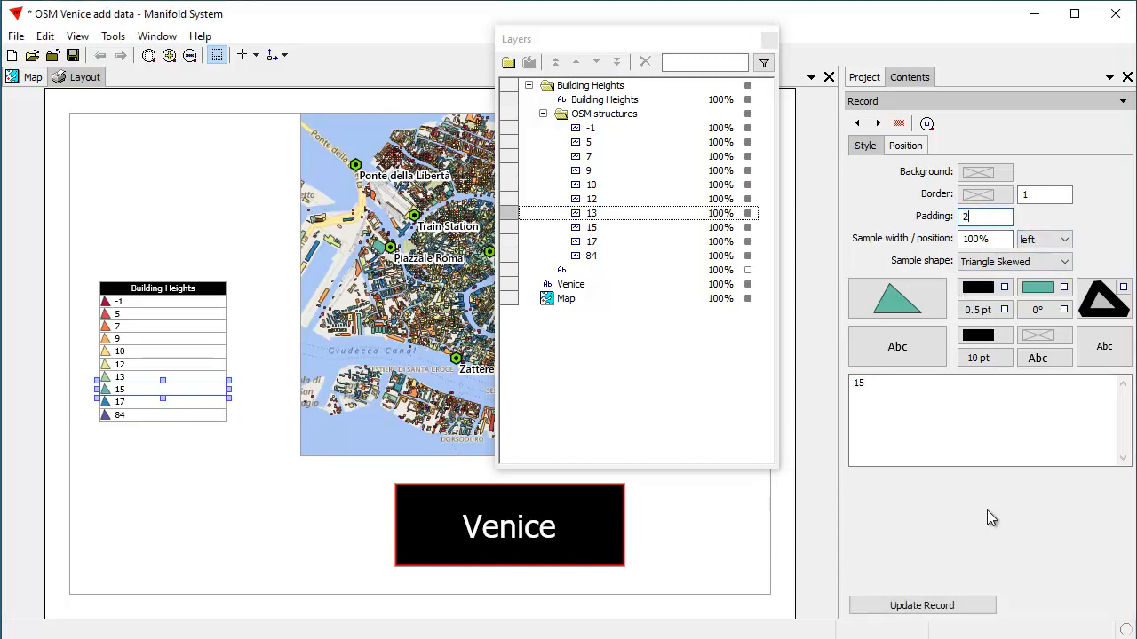
pyautogui.click(941, 605)
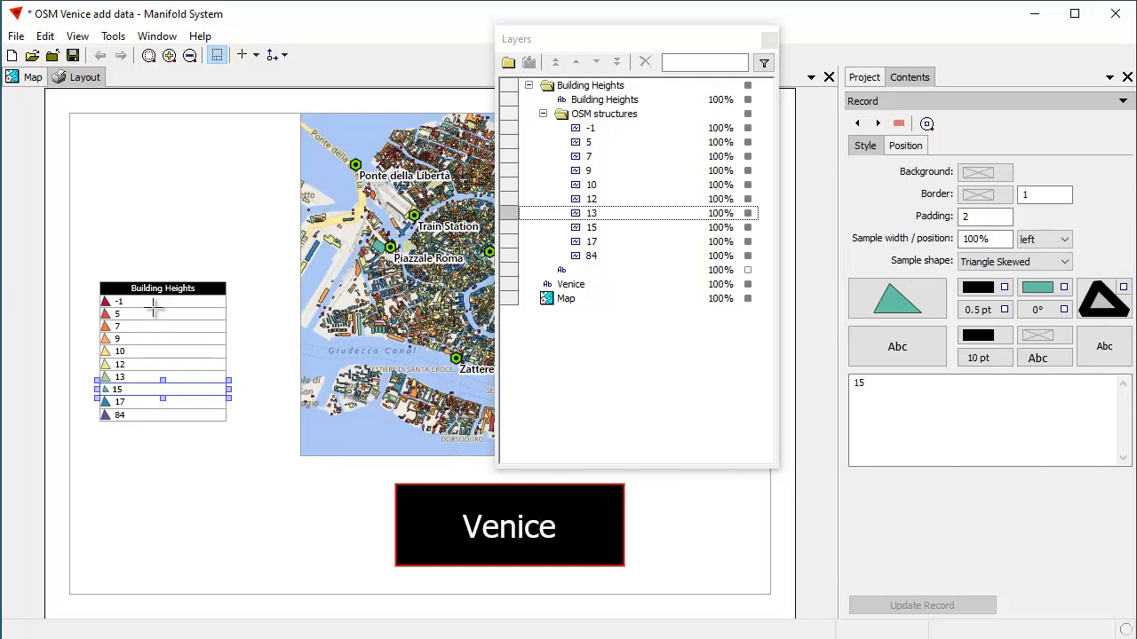
# Apply the format of the row labelled 15 to all height rows of the legend with Same Format, and clear the selection
pyautogui.moveTo(162, 305); pyautogui.dragTo(175, 432)
pyautogui.moveTo(604, 39); pyautogui.dragTo(880, 37)
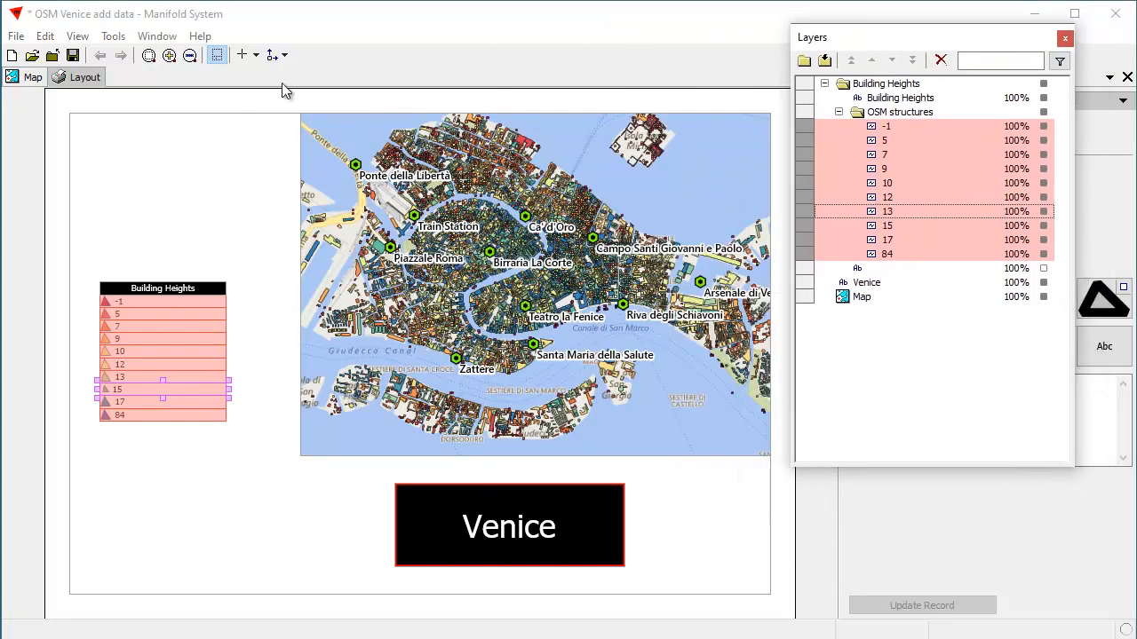
pyautogui.click(284, 56)
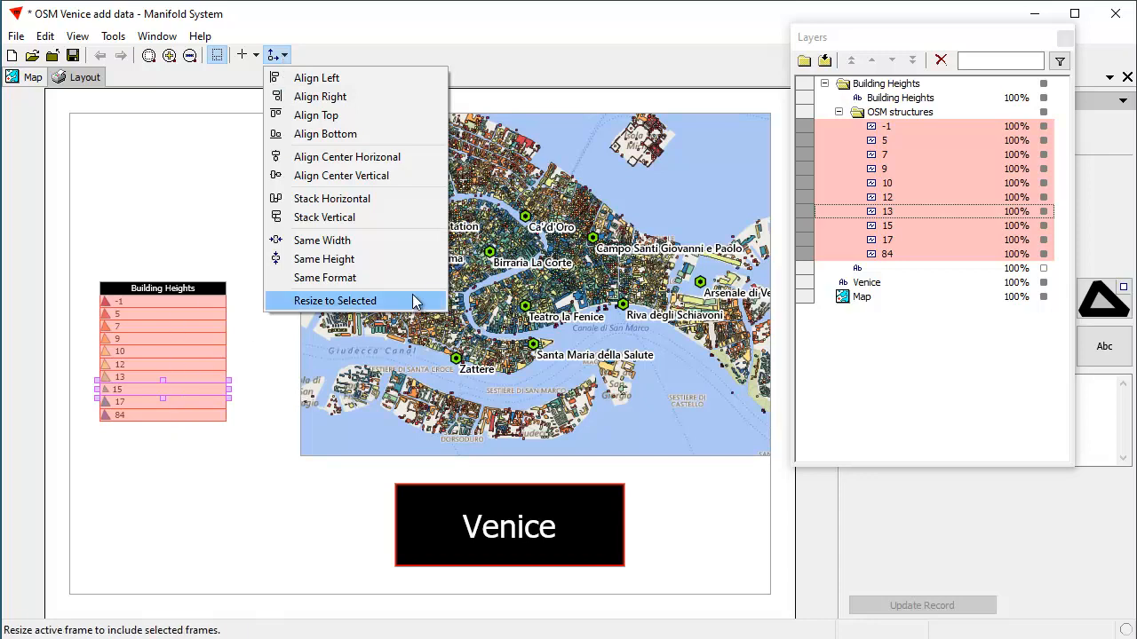
pyautogui.click(353, 280)
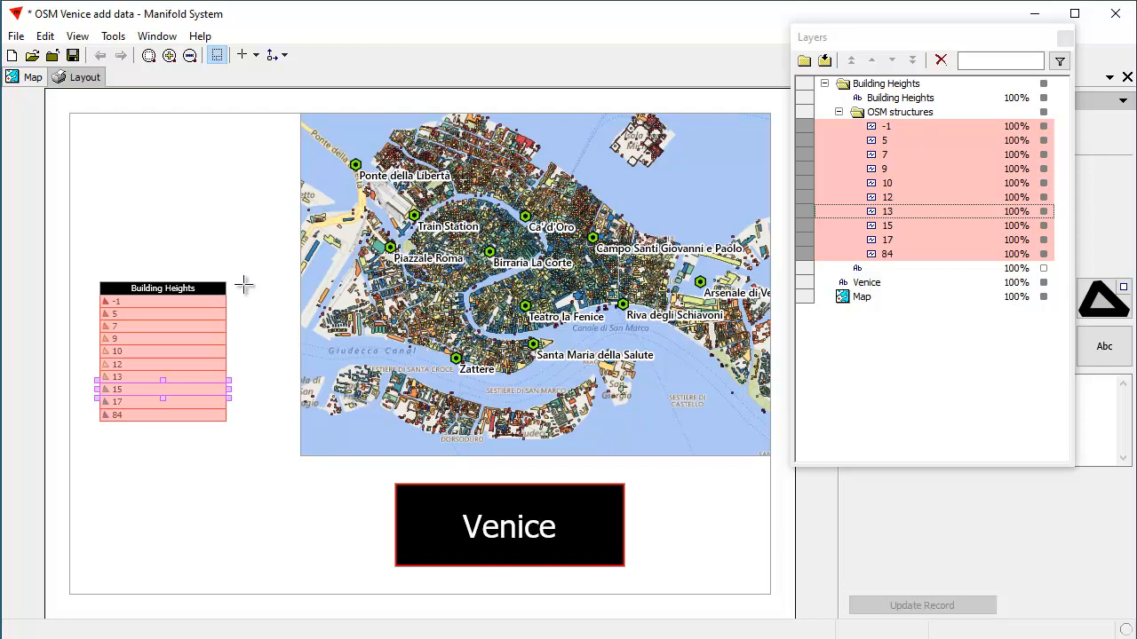
pyautogui.hotkey('ctrl', 'shift', 'a')
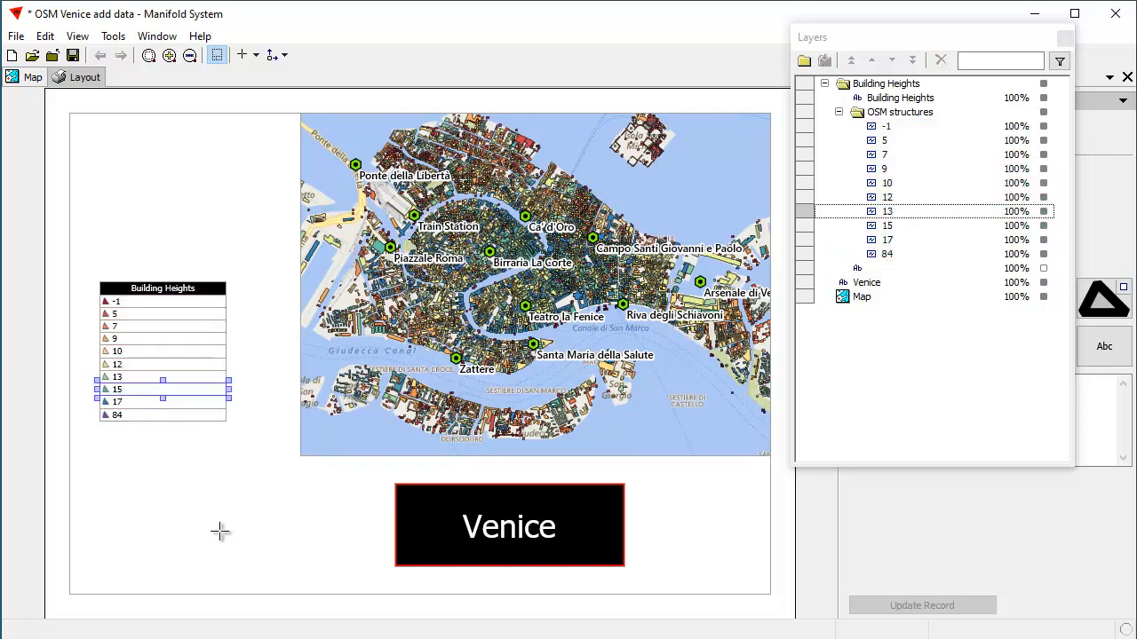
pyautogui.moveTo(223, 520); pyautogui.dragTo(223, 527)
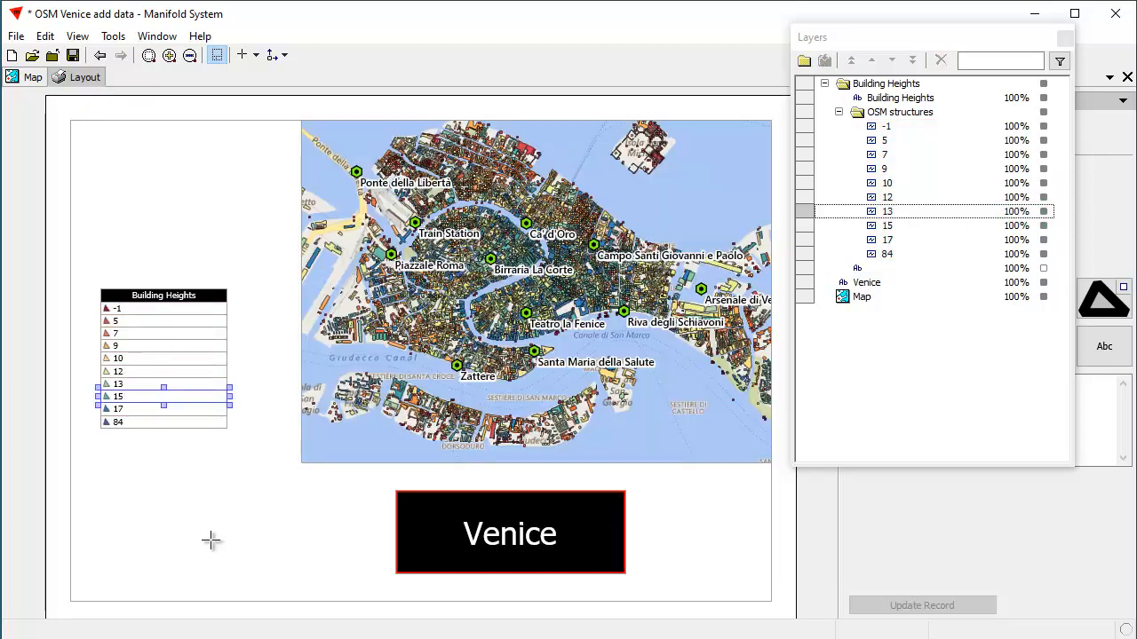
pyautogui.click(215, 523)
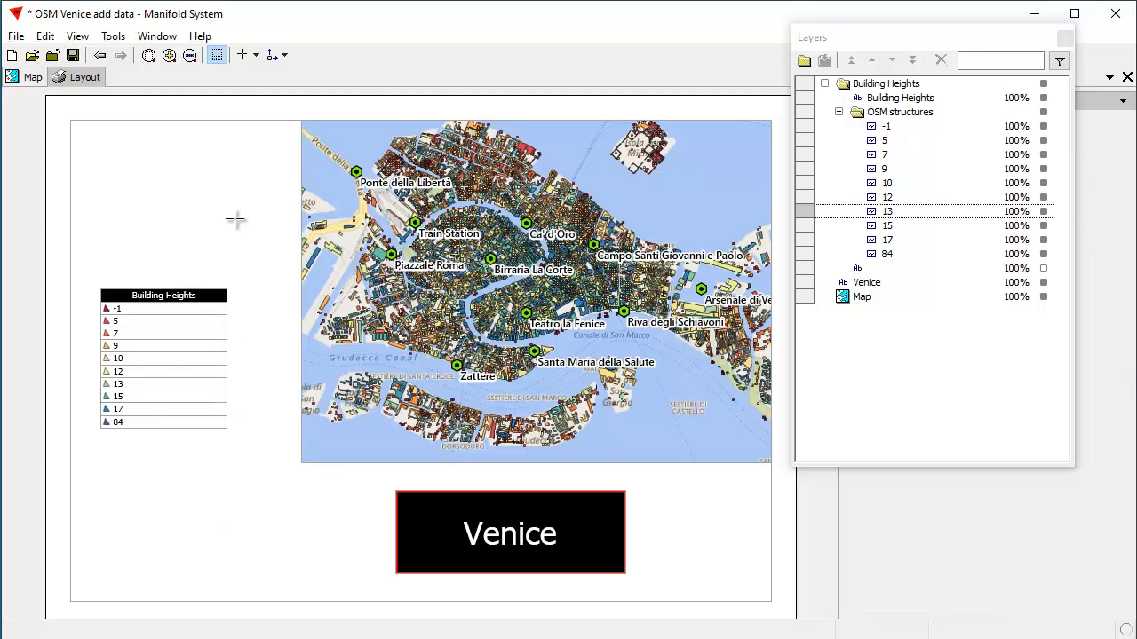
# Dock the floating Layers pane back with the Project and Contents panes
pyautogui.moveTo(79, 256); pyautogui.dragTo(248, 486)
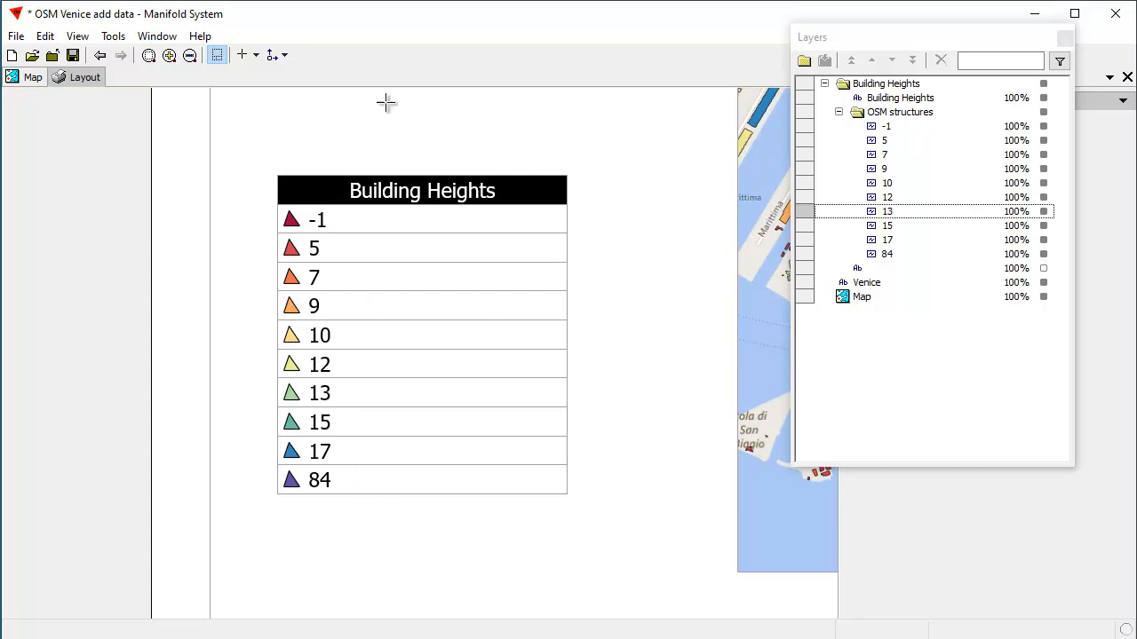
pyautogui.click(891, 39)
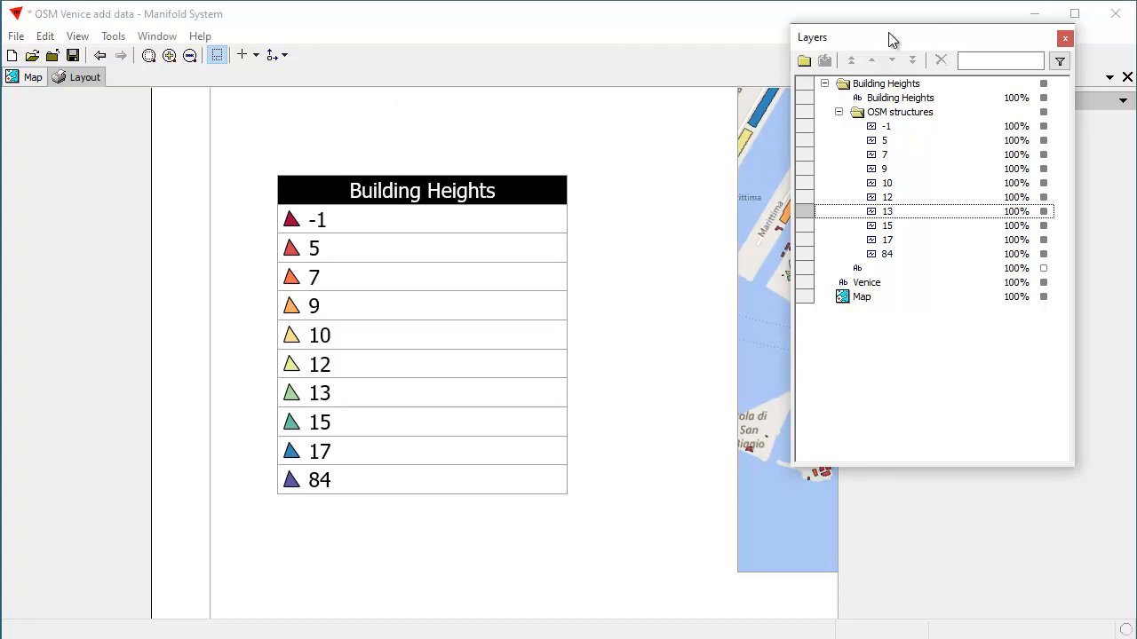
pyautogui.doubleClick(892, 39)
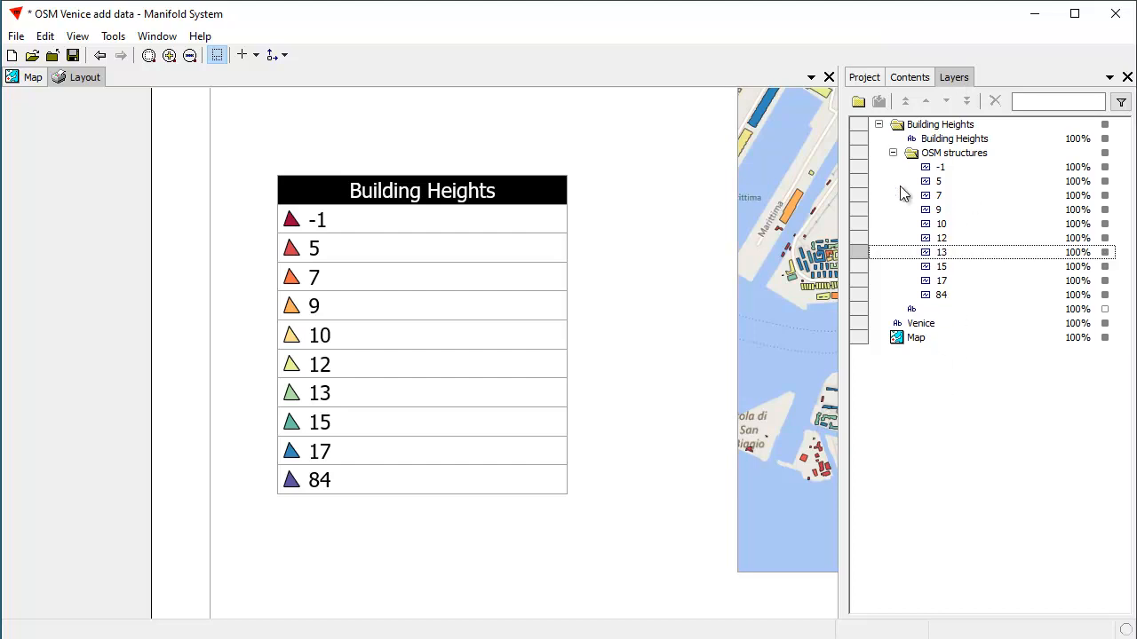
pyautogui.click(940, 127)
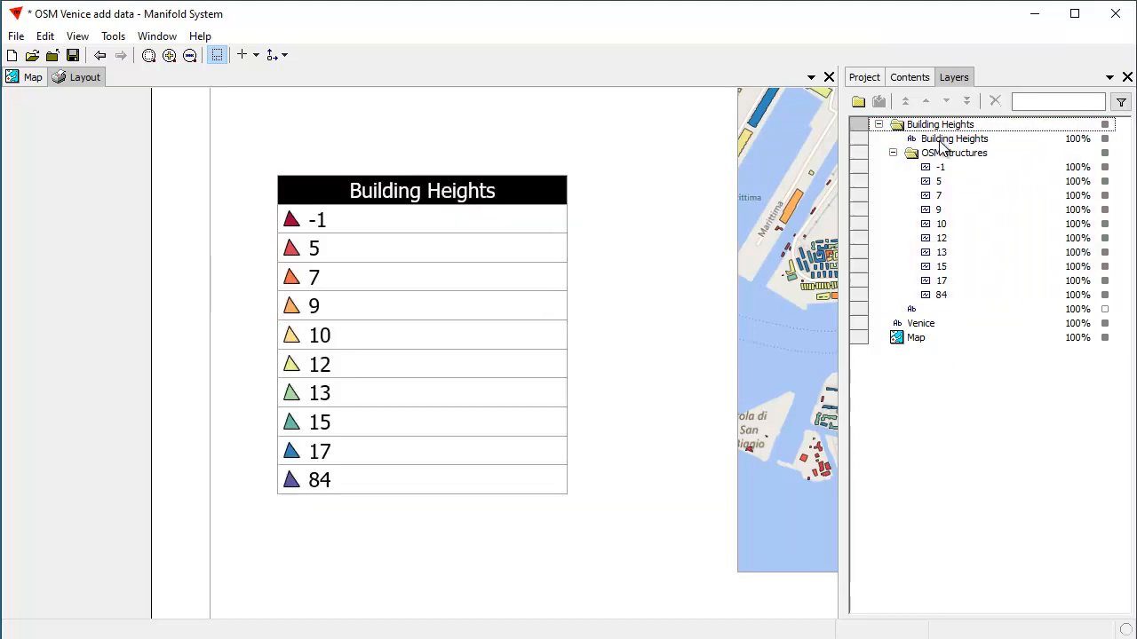
pyautogui.click(922, 344)
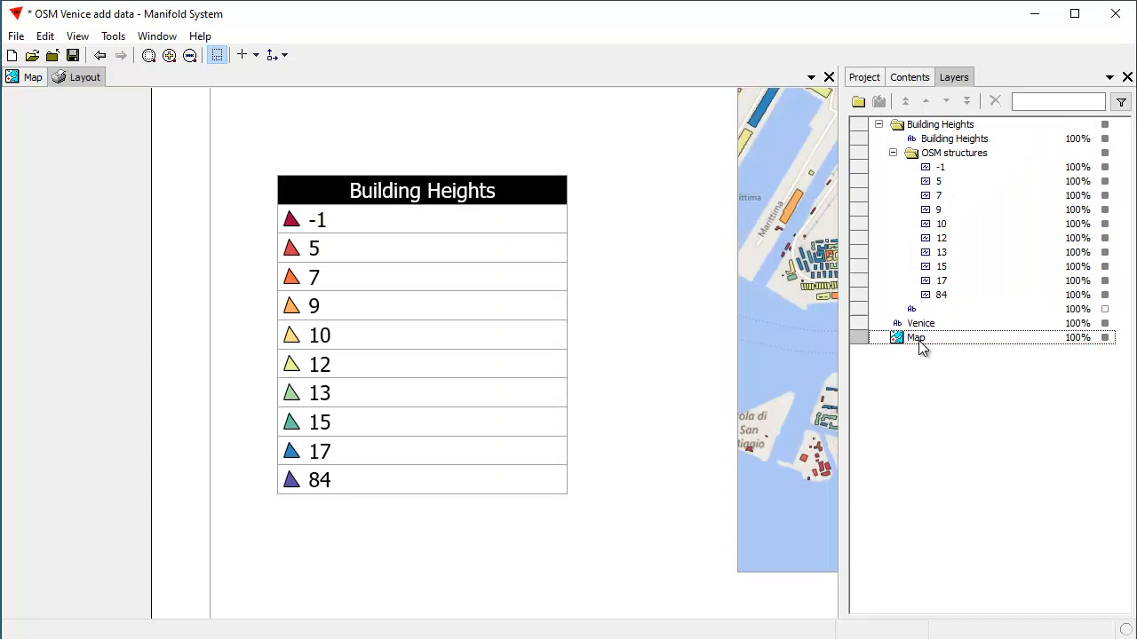
pyautogui.click(148, 55)
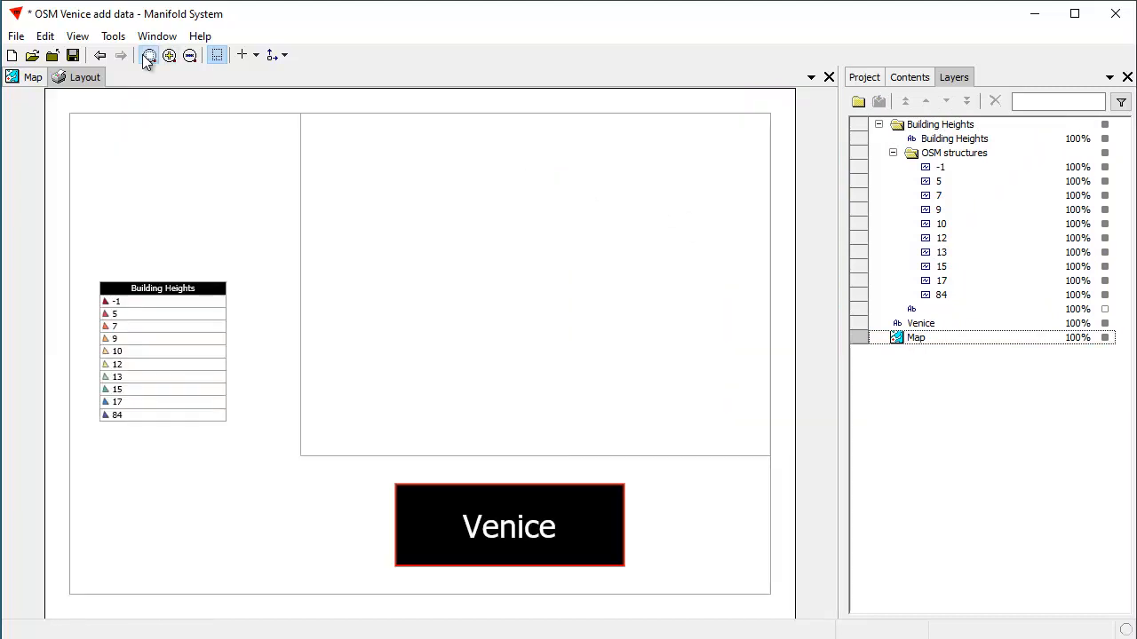
pyautogui.click(924, 323)
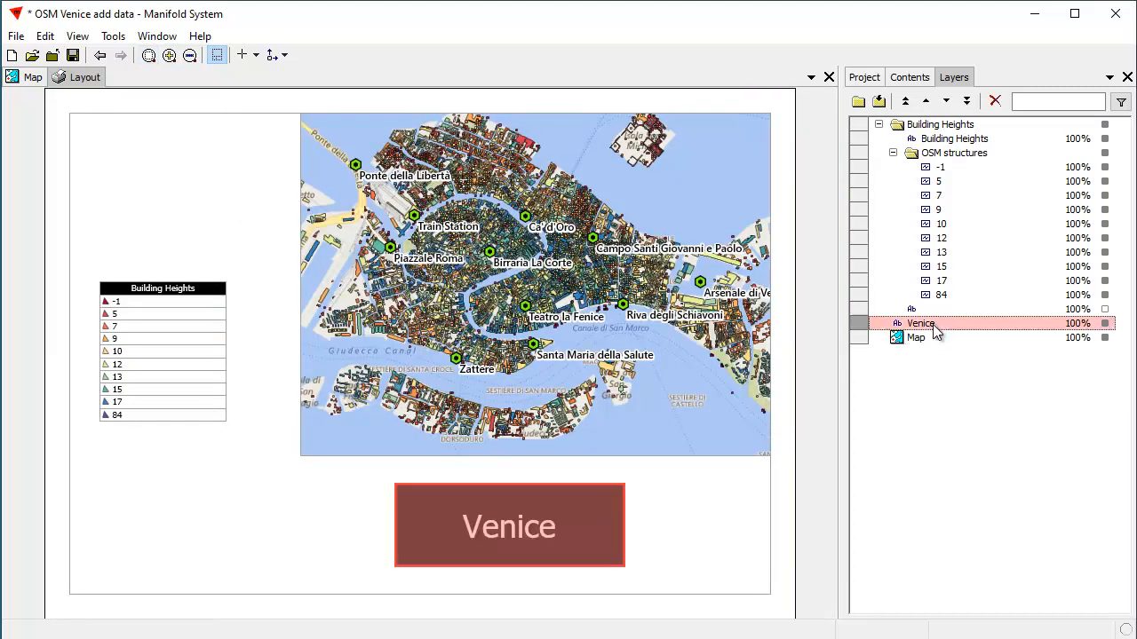
pyautogui.click(921, 359)
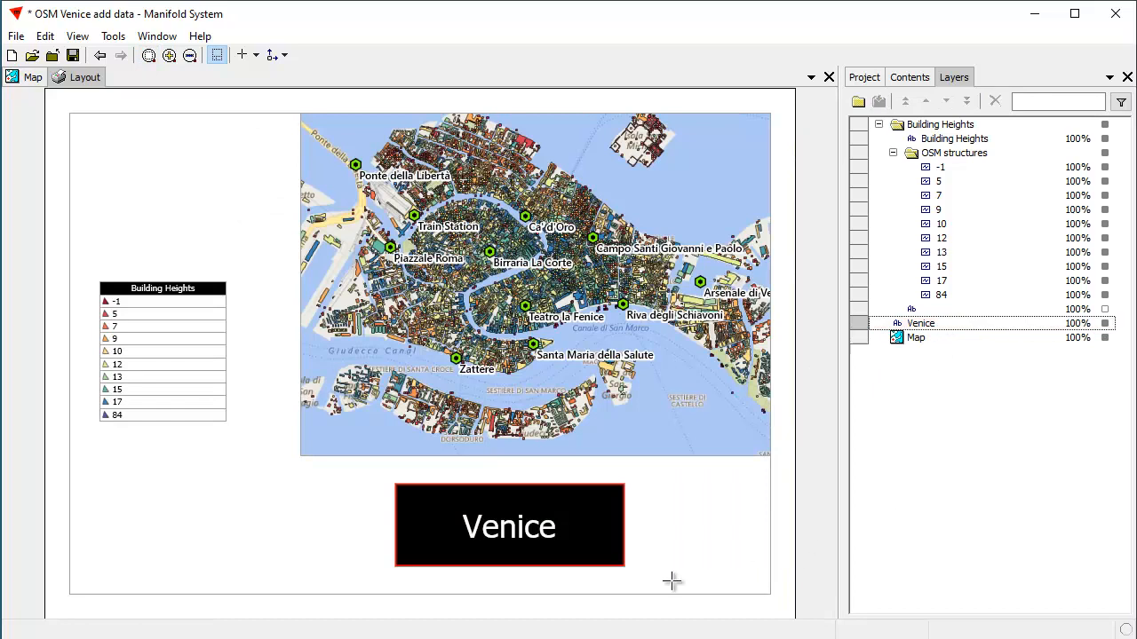
# Move the Venice title frame slightly toward the lower right beneath the map and clear its selection
pyautogui.click(522, 544)
pyautogui.moveTo(520, 527); pyautogui.dragTo(546, 537)
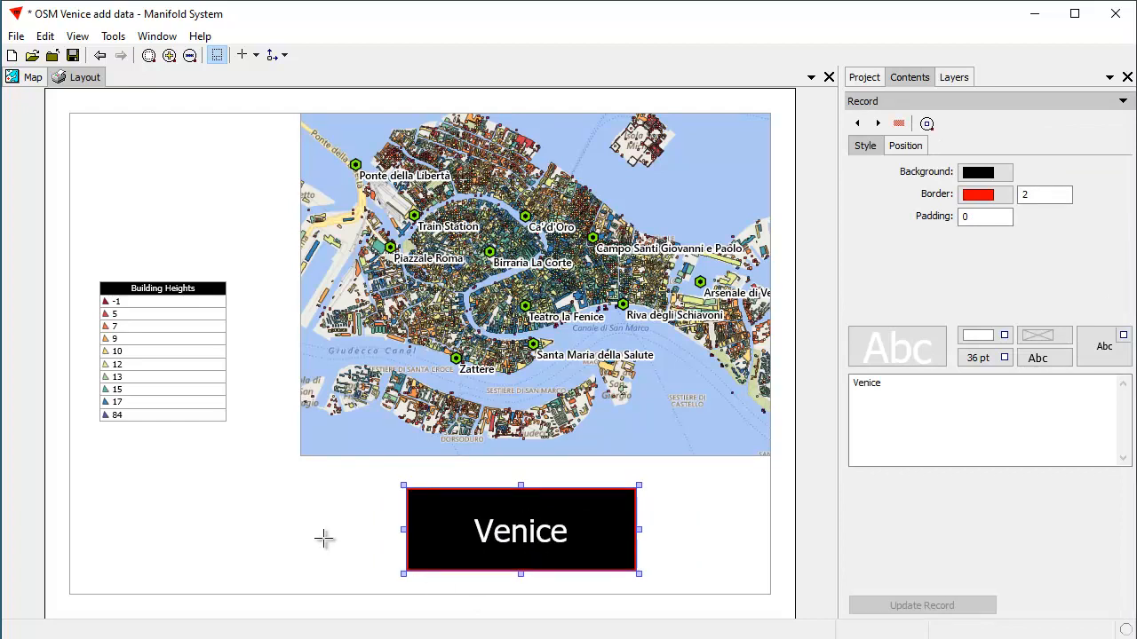
pyautogui.click(286, 547)
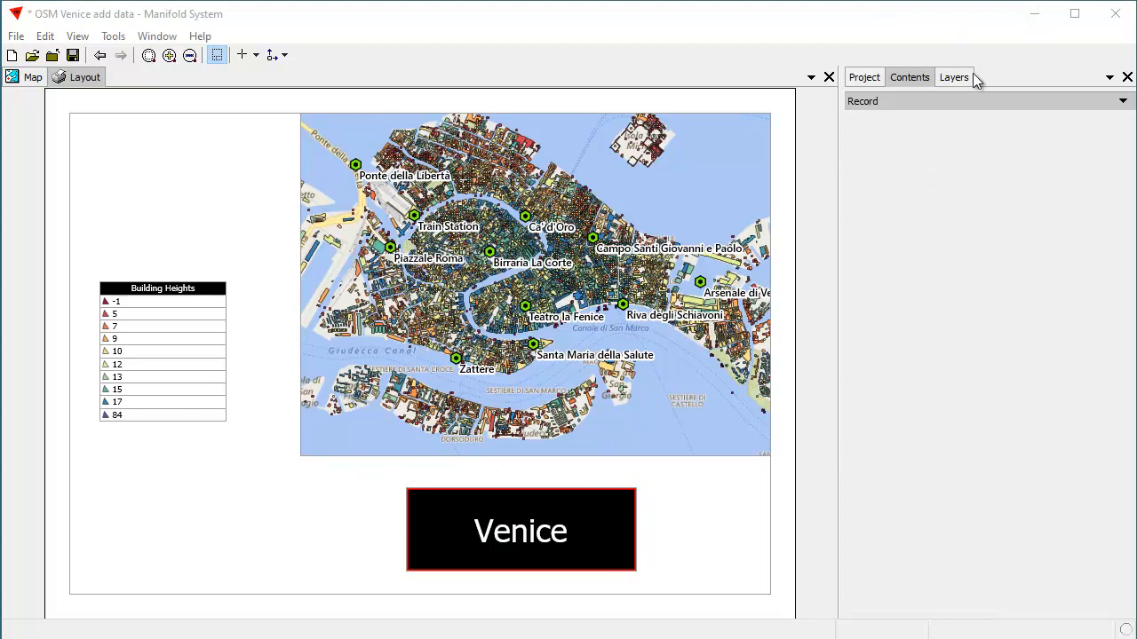
# Show the legend's unnamed text frame and examine its box with the OSM structures rows temporarily hidden and with the frame guides off
pyautogui.click(954, 78)
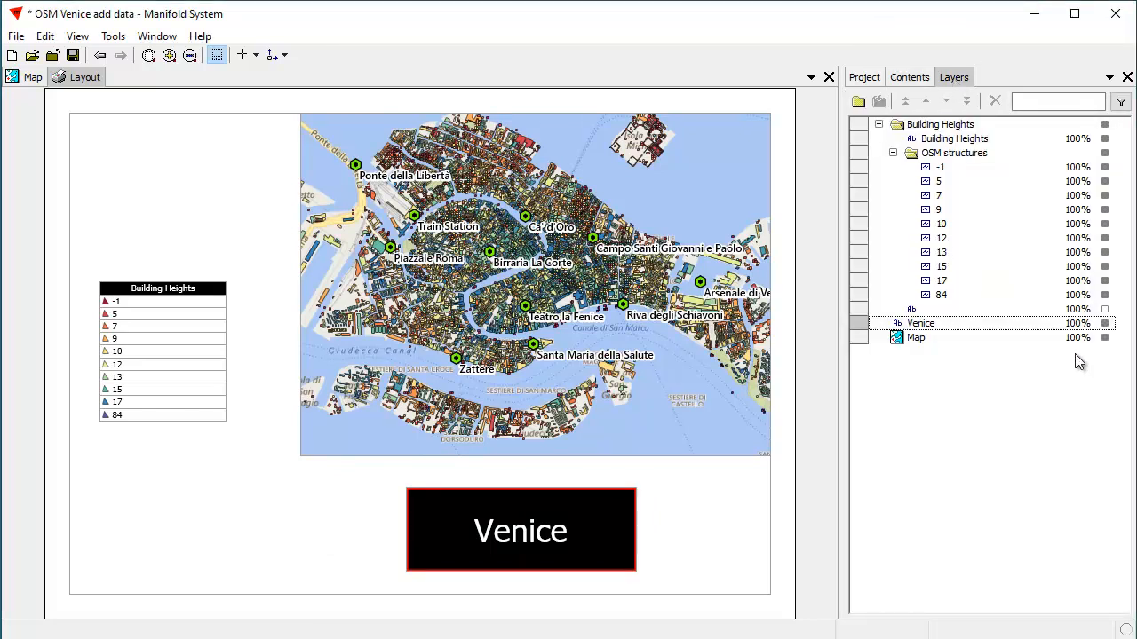
pyautogui.click(1105, 310)
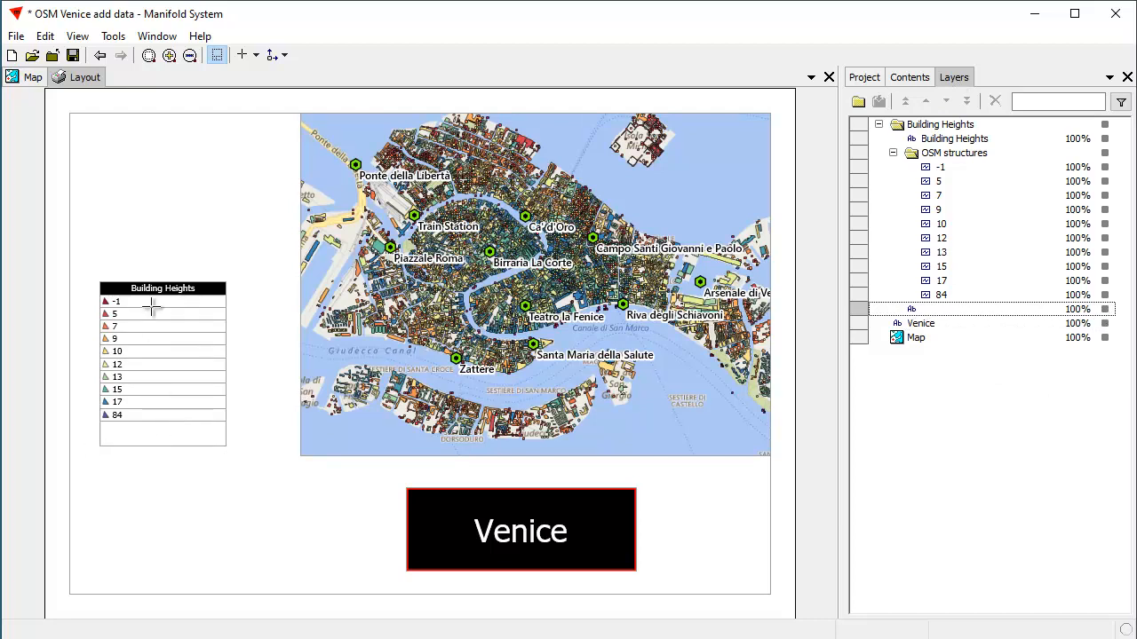
pyautogui.click(1105, 153)
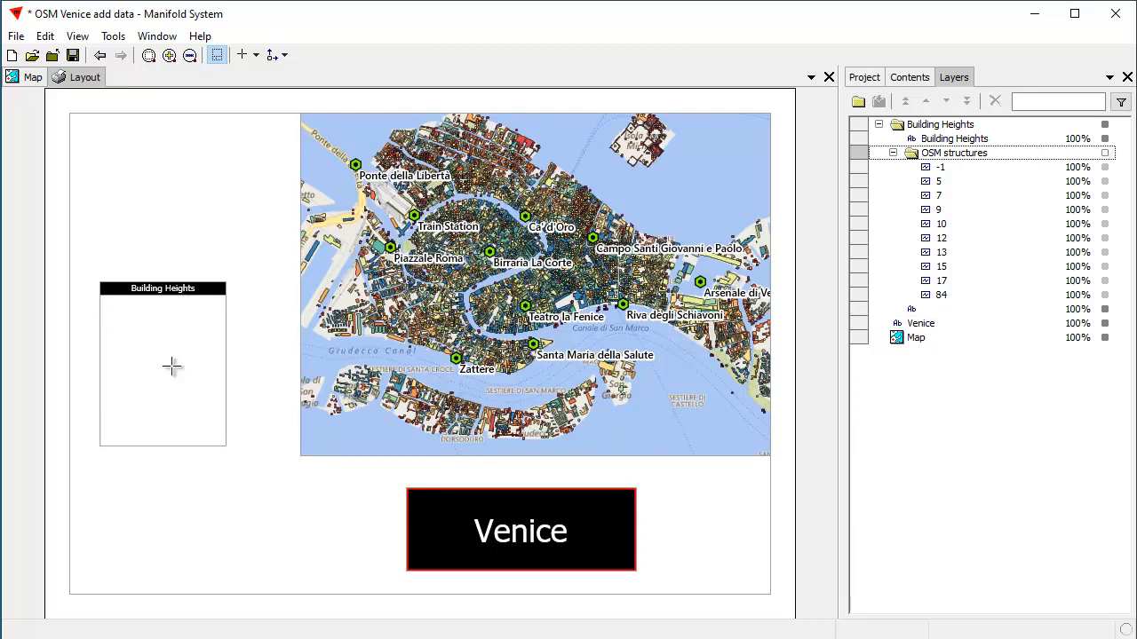
pyautogui.click(1106, 154)
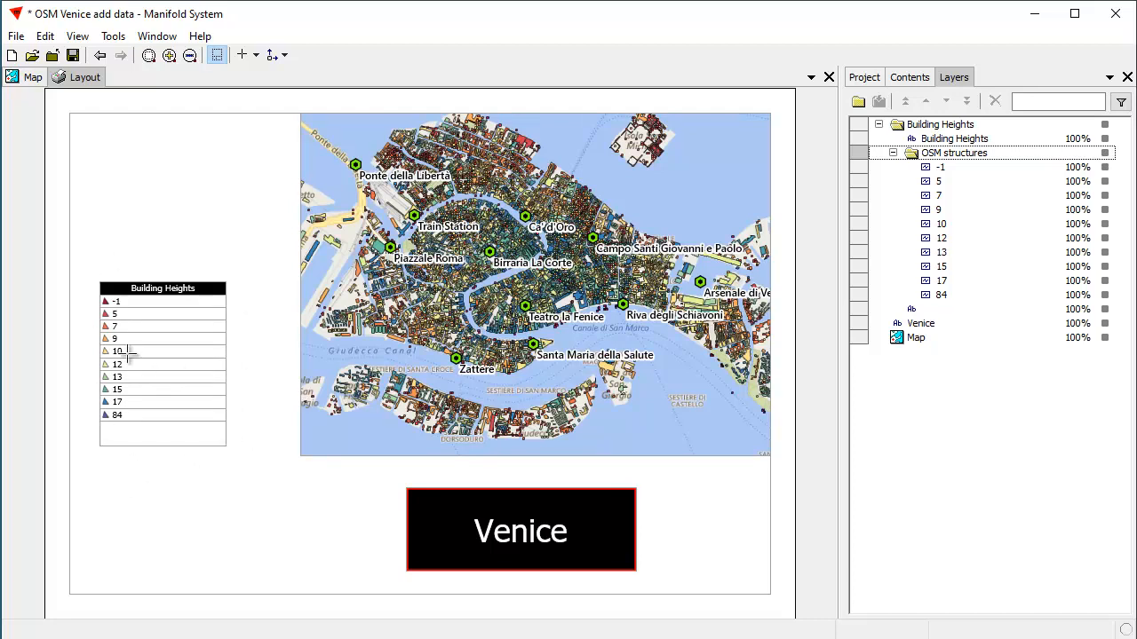
pyautogui.click(215, 56)
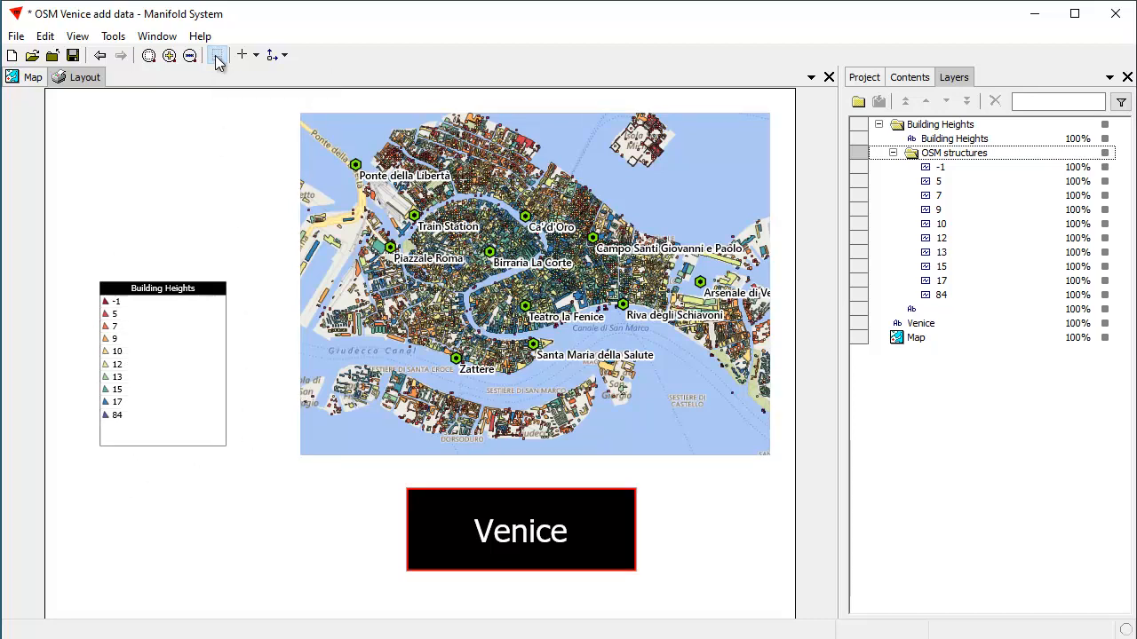
pyautogui.click(215, 55)
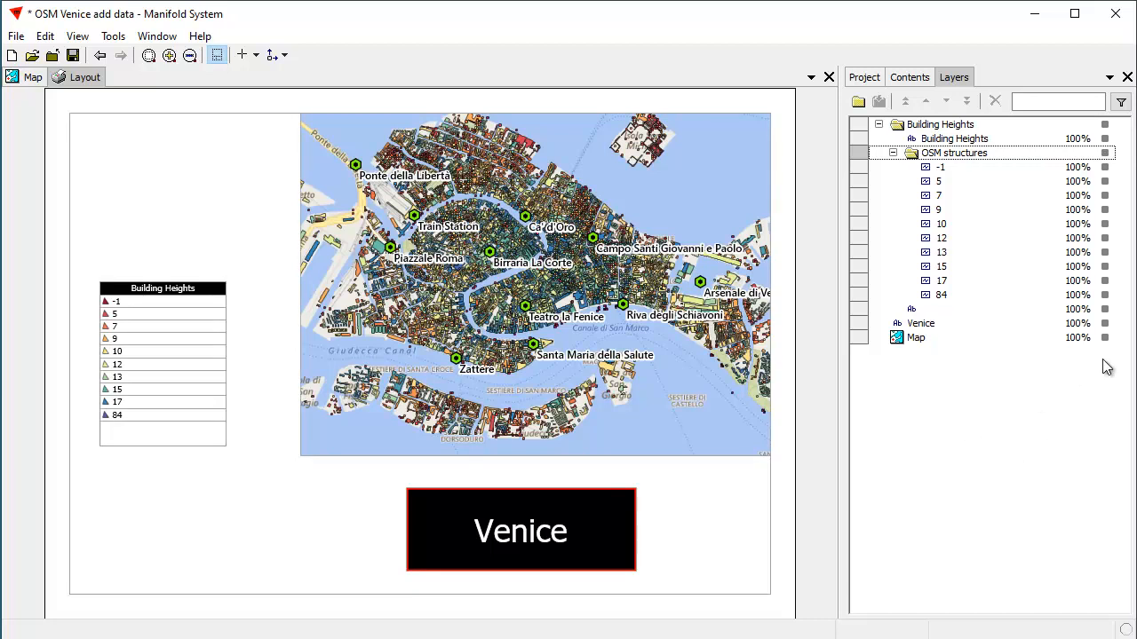
# Toggle the Venice title's visibility, hide the legend's unnamed frame, and inspect the layout without frame guides
pyautogui.click(1105, 324)
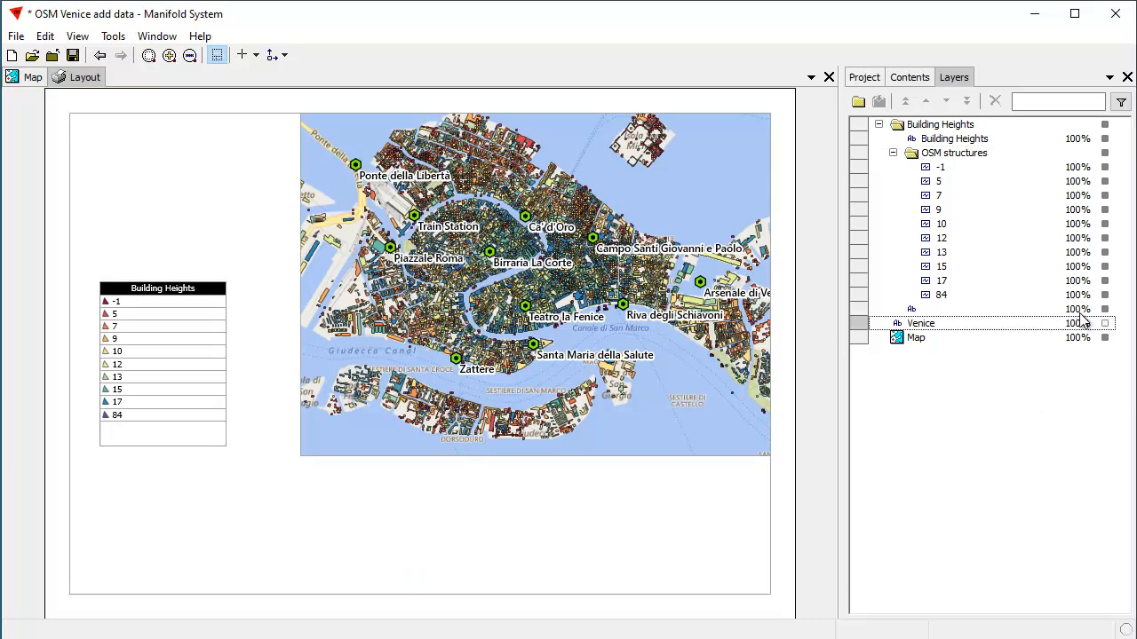
pyautogui.click(1105, 324)
pyautogui.click(1105, 309)
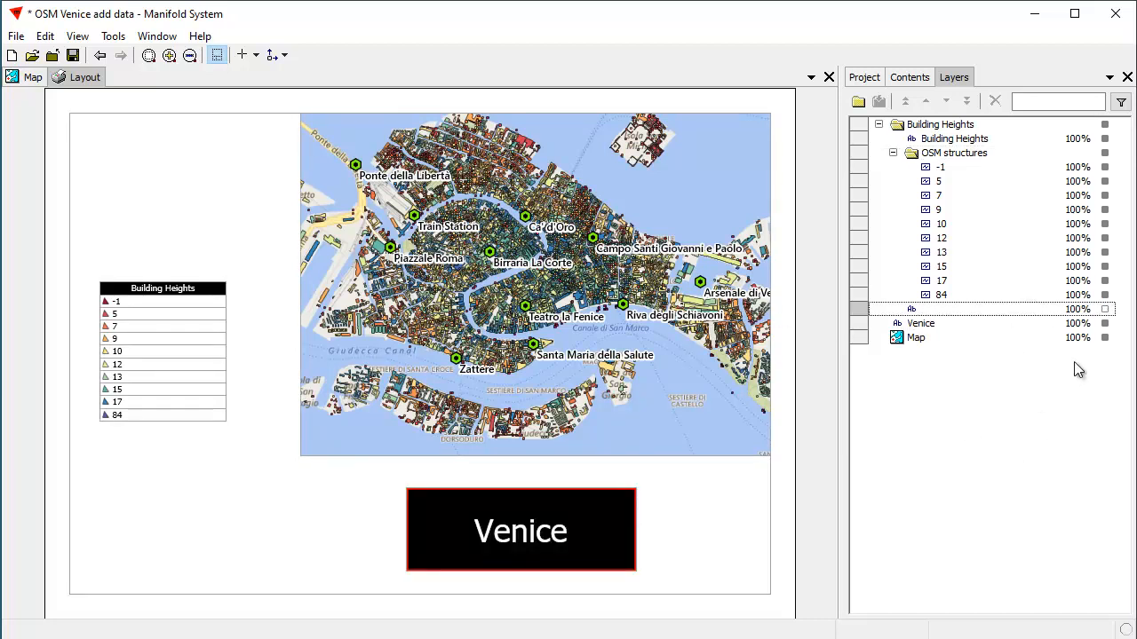
pyautogui.click(215, 55)
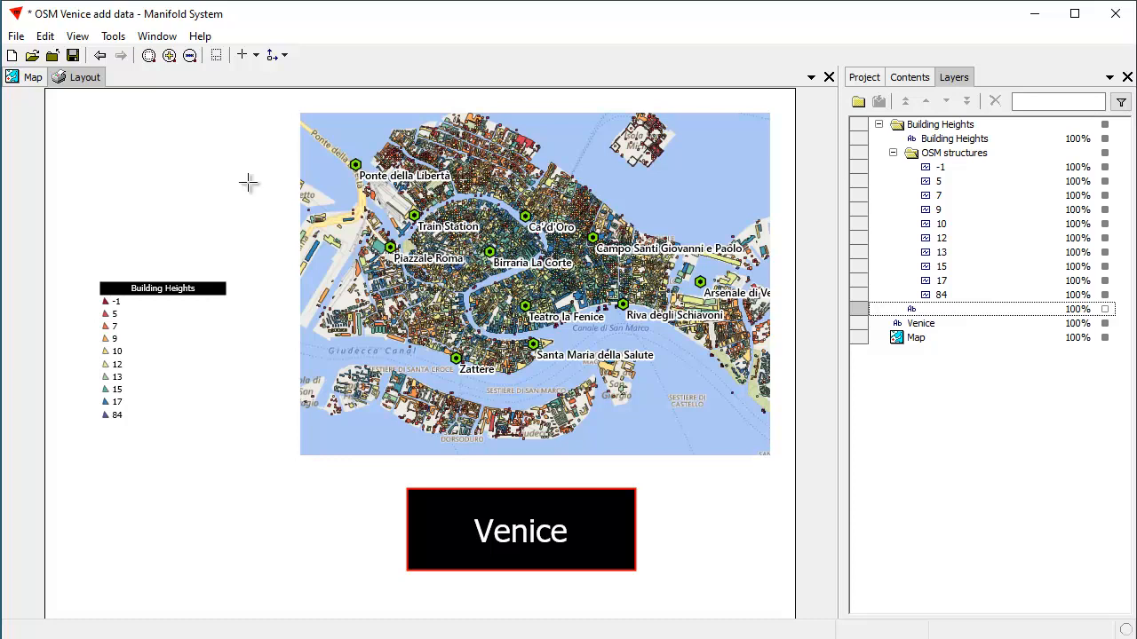
pyautogui.click(217, 56)
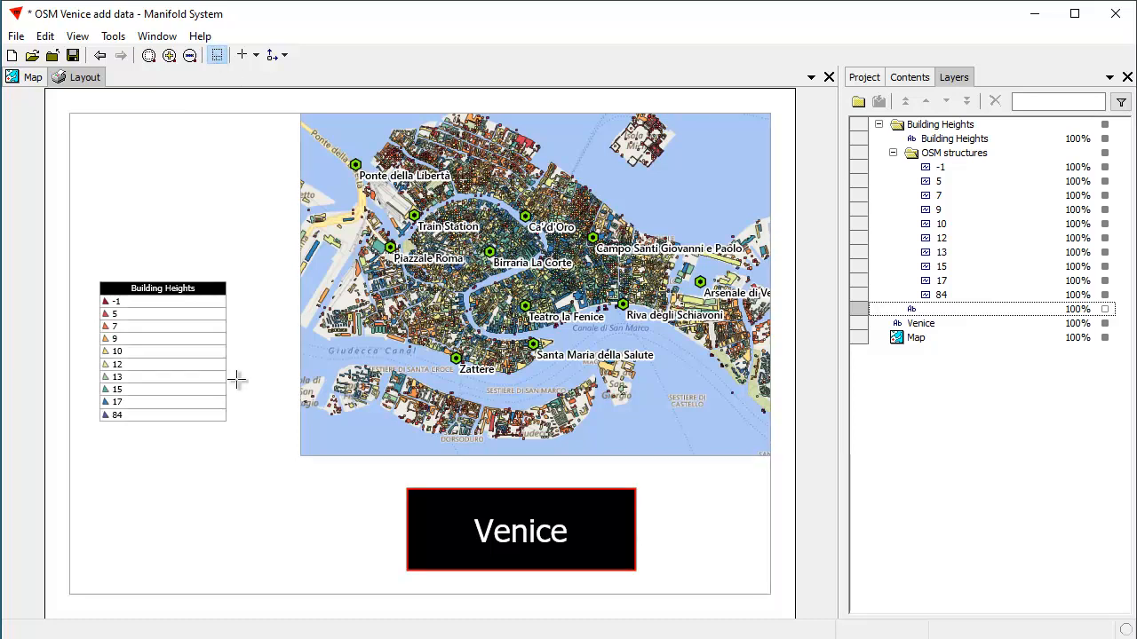
# Show the legend's unnamed frame, fit it around the Building Heights caption and OSM structures rows with Resize to Selected, and check it without guides
pyautogui.click(1105, 309)
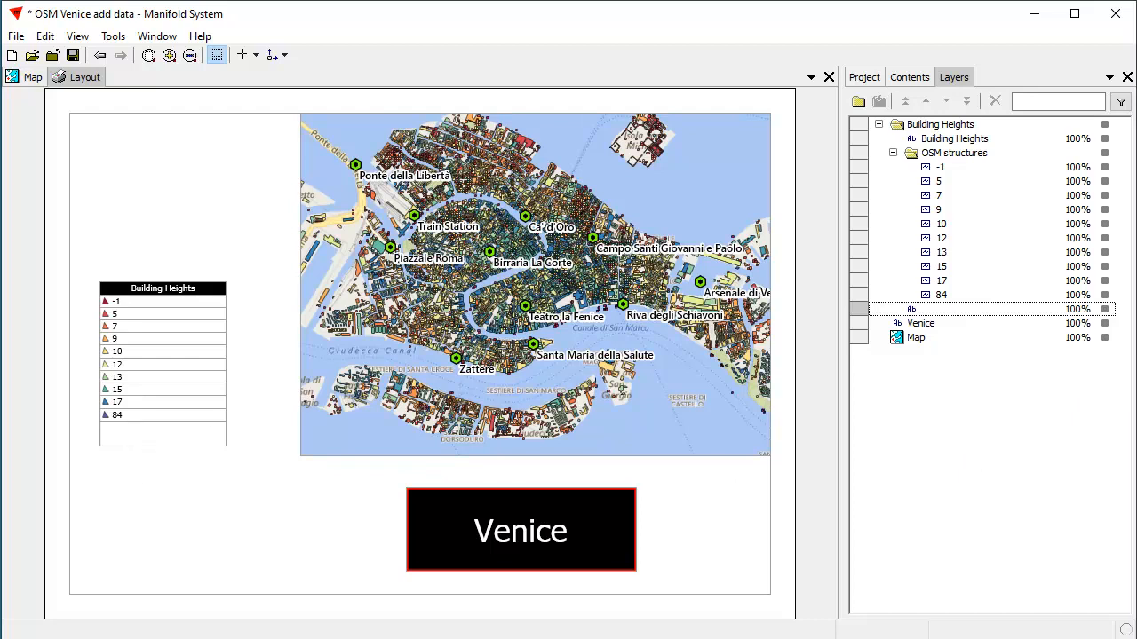
pyautogui.click(968, 154)
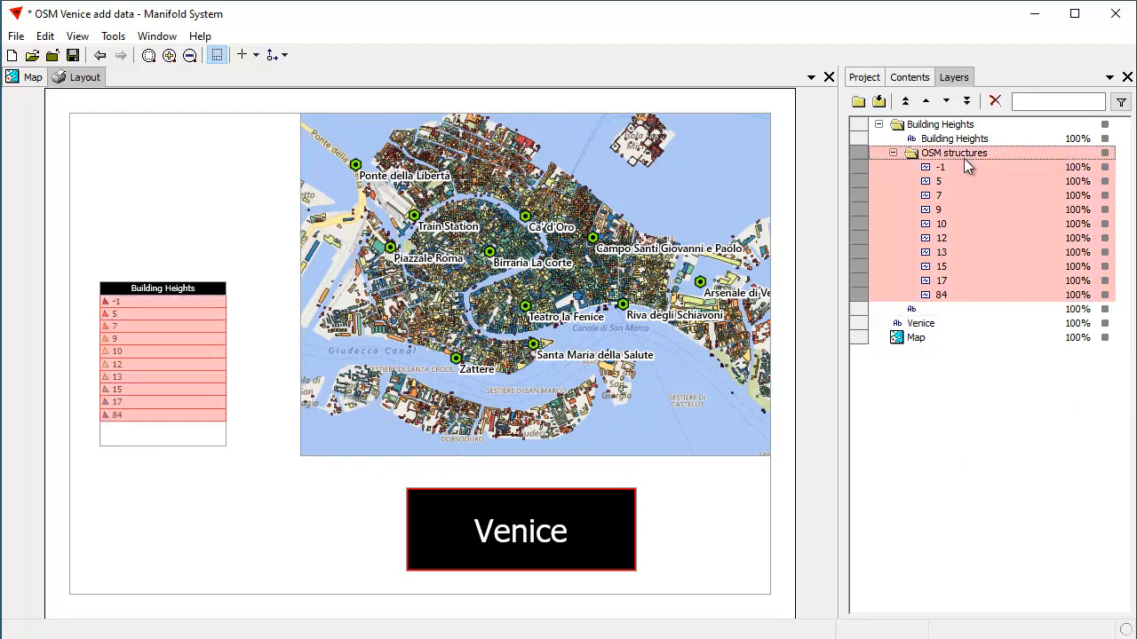
pyautogui.keyDown('ctrl'); pyautogui.click(973, 142); pyautogui.keyUp('ctrl')
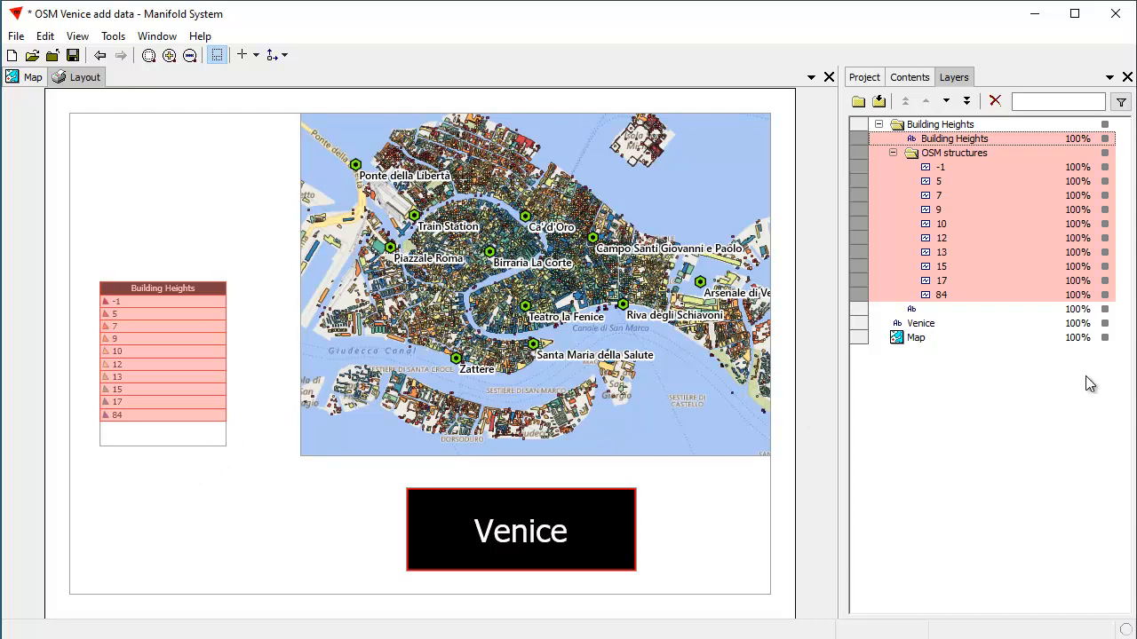
pyautogui.rightClick(944, 309)
pyautogui.click(975, 325)
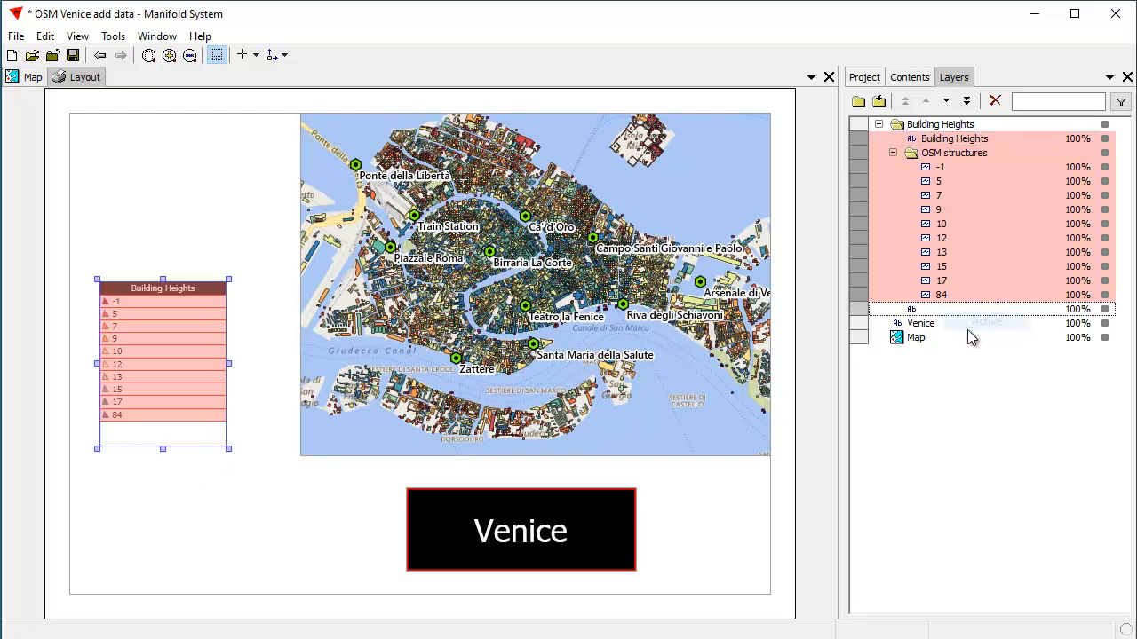
pyautogui.click(285, 55)
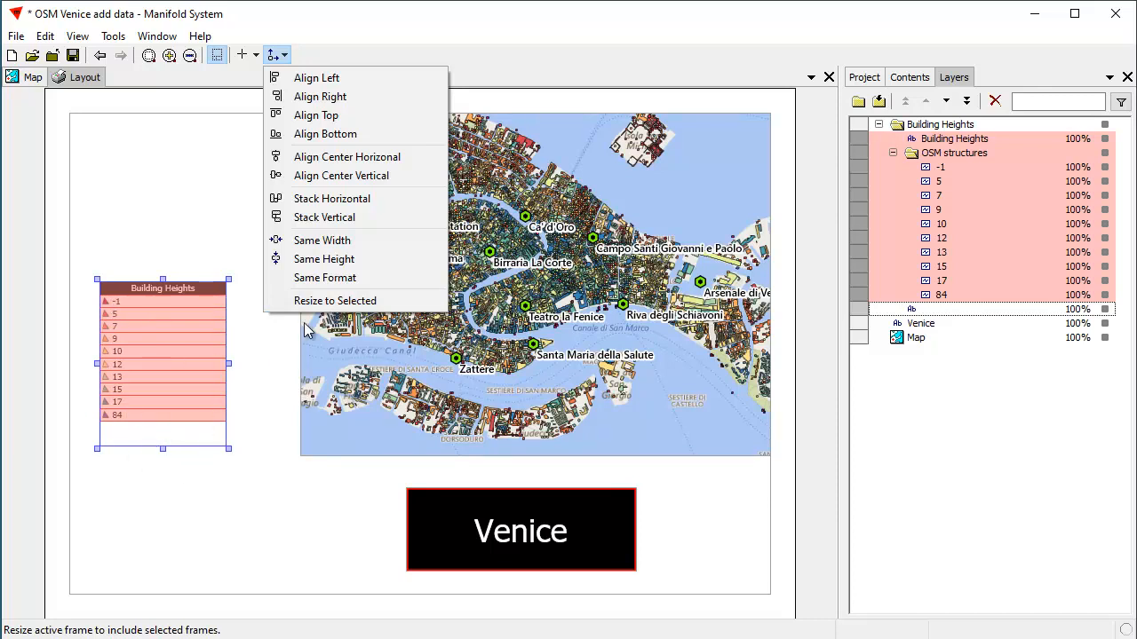
pyautogui.click(325, 301)
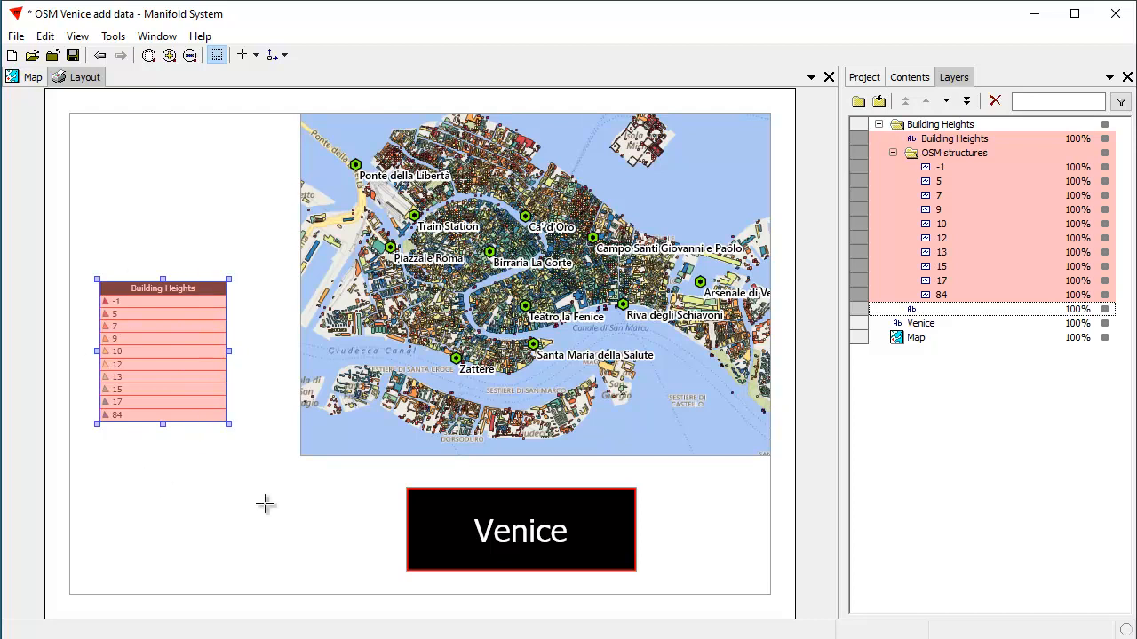
pyautogui.click(198, 523)
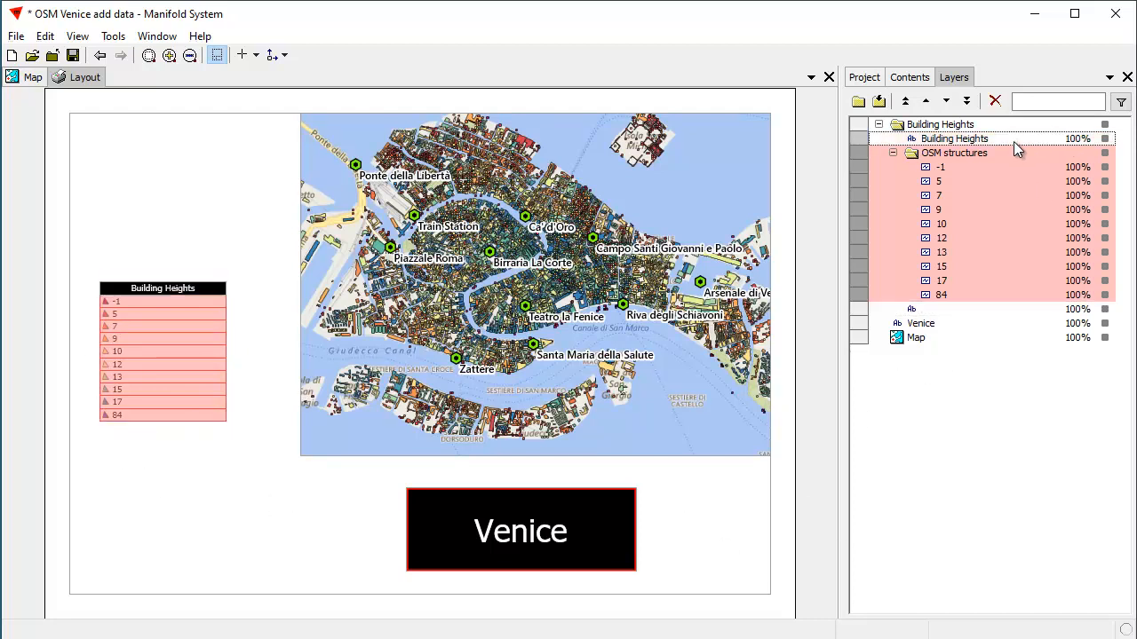
pyautogui.click(980, 153)
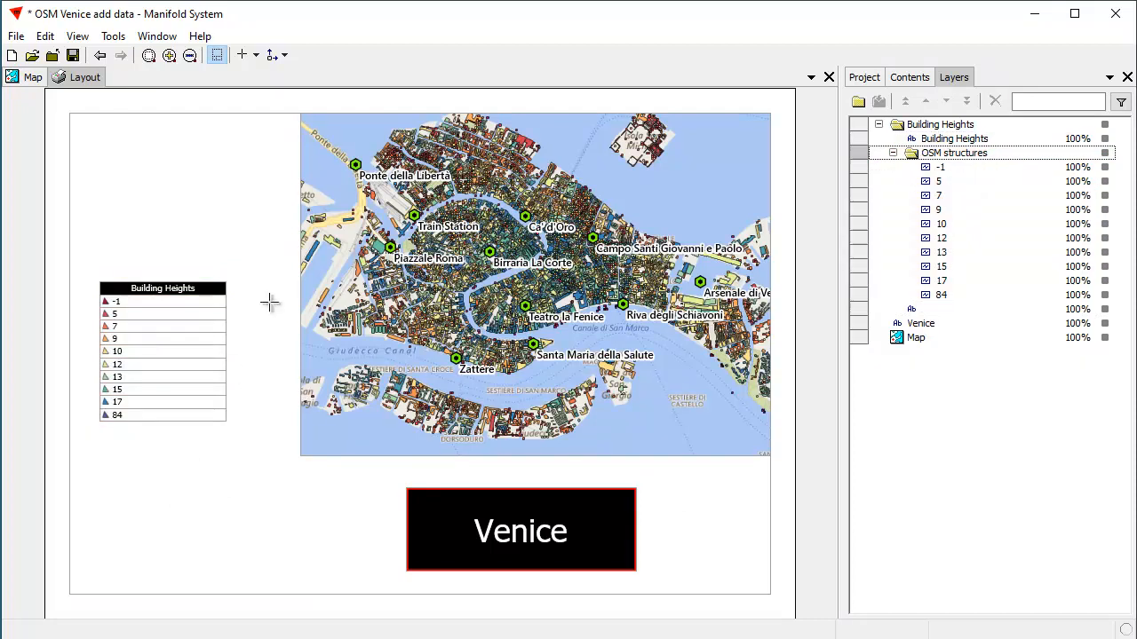
pyautogui.click(217, 56)
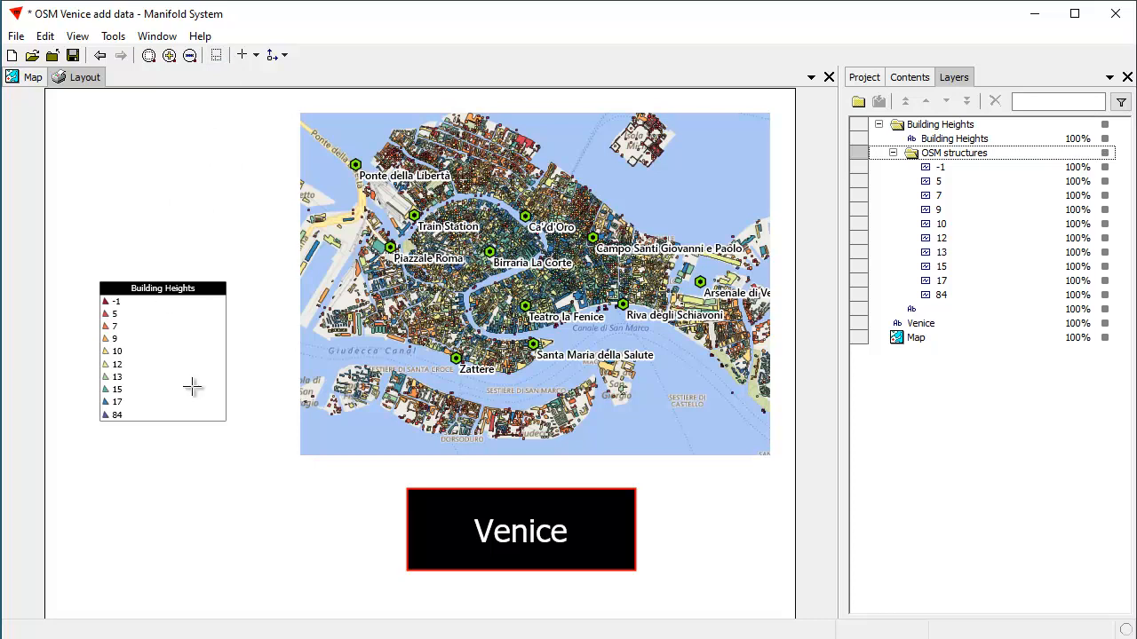
pyautogui.click(216, 55)
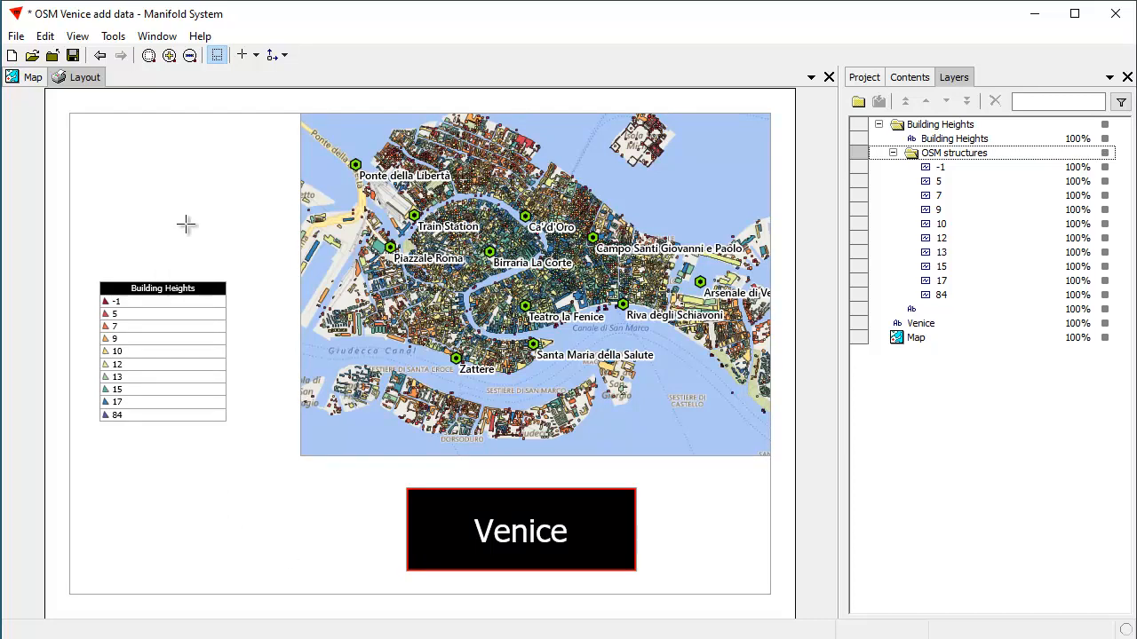
# Print the layout with Microsoft Print to PDF and save it as "venice pdf" in the C:\data\Venice folder
pyautogui.click(16, 36)
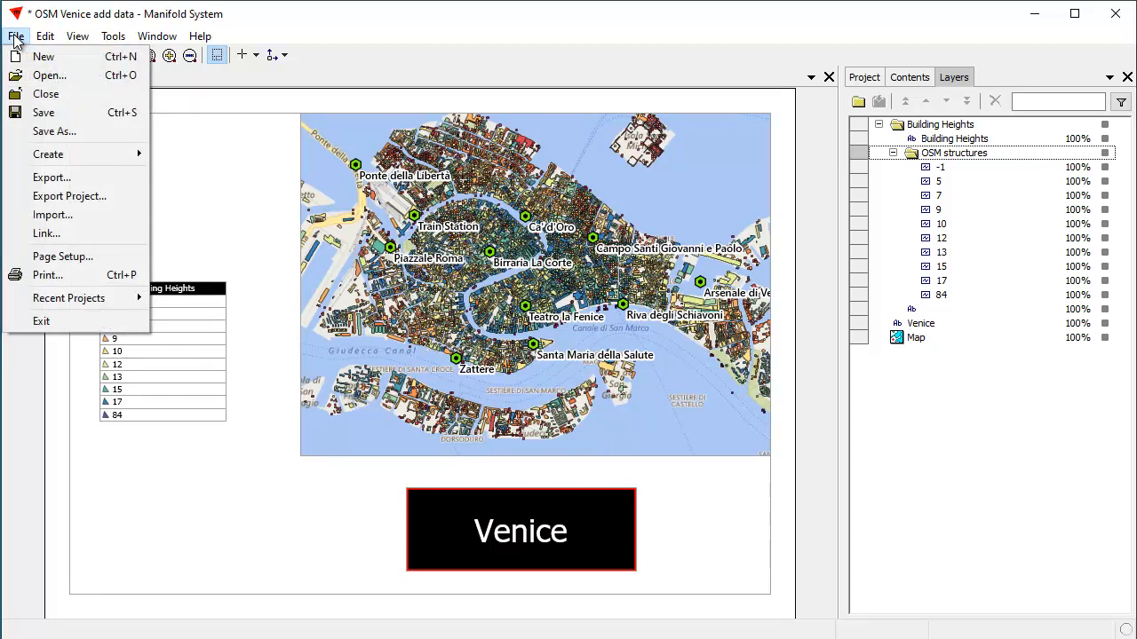
pyautogui.click(69, 283)
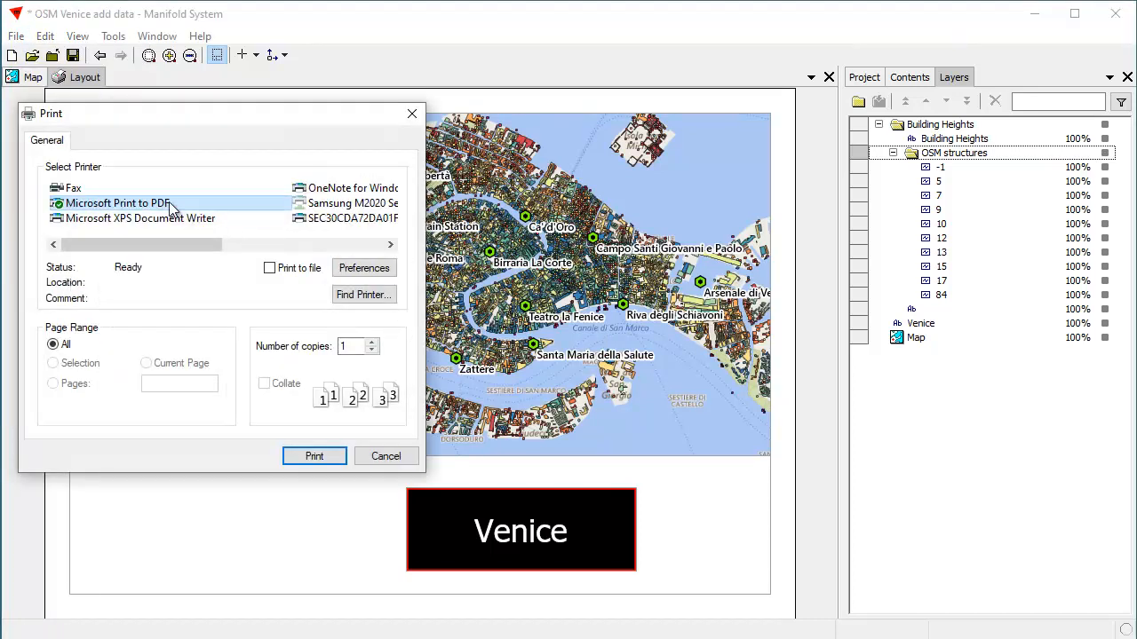
pyautogui.click(317, 456)
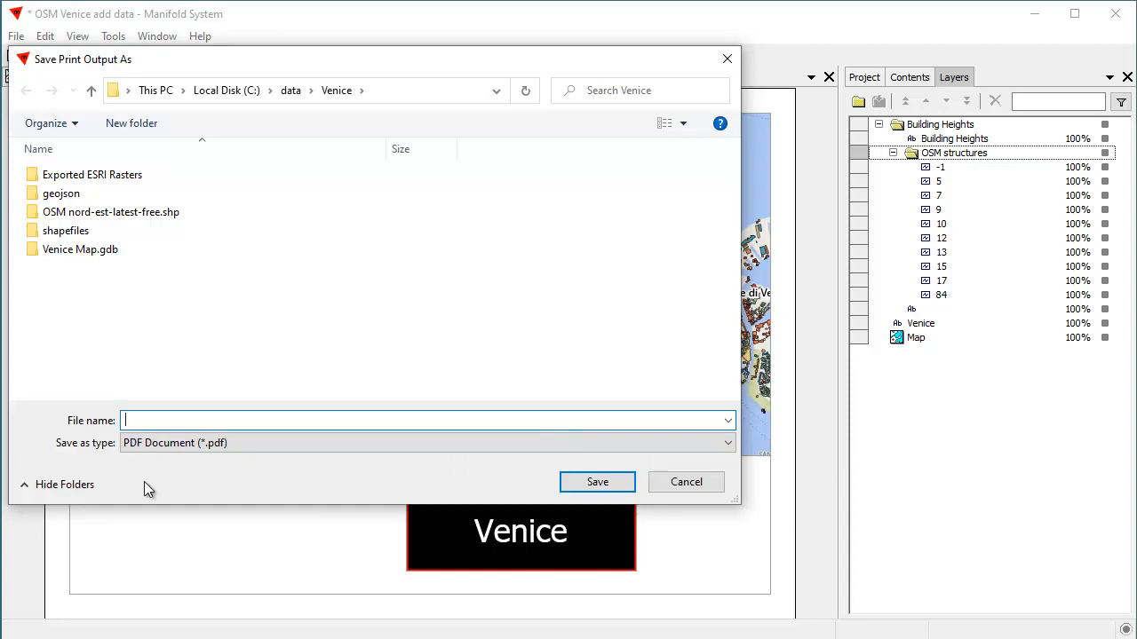
pyautogui.write('venice pdf')
pyautogui.click(596, 483)
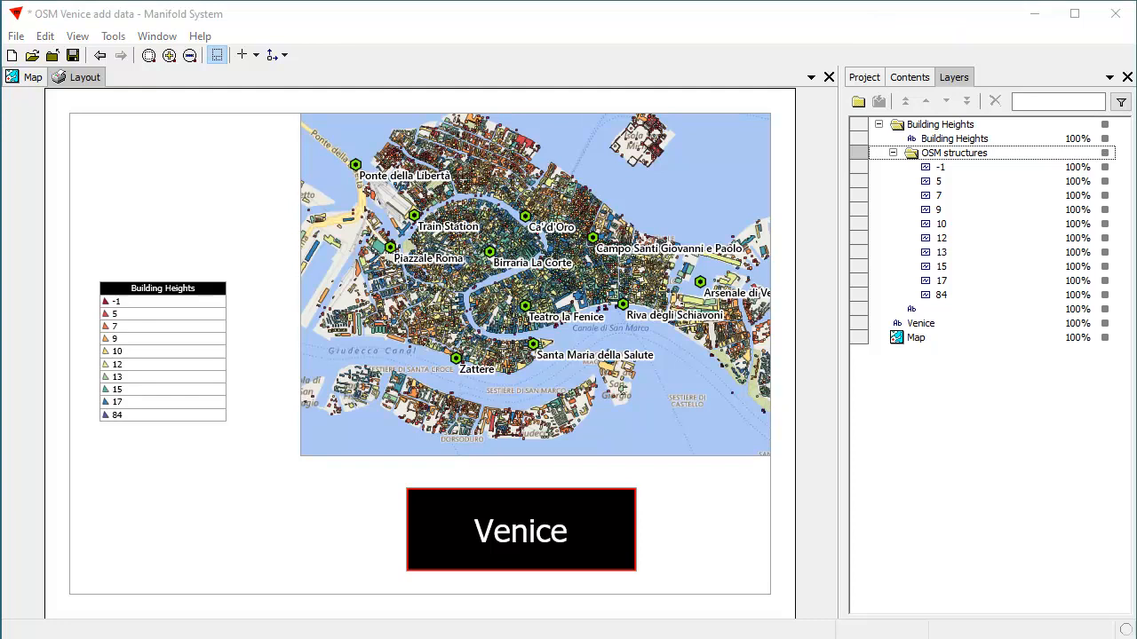
# Open venice pdf.pdf from the Venice folder in Adobe Acrobat Reader and reposition its window to show the whole page
pyautogui.moveTo(1136, 140); pyautogui.dragTo(521, 76)
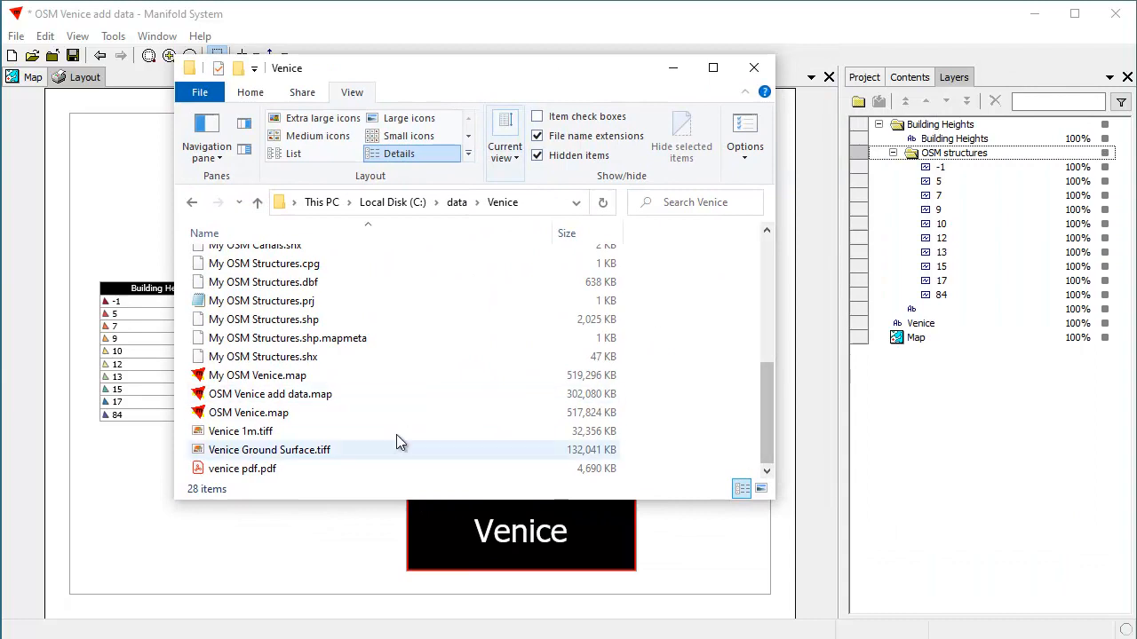
pyautogui.click(273, 471)
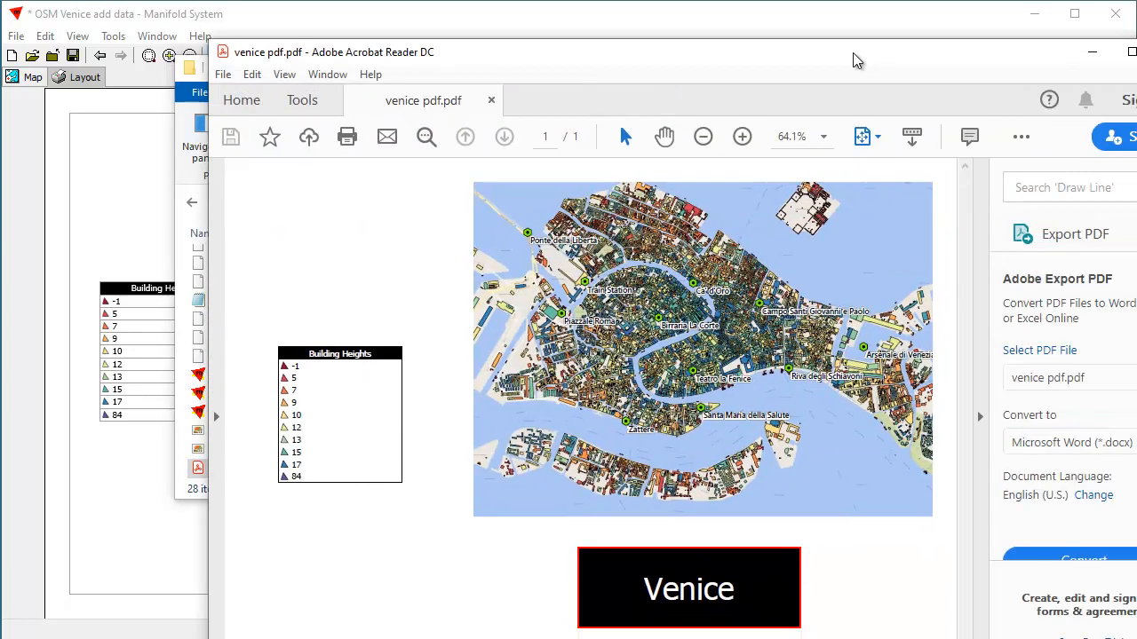
pyautogui.moveTo(853, 53); pyautogui.dragTo(662, 15)
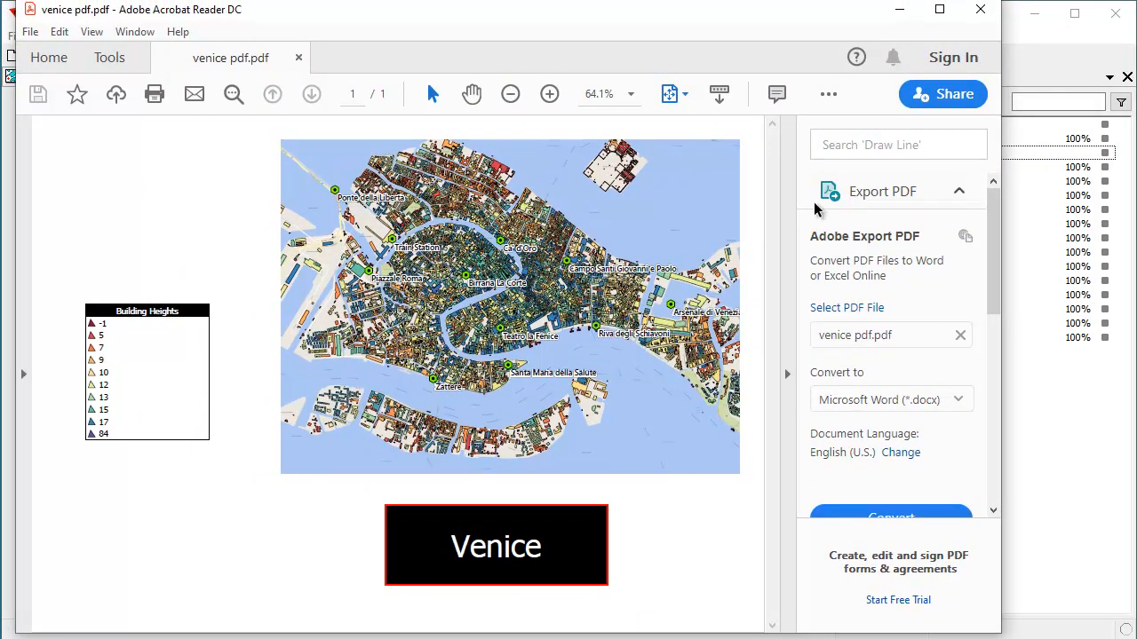
# Examine the printed map's buildings, labels and legend in the PDF at several zoom levels from 50% up to 200%
pyautogui.click(511, 93)
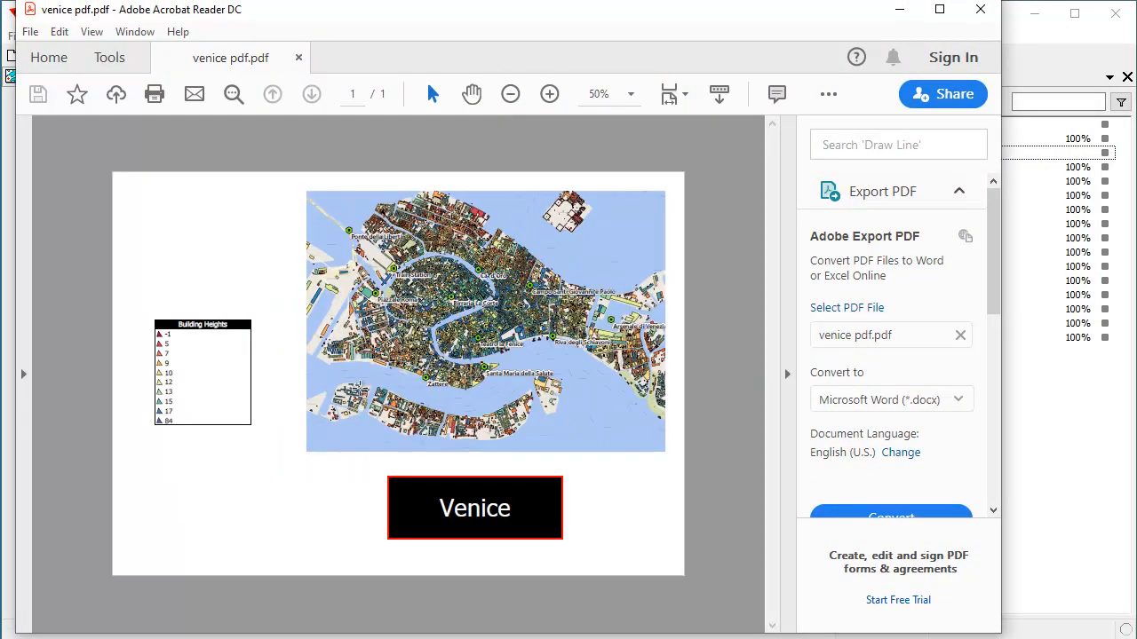
pyautogui.click(550, 93)
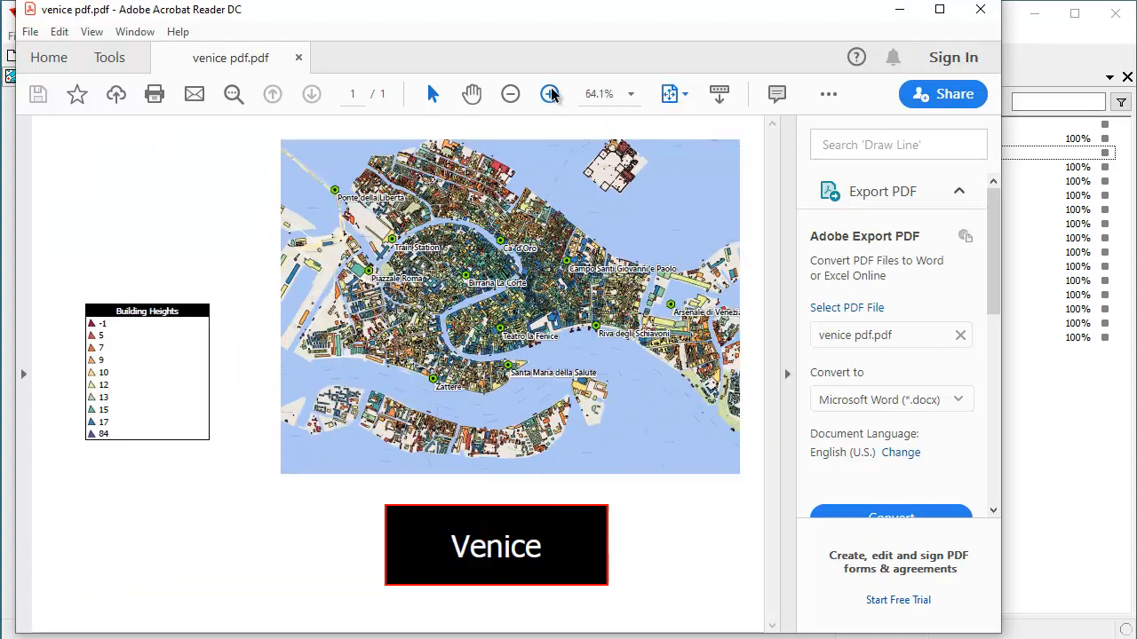
pyautogui.click(550, 94)
pyautogui.click(552, 94)
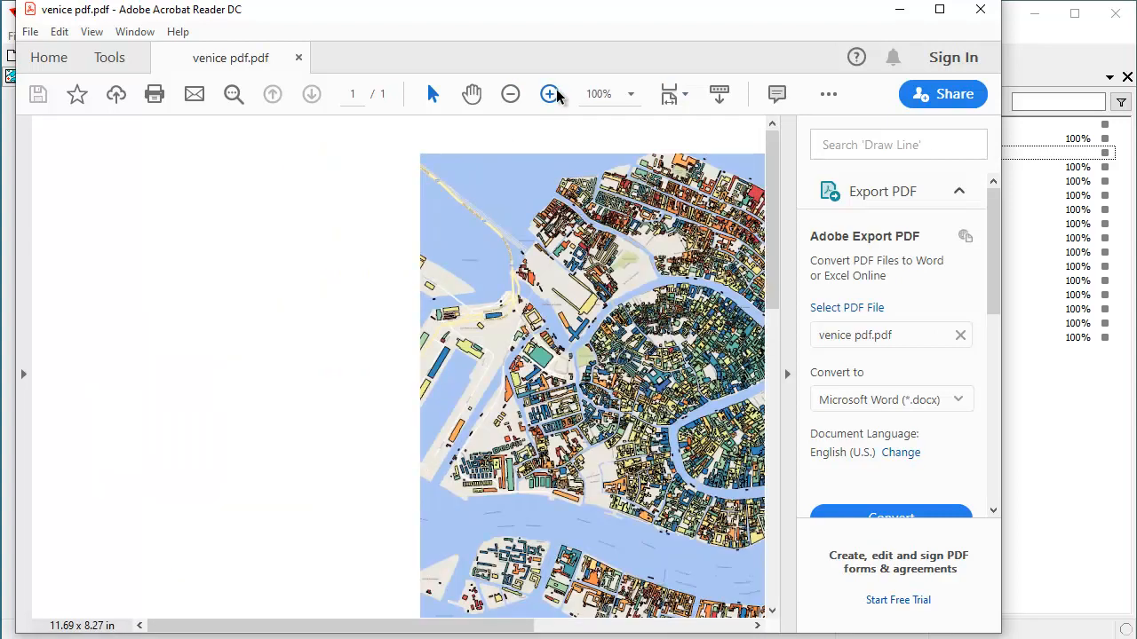
pyautogui.click(552, 94)
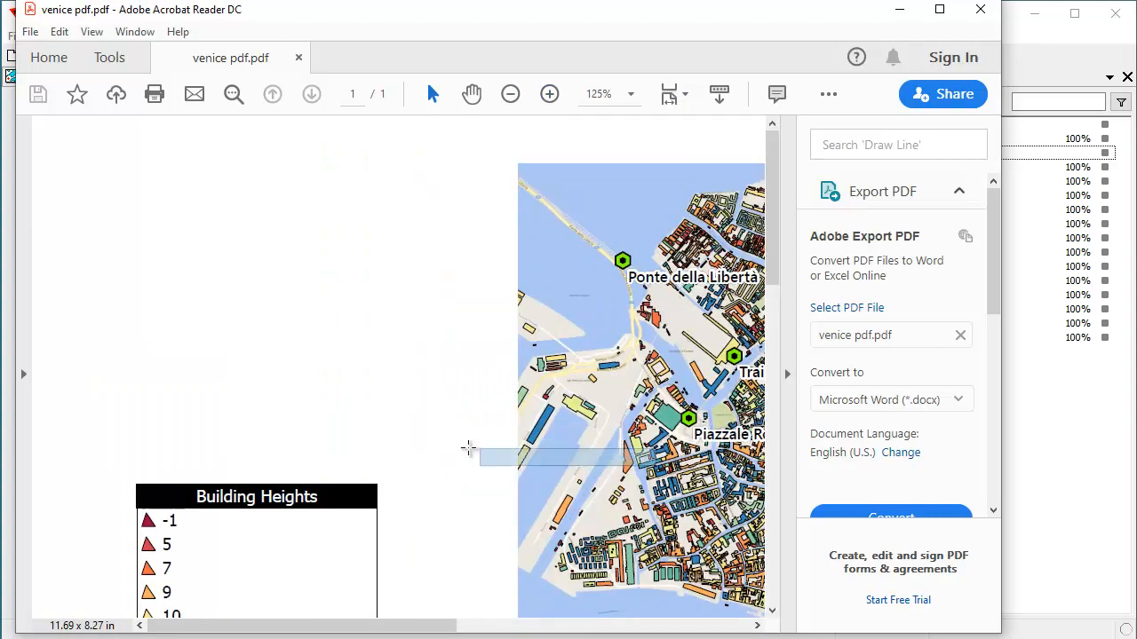
pyautogui.moveTo(437, 634); pyautogui.dragTo(589, 632)
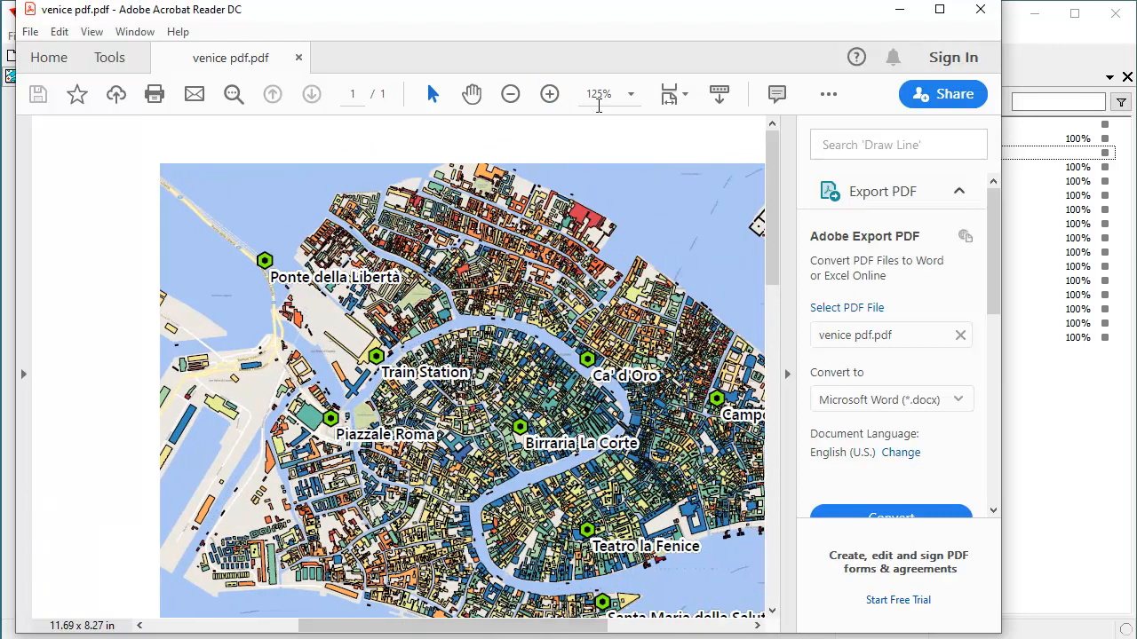
pyautogui.click(550, 95)
pyautogui.click(550, 94)
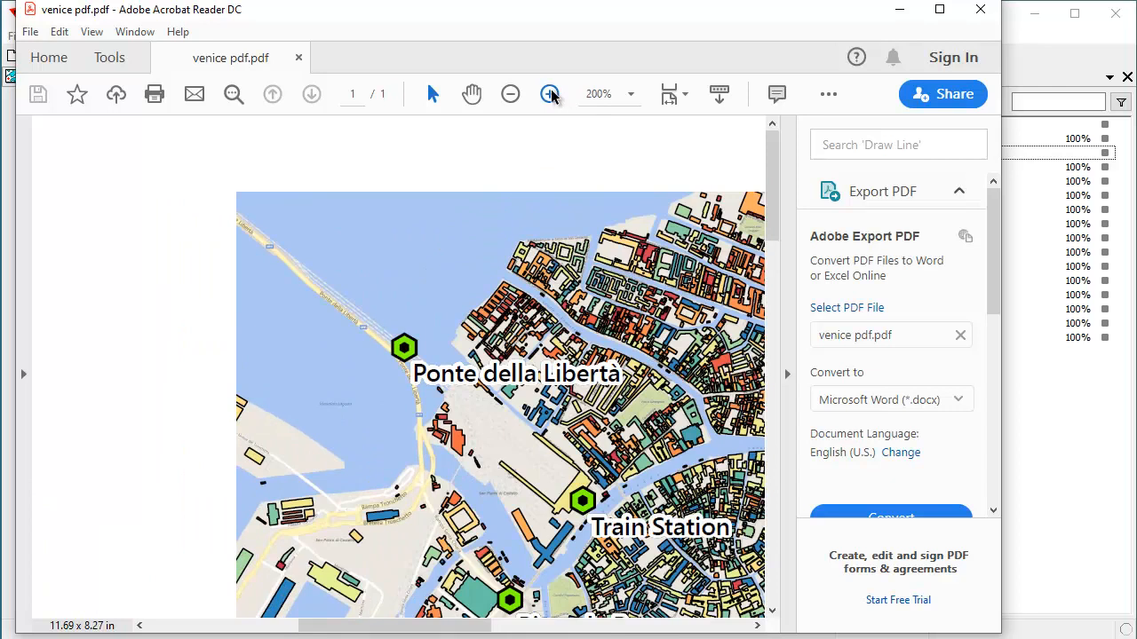
# Examine the printed map's northern buildings and the Building Heights legend in the PDF at 300% zoom
pyautogui.click(550, 94)
pyautogui.moveTo(351, 633); pyautogui.dragTo(480, 628)
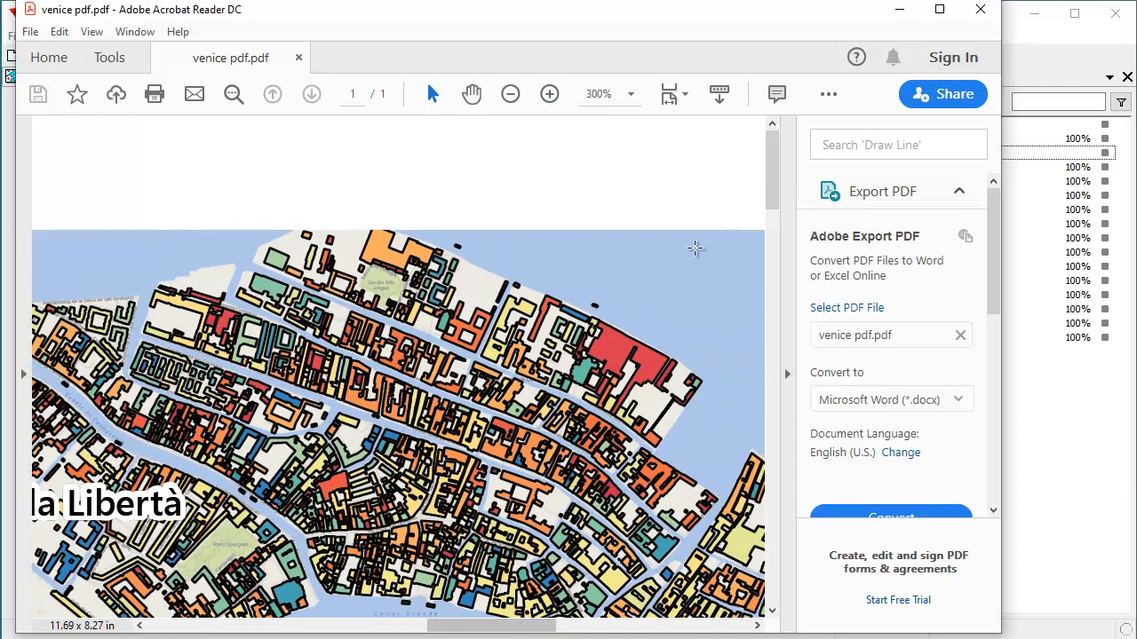
pyautogui.moveTo(773, 167); pyautogui.dragTo(795, 266)
pyautogui.moveTo(491, 625); pyautogui.dragTo(235, 626)
pyautogui.moveTo(761, 284); pyautogui.dragTo(787, 328)
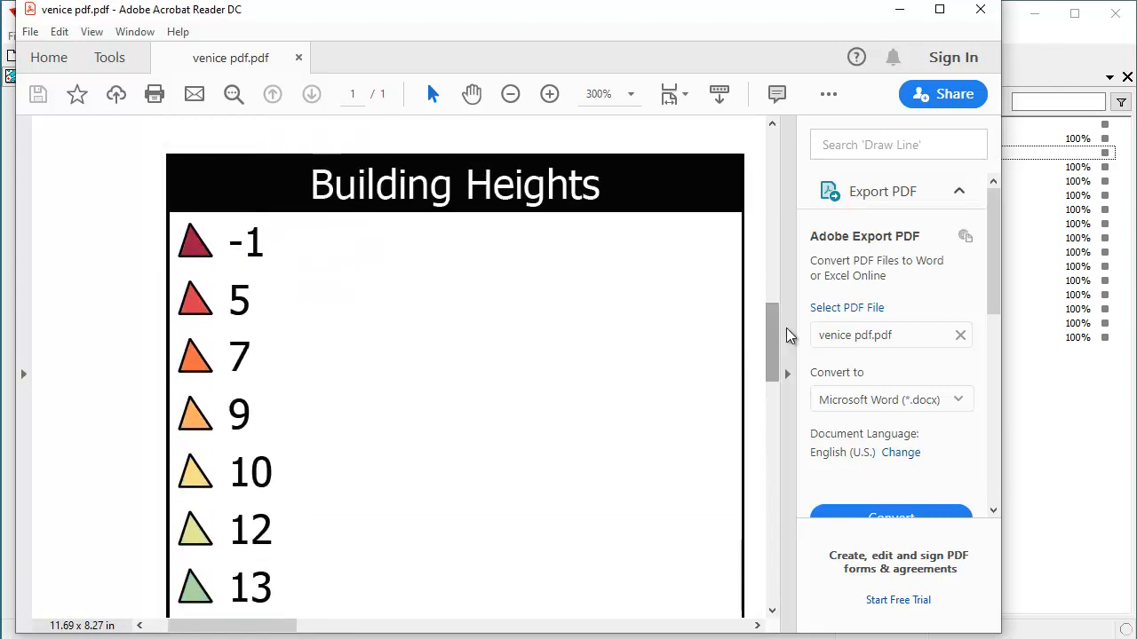
# Check the legend, map labels and Venice title in the PDF at 150% and 125% zoom, and close Acrobat Reader
pyautogui.click(510, 93)
pyautogui.click(509, 93)
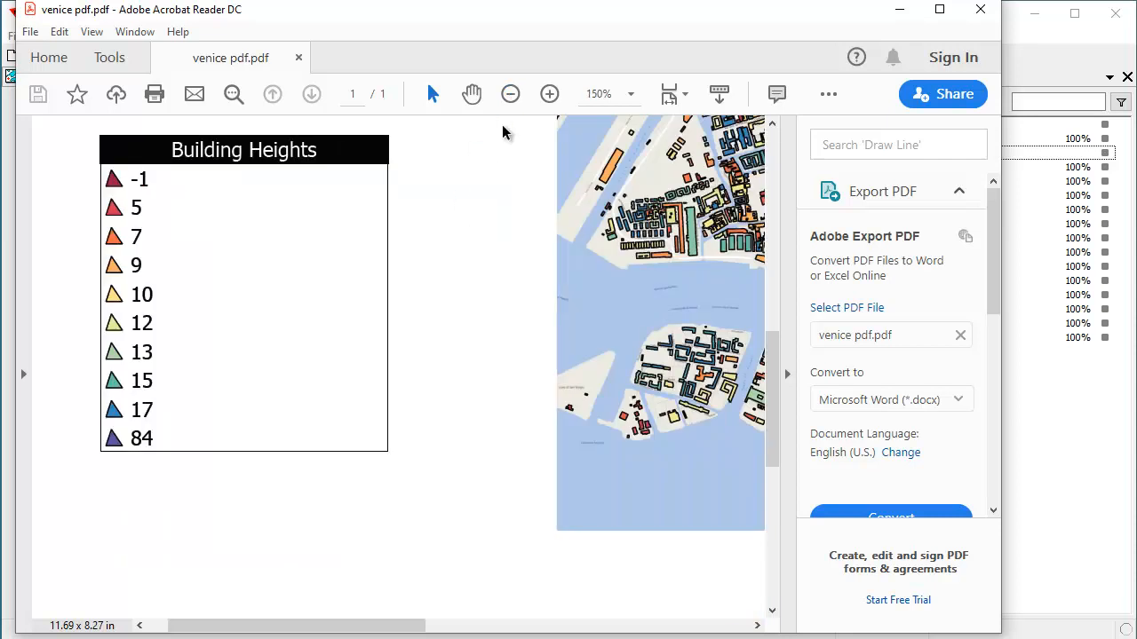
pyautogui.click(510, 94)
pyautogui.moveTo(433, 631); pyautogui.dragTo(630, 630)
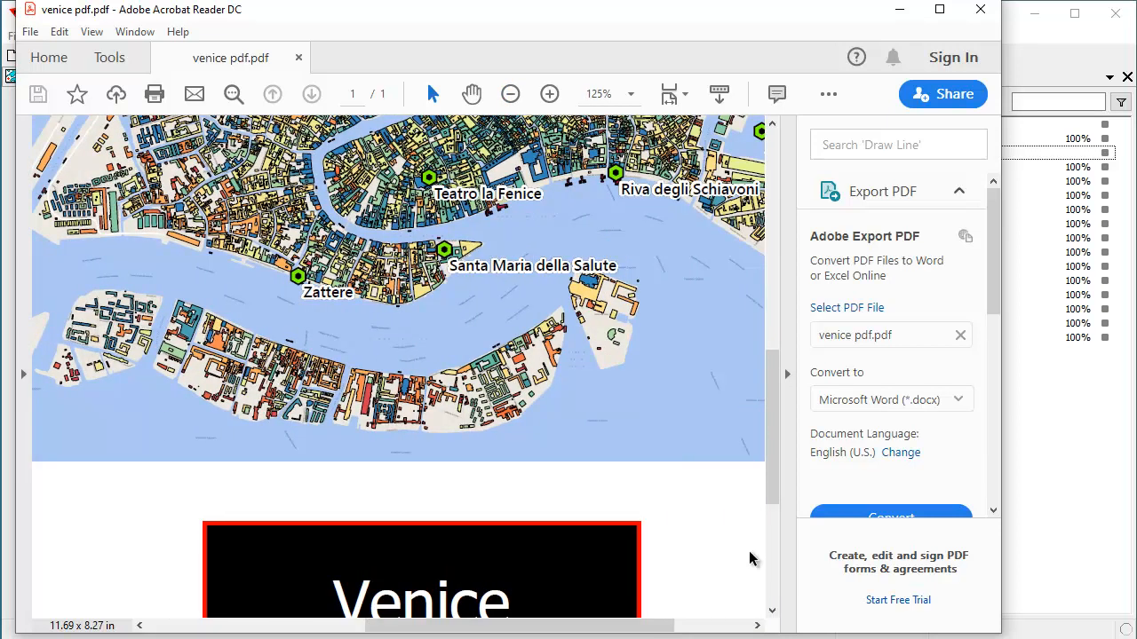
pyautogui.moveTo(766, 457); pyautogui.dragTo(780, 355)
pyautogui.moveTo(640, 625); pyautogui.dragTo(472, 633)
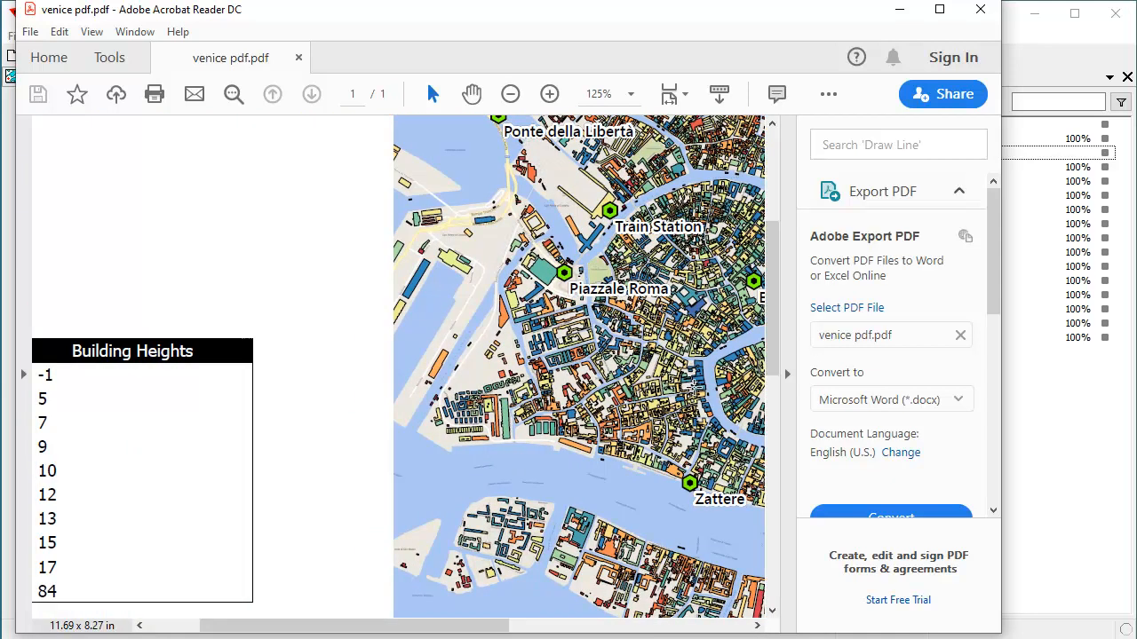
pyautogui.moveTo(780, 293); pyautogui.dragTo(786, 335)
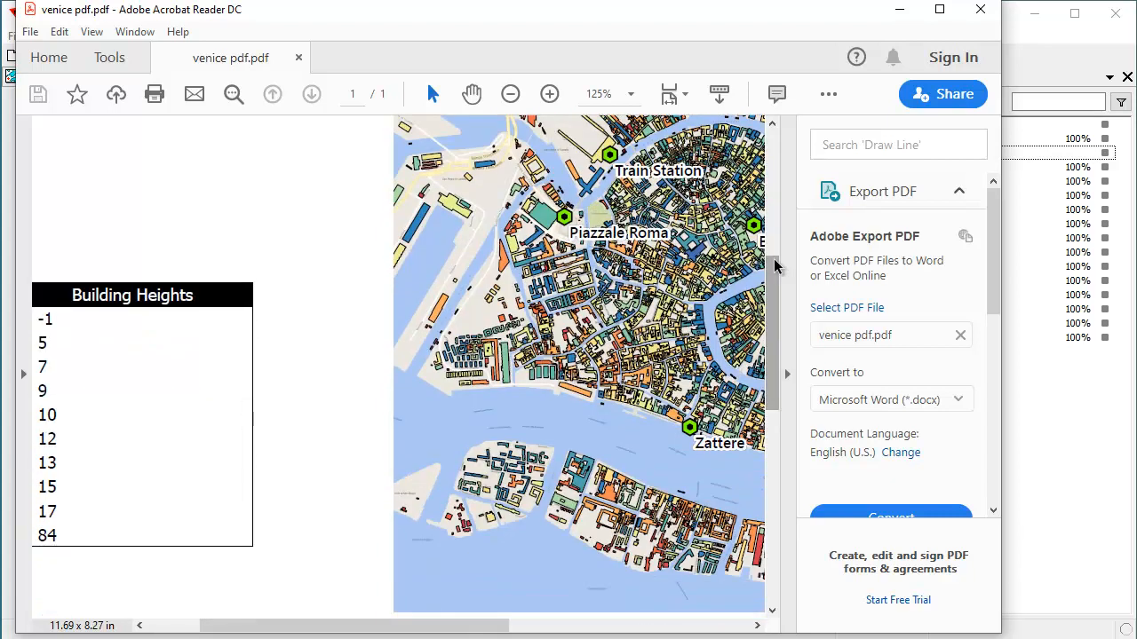
pyautogui.click(975, 19)
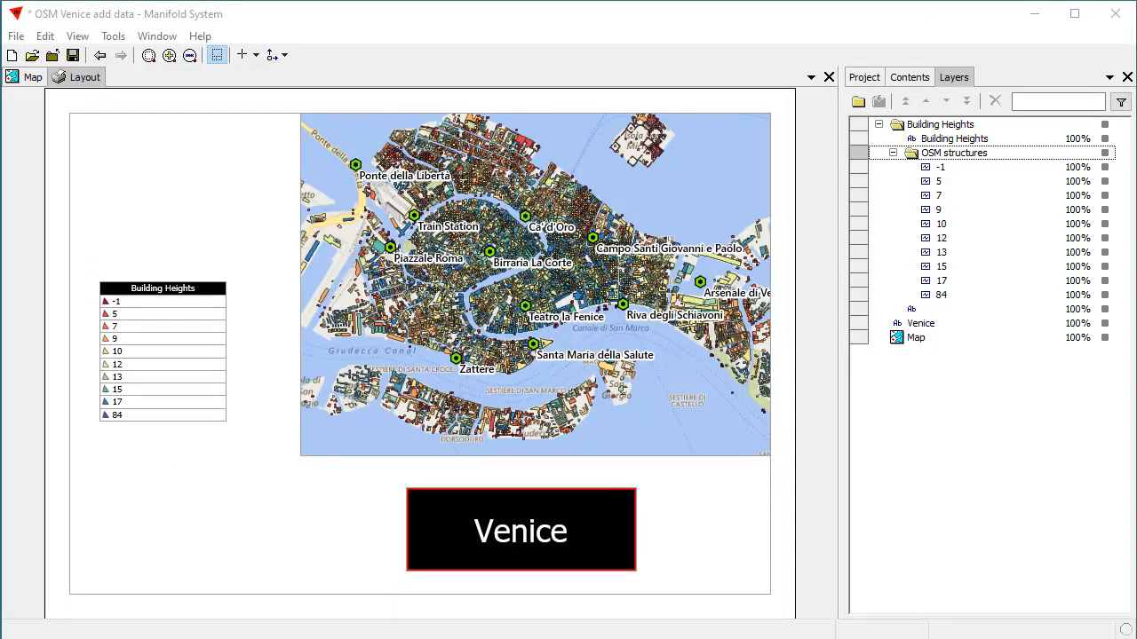
# View the Venice map in Manifold with its wiki landmarks layer active, and show the list of project components
pyautogui.click(32, 79)
pyautogui.click(135, 607)
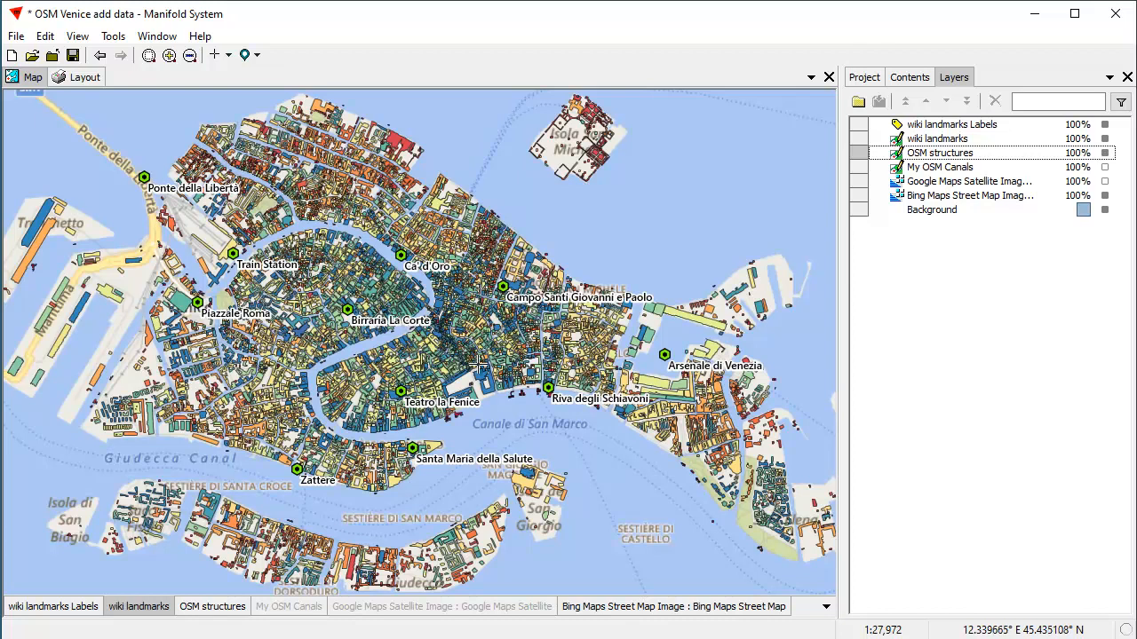
pyautogui.click(864, 78)
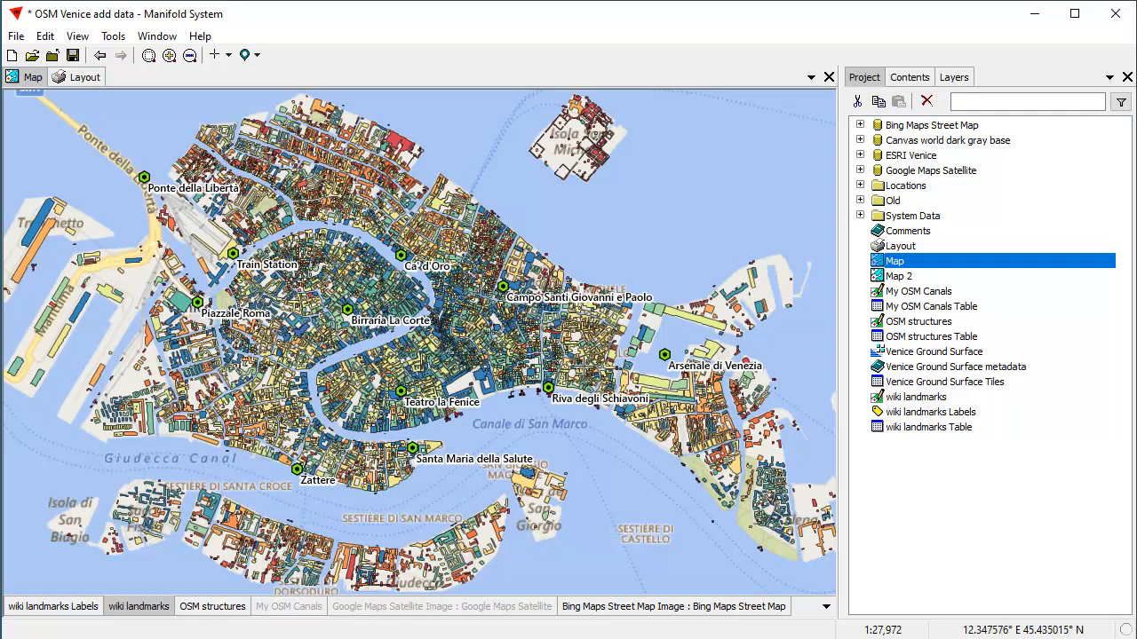
# In the layout, select all Building Heights legend frames, move them together slightly up and to the right, and clear the selection
pyautogui.click(84, 78)
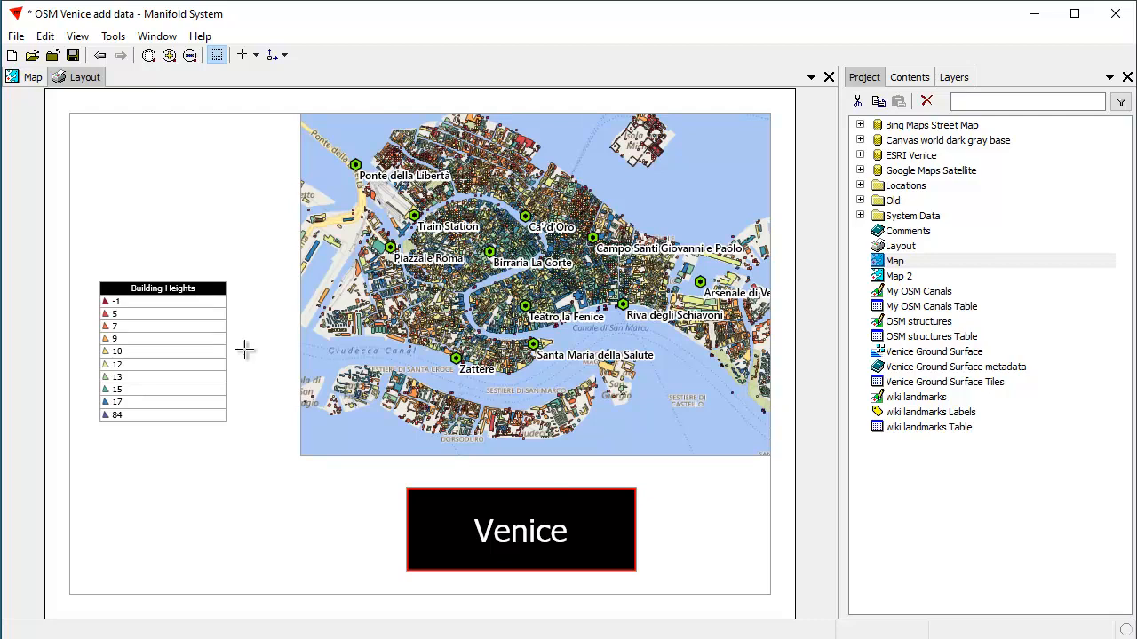
pyautogui.moveTo(106, 229); pyautogui.dragTo(168, 538)
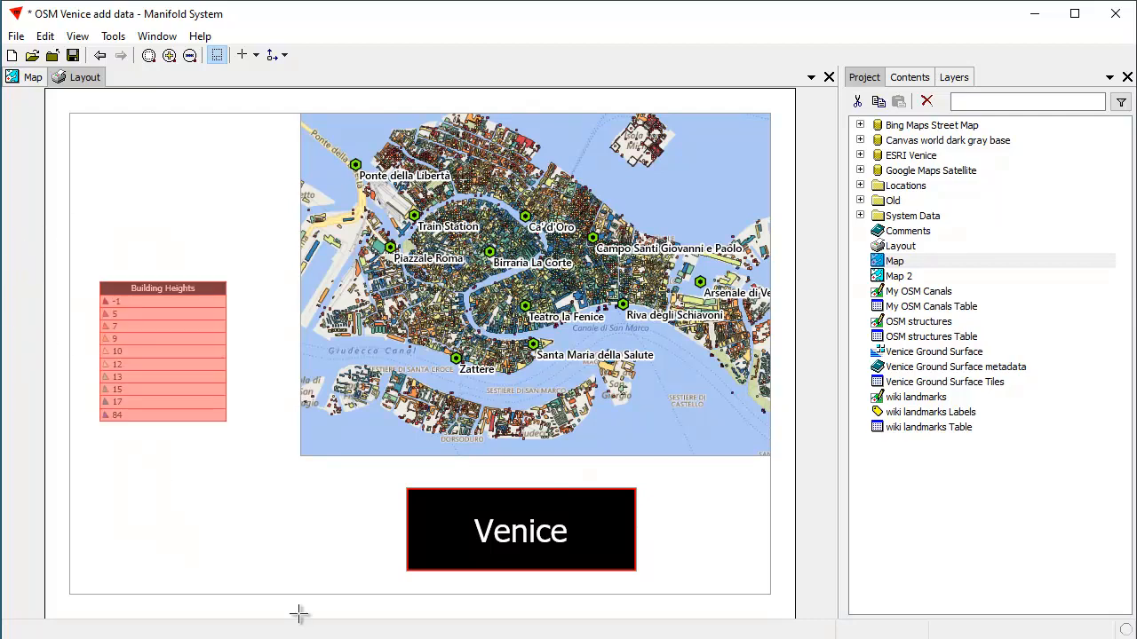
pyautogui.click(156, 295)
pyautogui.moveTo(184, 292)
pyautogui.mouseDown()
pyautogui.moveTo(236, 205)
pyautogui.moveTo(194, 275)
pyautogui.mouseUp()
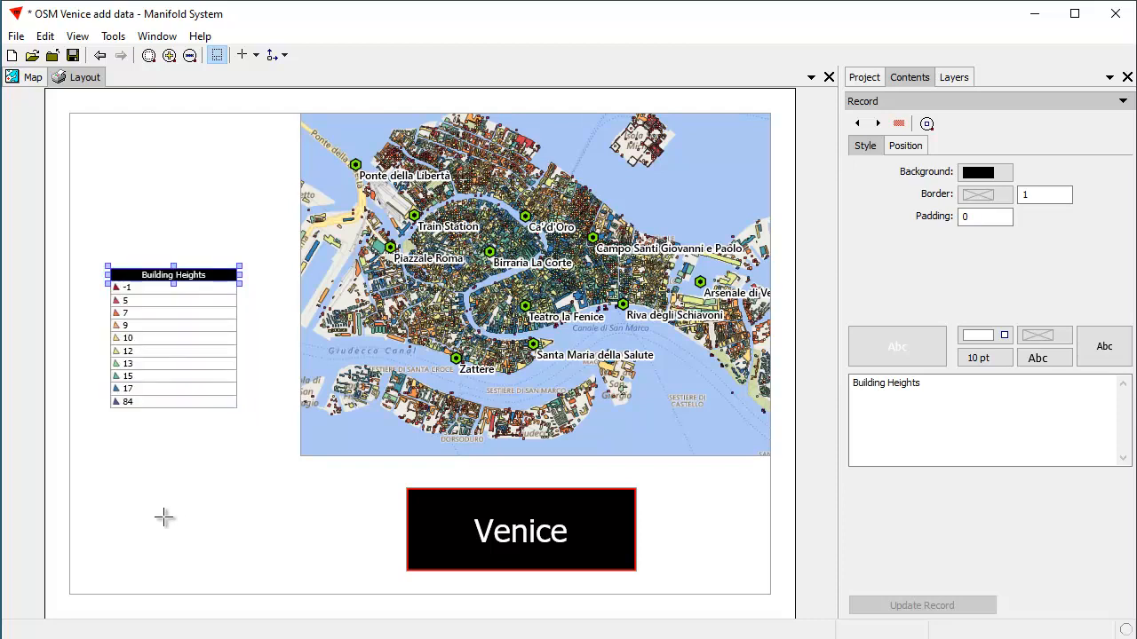
pyautogui.click(220, 211)
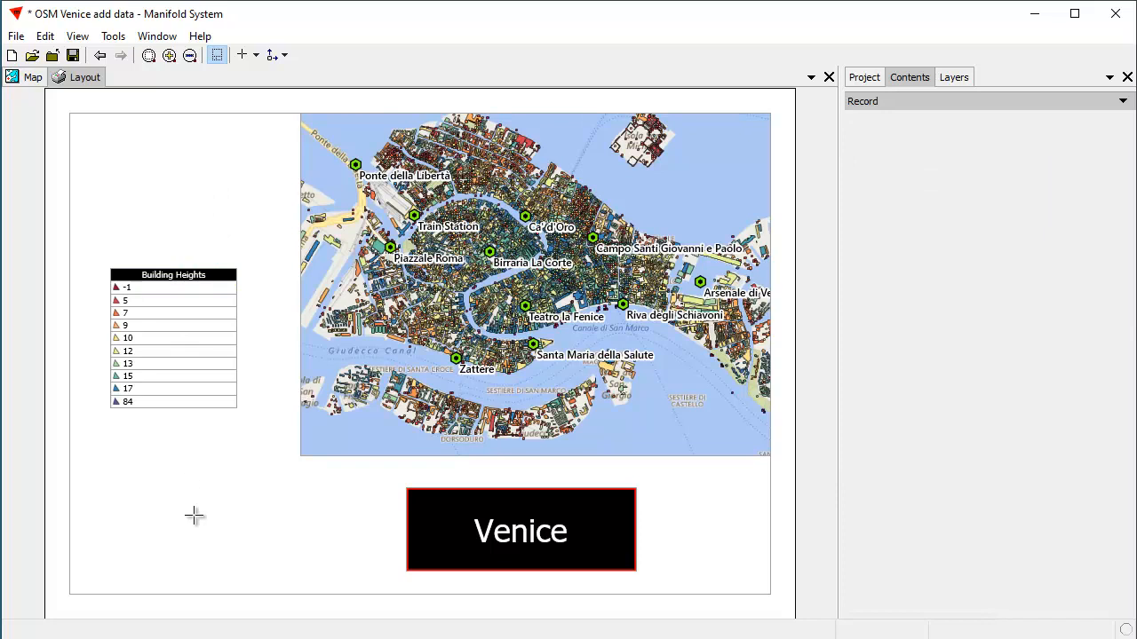